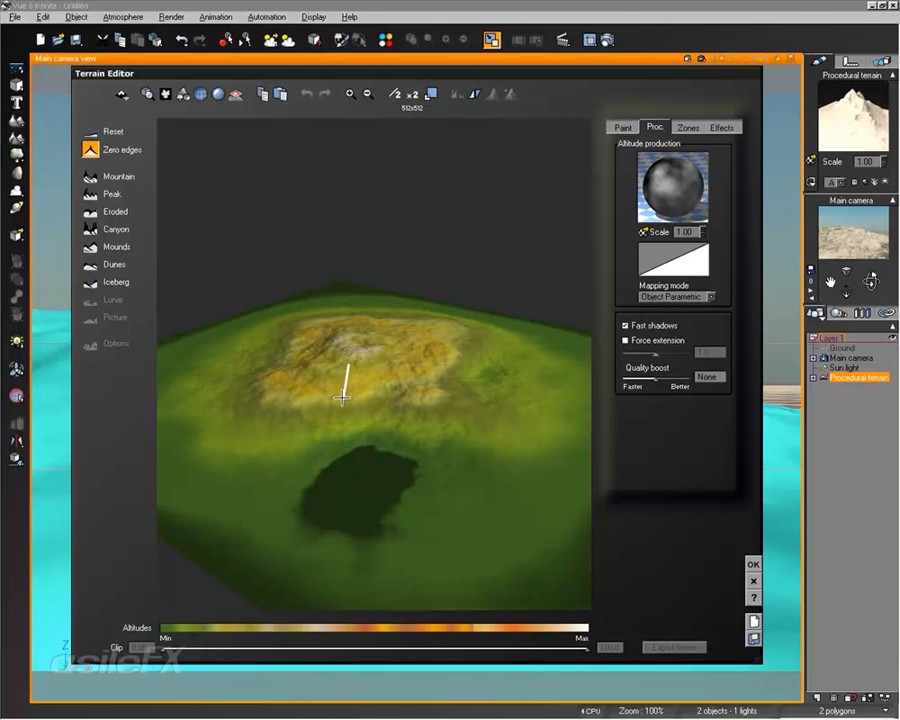
Step: Turn off zero edges for the procedural terrain so it extends to its borders
{"action": "mouse_move", "coordinate": [332, 442]}
{"action": "left_mouse_down"}
{"action": "mouse_move", "coordinate": [326, 538]}
{"action": "mouse_move", "coordinate": [357, 480]}
{"action": "left_mouse_up"}
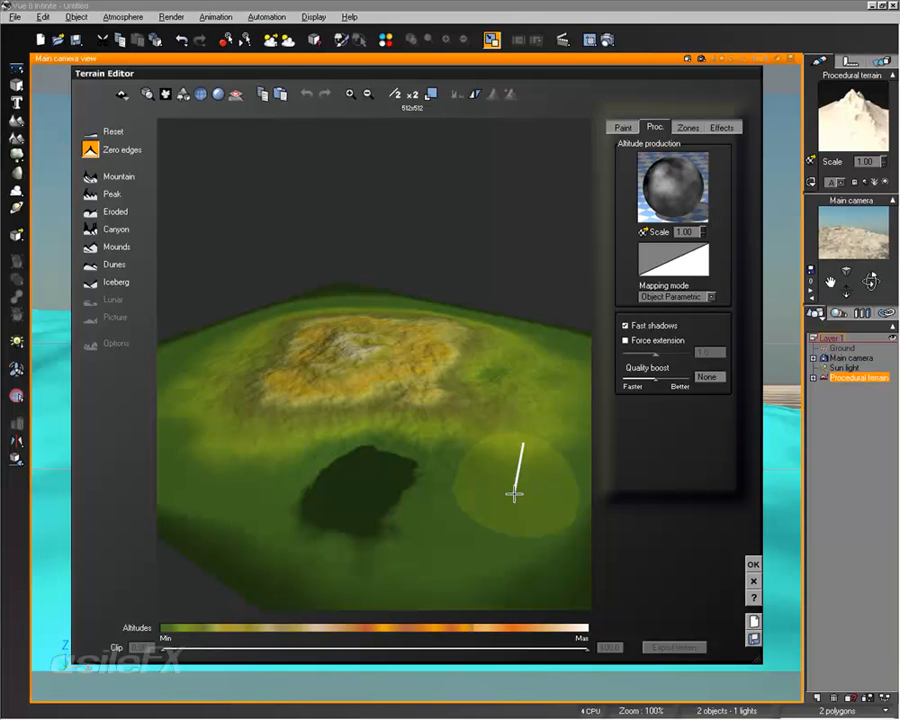
{"action": "mouse_move", "coordinate": [514, 492]}
{"action": "right_mouse_down"}
{"action": "mouse_move", "coordinate": [508, 474]}
{"action": "mouse_move", "coordinate": [545, 469]}
{"action": "right_mouse_up"}
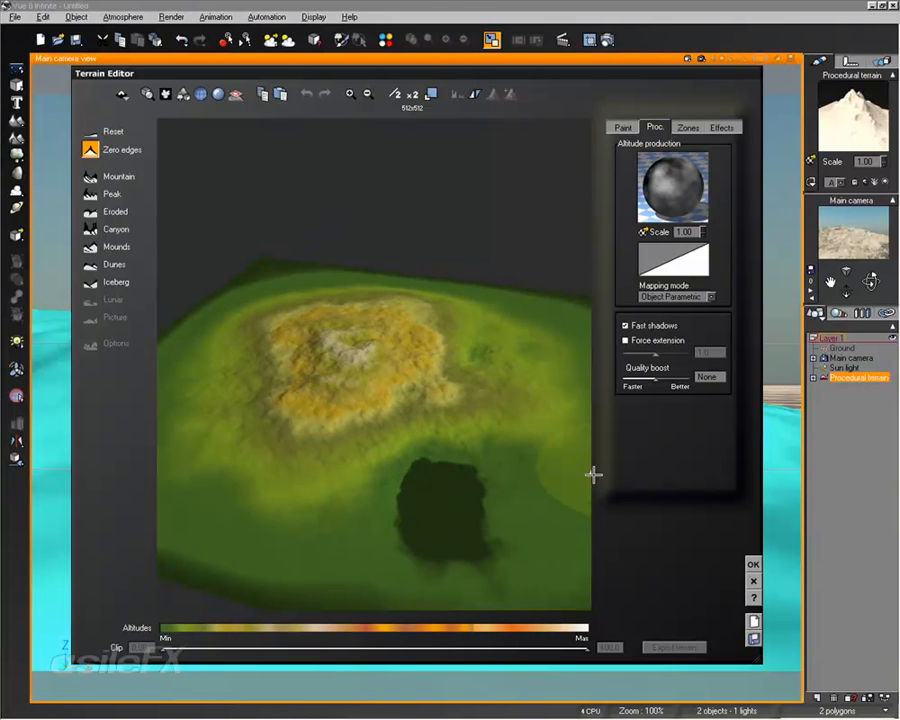
{"action": "right_click_drag", "start_coordinate": [569, 458], "coordinate": [552, 476]}
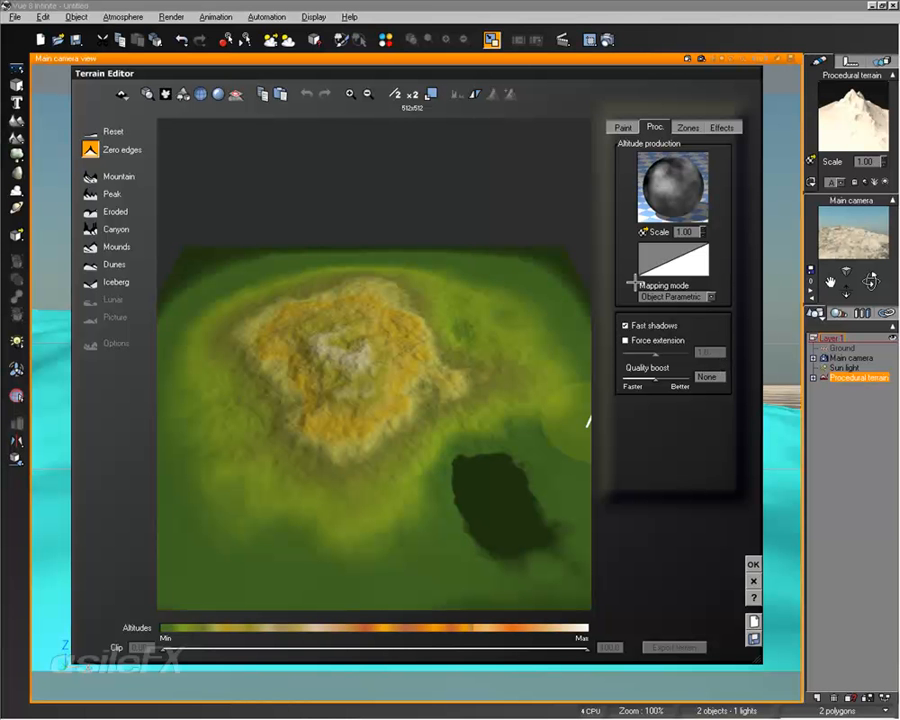
{"action": "left_click", "coordinate": [90, 149]}
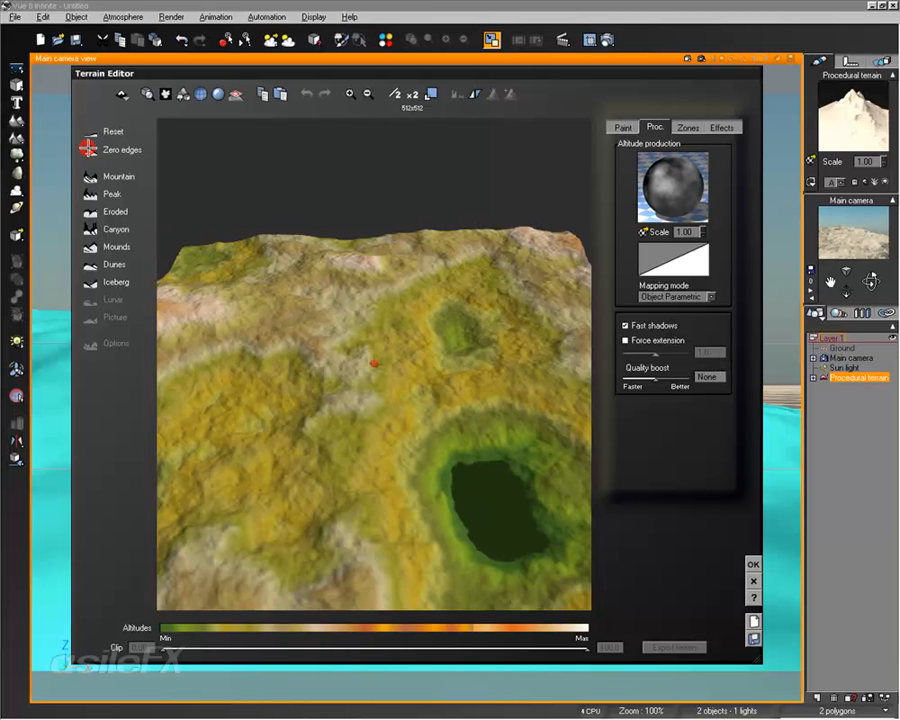
{"action": "right_click_drag", "start_coordinate": [376, 318], "coordinate": [396, 466]}
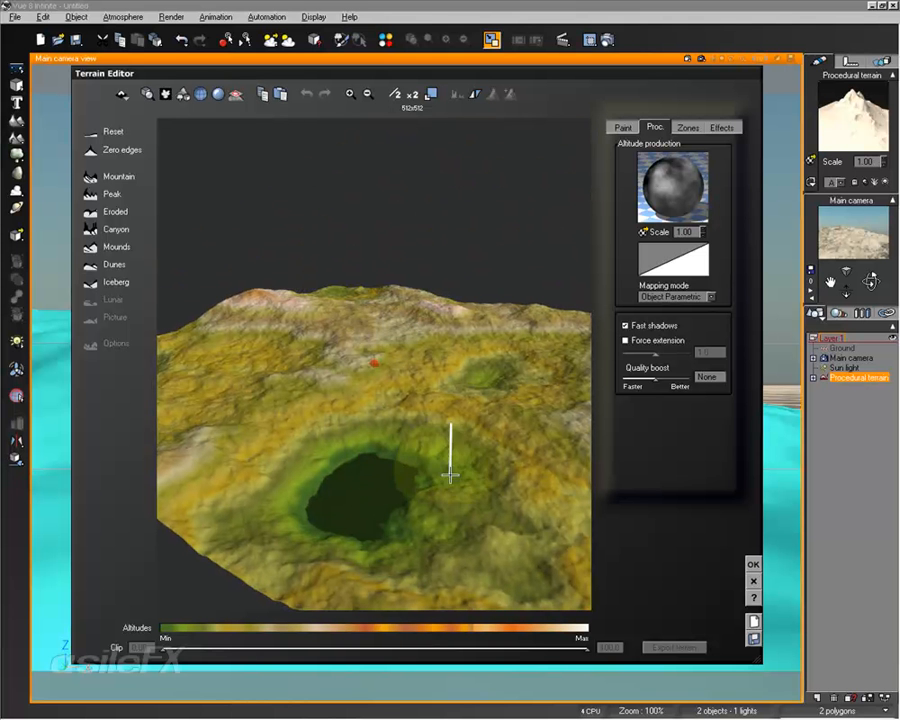
Step: Toggle force extension on and back off to recalculate the terrain's automatic extension, and inspect the surface
{"action": "left_click", "coordinate": [647, 341]}
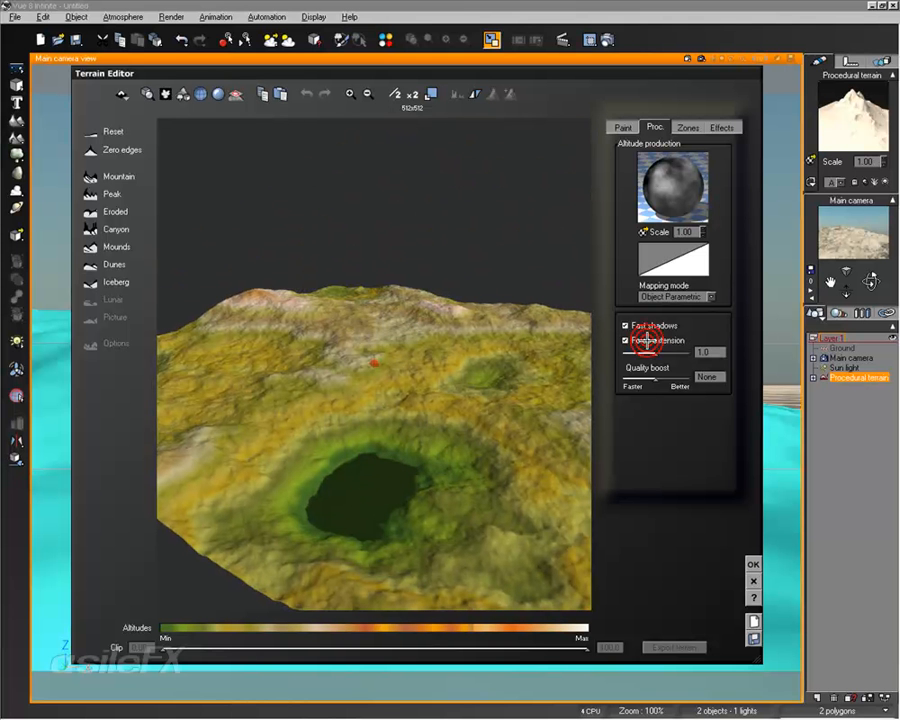
{"action": "left_click", "coordinate": [647, 341]}
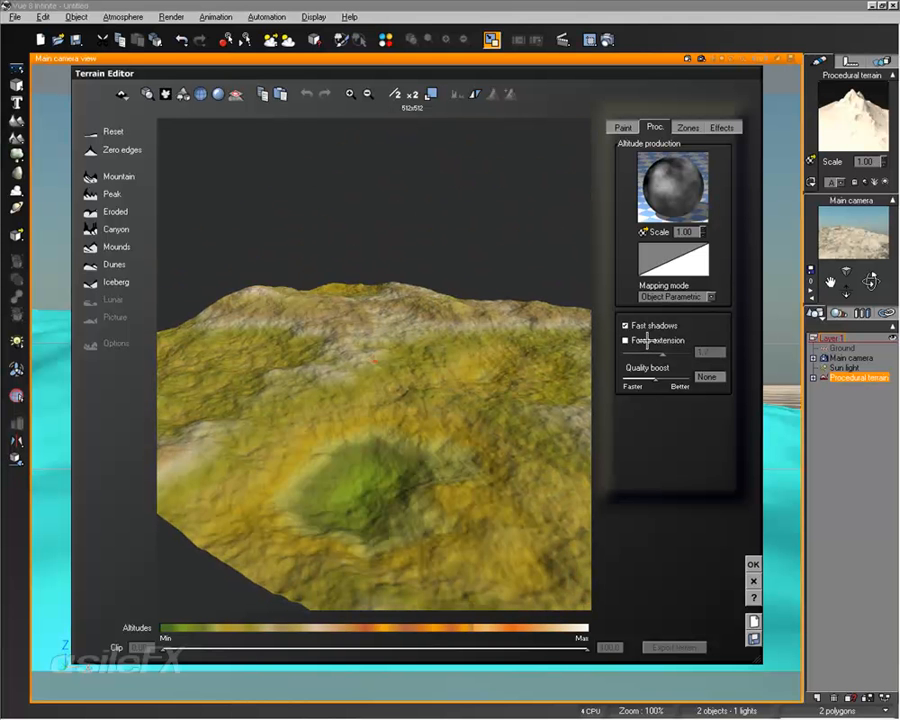
{"action": "right_click_drag", "start_coordinate": [464, 359], "coordinate": [538, 428]}
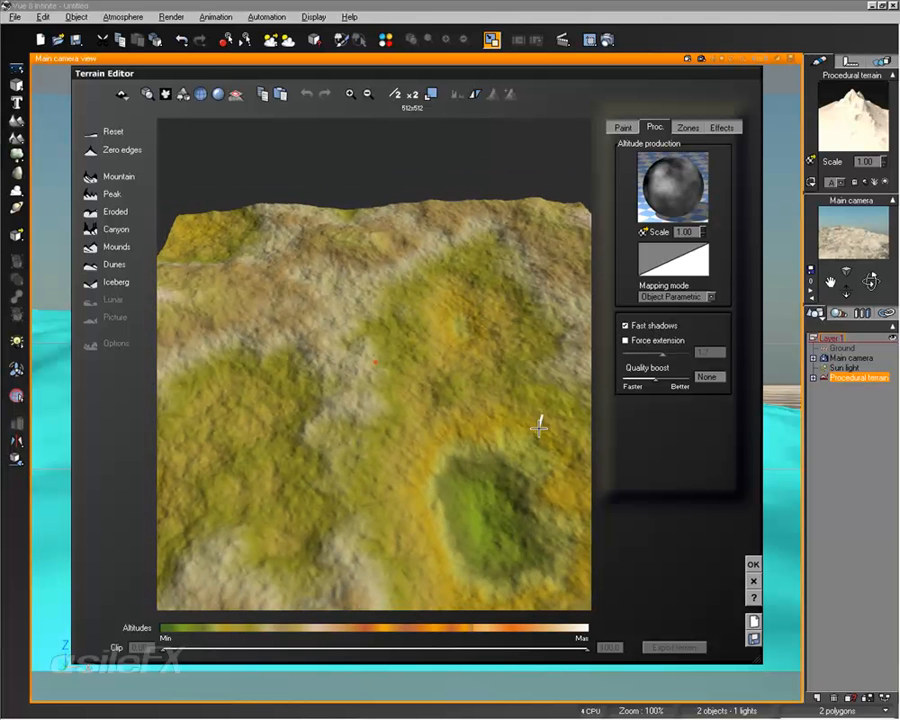
{"action": "right_click_drag", "start_coordinate": [545, 424], "coordinate": [408, 412]}
Step: Enable force extension, set it to 5.0 and apply the terrain changes to the scene
{"action": "left_click", "coordinate": [626, 340]}
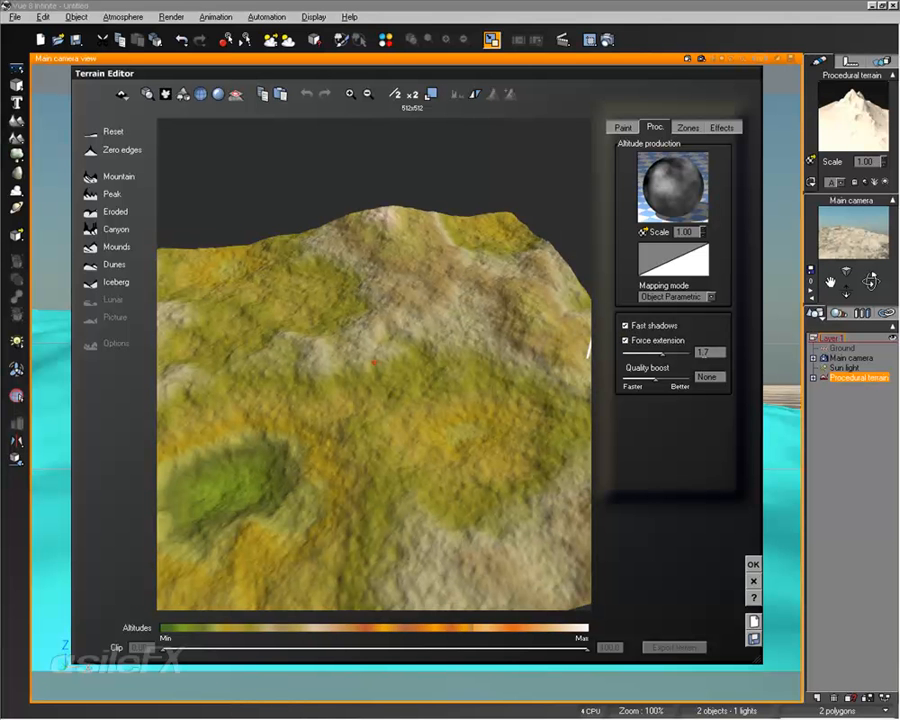
{"action": "left_click_drag", "start_coordinate": [662, 349], "coordinate": [680, 350]}
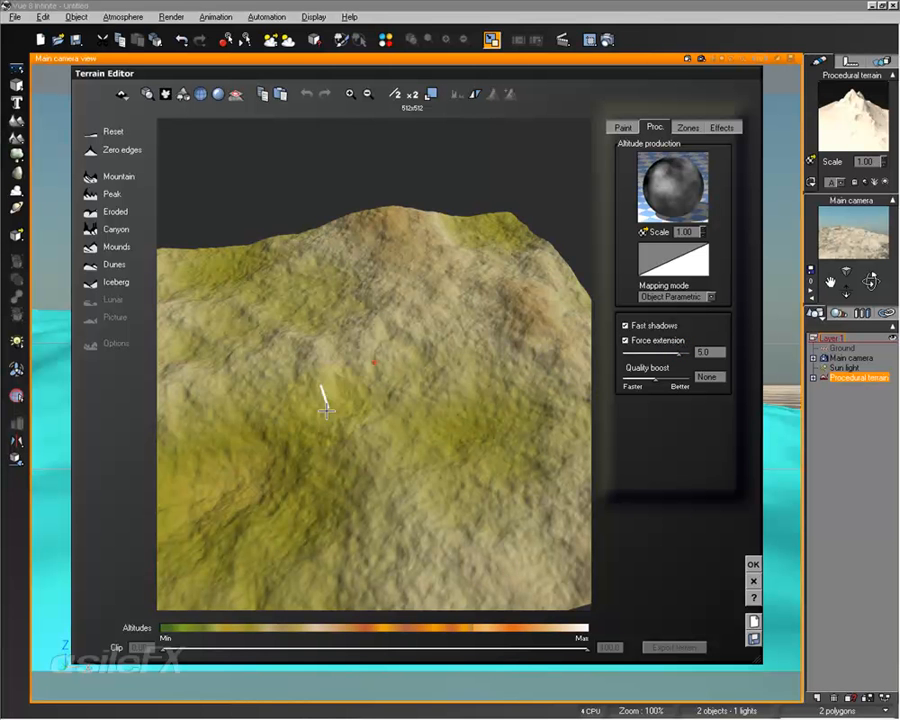
{"action": "left_click_drag", "start_coordinate": [372, 358], "coordinate": [377, 427]}
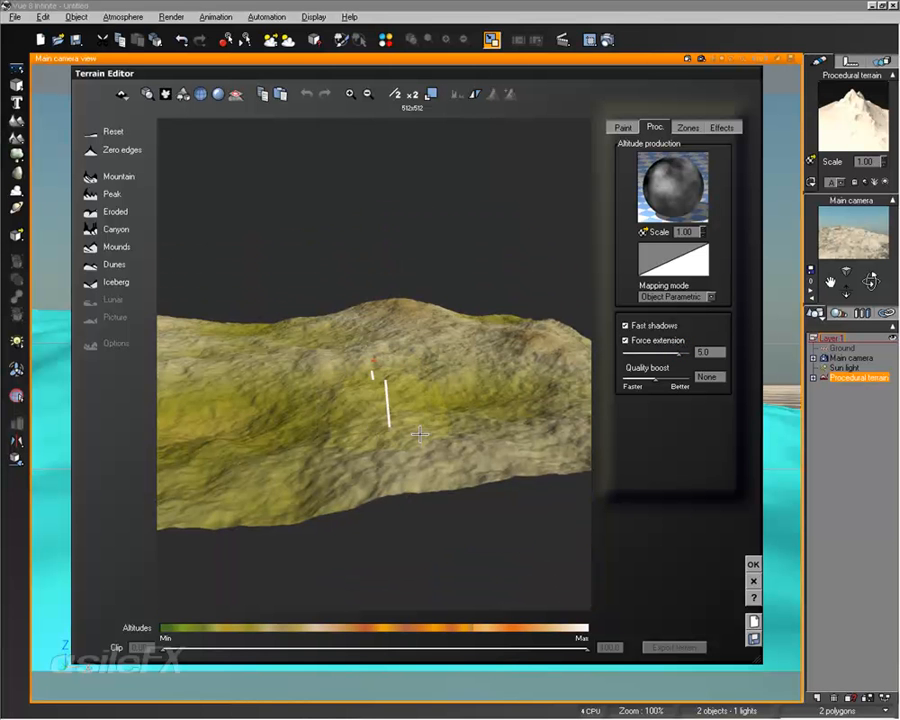
{"action": "left_click", "coordinate": [753, 564]}
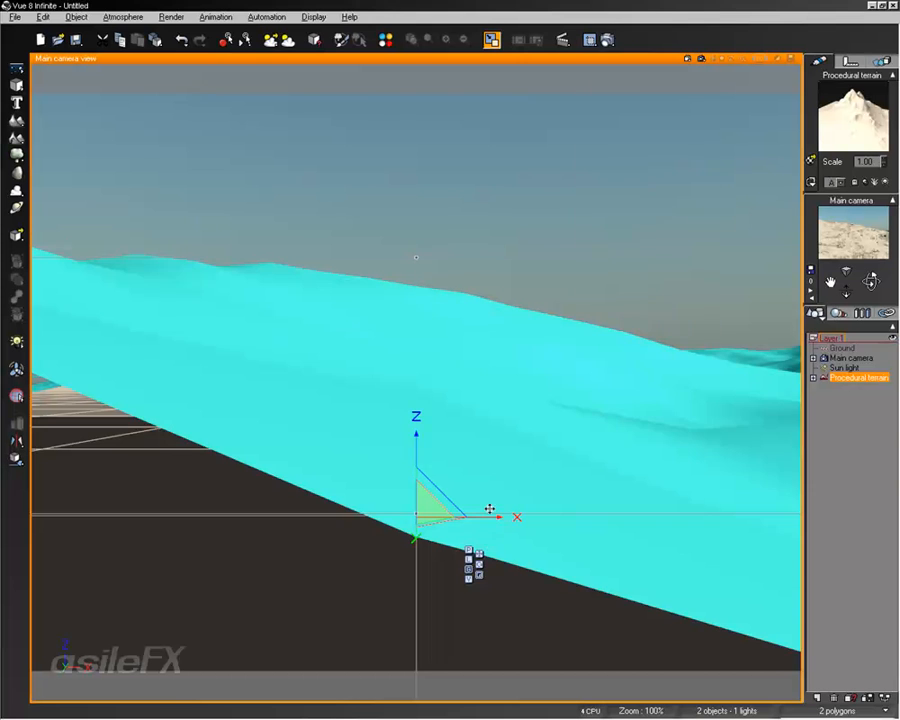
Step: Reopen the procedural terrain for editing and lower its forced extension to 0.1
{"action": "right_click", "coordinate": [580, 400]}
{"action": "left_click", "coordinate": [627, 301]}
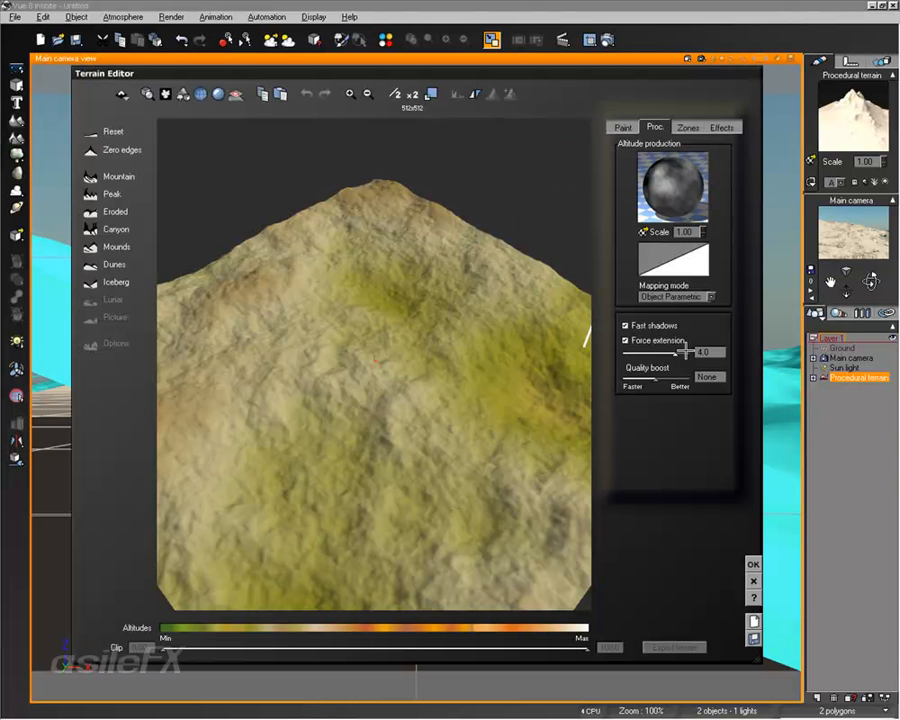
{"action": "left_click_drag", "start_coordinate": [683, 351], "coordinate": [624, 352]}
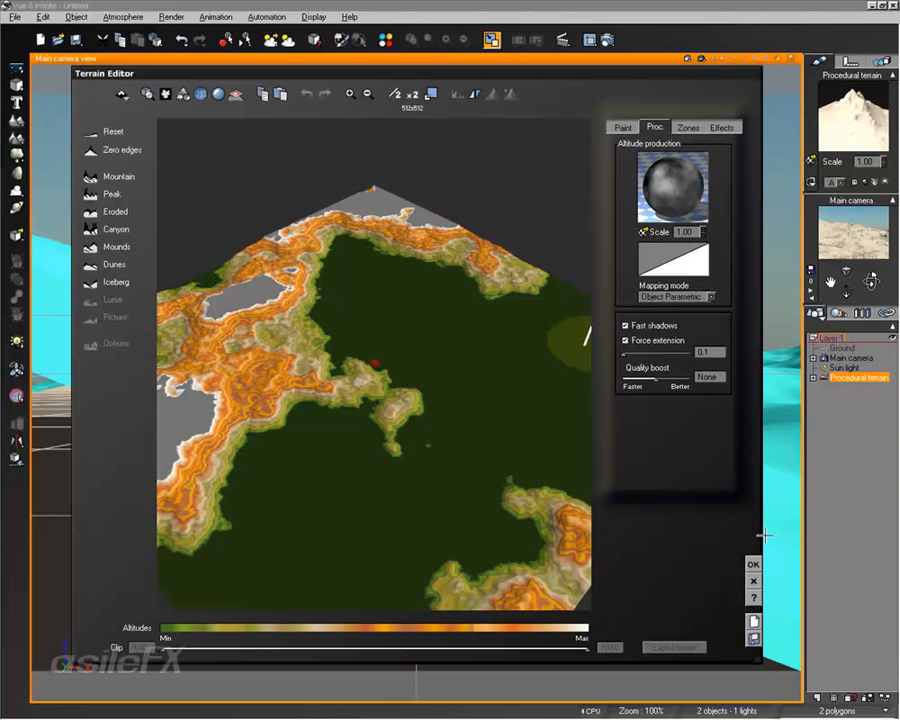
{"action": "right_click_drag", "start_coordinate": [420, 454], "coordinate": [373, 402]}
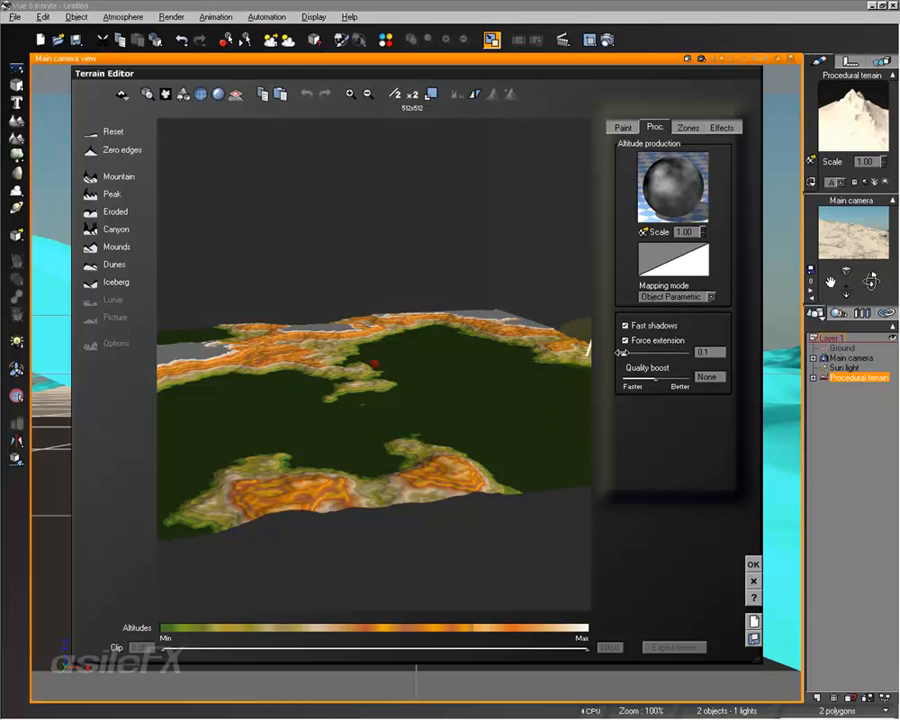
{"action": "right_click_drag", "start_coordinate": [474, 352], "coordinate": [192, 350]}
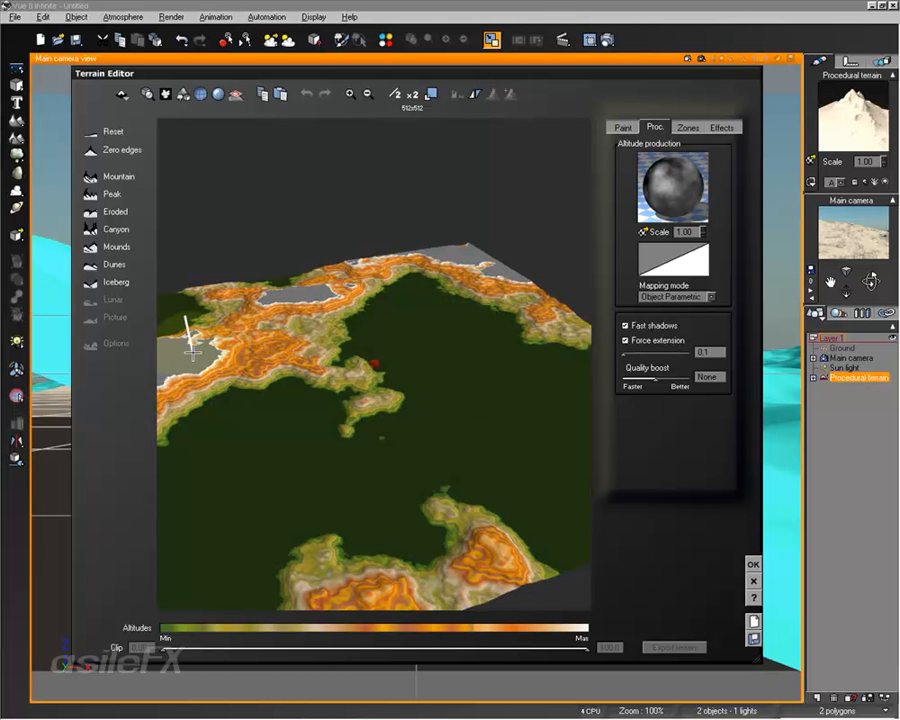
Step: Raise the forced extension again and turn force extension off to return to automatic calculation
{"action": "left_click_drag", "start_coordinate": [635, 350], "coordinate": [675, 351]}
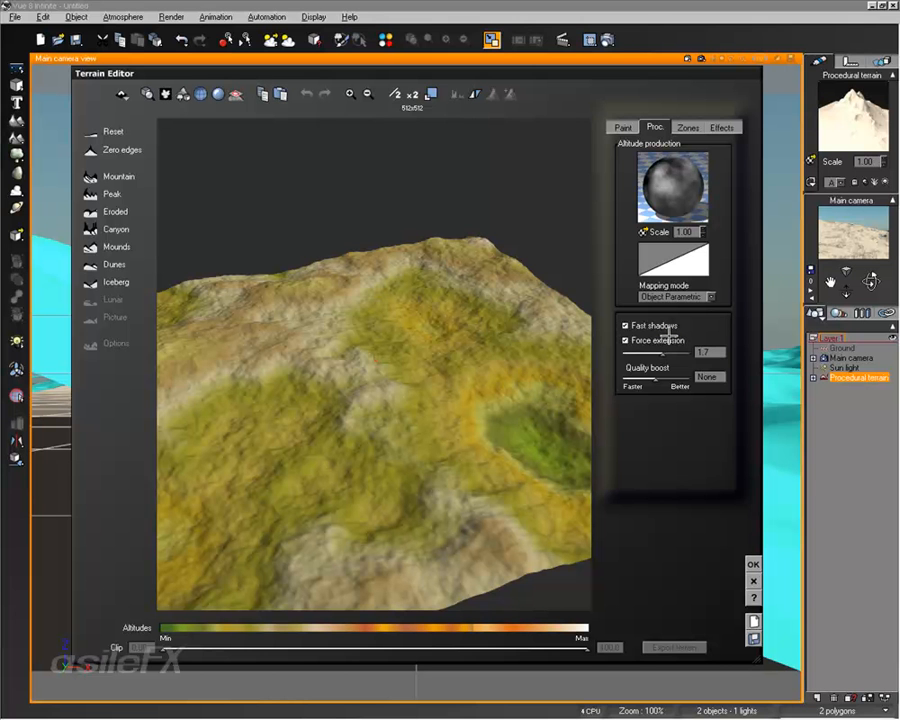
{"action": "left_click", "coordinate": [668, 337]}
{"action": "left_click", "coordinate": [668, 337]}
{"action": "left_click", "coordinate": [668, 337]}
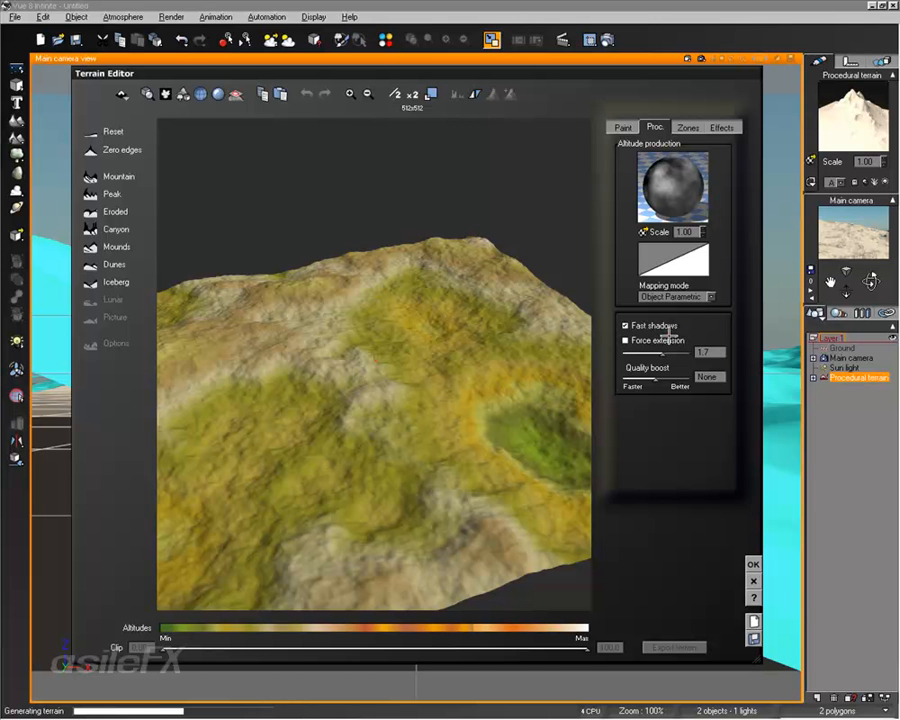
Step: Try an altitude production scale of 2 and restore it to 1
{"action": "left_click", "coordinate": [686, 232]}
{"action": "type", "text": "2"}
{"action": "key", "text": "Return"}
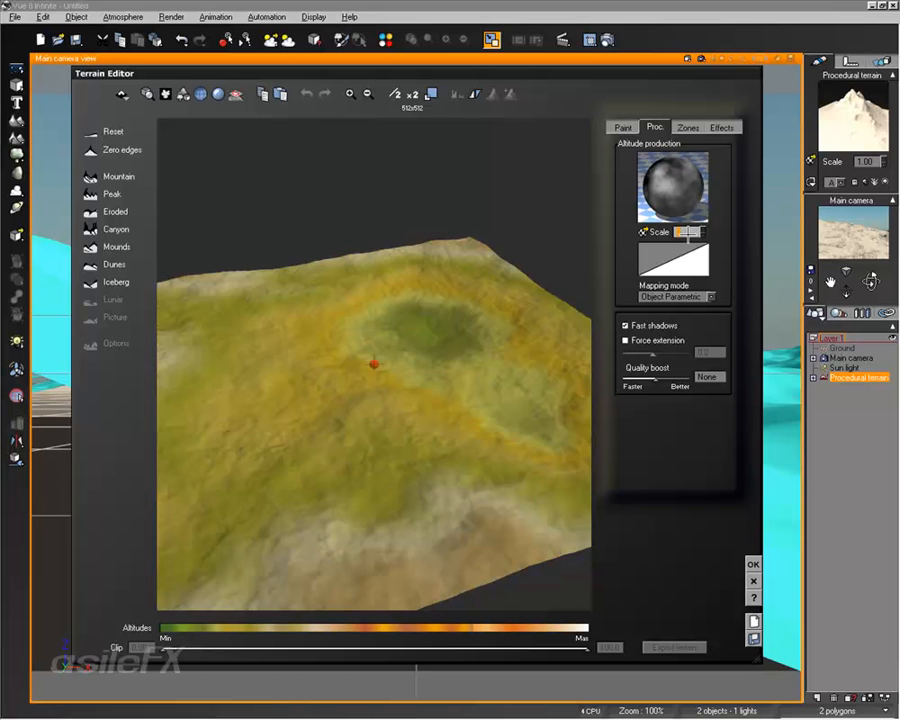
{"action": "type", "text": "1"}
{"action": "key", "text": "Return"}
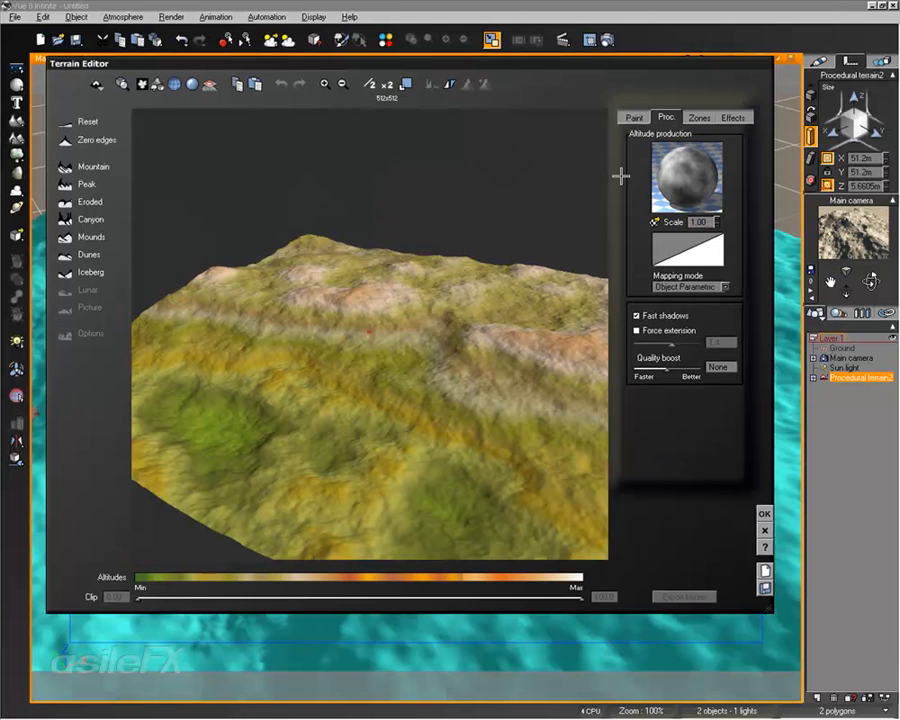
Step: Choose the 2D Raise brush with size 0.130 and raise a stretch across the terrain's foreground slope
{"action": "left_click", "coordinate": [634, 118]}
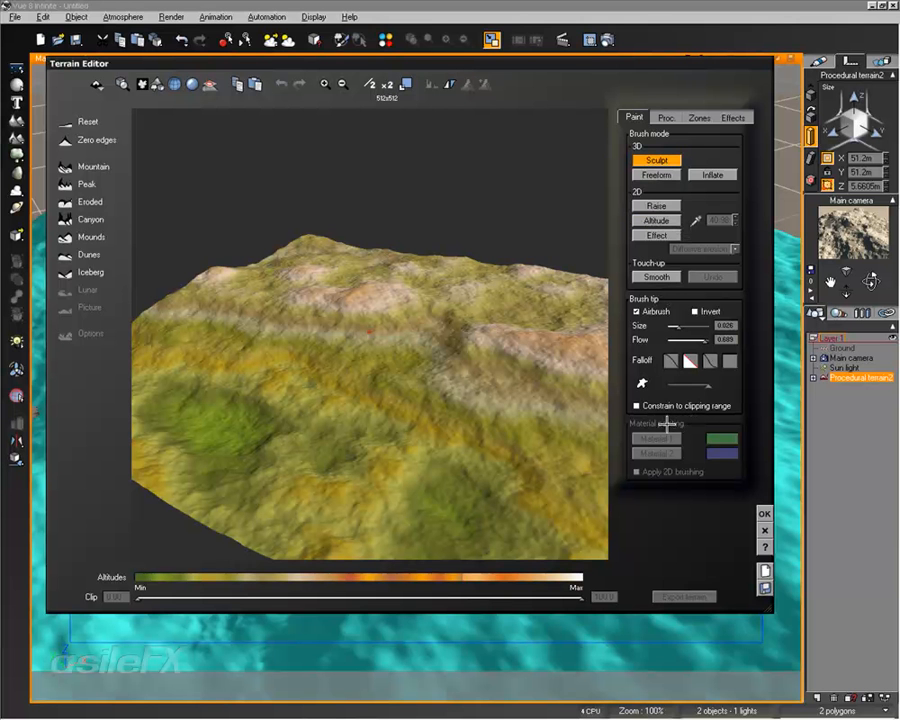
{"action": "right_click_drag", "start_coordinate": [533, 409], "coordinate": [477, 378]}
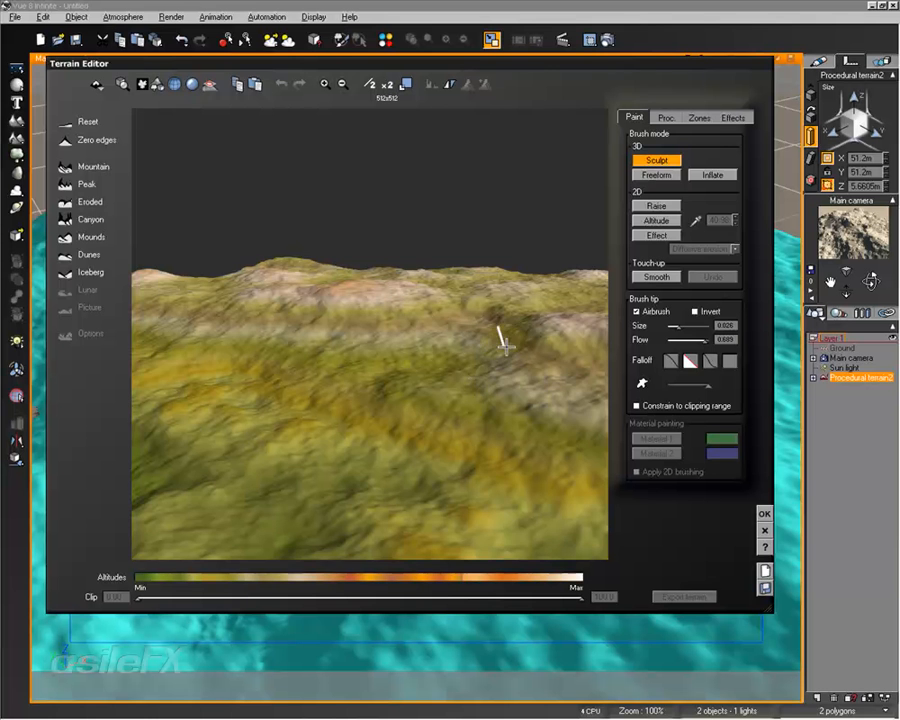
{"action": "right_click_drag", "start_coordinate": [484, 328], "coordinate": [448, 368]}
{"action": "left_click", "coordinate": [656, 205]}
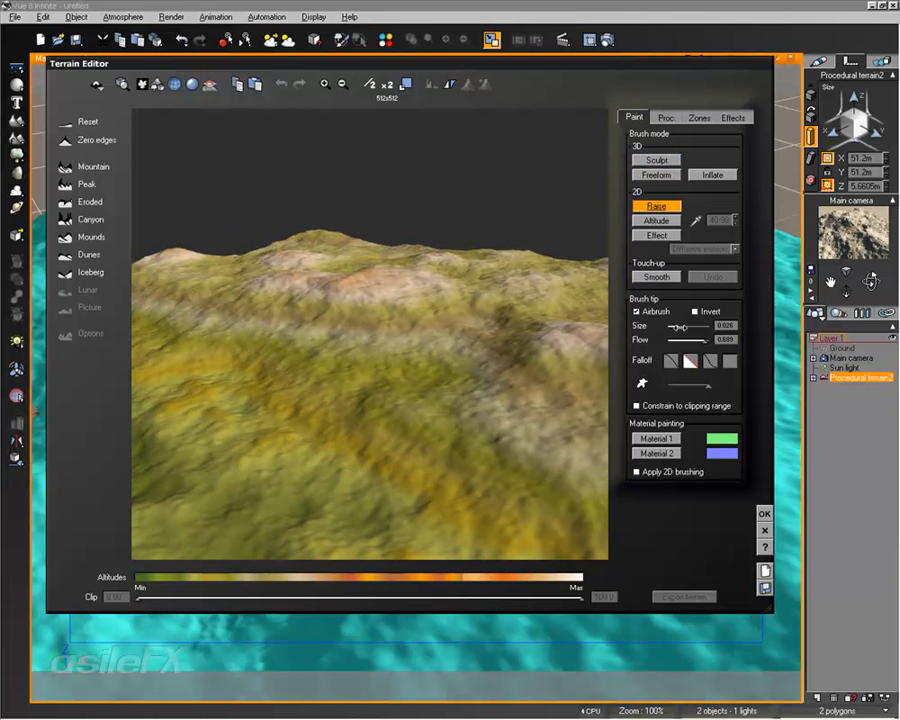
{"action": "left_click_drag", "start_coordinate": [680, 324], "coordinate": [693, 327]}
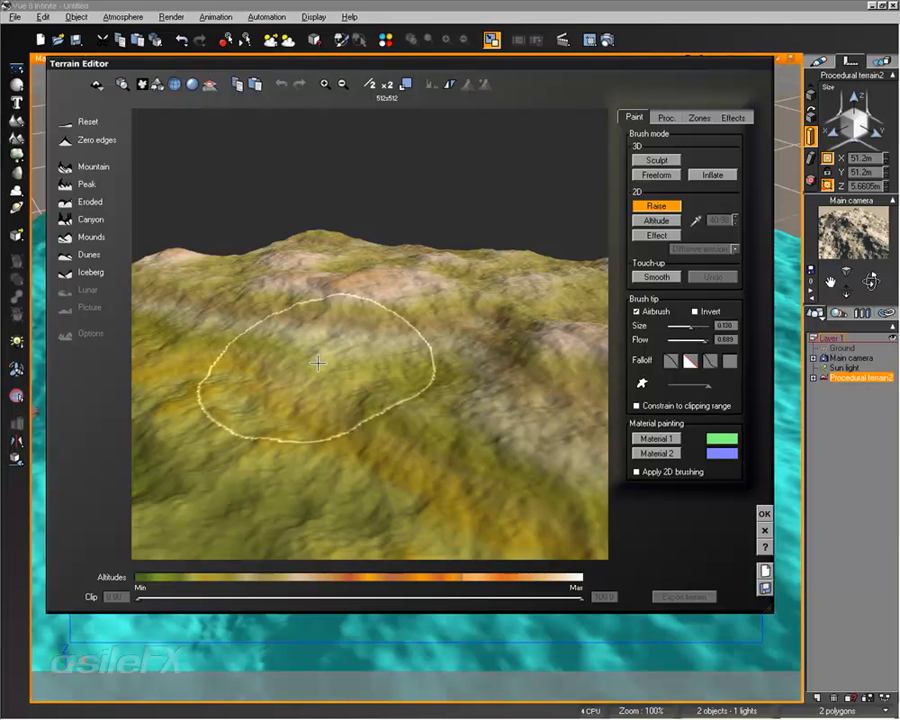
{"action": "mouse_move", "coordinate": [448, 428]}
{"action": "left_mouse_down"}
{"action": "mouse_move", "coordinate": [516, 378]}
{"action": "mouse_move", "coordinate": [454, 306]}
{"action": "mouse_move", "coordinate": [582, 360]}
{"action": "left_mouse_up"}
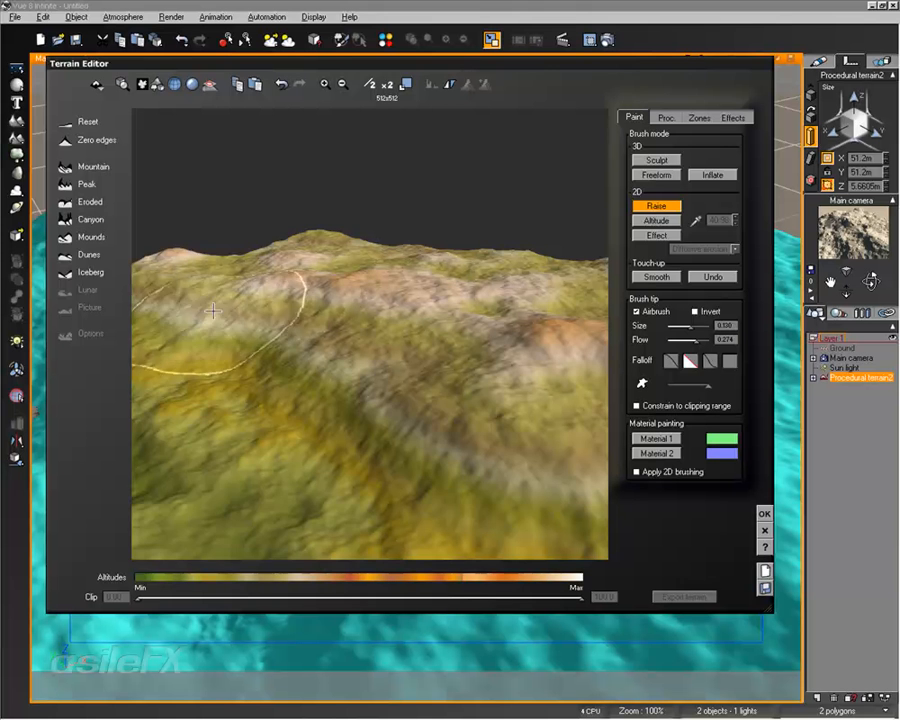
Step: Paint more terrain with the Raise brush at flow 0.274, and carve a hollow with it inverted at flow 1.000
{"action": "mouse_move", "coordinate": [204, 470]}
{"action": "left_mouse_down"}
{"action": "mouse_move", "coordinate": [472, 400]}
{"action": "mouse_move", "coordinate": [438, 386]}
{"action": "mouse_move", "coordinate": [328, 378]}
{"action": "left_mouse_up"}
{"action": "mouse_move", "coordinate": [328, 378]}
{"action": "right_mouse_down"}
{"action": "mouse_move", "coordinate": [344, 400]}
{"action": "mouse_move", "coordinate": [478, 397]}
{"action": "right_mouse_up"}
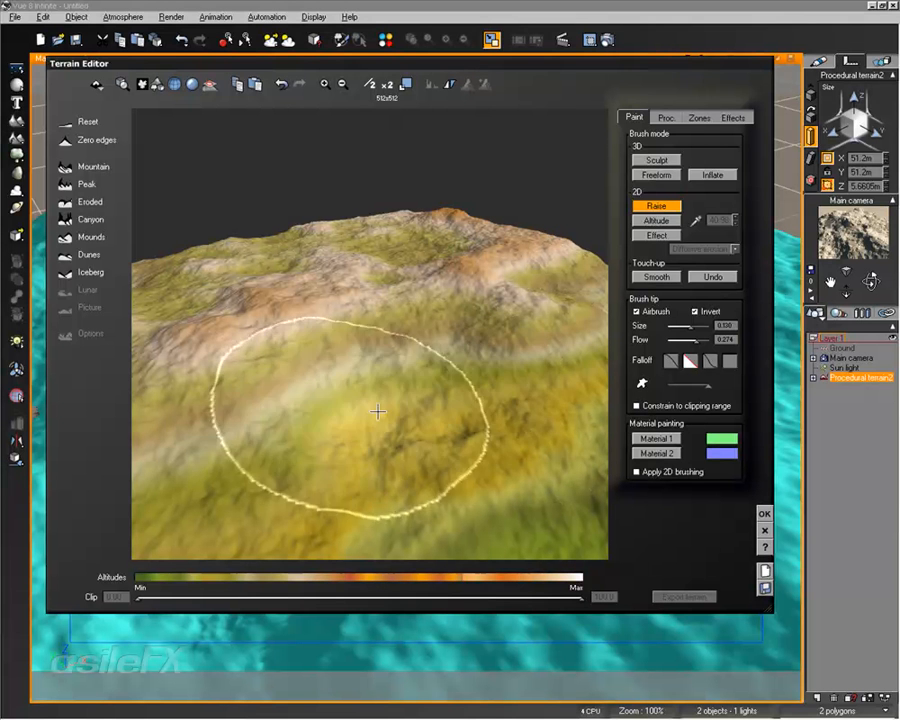
{"action": "left_click_drag", "start_coordinate": [697, 341], "coordinate": [709, 340]}
{"action": "mouse_move", "coordinate": [483, 375]}
{"action": "left_mouse_down"}
{"action": "mouse_move", "coordinate": [341, 439]}
{"action": "mouse_move", "coordinate": [247, 316]}
{"action": "mouse_move", "coordinate": [518, 297]}
{"action": "mouse_move", "coordinate": [516, 345]}
{"action": "mouse_move", "coordinate": [331, 321]}
{"action": "mouse_move", "coordinate": [500, 336]}
{"action": "mouse_move", "coordinate": [370, 354]}
{"action": "mouse_move", "coordinate": [368, 404]}
{"action": "mouse_move", "coordinate": [571, 370]}
{"action": "left_mouse_up"}
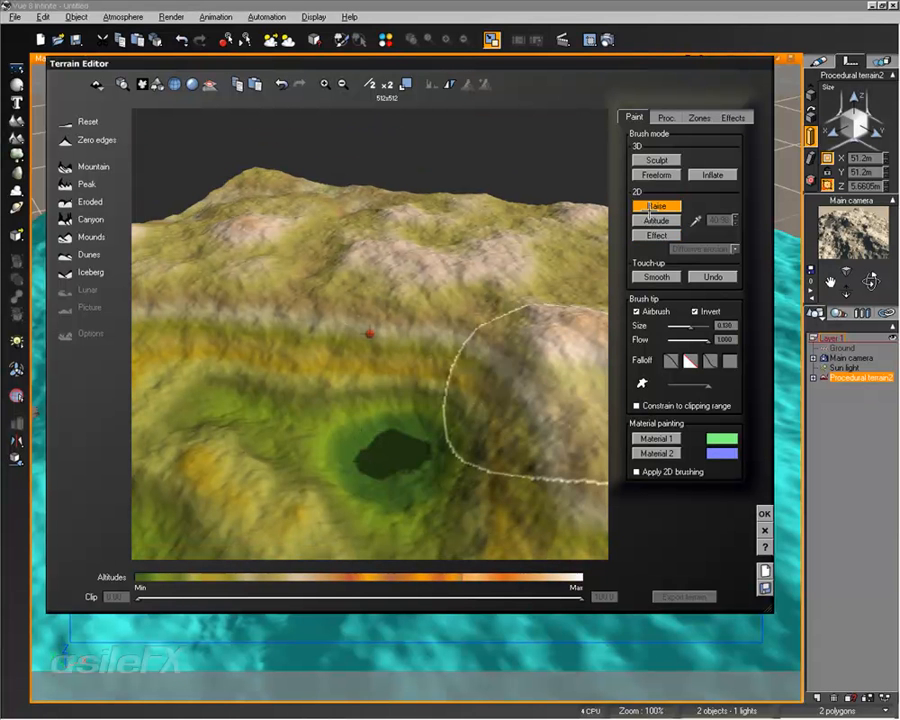
Step: Turn off brush inversion and raise the ground around the carved hollow
{"action": "left_click", "coordinate": [697, 311]}
{"action": "mouse_move", "coordinate": [400, 452]}
{"action": "left_mouse_down"}
{"action": "mouse_move", "coordinate": [386, 458]}
{"action": "mouse_move", "coordinate": [410, 436]}
{"action": "mouse_move", "coordinate": [440, 486]}
{"action": "mouse_move", "coordinate": [457, 431]}
{"action": "left_mouse_up"}
{"action": "right_click_drag", "start_coordinate": [457, 431], "coordinate": [541, 402]}
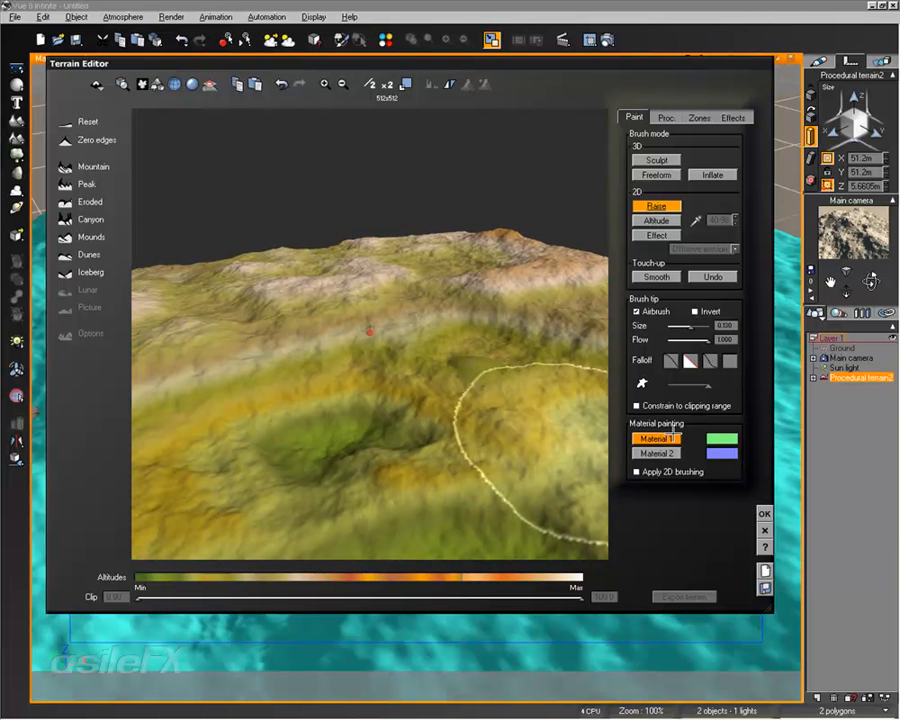
{"action": "right_click_drag", "start_coordinate": [462, 392], "coordinate": [497, 400]}
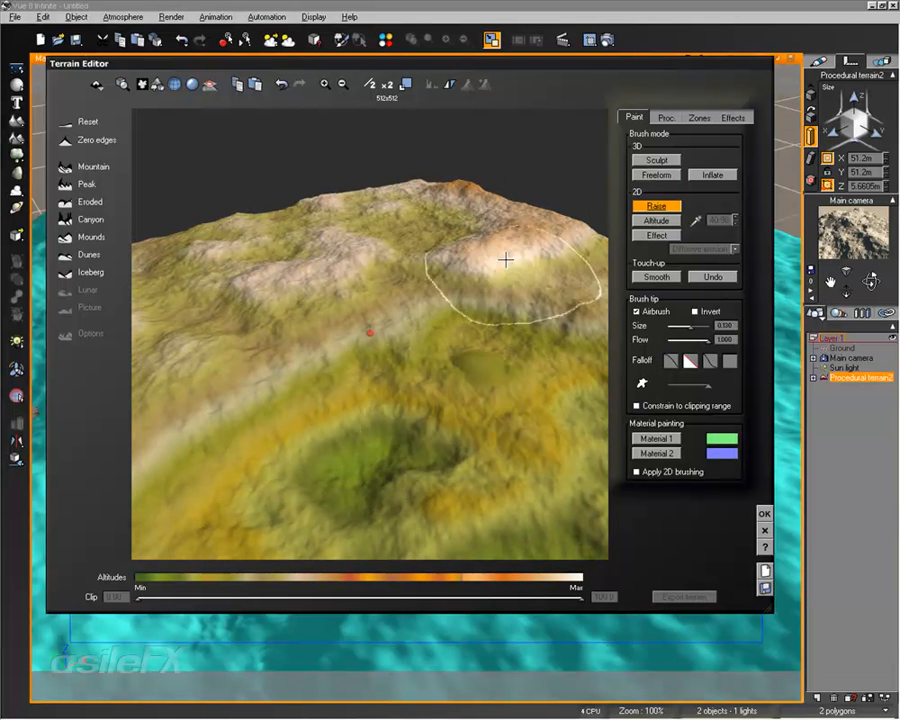
{"action": "mouse_move", "coordinate": [424, 311]}
{"action": "right_mouse_down"}
{"action": "mouse_move", "coordinate": [408, 324]}
{"action": "mouse_move", "coordinate": [457, 378]}
{"action": "right_mouse_up"}
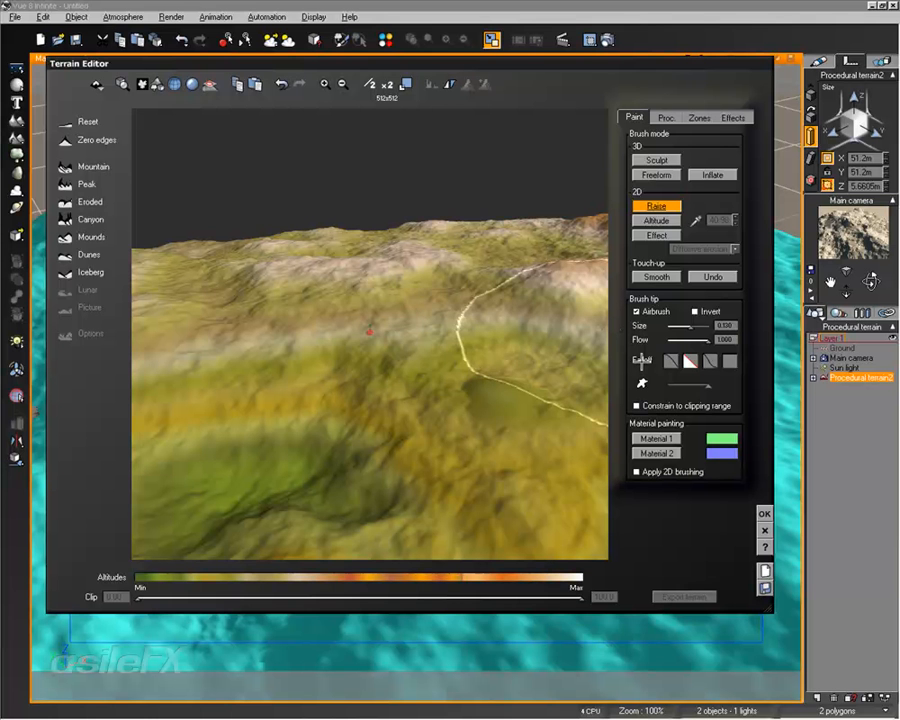
Step: Set the brush falloff to the flat, constant profile and build up a steep-edged mound with several Raise strokes
{"action": "mouse_move", "coordinate": [425, 360]}
{"action": "left_mouse_down"}
{"action": "mouse_move", "coordinate": [404, 363]}
{"action": "mouse_move", "coordinate": [386, 420]}
{"action": "mouse_move", "coordinate": [465, 368]}
{"action": "mouse_move", "coordinate": [422, 374]}
{"action": "mouse_move", "coordinate": [427, 412]}
{"action": "left_mouse_up"}
{"action": "left_click", "coordinate": [730, 361]}
{"action": "mouse_move", "coordinate": [427, 412]}
{"action": "right_mouse_down"}
{"action": "mouse_move", "coordinate": [536, 394]}
{"action": "mouse_move", "coordinate": [552, 364]}
{"action": "mouse_move", "coordinate": [480, 345]}
{"action": "right_mouse_up"}
{"action": "left_click_drag", "start_coordinate": [297, 305], "coordinate": [395, 318]}
{"action": "mouse_move", "coordinate": [395, 318]}
{"action": "right_mouse_down"}
{"action": "mouse_move", "coordinate": [368, 311]}
{"action": "mouse_move", "coordinate": [488, 368]}
{"action": "mouse_move", "coordinate": [251, 302]}
{"action": "mouse_move", "coordinate": [255, 325]}
{"action": "mouse_move", "coordinate": [213, 351]}
{"action": "mouse_move", "coordinate": [216, 336]}
{"action": "right_mouse_up"}
{"action": "mouse_move", "coordinate": [376, 297]}
{"action": "left_mouse_down"}
{"action": "mouse_move", "coordinate": [498, 256]}
{"action": "mouse_move", "coordinate": [482, 348]}
{"action": "mouse_move", "coordinate": [369, 350]}
{"action": "left_mouse_up"}
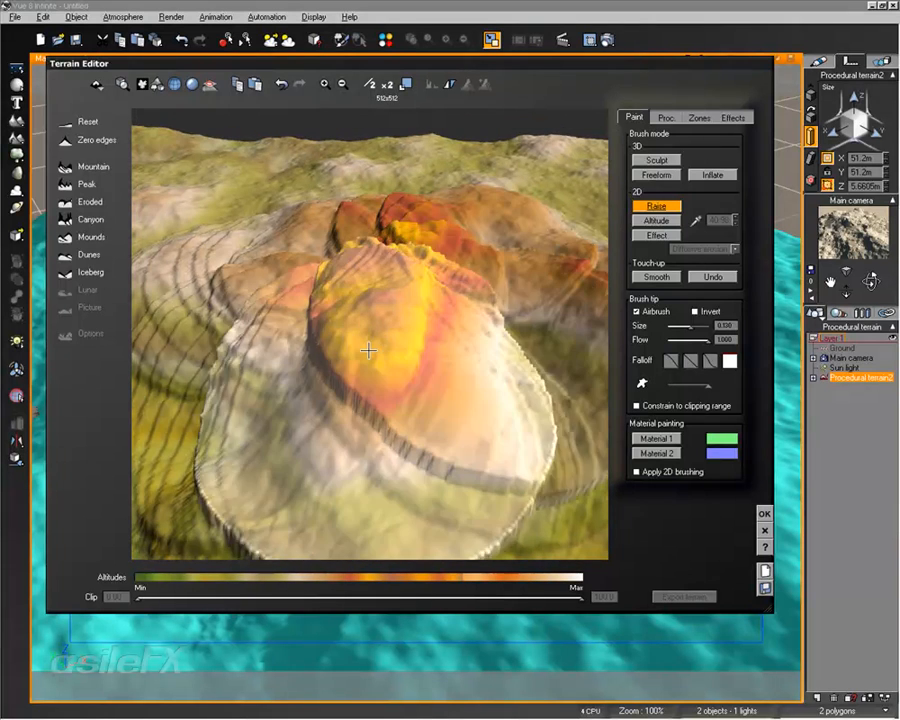
{"action": "right_click_drag", "start_coordinate": [474, 422], "coordinate": [561, 400]}
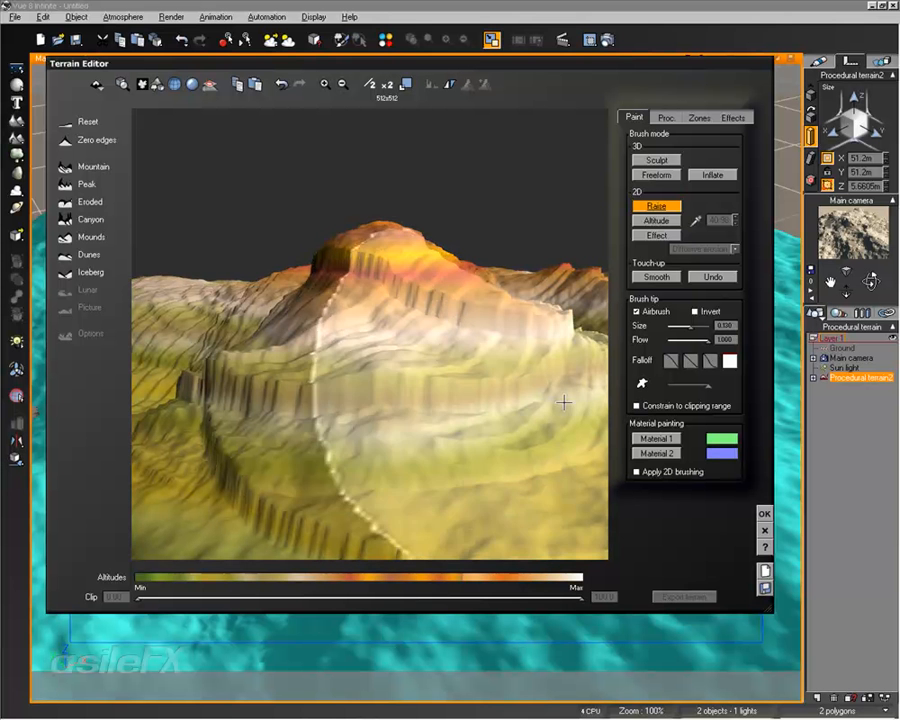
Step: Switch the Raise brush to the third falloff profile and paint further relief over the mound
{"action": "left_click_drag", "start_coordinate": [715, 373], "coordinate": [715, 366]}
{"action": "left_click", "coordinate": [709, 355]}
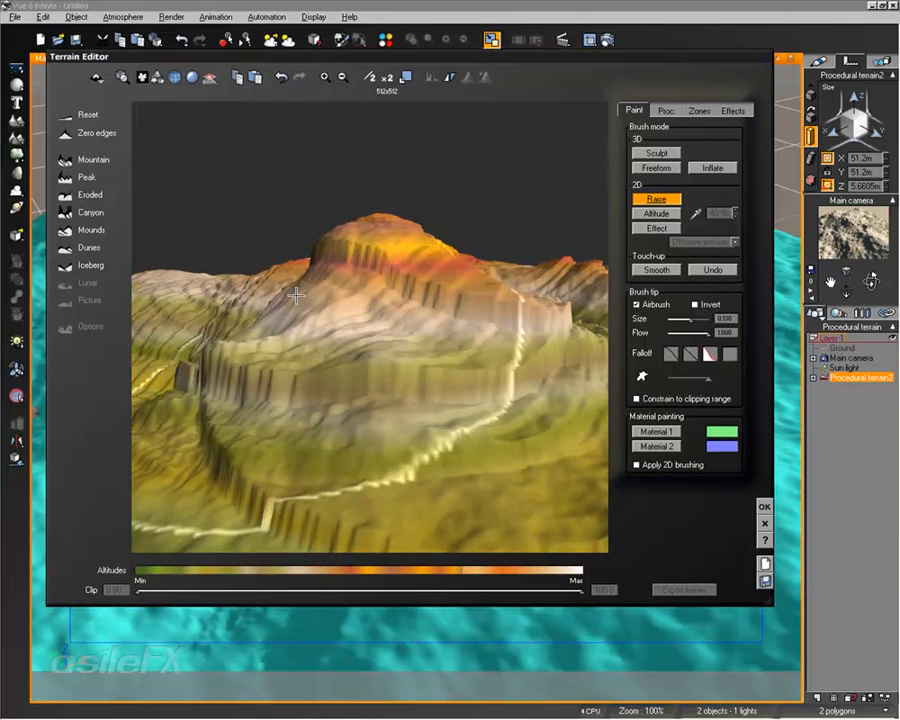
{"action": "right_click_drag", "start_coordinate": [311, 286], "coordinate": [282, 303]}
{"action": "left_click_drag", "start_coordinate": [282, 303], "coordinate": [328, 318]}
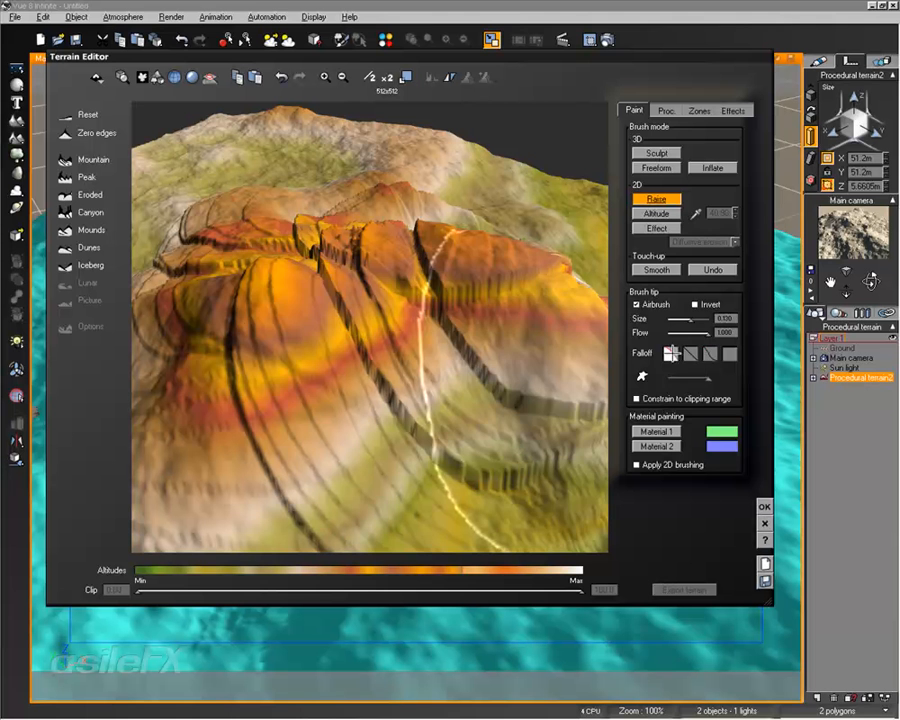
Step: Open the first falloff profile's attenuation curve for viewing, close the editor, and view the profile's filter options
{"action": "right_click", "coordinate": [680, 355]}
{"action": "left_click", "coordinate": [705, 360]}
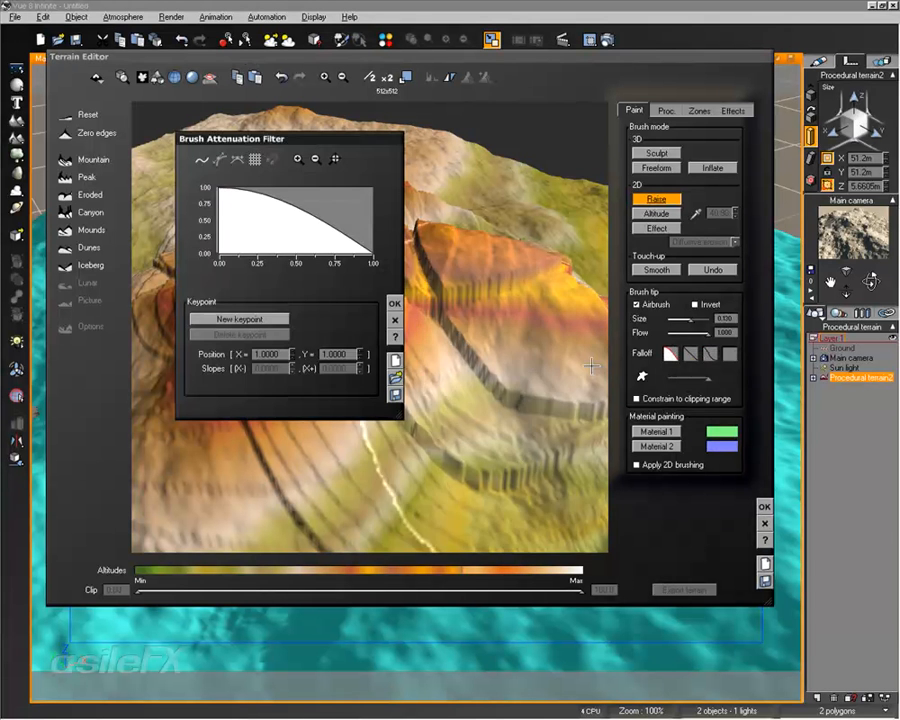
{"action": "left_click", "coordinate": [397, 322]}
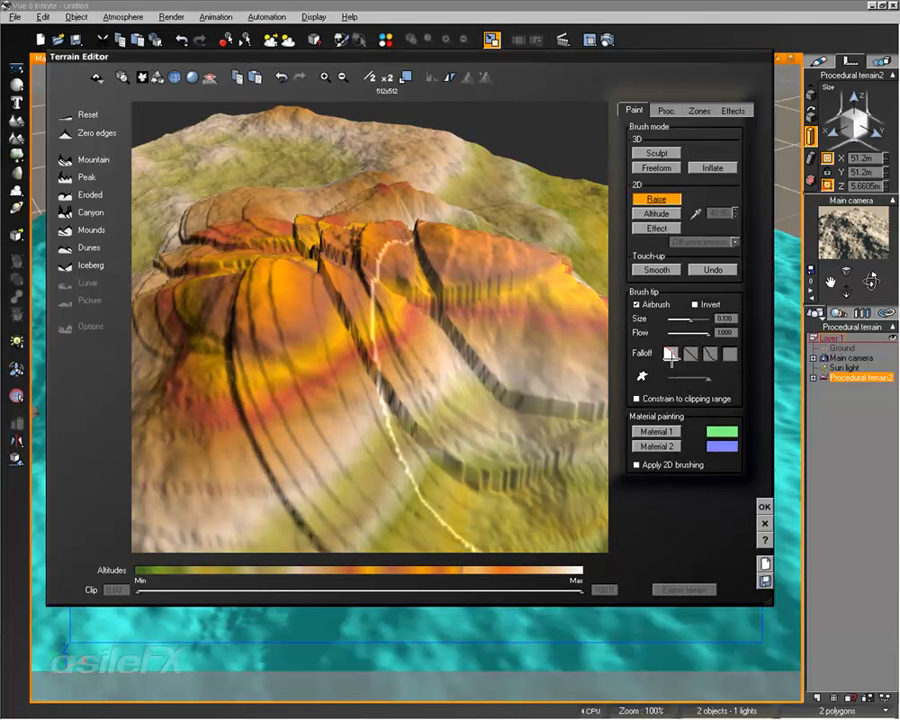
{"action": "right_click", "coordinate": [674, 355]}
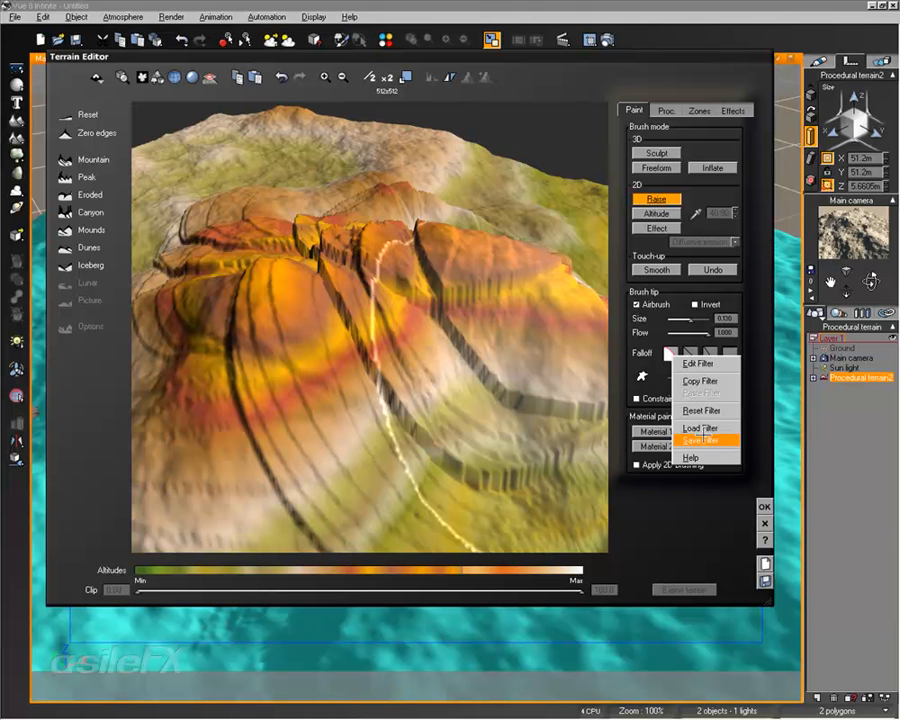
{"action": "left_click", "coordinate": [637, 352]}
{"action": "mouse_move", "coordinate": [400, 290]}
{"action": "left_mouse_down"}
{"action": "mouse_move", "coordinate": [362, 336]}
{"action": "mouse_move", "coordinate": [500, 300]}
{"action": "mouse_move", "coordinate": [435, 140]}
{"action": "mouse_move", "coordinate": [215, 245]}
{"action": "mouse_move", "coordinate": [150, 200]}
{"action": "left_mouse_up"}
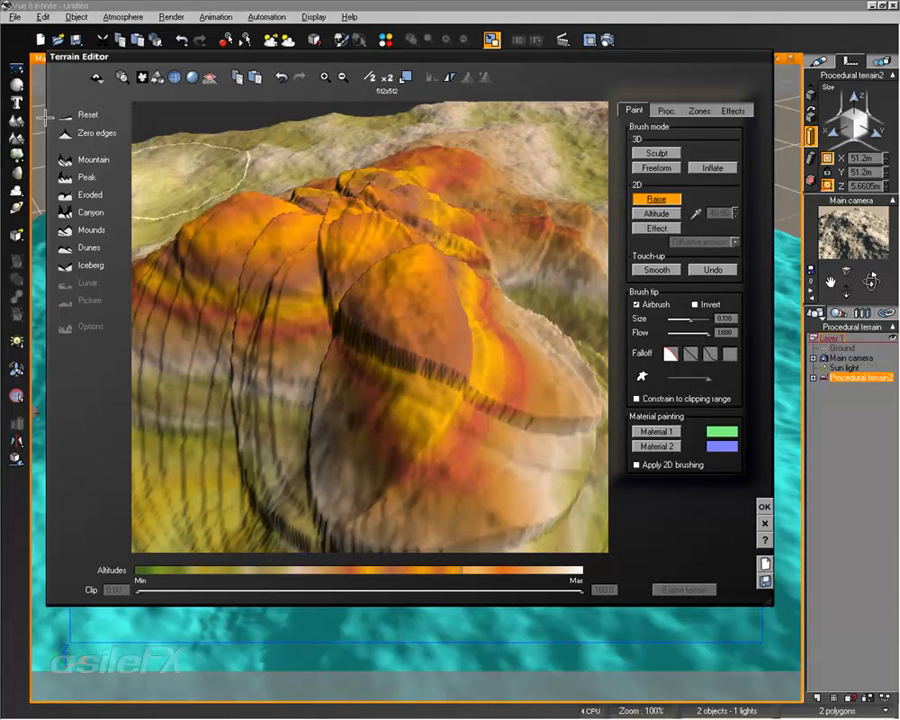
{"action": "mouse_move", "coordinate": [246, 223]}
{"action": "right_mouse_down"}
{"action": "mouse_move", "coordinate": [400, 290]}
{"action": "mouse_move", "coordinate": [163, 193]}
{"action": "mouse_move", "coordinate": [184, 193]}
{"action": "right_mouse_up"}
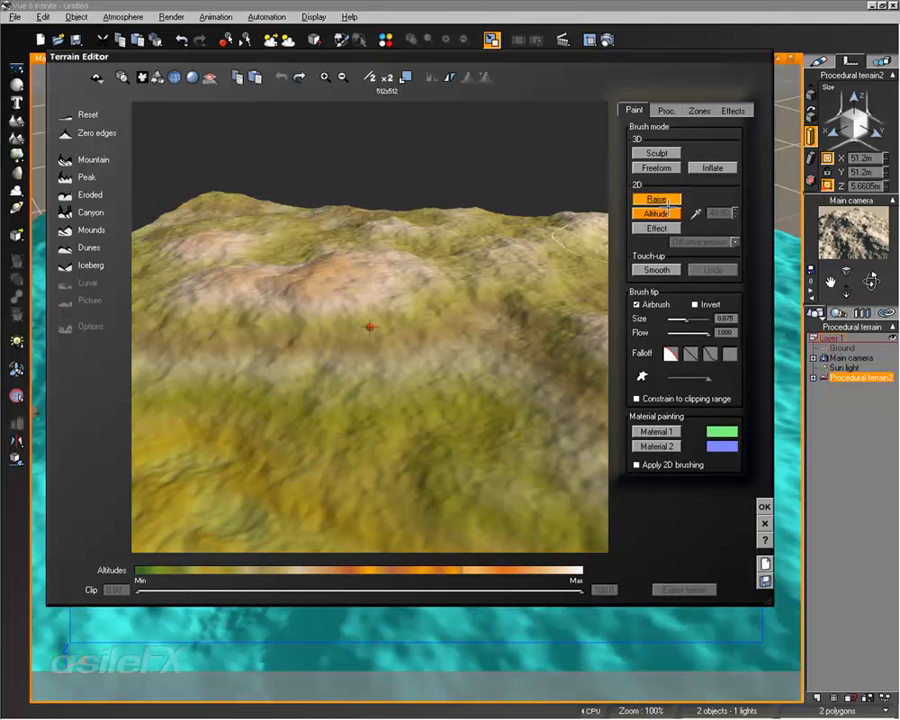
Step: Switch to the Altitude brush, set its target altitude to 23.38, and examine the highlighted level across the terrain
{"action": "left_click", "coordinate": [667, 214]}
{"action": "right_click_drag", "start_coordinate": [512, 363], "coordinate": [510, 294]}
{"action": "right_click_drag", "start_coordinate": [348, 261], "coordinate": [359, 316]}
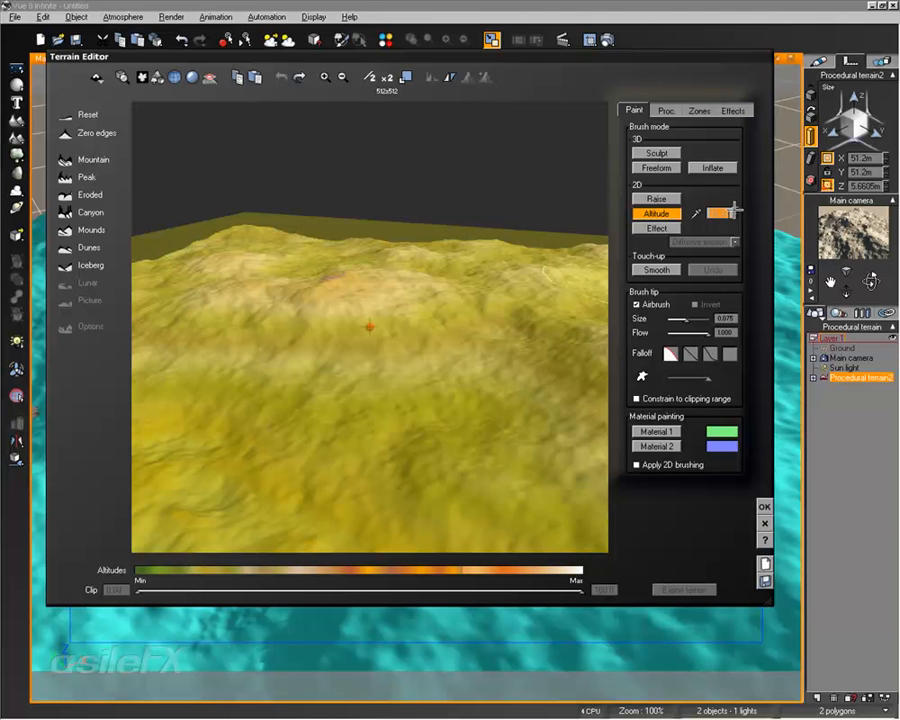
{"action": "left_click", "coordinate": [412, 386]}
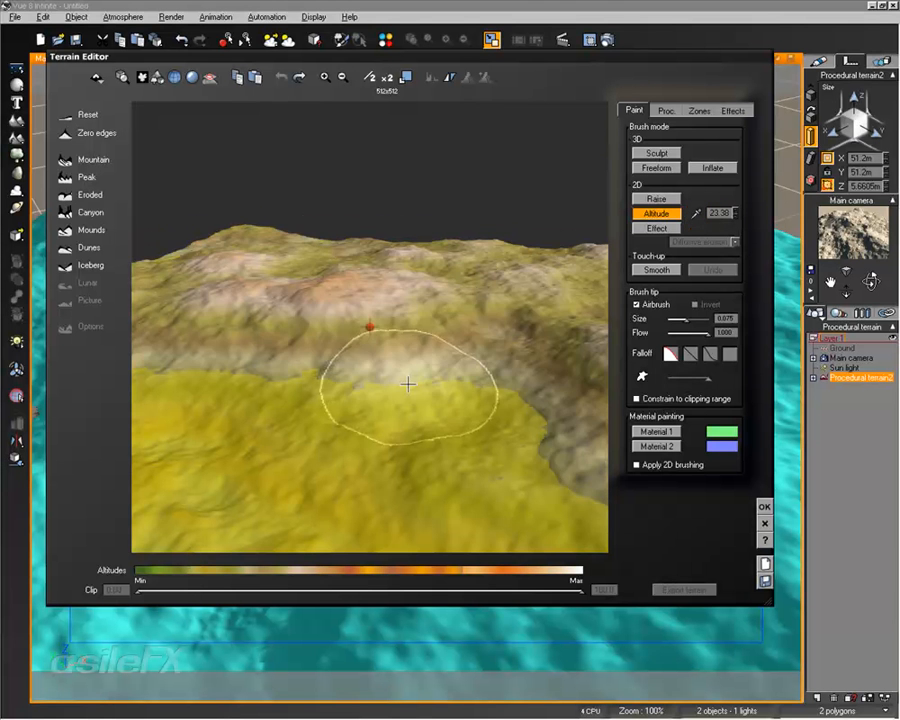
{"action": "mouse_move", "coordinate": [428, 312]}
{"action": "right_mouse_down"}
{"action": "mouse_move", "coordinate": [434, 341]}
{"action": "mouse_move", "coordinate": [538, 310]}
{"action": "mouse_move", "coordinate": [474, 340]}
{"action": "right_mouse_up"}
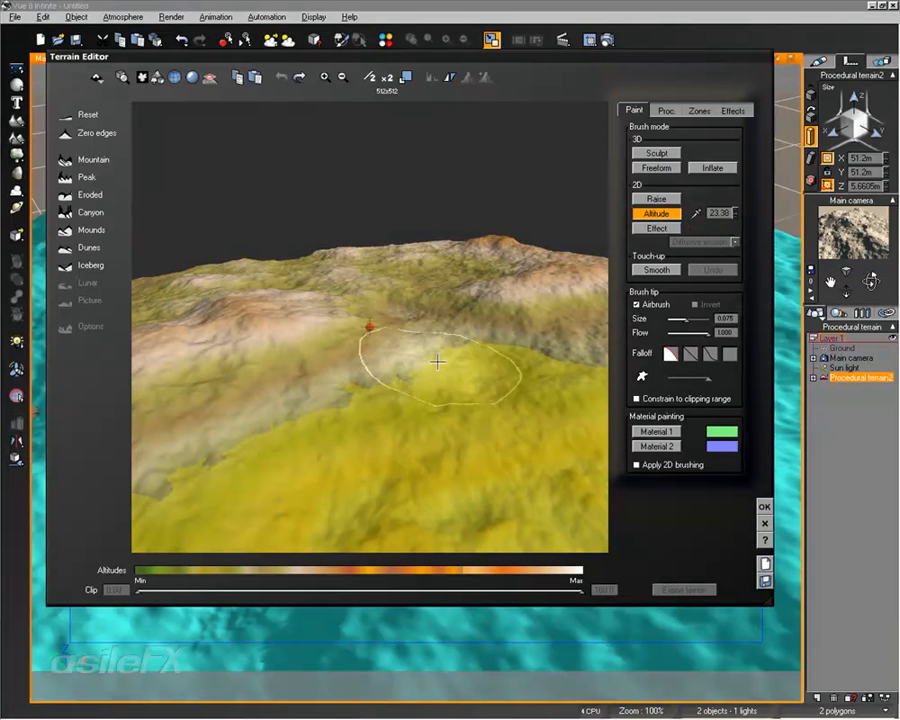
{"action": "mouse_move", "coordinate": [205, 452]}
{"action": "right_mouse_down"}
{"action": "mouse_move", "coordinate": [455, 367]}
{"action": "mouse_move", "coordinate": [414, 327]}
{"action": "mouse_move", "coordinate": [388, 364]}
{"action": "mouse_move", "coordinate": [197, 374]}
{"action": "mouse_move", "coordinate": [214, 389]}
{"action": "right_mouse_up"}
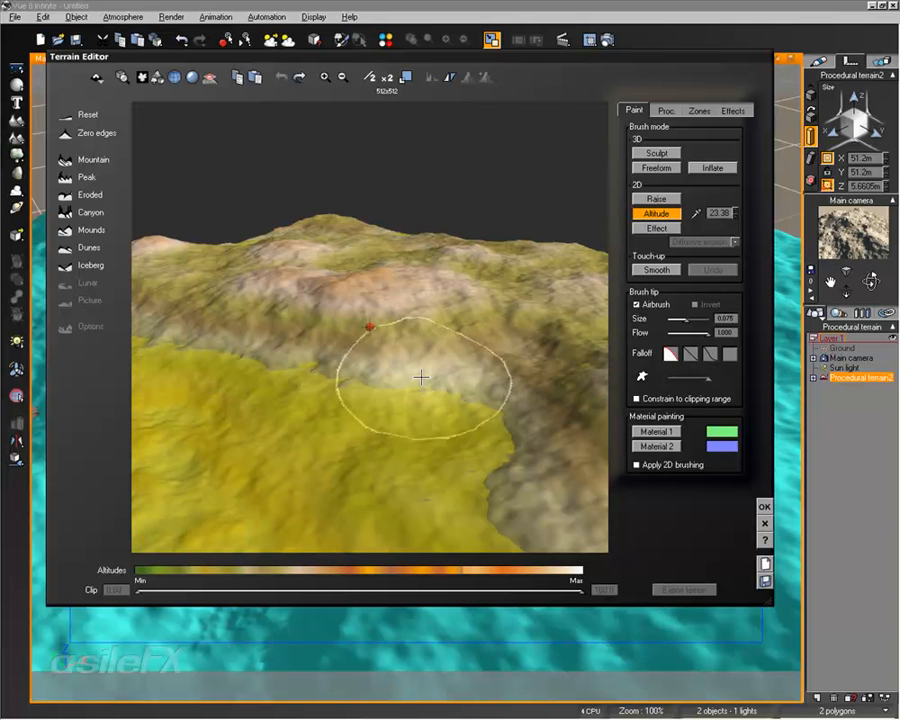
{"action": "mouse_move", "coordinate": [421, 377]}
{"action": "right_mouse_down"}
{"action": "mouse_move", "coordinate": [396, 344]}
{"action": "mouse_move", "coordinate": [358, 324]}
{"action": "mouse_move", "coordinate": [356, 309]}
{"action": "mouse_move", "coordinate": [304, 307]}
{"action": "mouse_move", "coordinate": [376, 301]}
{"action": "mouse_move", "coordinate": [460, 325]}
{"action": "right_mouse_up"}
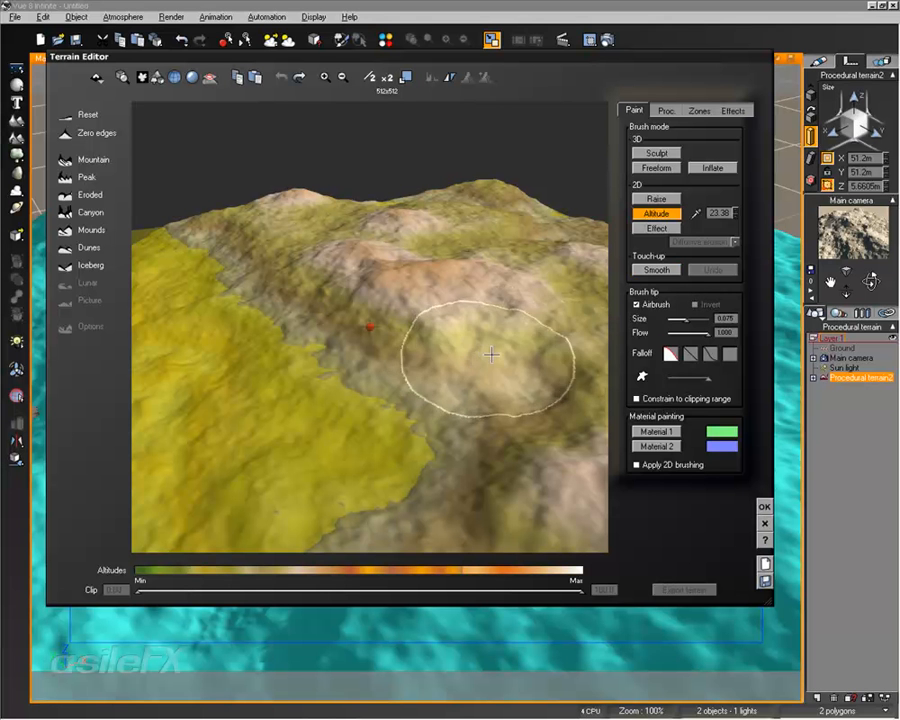
Step: Return to the Raise brush and enlarge the Terrain Editor window to fill the workspace
{"action": "left_click", "coordinate": [657, 201]}
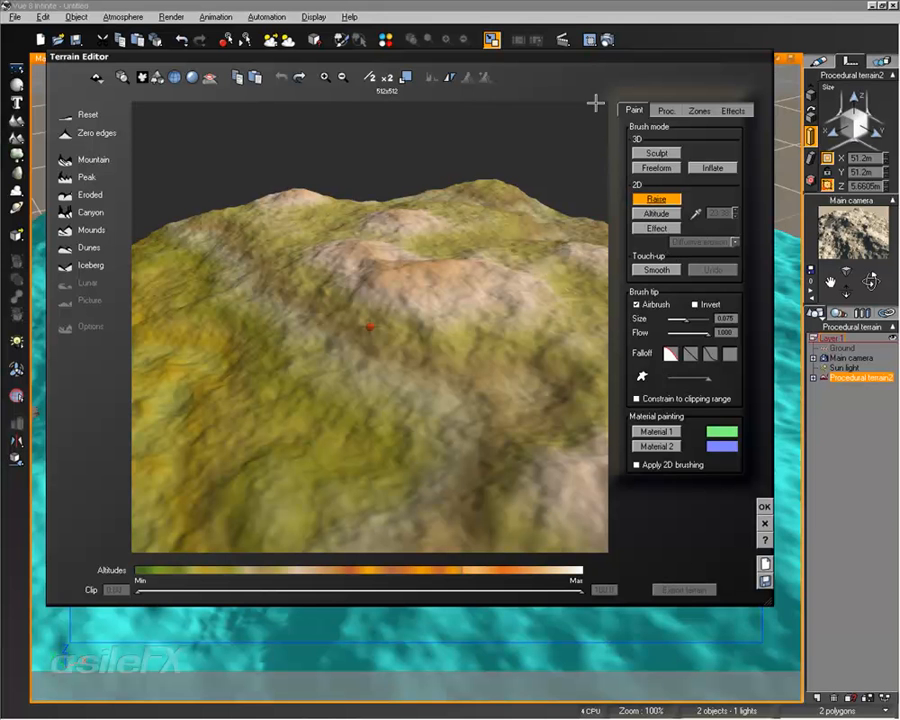
{"action": "mouse_move", "coordinate": [585, 62]}
{"action": "left_mouse_down"}
{"action": "mouse_move", "coordinate": [556, 66]}
{"action": "mouse_move", "coordinate": [568, 64]}
{"action": "left_mouse_up"}
{"action": "mouse_move", "coordinate": [744, 601]}
{"action": "left_mouse_down"}
{"action": "mouse_move", "coordinate": [766, 698]}
{"action": "mouse_move", "coordinate": [797, 697]}
{"action": "left_mouse_up"}
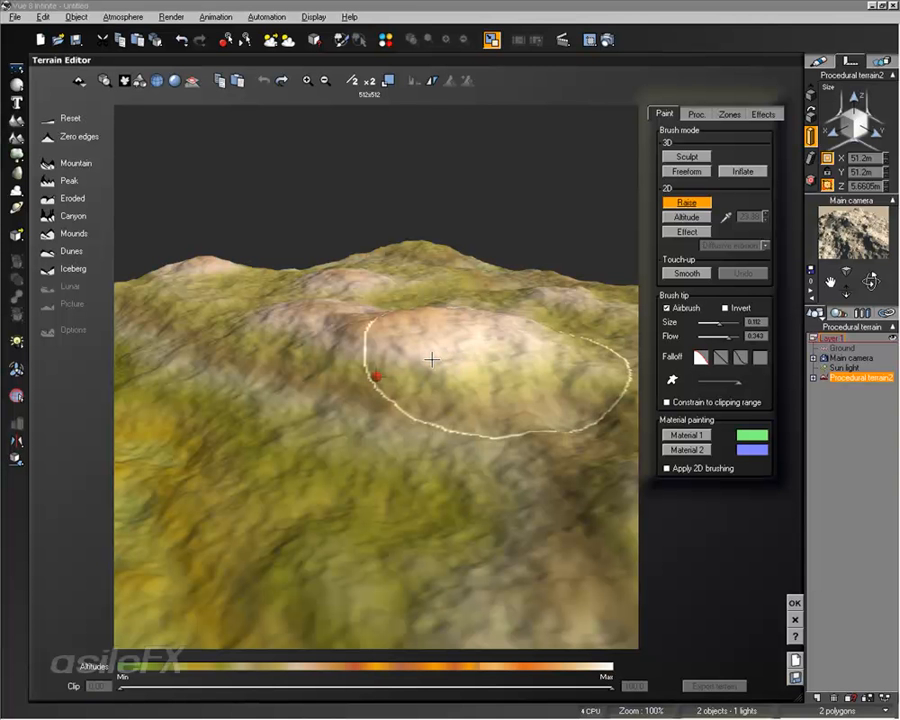
Step: Try out smaller and larger brush tips and flows, finishing with size 0.158 and flow 0.376
{"action": "scroll", "coordinate": [385, 357], "scroll_direction": "down", "scroll_amount": 5}
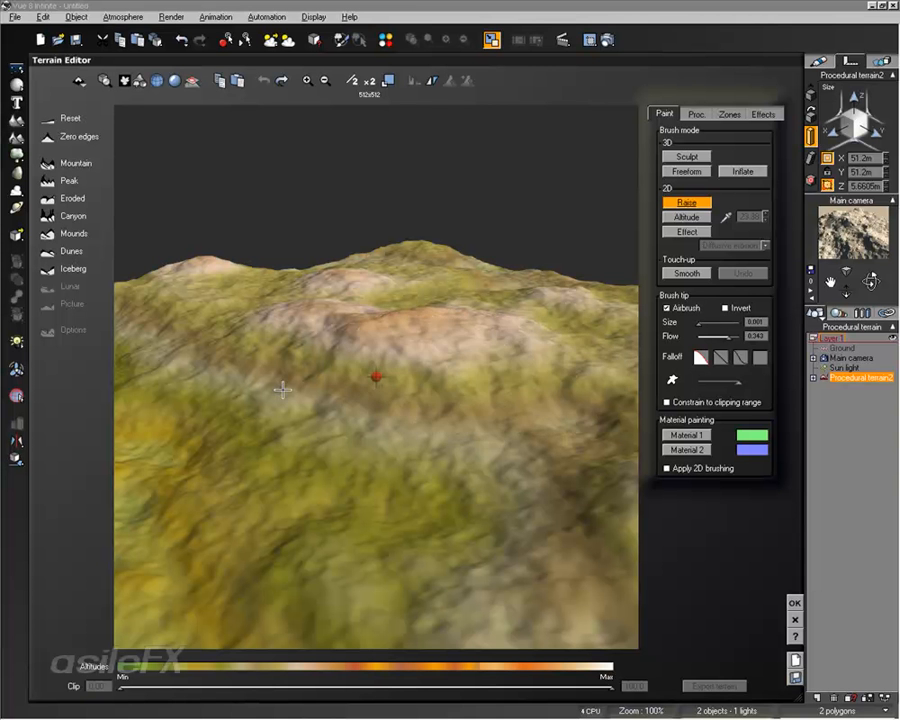
{"action": "scroll", "coordinate": [426, 360], "scroll_direction": "up", "scroll_amount": 10}
{"action": "scroll", "coordinate": [491, 380], "scroll_direction": "down", "scroll_amount": 10}
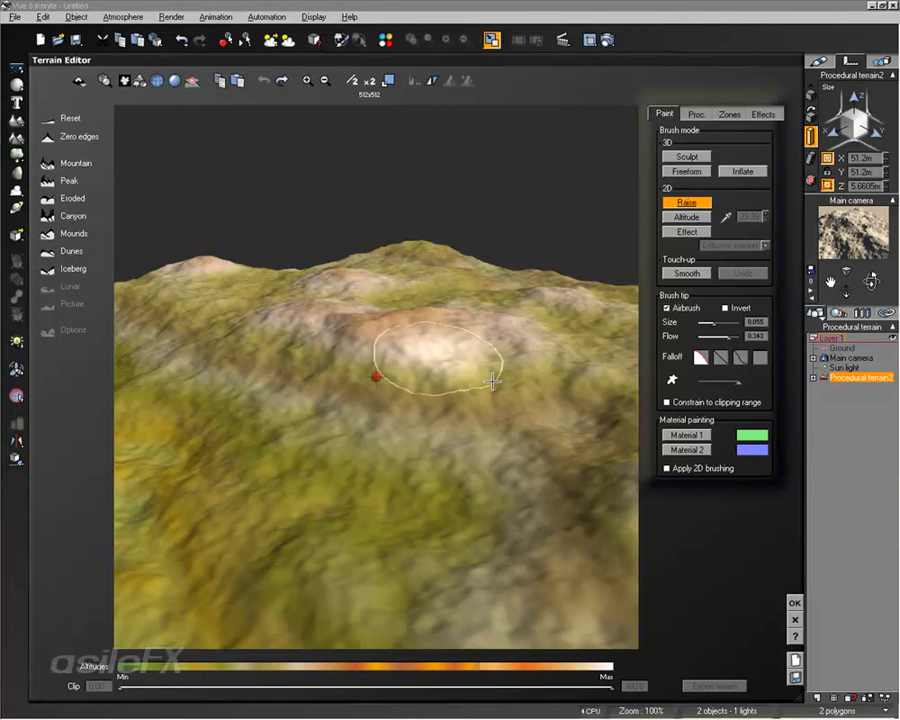
{"action": "scroll", "coordinate": [502, 450], "scroll_direction": "up", "scroll_amount": 10}
{"action": "scroll", "coordinate": [502, 376], "scroll_direction": "down", "scroll_amount": 10}
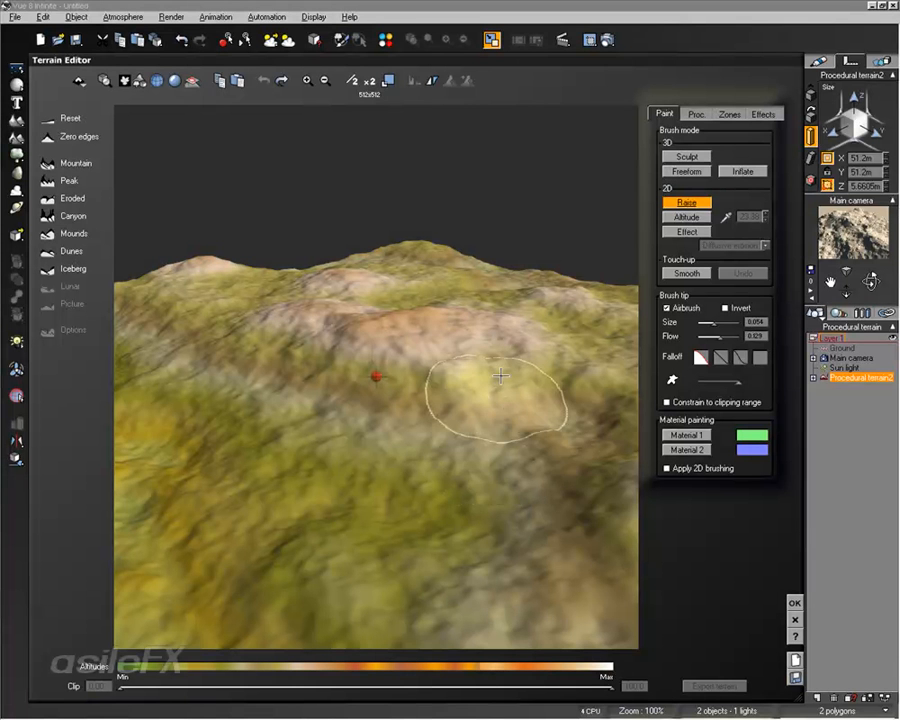
{"action": "scroll", "coordinate": [476, 330], "scroll_direction": "up", "scroll_amount": 8}
{"action": "scroll", "coordinate": [480, 328], "scroll_direction": "down", "scroll_amount": 10}
{"action": "scroll", "coordinate": [501, 320], "scroll_direction": "up", "scroll_amount": 4}
{"action": "scroll", "coordinate": [502, 316], "scroll_direction": "up", "scroll_amount": 2}
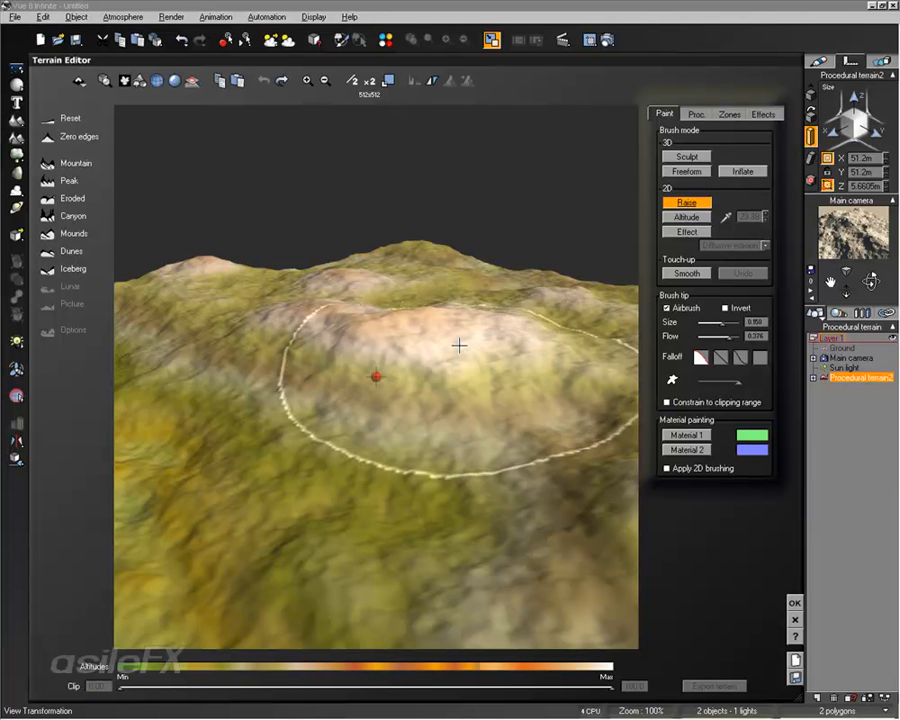
Step: Alternate between the Sculpt and Smooth brush modes, ending on Smooth
{"action": "left_click", "coordinate": [687, 153]}
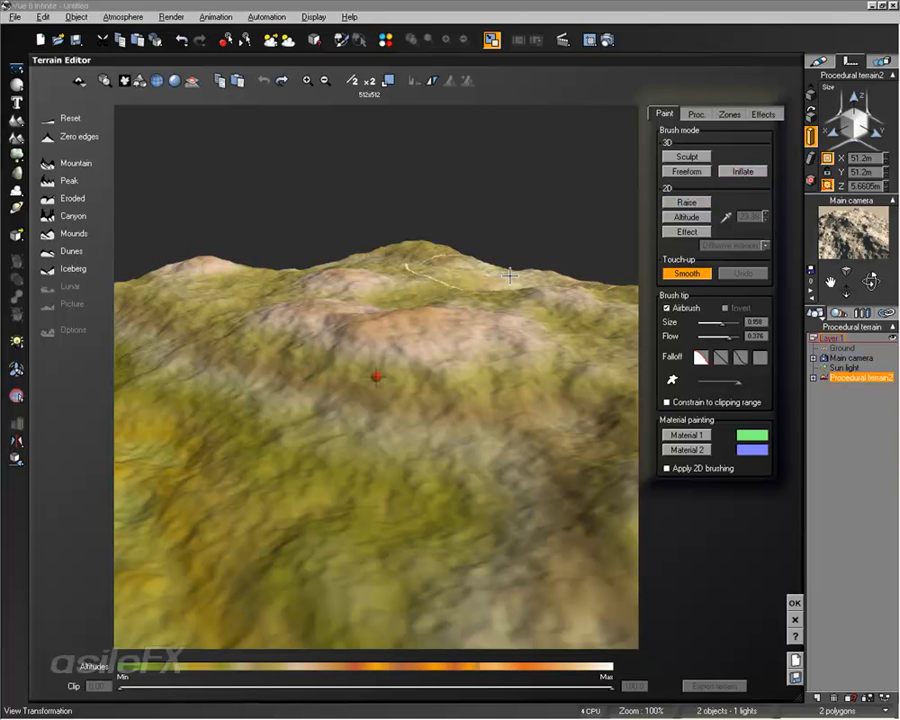
{"action": "left_click", "coordinate": [707, 155]}
{"action": "key", "text": "shift"}
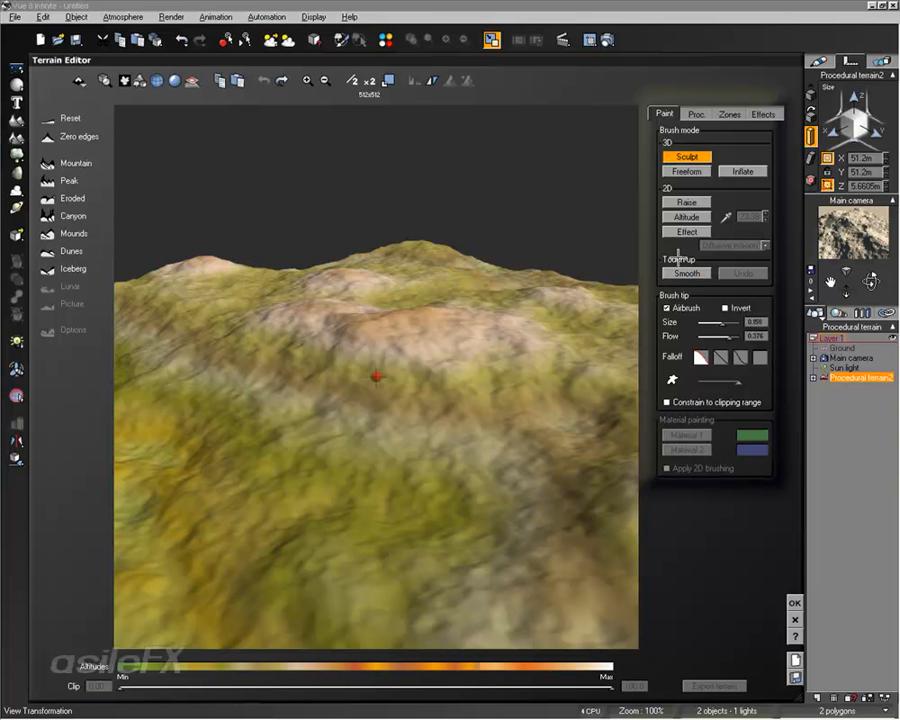
{"action": "left_click", "coordinate": [679, 273]}
{"action": "right_click_drag", "start_coordinate": [549, 238], "coordinate": [545, 251]}
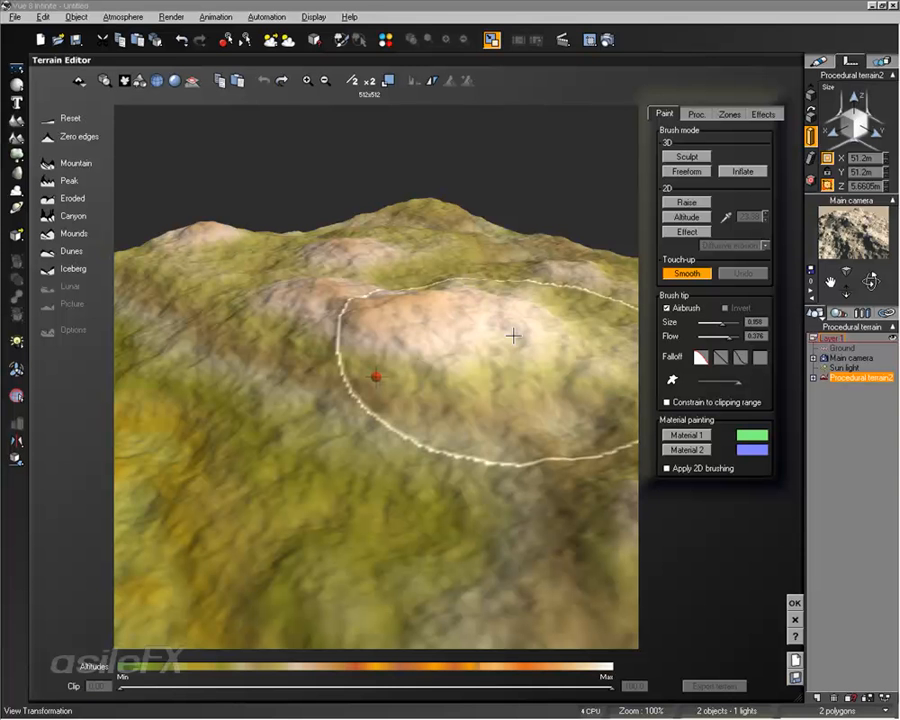
Step: Use the Sculpt brush at size 0.031 to build a peak on the hill and bulges on the slope below
{"action": "left_click", "coordinate": [687, 157]}
{"action": "right_click_drag", "start_coordinate": [487, 342], "coordinate": [474, 327]}
{"action": "scroll", "coordinate": [474, 327], "scroll_direction": "up", "scroll_amount": 3}
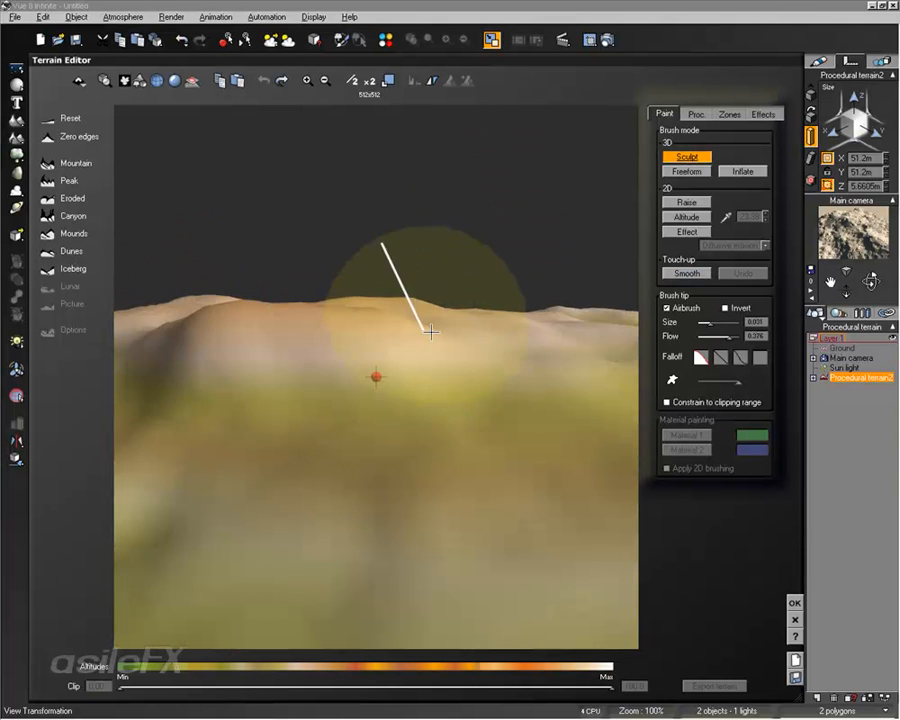
{"action": "mouse_move", "coordinate": [443, 388]}
{"action": "right_mouse_down"}
{"action": "mouse_move", "coordinate": [512, 404]}
{"action": "mouse_move", "coordinate": [405, 396]}
{"action": "right_mouse_up"}
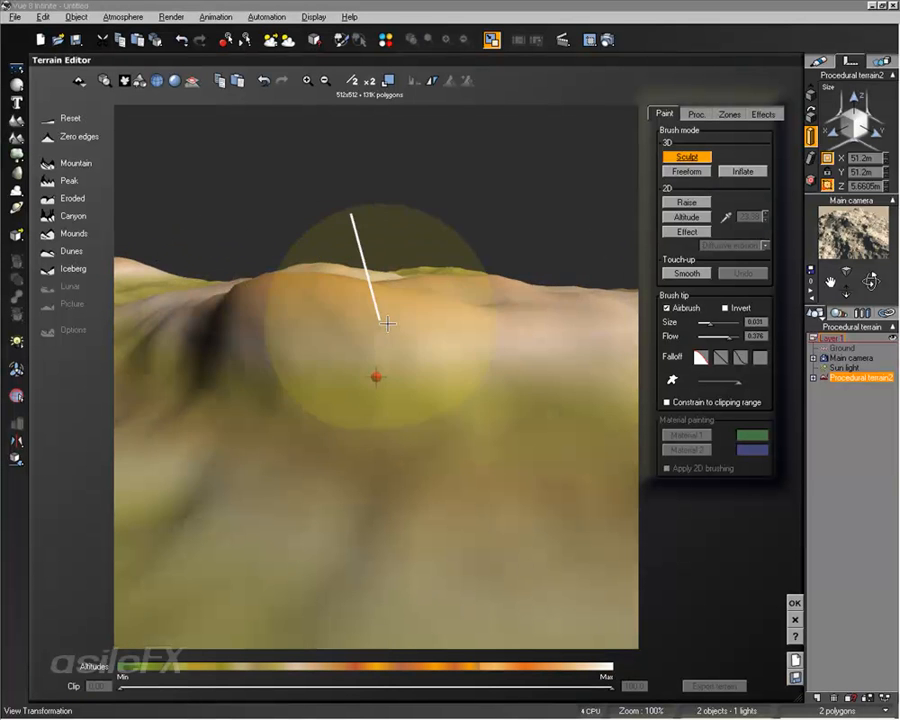
{"action": "mouse_move", "coordinate": [502, 357]}
{"action": "right_mouse_down"}
{"action": "mouse_move", "coordinate": [463, 411]}
{"action": "mouse_move", "coordinate": [434, 388]}
{"action": "right_mouse_up"}
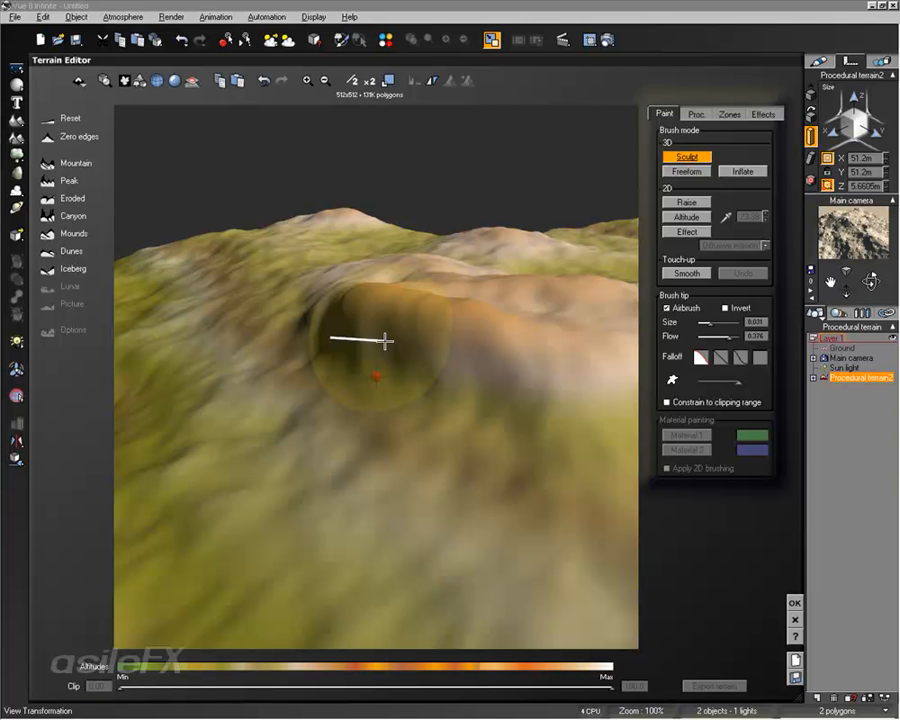
{"action": "mouse_move", "coordinate": [385, 341]}
{"action": "left_mouse_down"}
{"action": "mouse_move", "coordinate": [300, 318]}
{"action": "mouse_move", "coordinate": [532, 382]}
{"action": "mouse_move", "coordinate": [386, 370]}
{"action": "mouse_move", "coordinate": [382, 321]}
{"action": "mouse_move", "coordinate": [348, 311]}
{"action": "mouse_move", "coordinate": [222, 398]}
{"action": "mouse_move", "coordinate": [277, 486]}
{"action": "mouse_move", "coordinate": [259, 452]}
{"action": "mouse_move", "coordinate": [238, 455]}
{"action": "mouse_move", "coordinate": [309, 408]}
{"action": "mouse_move", "coordinate": [421, 291]}
{"action": "mouse_move", "coordinate": [520, 307]}
{"action": "mouse_move", "coordinate": [619, 366]}
{"action": "mouse_move", "coordinate": [448, 440]}
{"action": "mouse_move", "coordinate": [421, 494]}
{"action": "mouse_move", "coordinate": [396, 424]}
{"action": "left_mouse_up"}
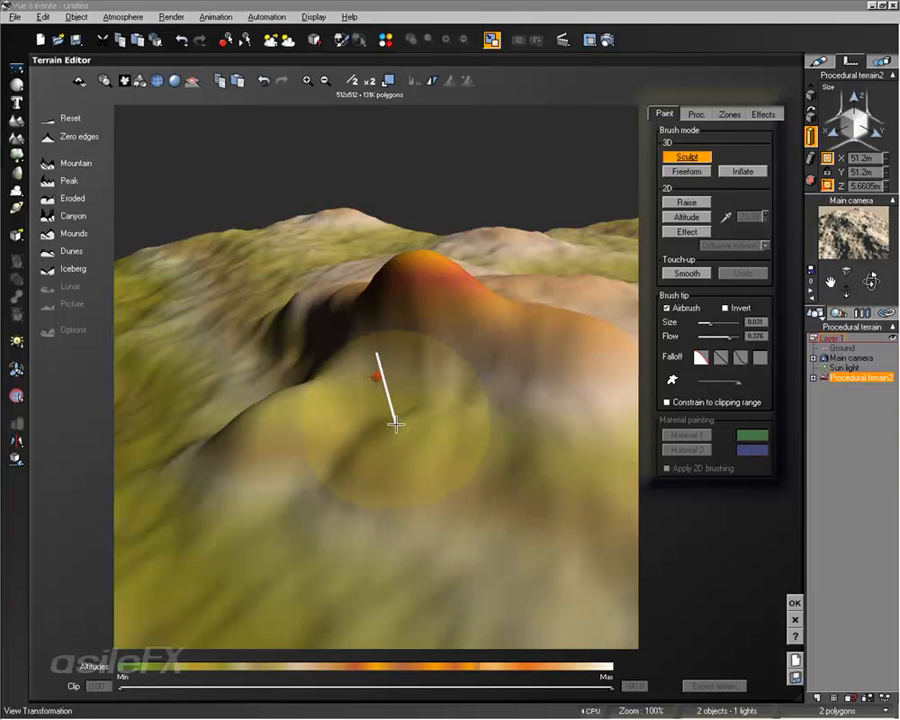
Step: Switch to the Freeform brush and pull the hilltop and lower slope into large rounded, overhanging bulges
{"action": "right_click_drag", "start_coordinate": [396, 424], "coordinate": [362, 400]}
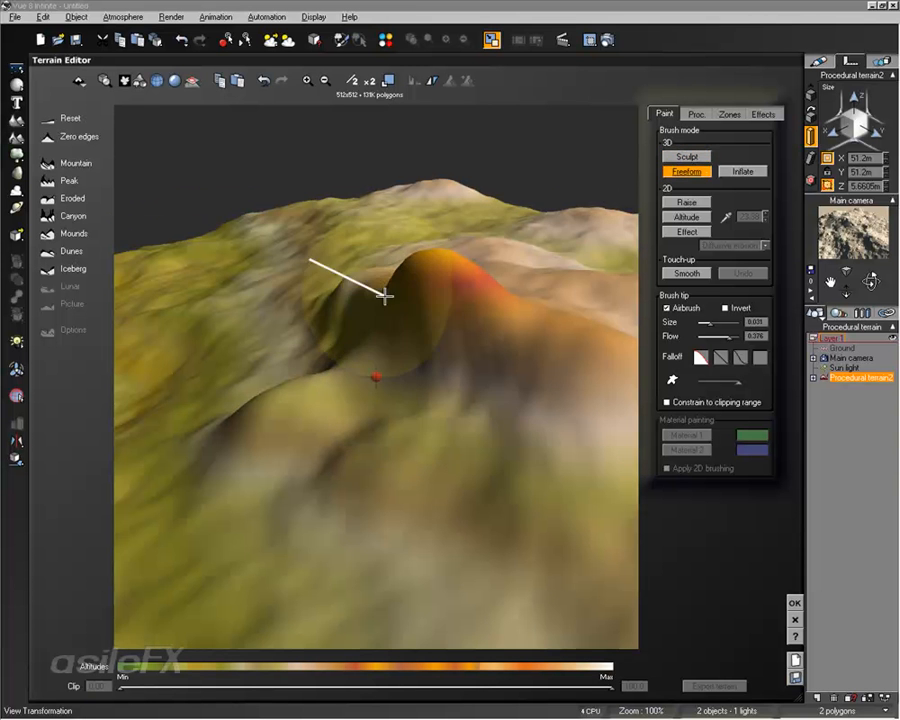
{"action": "mouse_move", "coordinate": [353, 311]}
{"action": "left_mouse_down"}
{"action": "mouse_move", "coordinate": [501, 294]}
{"action": "mouse_move", "coordinate": [609, 370]}
{"action": "mouse_move", "coordinate": [533, 386]}
{"action": "mouse_move", "coordinate": [420, 384]}
{"action": "mouse_move", "coordinate": [320, 459]}
{"action": "mouse_move", "coordinate": [209, 426]}
{"action": "mouse_move", "coordinate": [243, 436]}
{"action": "left_mouse_up"}
{"action": "mouse_move", "coordinate": [243, 436]}
{"action": "right_mouse_down"}
{"action": "mouse_move", "coordinate": [498, 440]}
{"action": "mouse_move", "coordinate": [536, 407]}
{"action": "right_mouse_up"}
{"action": "mouse_move", "coordinate": [536, 407]}
{"action": "left_mouse_down"}
{"action": "mouse_move", "coordinate": [430, 421]}
{"action": "mouse_move", "coordinate": [265, 411]}
{"action": "mouse_move", "coordinate": [183, 325]}
{"action": "mouse_move", "coordinate": [326, 299]}
{"action": "mouse_move", "coordinate": [365, 341]}
{"action": "left_mouse_up"}
{"action": "left_click_drag", "start_coordinate": [475, 385], "coordinate": [624, 401]}
{"action": "mouse_move", "coordinate": [624, 401]}
{"action": "right_mouse_down"}
{"action": "mouse_move", "coordinate": [374, 494]}
{"action": "mouse_move", "coordinate": [402, 333]}
{"action": "mouse_move", "coordinate": [345, 308]}
{"action": "right_mouse_up"}
{"action": "mouse_move", "coordinate": [552, 418]}
{"action": "left_mouse_down"}
{"action": "mouse_move", "coordinate": [392, 446]}
{"action": "mouse_move", "coordinate": [522, 382]}
{"action": "mouse_move", "coordinate": [456, 476]}
{"action": "left_mouse_up"}
{"action": "right_click_drag", "start_coordinate": [456, 476], "coordinate": [638, 202]}
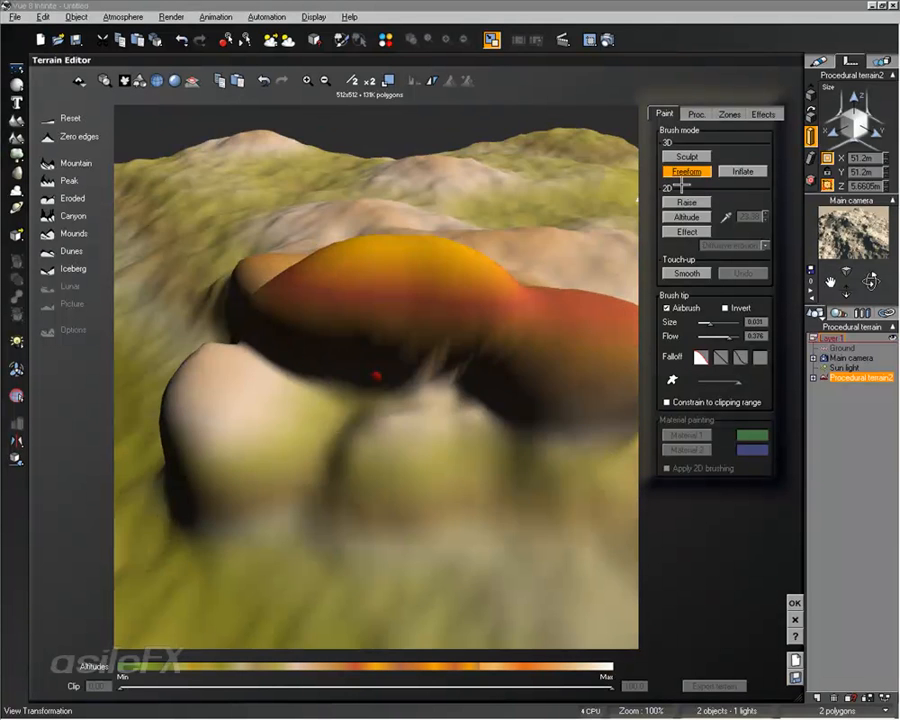
Step: Stretch the pale lobe beside the orange ridge outward into an overhang with Freeform strokes
{"action": "mouse_move", "coordinate": [415, 380]}
{"action": "right_mouse_down"}
{"action": "mouse_move", "coordinate": [426, 338]}
{"action": "mouse_move", "coordinate": [354, 342]}
{"action": "right_mouse_up"}
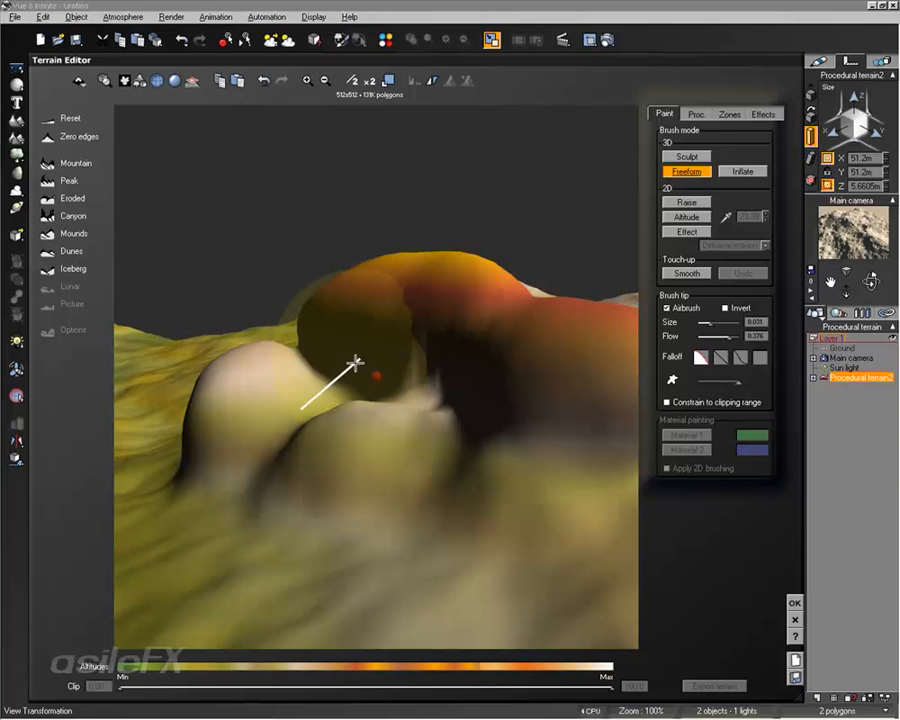
{"action": "mouse_move", "coordinate": [409, 265]}
{"action": "left_mouse_down"}
{"action": "mouse_move", "coordinate": [277, 305]}
{"action": "mouse_move", "coordinate": [396, 307]}
{"action": "mouse_move", "coordinate": [516, 333]}
{"action": "mouse_move", "coordinate": [399, 309]}
{"action": "left_mouse_up"}
{"action": "mouse_move", "coordinate": [345, 265]}
{"action": "right_mouse_down"}
{"action": "mouse_move", "coordinate": [464, 462]}
{"action": "mouse_move", "coordinate": [581, 336]}
{"action": "mouse_move", "coordinate": [545, 352]}
{"action": "right_mouse_up"}
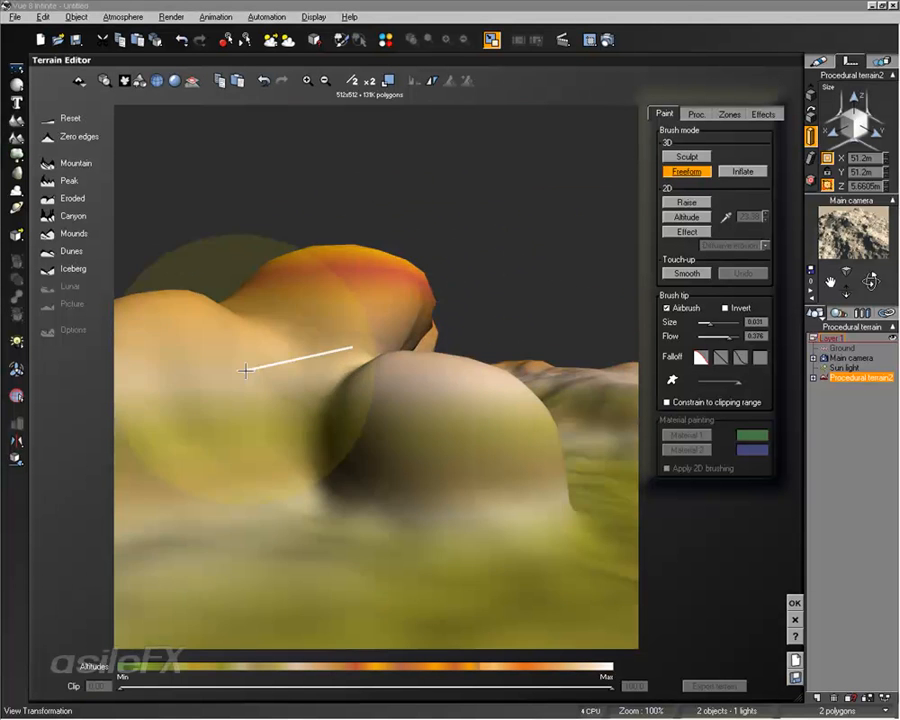
{"action": "mouse_move", "coordinate": [410, 362]}
{"action": "left_mouse_down"}
{"action": "mouse_move", "coordinate": [490, 370]}
{"action": "mouse_move", "coordinate": [550, 420]}
{"action": "mouse_move", "coordinate": [599, 436]}
{"action": "left_mouse_up"}
{"action": "mouse_move", "coordinate": [599, 436]}
{"action": "right_mouse_down"}
{"action": "mouse_move", "coordinate": [344, 492]}
{"action": "mouse_move", "coordinate": [383, 368]}
{"action": "right_mouse_up"}
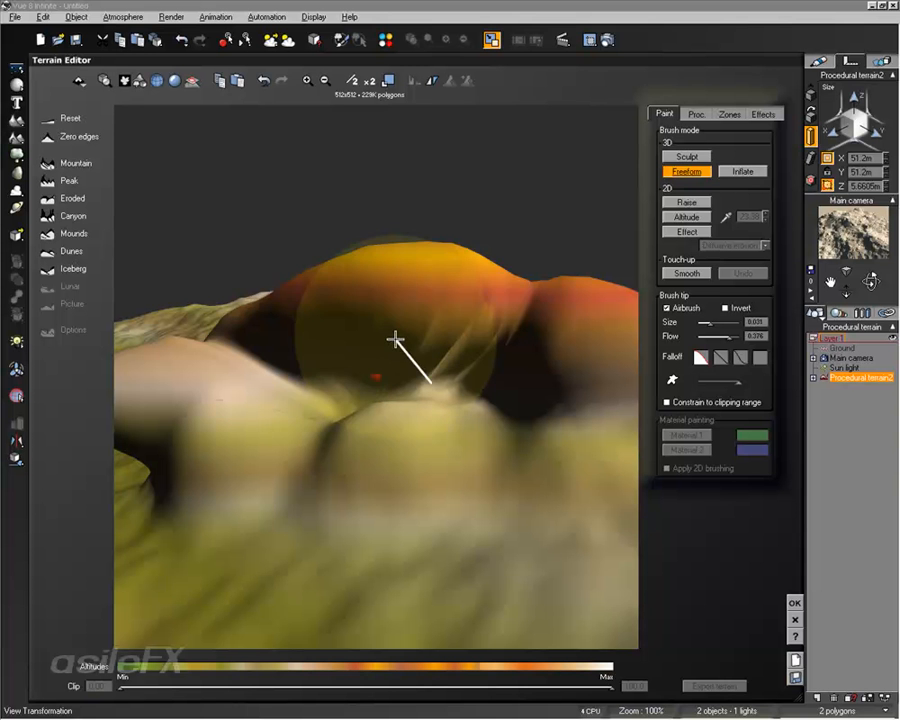
Step: Reshape the orange ridge with further Freeform strokes, swelling its crest and flank over the surrounding slope
{"action": "mouse_move", "coordinate": [330, 307]}
{"action": "left_mouse_down"}
{"action": "mouse_move", "coordinate": [356, 342]}
{"action": "mouse_move", "coordinate": [293, 358]}
{"action": "mouse_move", "coordinate": [534, 311]}
{"action": "mouse_move", "coordinate": [494, 317]}
{"action": "left_mouse_up"}
{"action": "mouse_move", "coordinate": [506, 424]}
{"action": "right_mouse_down"}
{"action": "mouse_move", "coordinate": [408, 476]}
{"action": "mouse_move", "coordinate": [262, 460]}
{"action": "right_mouse_up"}
{"action": "mouse_move", "coordinate": [498, 329]}
{"action": "left_mouse_down"}
{"action": "mouse_move", "coordinate": [468, 402]}
{"action": "mouse_move", "coordinate": [267, 462]}
{"action": "mouse_move", "coordinate": [448, 452]}
{"action": "left_mouse_up"}
{"action": "mouse_move", "coordinate": [448, 452]}
{"action": "right_mouse_down"}
{"action": "mouse_move", "coordinate": [309, 430]}
{"action": "mouse_move", "coordinate": [337, 402]}
{"action": "right_mouse_up"}
{"action": "mouse_move", "coordinate": [337, 402]}
{"action": "left_mouse_down"}
{"action": "mouse_move", "coordinate": [368, 305]}
{"action": "mouse_move", "coordinate": [476, 342]}
{"action": "mouse_move", "coordinate": [270, 319]}
{"action": "mouse_move", "coordinate": [356, 381]}
{"action": "left_mouse_up"}
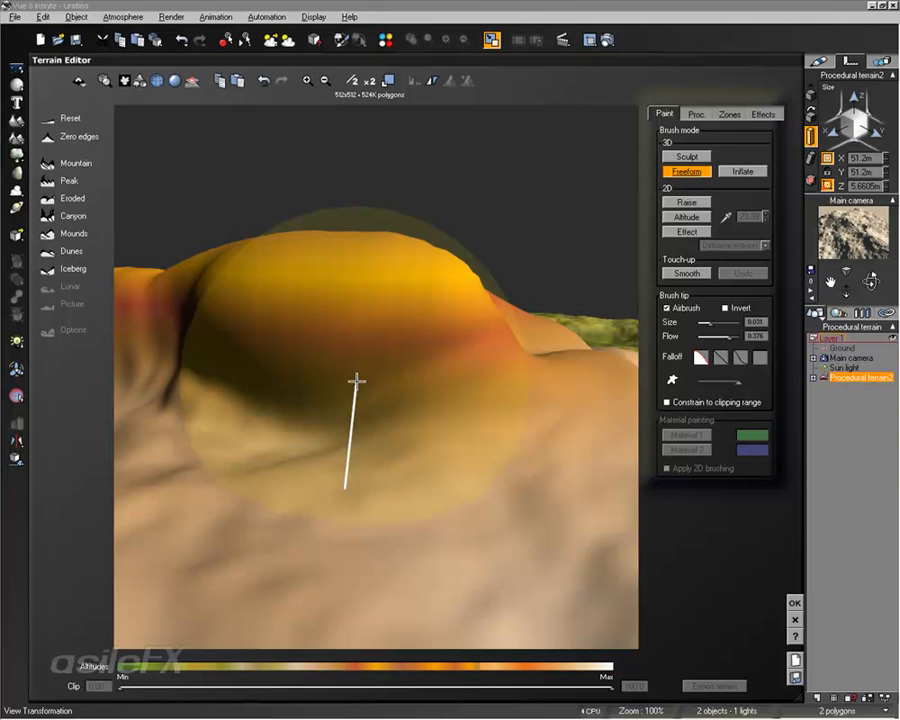
{"action": "mouse_move", "coordinate": [356, 381]}
{"action": "right_mouse_down"}
{"action": "mouse_move", "coordinate": [344, 378]}
{"action": "mouse_move", "coordinate": [380, 331]}
{"action": "mouse_move", "coordinate": [400, 360]}
{"action": "mouse_move", "coordinate": [390, 333]}
{"action": "mouse_move", "coordinate": [358, 328]}
{"action": "mouse_move", "coordinate": [358, 338]}
{"action": "mouse_move", "coordinate": [382, 338]}
{"action": "mouse_move", "coordinate": [390, 326]}
{"action": "mouse_move", "coordinate": [417, 333]}
{"action": "right_mouse_up"}
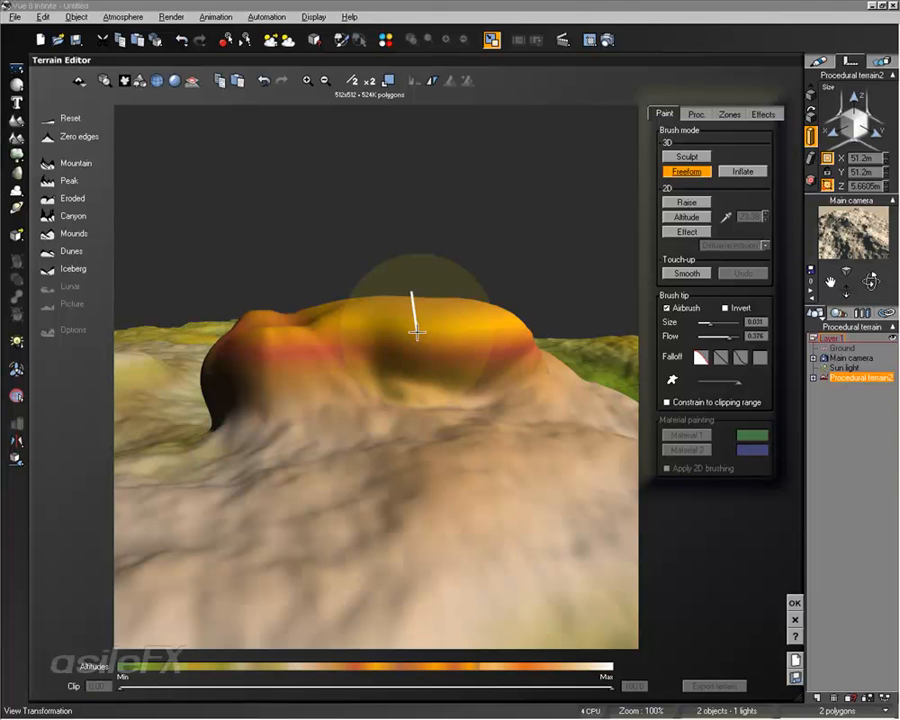
Step: Pull a thick tongue out of the orange ridge and extend its flank with the Freeform brush
{"action": "mouse_move", "coordinate": [409, 324]}
{"action": "left_mouse_down"}
{"action": "mouse_move", "coordinate": [396, 315]}
{"action": "mouse_move", "coordinate": [280, 343]}
{"action": "mouse_move", "coordinate": [482, 321]}
{"action": "mouse_move", "coordinate": [382, 317]}
{"action": "mouse_move", "coordinate": [480, 321]}
{"action": "mouse_move", "coordinate": [410, 321]}
{"action": "left_mouse_up"}
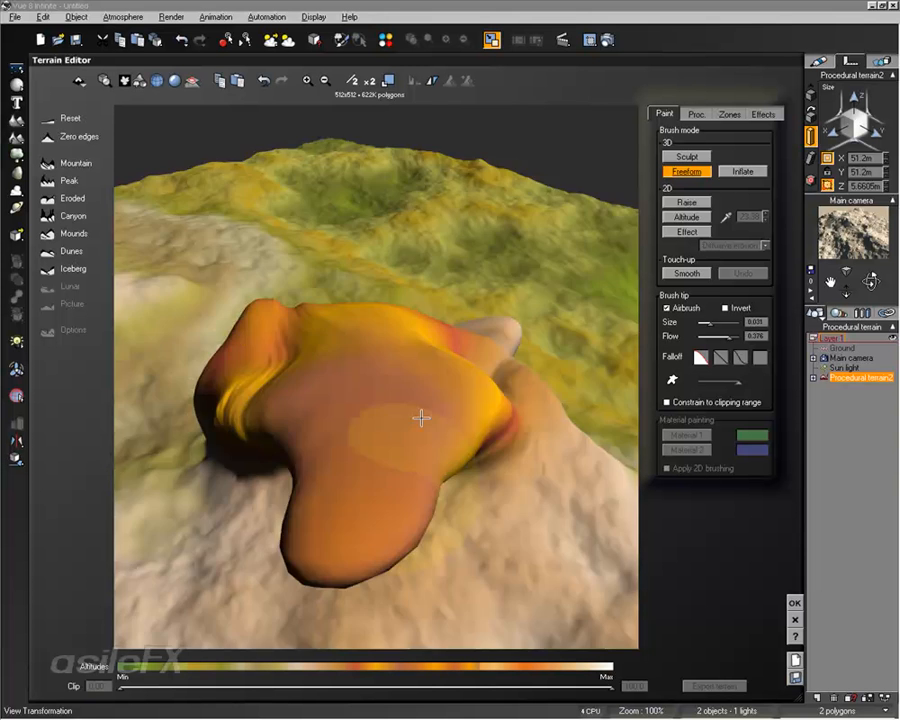
{"action": "right_click_drag", "start_coordinate": [422, 417], "coordinate": [306, 371]}
{"action": "left_click_drag", "start_coordinate": [306, 371], "coordinate": [334, 330]}
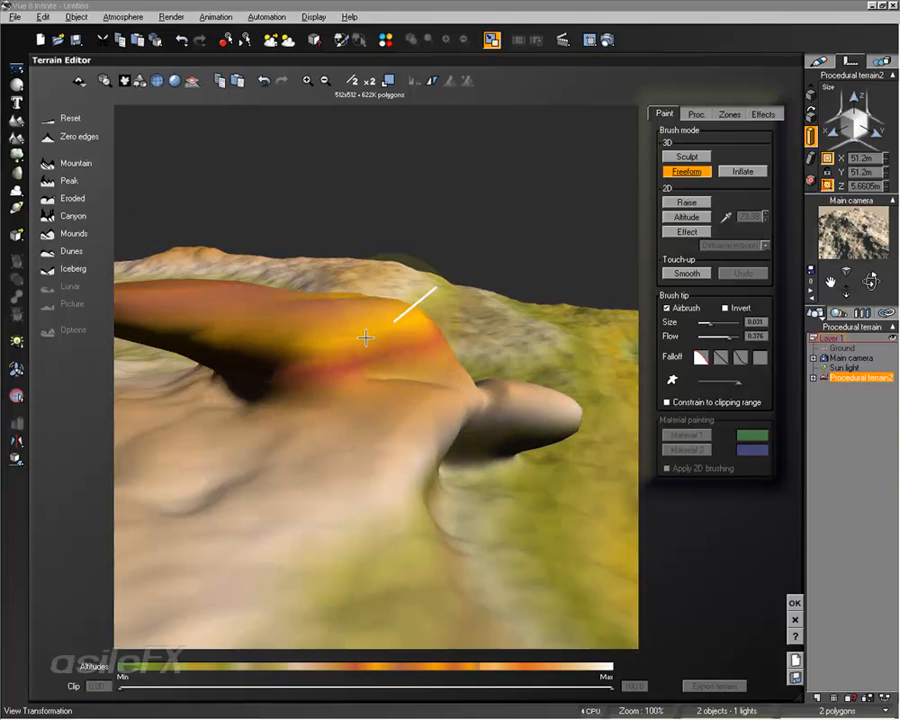
{"action": "mouse_move", "coordinate": [390, 343]}
{"action": "left_mouse_down"}
{"action": "mouse_move", "coordinate": [281, 342]}
{"action": "mouse_move", "coordinate": [281, 354]}
{"action": "mouse_move", "coordinate": [215, 338]}
{"action": "mouse_move", "coordinate": [344, 361]}
{"action": "mouse_move", "coordinate": [217, 367]}
{"action": "mouse_move", "coordinate": [288, 324]}
{"action": "mouse_move", "coordinate": [358, 350]}
{"action": "mouse_move", "coordinate": [400, 338]}
{"action": "mouse_move", "coordinate": [426, 378]}
{"action": "mouse_move", "coordinate": [424, 428]}
{"action": "mouse_move", "coordinate": [400, 410]}
{"action": "mouse_move", "coordinate": [442, 228]}
{"action": "left_mouse_up"}
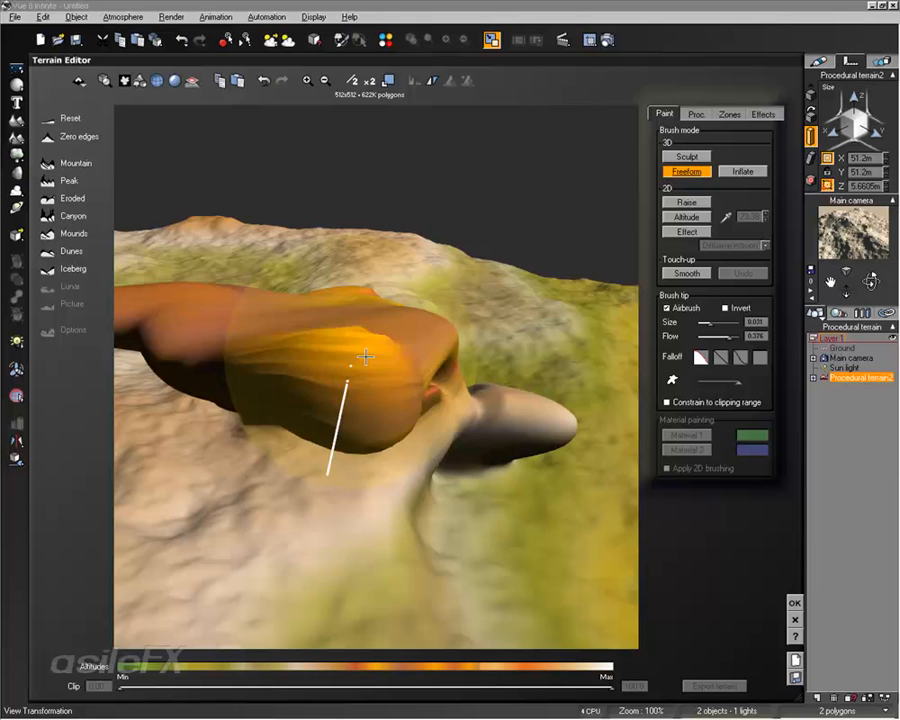
Step: Continue pulling the overhanging lobes and their undersides into shape with the Freeform brush from several sides
{"action": "right_click_drag", "start_coordinate": [440, 416], "coordinate": [417, 501]}
{"action": "mouse_move", "coordinate": [416, 586]}
{"action": "left_mouse_down"}
{"action": "mouse_move", "coordinate": [362, 536]}
{"action": "mouse_move", "coordinate": [436, 594]}
{"action": "left_mouse_up"}
{"action": "mouse_move", "coordinate": [436, 594]}
{"action": "right_mouse_down"}
{"action": "mouse_move", "coordinate": [438, 558]}
{"action": "mouse_move", "coordinate": [438, 570]}
{"action": "right_mouse_up"}
{"action": "left_click_drag", "start_coordinate": [310, 385], "coordinate": [410, 414]}
{"action": "right_click_drag", "start_coordinate": [436, 412], "coordinate": [384, 434]}
{"action": "mouse_move", "coordinate": [270, 415]}
{"action": "left_mouse_down"}
{"action": "mouse_move", "coordinate": [238, 432]}
{"action": "mouse_move", "coordinate": [277, 398]}
{"action": "mouse_move", "coordinate": [267, 440]}
{"action": "left_mouse_up"}
{"action": "right_click_drag", "start_coordinate": [267, 440], "coordinate": [339, 424]}
Step: Soften the overhanging formation and pale lobe with the Smooth brush, acknowledge the polygon-count warning, and review the shape
{"action": "left_click", "coordinate": [675, 273]}
{"action": "mouse_move", "coordinate": [542, 316]}
{"action": "left_mouse_down"}
{"action": "mouse_move", "coordinate": [480, 360]}
{"action": "mouse_move", "coordinate": [380, 380]}
{"action": "mouse_move", "coordinate": [586, 364]}
{"action": "mouse_move", "coordinate": [526, 420]}
{"action": "mouse_move", "coordinate": [454, 372]}
{"action": "left_mouse_up"}
{"action": "right_click_drag", "start_coordinate": [454, 372], "coordinate": [211, 405]}
{"action": "mouse_move", "coordinate": [211, 405]}
{"action": "left_mouse_down"}
{"action": "mouse_move", "coordinate": [215, 398]}
{"action": "mouse_move", "coordinate": [153, 378]}
{"action": "mouse_move", "coordinate": [171, 488]}
{"action": "mouse_move", "coordinate": [394, 351]}
{"action": "mouse_move", "coordinate": [388, 416]}
{"action": "mouse_move", "coordinate": [438, 414]}
{"action": "mouse_move", "coordinate": [474, 432]}
{"action": "left_mouse_up"}
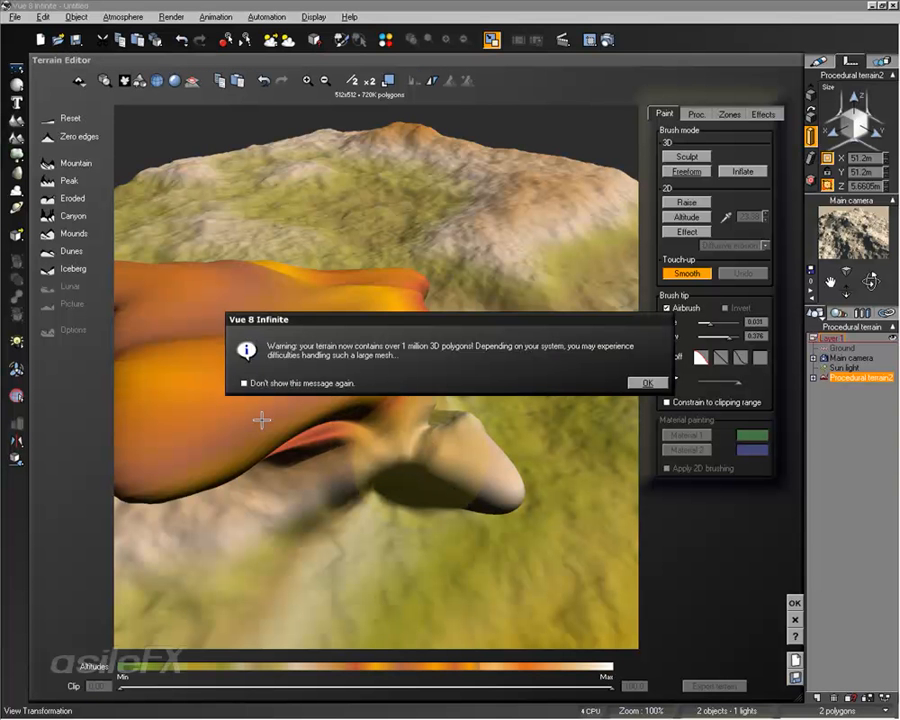
{"action": "left_click", "coordinate": [665, 384]}
{"action": "right_click_drag", "start_coordinate": [486, 382], "coordinate": [293, 483]}
{"action": "right_click_drag", "start_coordinate": [535, 411], "coordinate": [345, 366]}
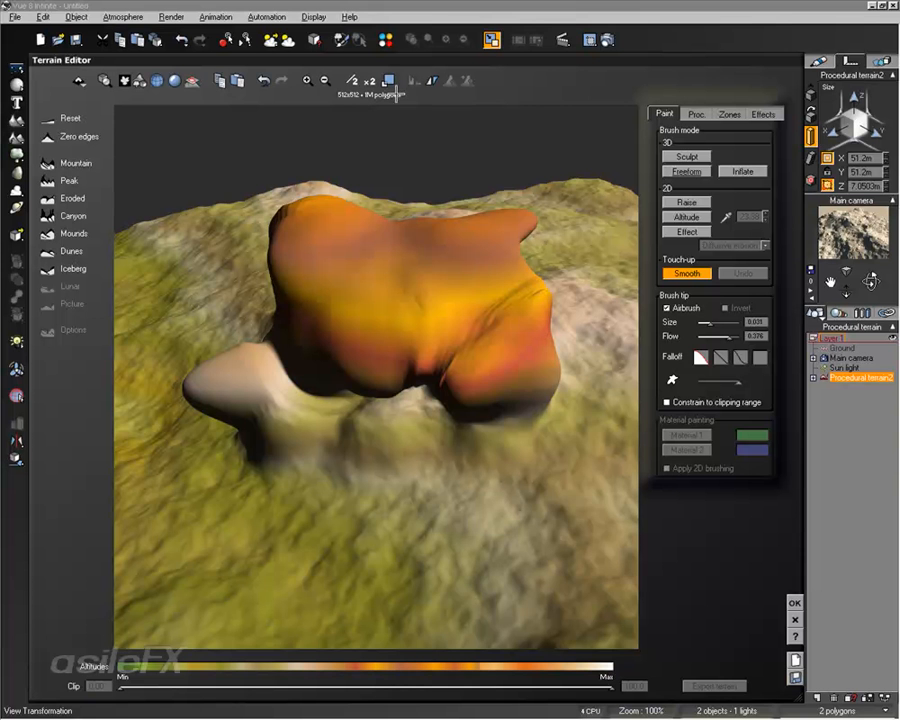
Step: Discard the sculpted overhang, restoring the plain 512x512 terrain, and accept the terrain to return to the scene
{"action": "right_click_drag", "start_coordinate": [436, 283], "coordinate": [389, 331]}
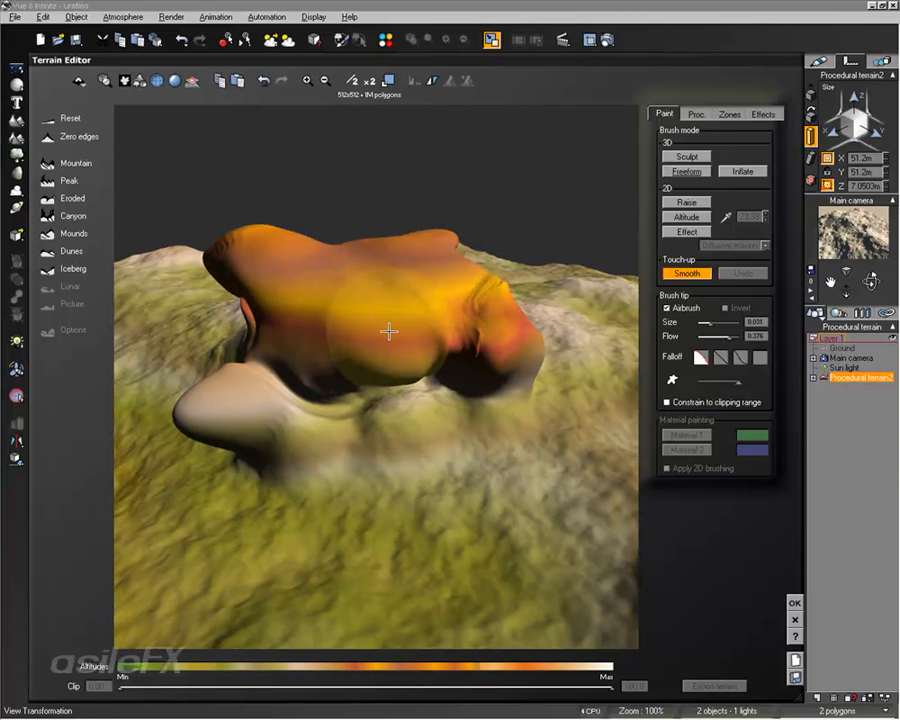
{"action": "mouse_move", "coordinate": [408, 275]}
{"action": "right_mouse_down"}
{"action": "mouse_move", "coordinate": [462, 327]}
{"action": "mouse_move", "coordinate": [217, 180]}
{"action": "right_mouse_up"}
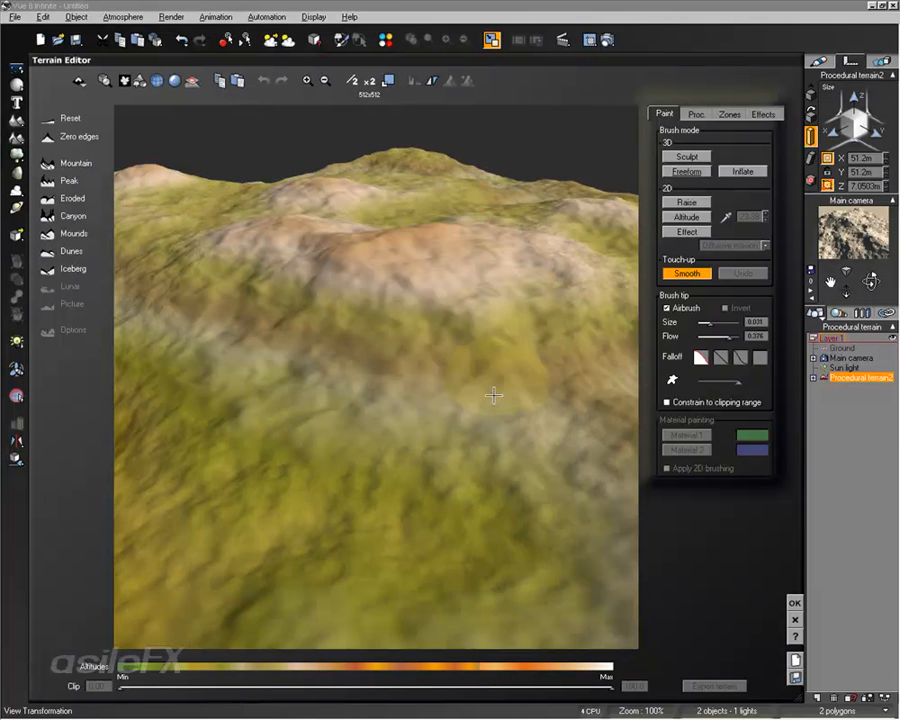
{"action": "mouse_move", "coordinate": [490, 394]}
{"action": "right_mouse_down"}
{"action": "mouse_move", "coordinate": [478, 404]}
{"action": "mouse_move", "coordinate": [456, 300]}
{"action": "mouse_move", "coordinate": [382, 337]}
{"action": "right_mouse_up"}
{"action": "right_click_drag", "start_coordinate": [300, 303], "coordinate": [420, 325]}
{"action": "left_click", "coordinate": [793, 603]}
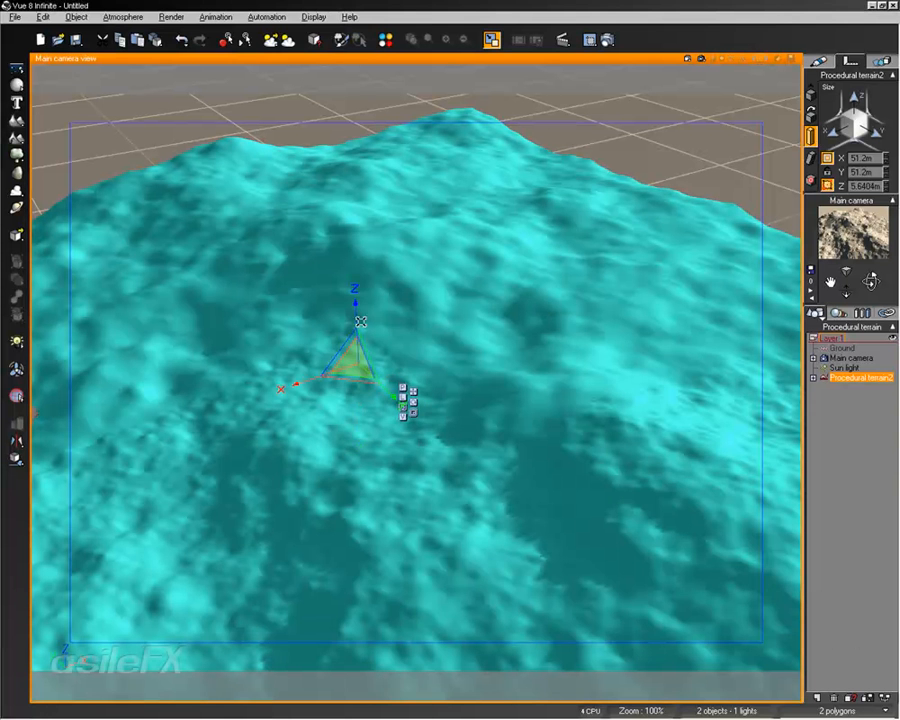
Step: Stretch the procedural terrain vertically to about 12.94 m and raise it slightly along its Z axis
{"action": "left_click_drag", "start_coordinate": [356, 313], "coordinate": [358, 239]}
{"action": "right_click_drag", "start_coordinate": [483, 415], "coordinate": [442, 450]}
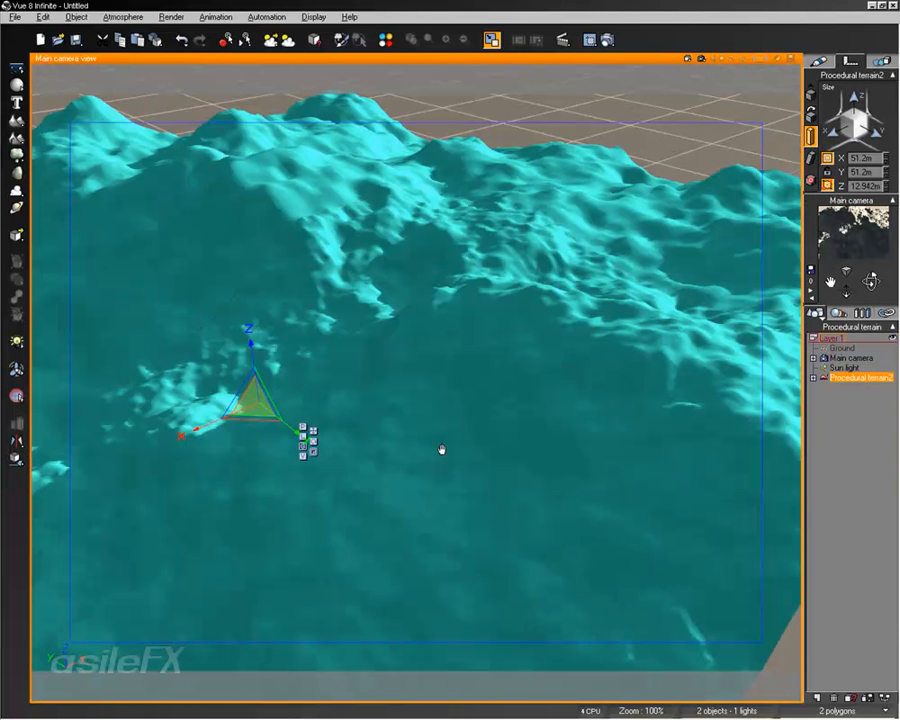
{"action": "left_click_drag", "start_coordinate": [253, 356], "coordinate": [251, 336]}
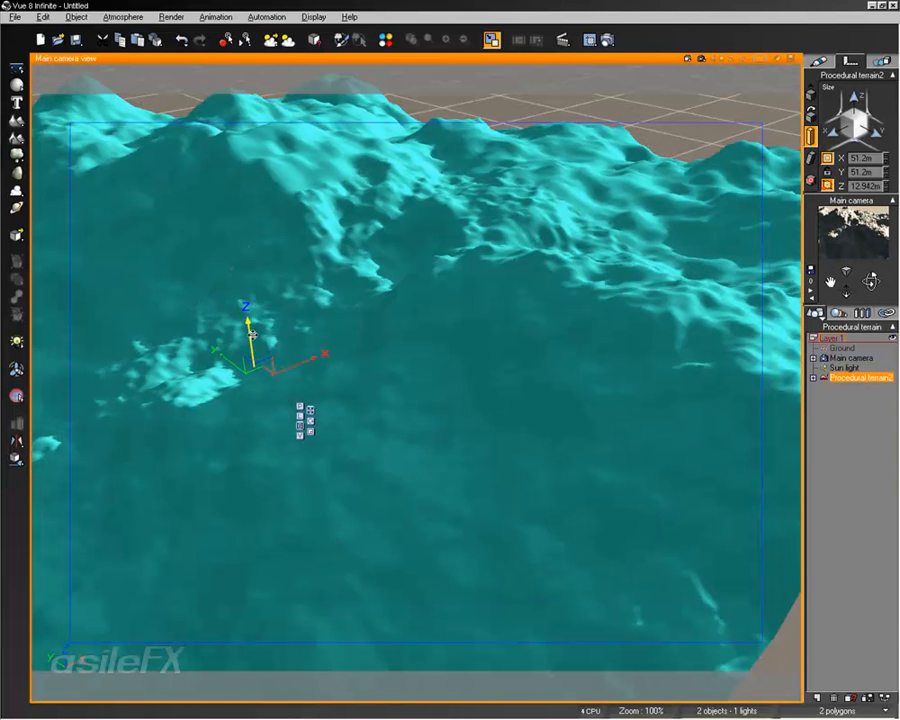
Step: Reopen the stretched terrain for editing and halve its resolution to 256x256
{"action": "right_click", "coordinate": [330, 317]}
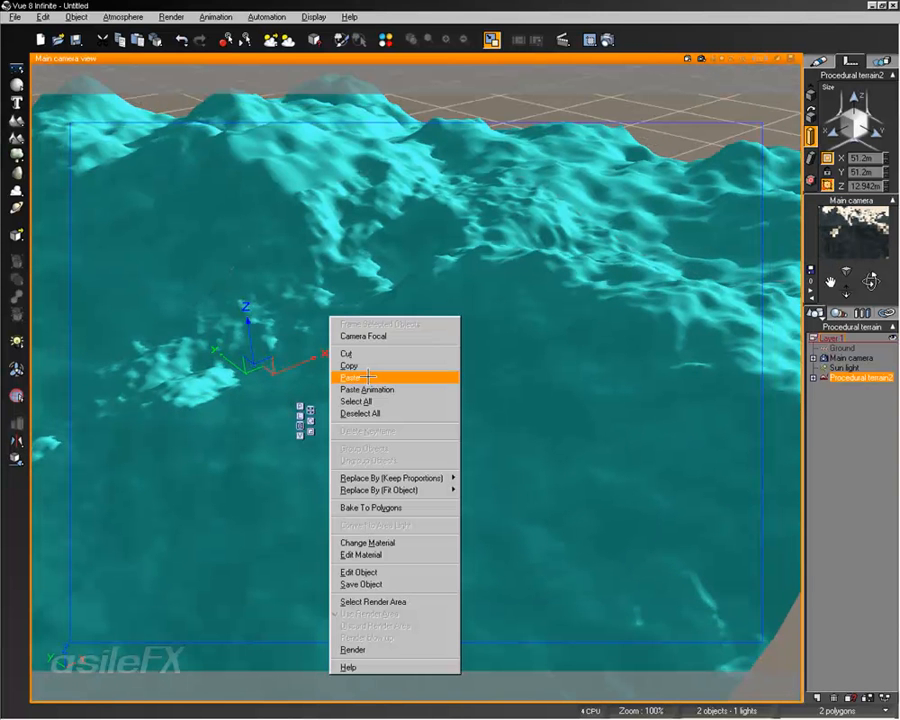
{"action": "left_click", "coordinate": [386, 572]}
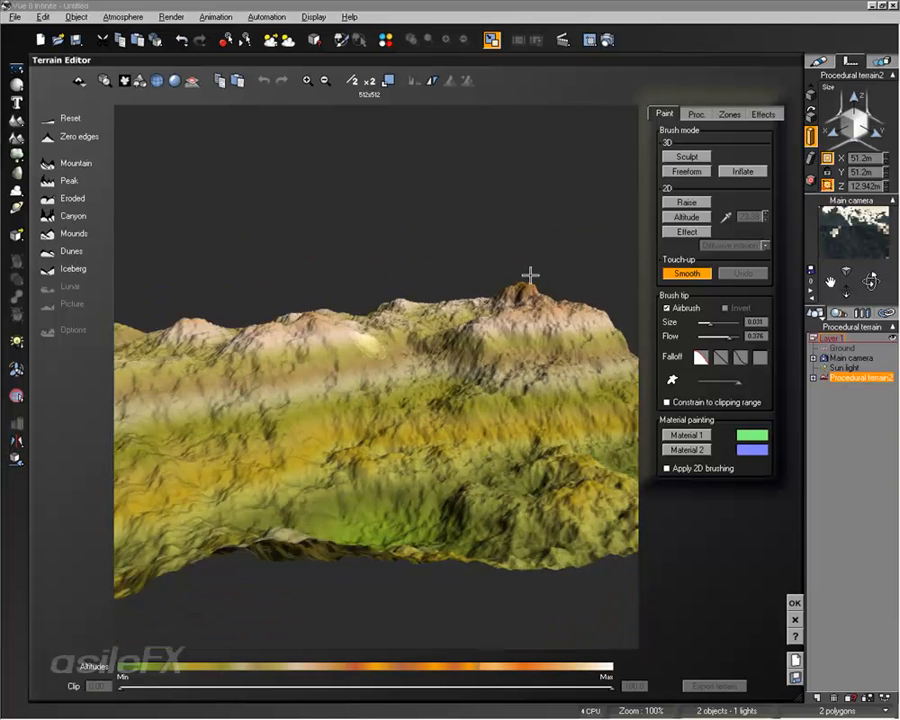
{"action": "right_click_drag", "start_coordinate": [530, 275], "coordinate": [500, 397]}
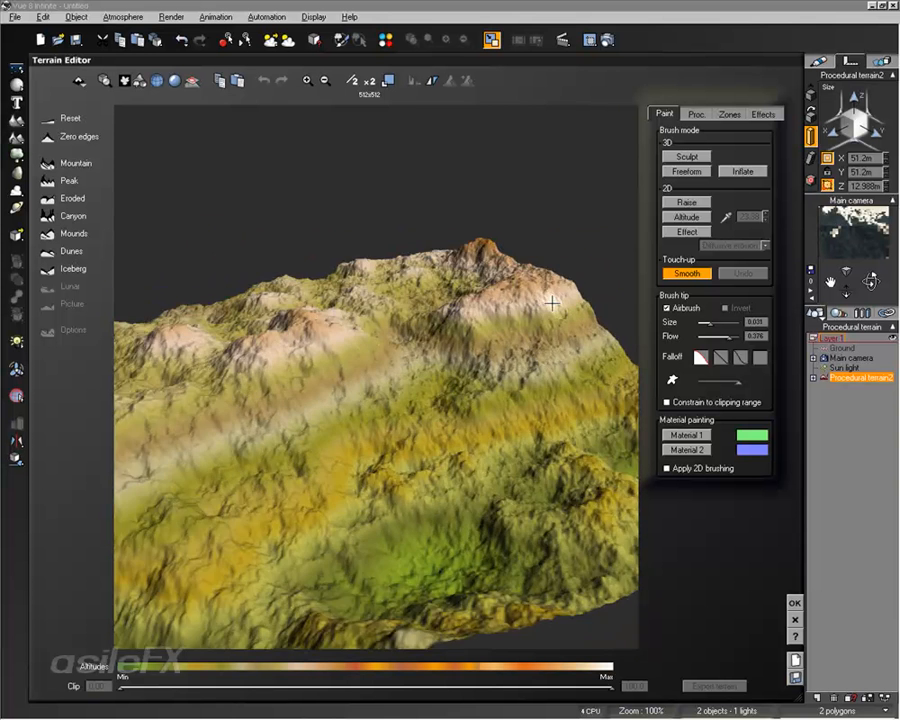
{"action": "scroll", "coordinate": [502, 404], "scroll_direction": "up", "scroll_amount": 3}
{"action": "right_click_drag", "start_coordinate": [400, 382], "coordinate": [408, 285]}
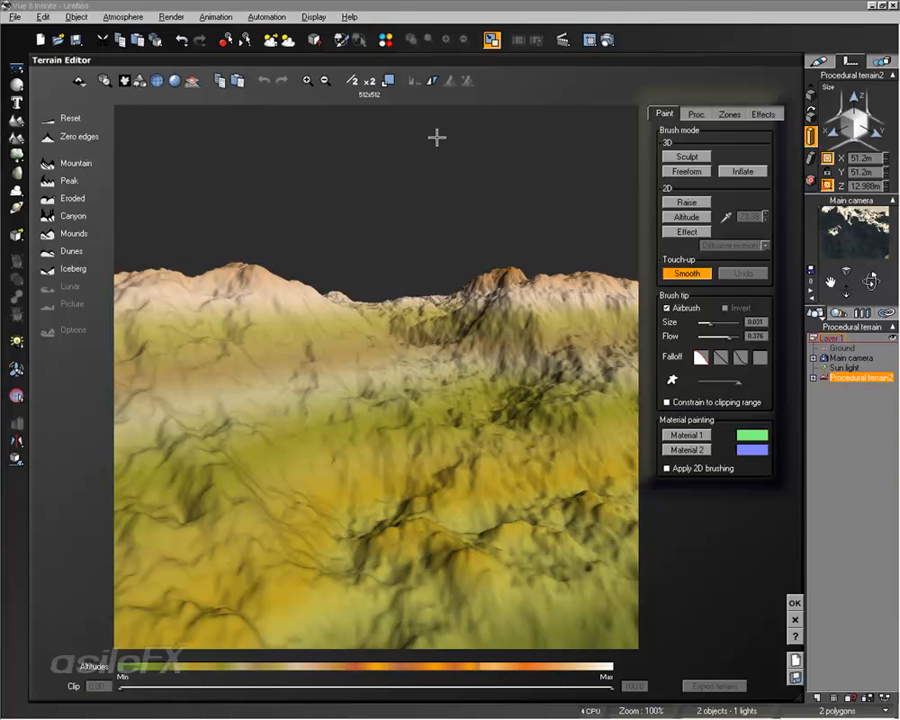
{"action": "left_click", "coordinate": [352, 84]}
{"action": "mouse_move", "coordinate": [484, 367]}
{"action": "right_mouse_down"}
{"action": "mouse_move", "coordinate": [458, 380]}
{"action": "mouse_move", "coordinate": [299, 400]}
{"action": "mouse_move", "coordinate": [404, 396]}
{"action": "mouse_move", "coordinate": [346, 348]}
{"action": "right_mouse_up"}
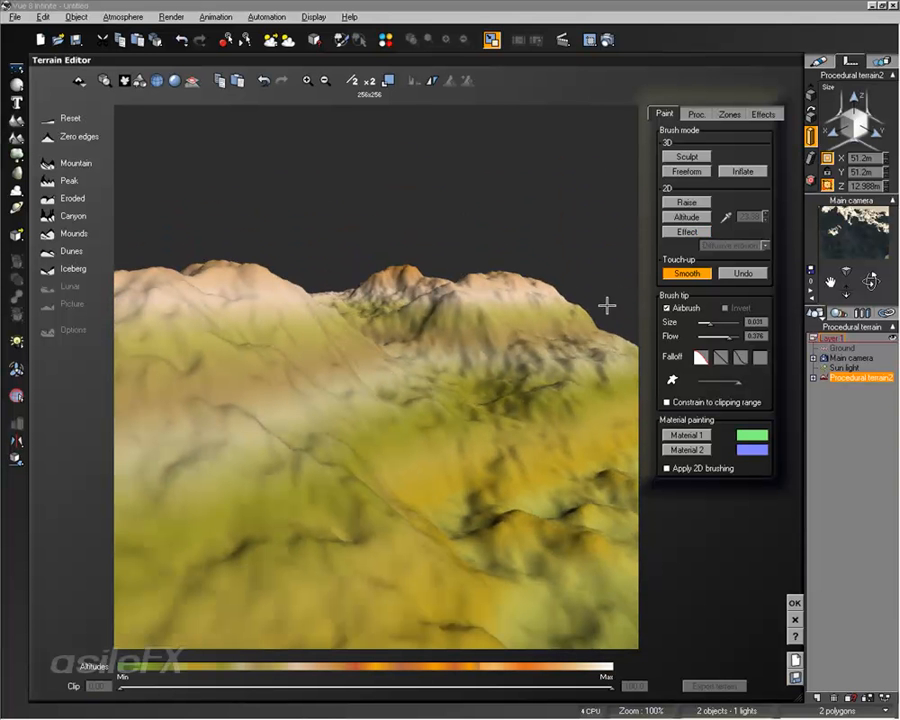
Step: Shape a ledge and groove along the slope below the pale rounded ridge with normal and inverted Sculpt strokes
{"action": "left_click", "coordinate": [687, 157]}
{"action": "mouse_move", "coordinate": [355, 337]}
{"action": "left_mouse_down"}
{"action": "mouse_move", "coordinate": [207, 406]}
{"action": "mouse_move", "coordinate": [232, 377]}
{"action": "mouse_move", "coordinate": [340, 335]}
{"action": "mouse_move", "coordinate": [412, 380]}
{"action": "left_mouse_up"}
{"action": "mouse_move", "coordinate": [412, 380]}
{"action": "right_mouse_down"}
{"action": "mouse_move", "coordinate": [339, 404]}
{"action": "mouse_move", "coordinate": [390, 398]}
{"action": "right_mouse_up"}
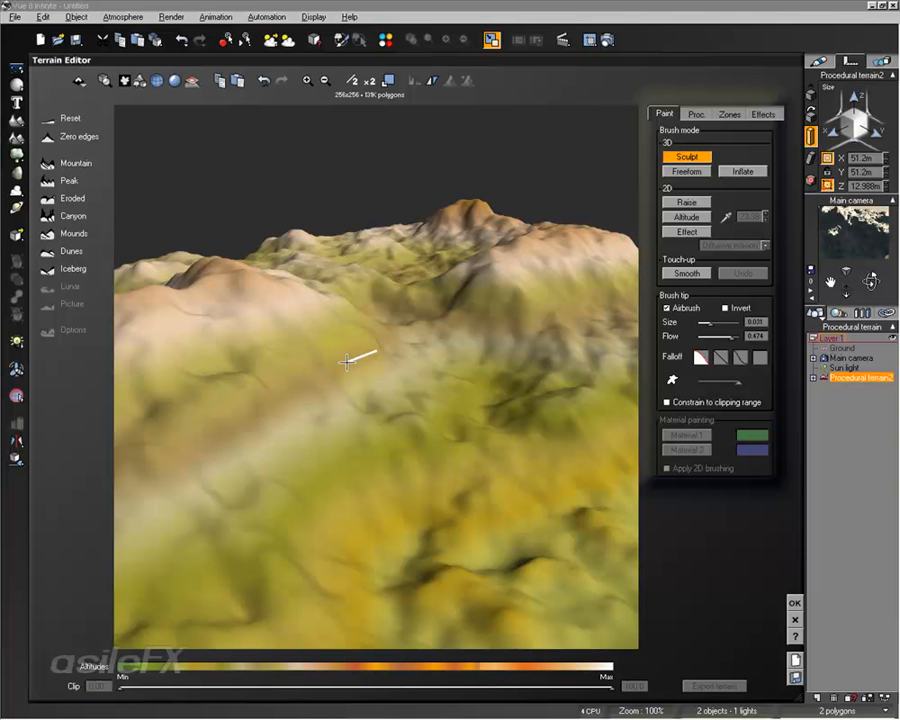
{"action": "mouse_move", "coordinate": [361, 348]}
{"action": "left_mouse_down"}
{"action": "mouse_move", "coordinate": [233, 413]}
{"action": "mouse_move", "coordinate": [157, 470]}
{"action": "mouse_move", "coordinate": [186, 437]}
{"action": "left_mouse_up"}
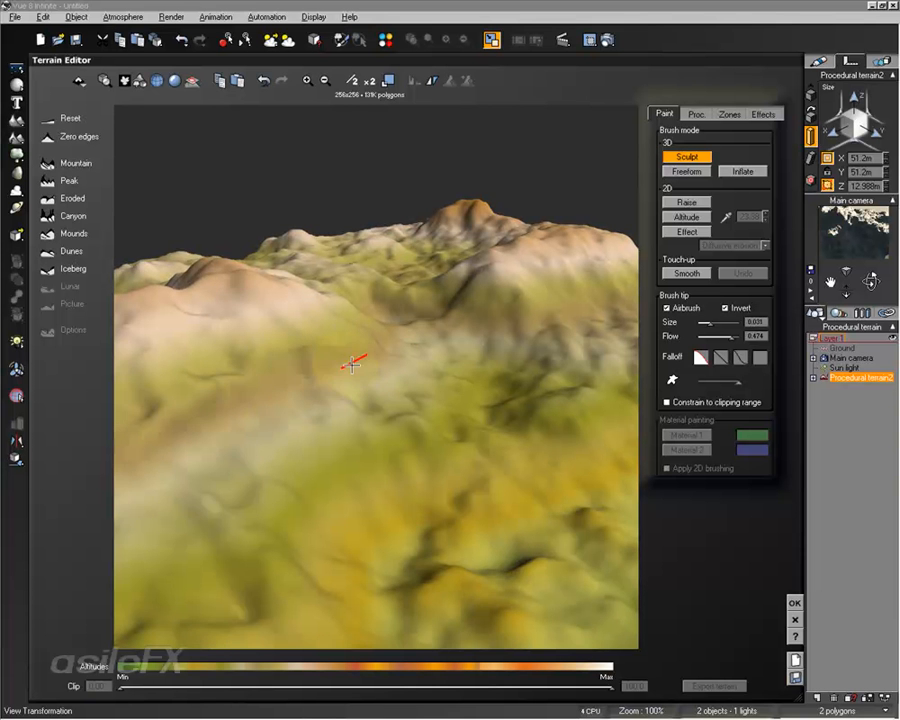
{"action": "left_click_drag", "start_coordinate": [358, 370], "coordinate": [199, 450]}
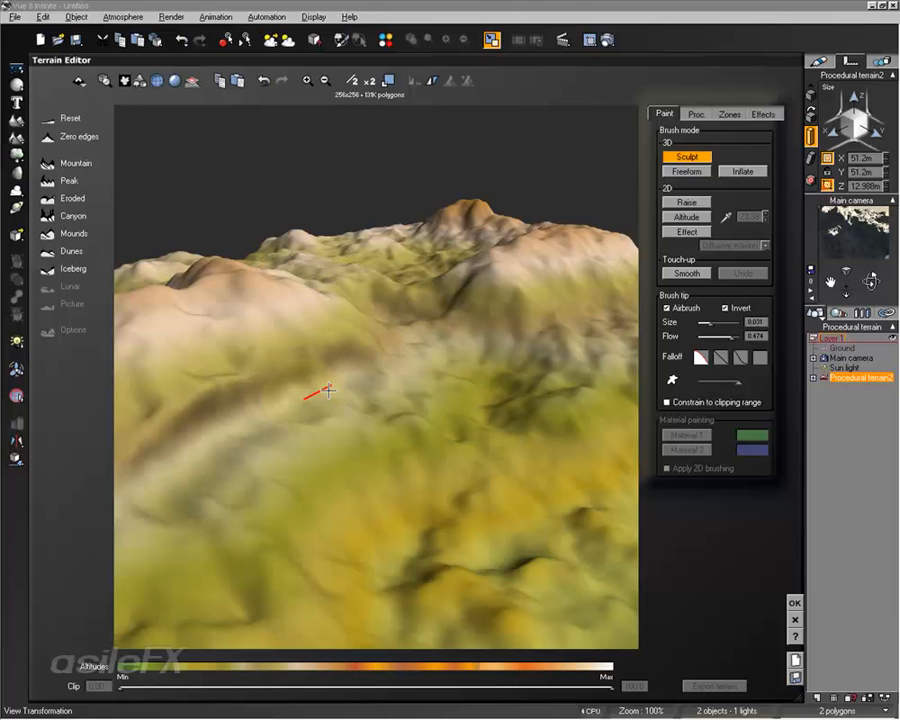
{"action": "mouse_move", "coordinate": [369, 372]}
{"action": "left_mouse_down"}
{"action": "mouse_move", "coordinate": [283, 422]}
{"action": "mouse_move", "coordinate": [187, 506]}
{"action": "mouse_move", "coordinate": [117, 492]}
{"action": "mouse_move", "coordinate": [250, 430]}
{"action": "mouse_move", "coordinate": [368, 392]}
{"action": "mouse_move", "coordinate": [374, 377]}
{"action": "left_mouse_up"}
{"action": "mouse_move", "coordinate": [309, 413]}
{"action": "left_mouse_down"}
{"action": "mouse_move", "coordinate": [364, 364]}
{"action": "mouse_move", "coordinate": [466, 361]}
{"action": "left_mouse_up"}
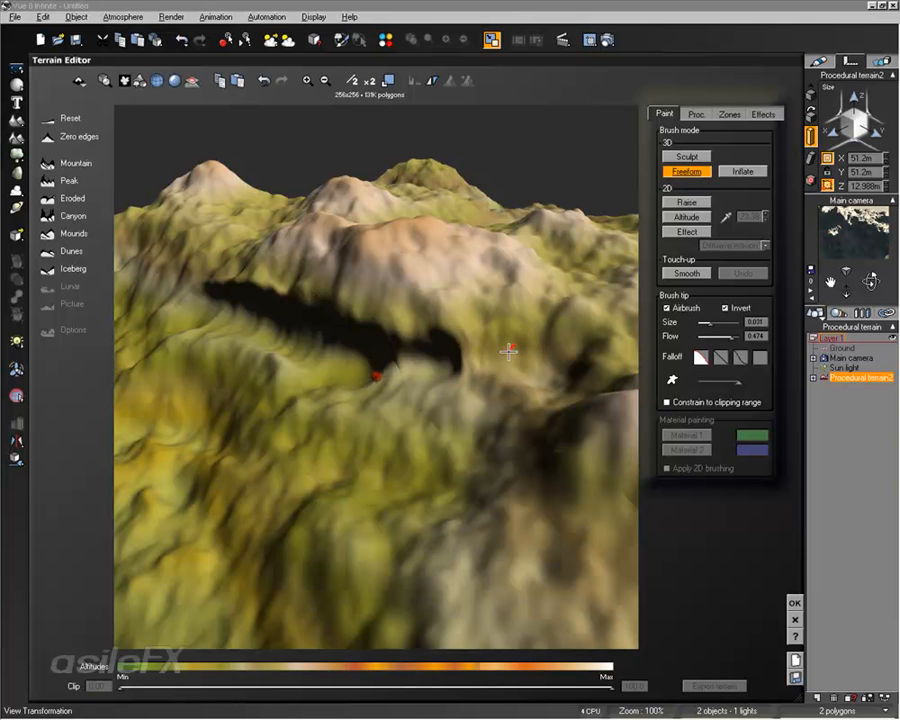
Step: Pull the ridge flank outward over the groove with the Freeform brush from opposite viewing angles to form an overhang
{"action": "mouse_move", "coordinate": [446, 356]}
{"action": "right_mouse_down"}
{"action": "mouse_move", "coordinate": [472, 378]}
{"action": "mouse_move", "coordinate": [594, 344]}
{"action": "mouse_move", "coordinate": [637, 342]}
{"action": "right_mouse_up"}
{"action": "key", "text": "ctrl"}
{"action": "mouse_move", "coordinate": [244, 349]}
{"action": "left_mouse_down"}
{"action": "mouse_move", "coordinate": [195, 364]}
{"action": "mouse_move", "coordinate": [364, 312]}
{"action": "mouse_move", "coordinate": [397, 381]}
{"action": "left_mouse_up"}
{"action": "right_click_drag", "start_coordinate": [397, 381], "coordinate": [352, 410]}
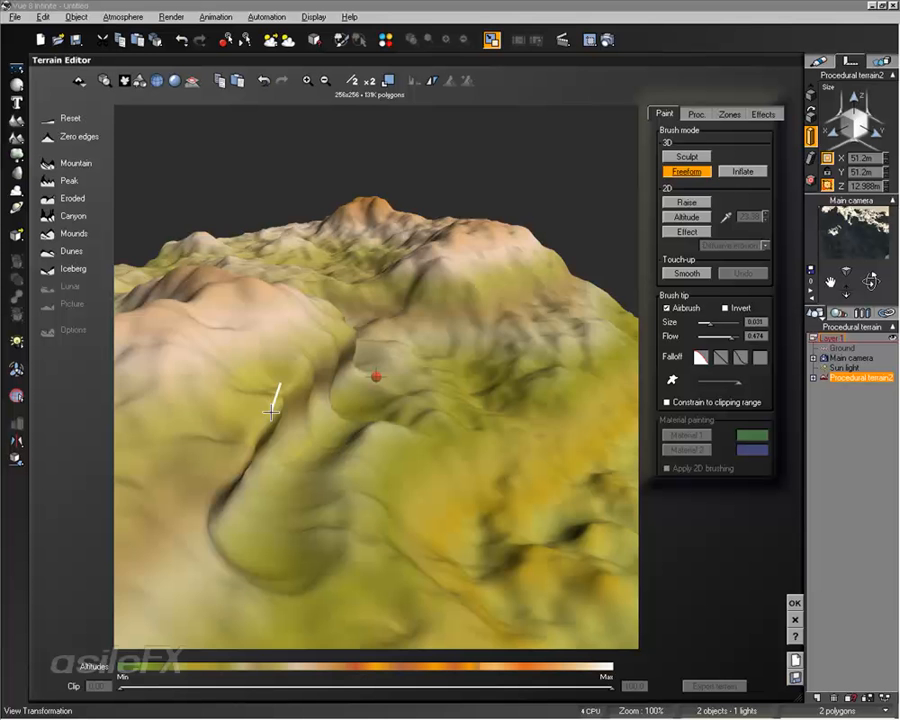
{"action": "mouse_move", "coordinate": [376, 354]}
{"action": "right_mouse_down"}
{"action": "mouse_move", "coordinate": [223, 391]}
{"action": "mouse_move", "coordinate": [252, 340]}
{"action": "right_mouse_up"}
{"action": "mouse_move", "coordinate": [258, 326]}
{"action": "left_mouse_down"}
{"action": "mouse_move", "coordinate": [305, 311]}
{"action": "mouse_move", "coordinate": [424, 311]}
{"action": "mouse_move", "coordinate": [511, 297]}
{"action": "left_mouse_up"}
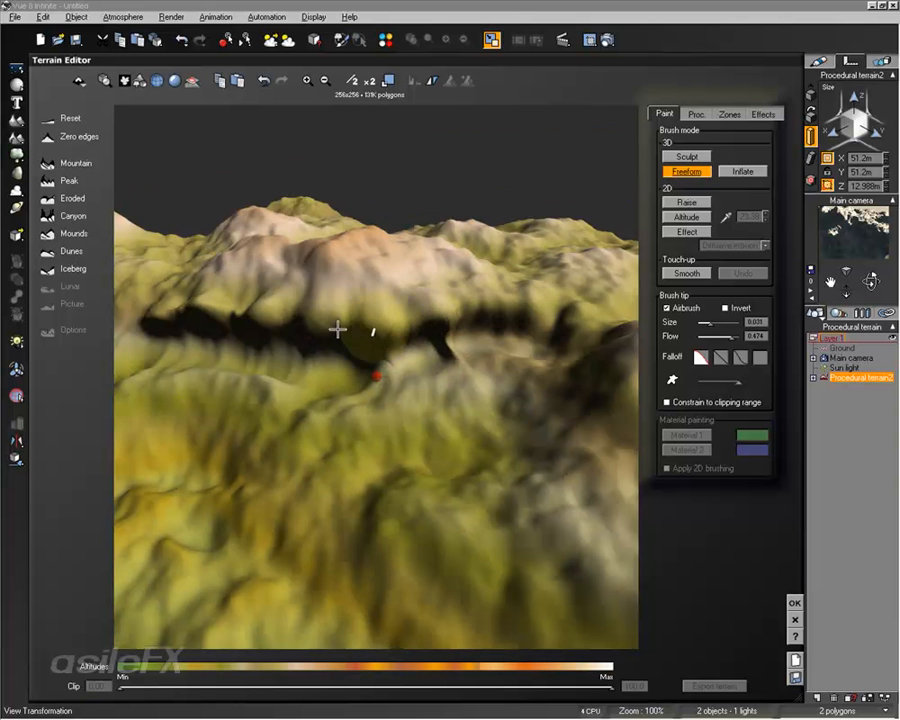
{"action": "right_click_drag", "start_coordinate": [358, 418], "coordinate": [556, 380]}
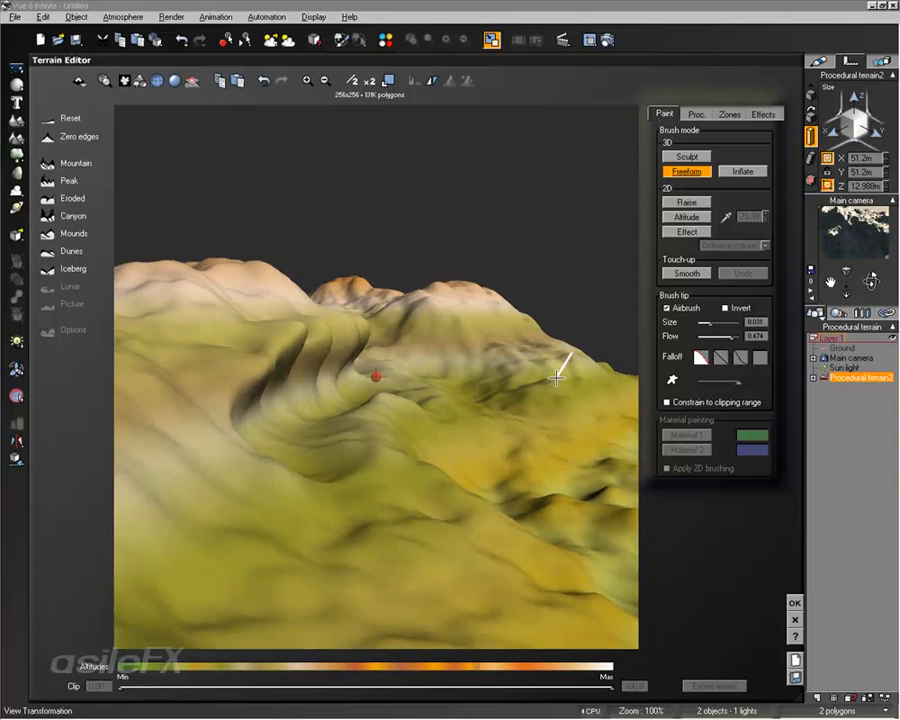
Step: Extend the overhanging lip along the whole ridge with further Freeform strokes, deepening the hollow beneath it
{"action": "right_click_drag", "start_coordinate": [447, 352], "coordinate": [423, 394]}
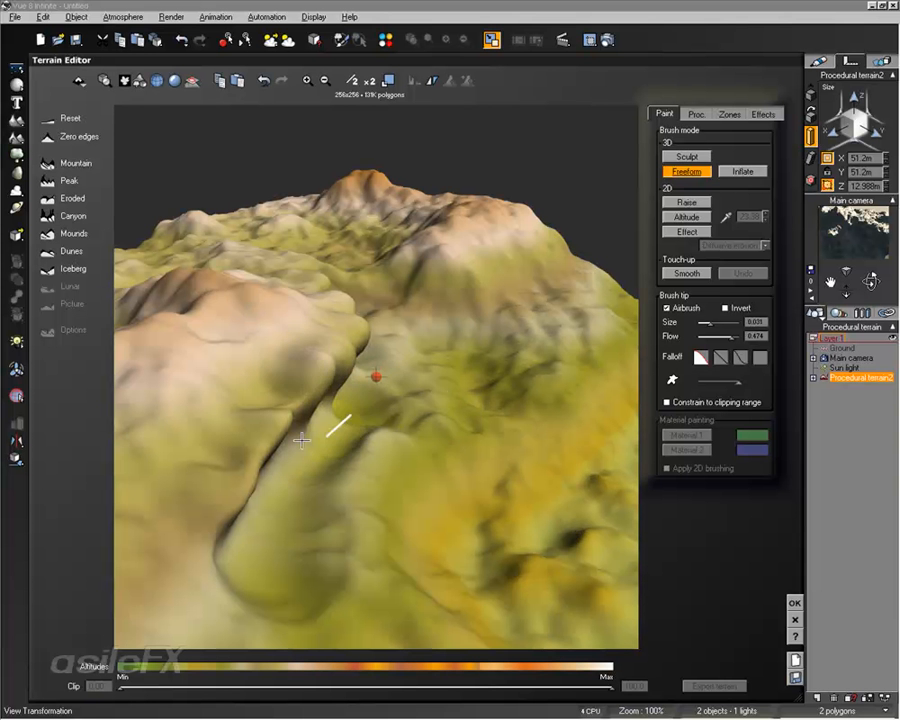
{"action": "right_click_drag", "start_coordinate": [358, 446], "coordinate": [229, 368]}
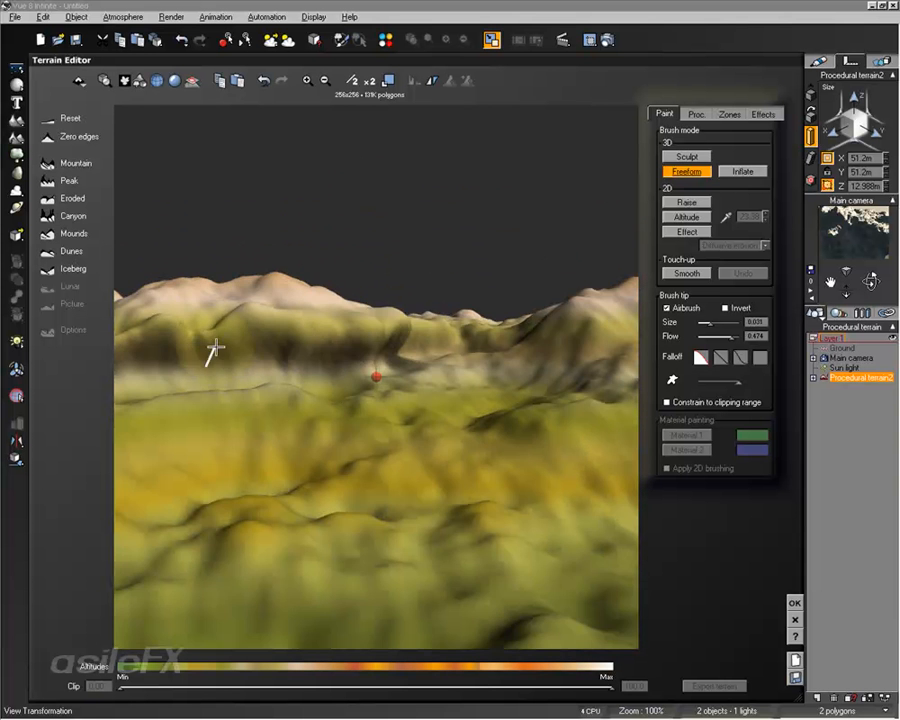
{"action": "right_click_drag", "start_coordinate": [199, 323], "coordinate": [410, 440]}
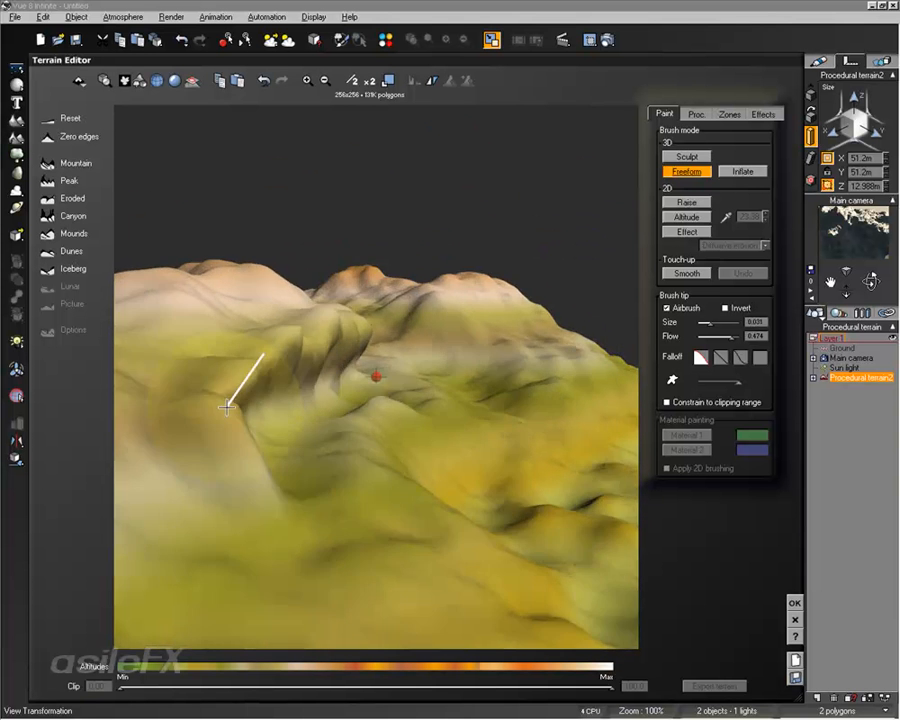
{"action": "right_click_drag", "start_coordinate": [246, 396], "coordinate": [197, 404]}
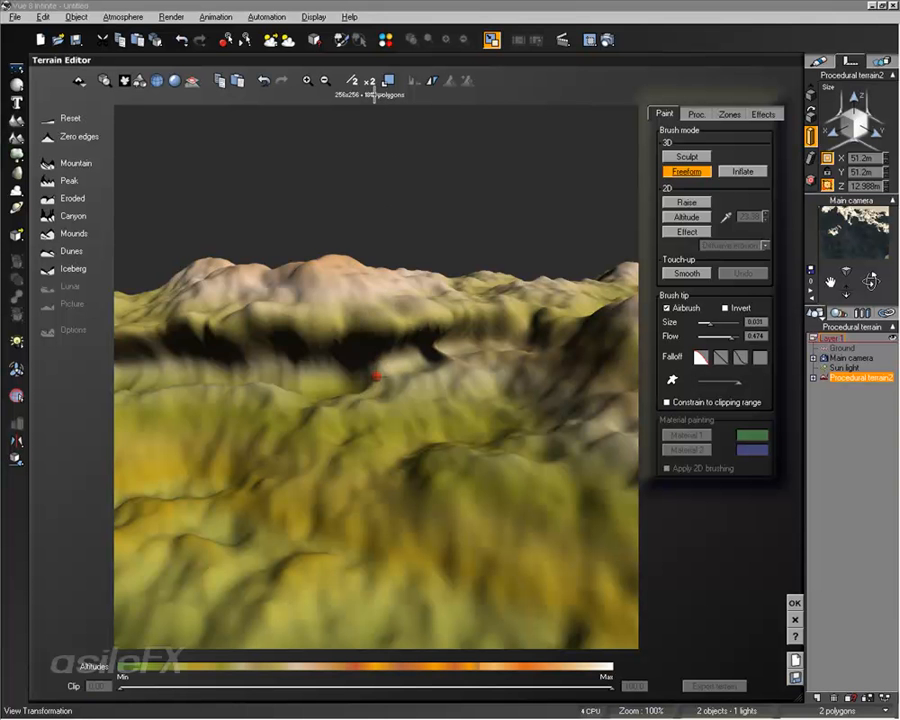
{"action": "right_click_drag", "start_coordinate": [428, 103], "coordinate": [516, 327]}
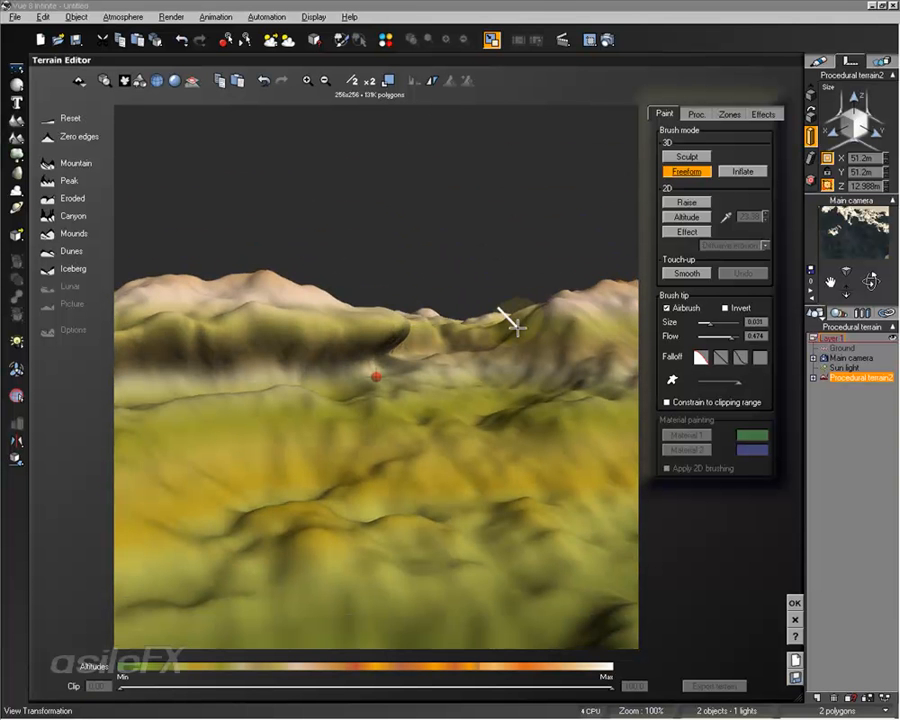
{"action": "mouse_move", "coordinate": [516, 327]}
{"action": "left_mouse_down"}
{"action": "mouse_move", "coordinate": [362, 344]}
{"action": "mouse_move", "coordinate": [287, 338]}
{"action": "mouse_move", "coordinate": [290, 318]}
{"action": "mouse_move", "coordinate": [171, 341]}
{"action": "left_mouse_up"}
{"action": "right_click_drag", "start_coordinate": [171, 341], "coordinate": [422, 422]}
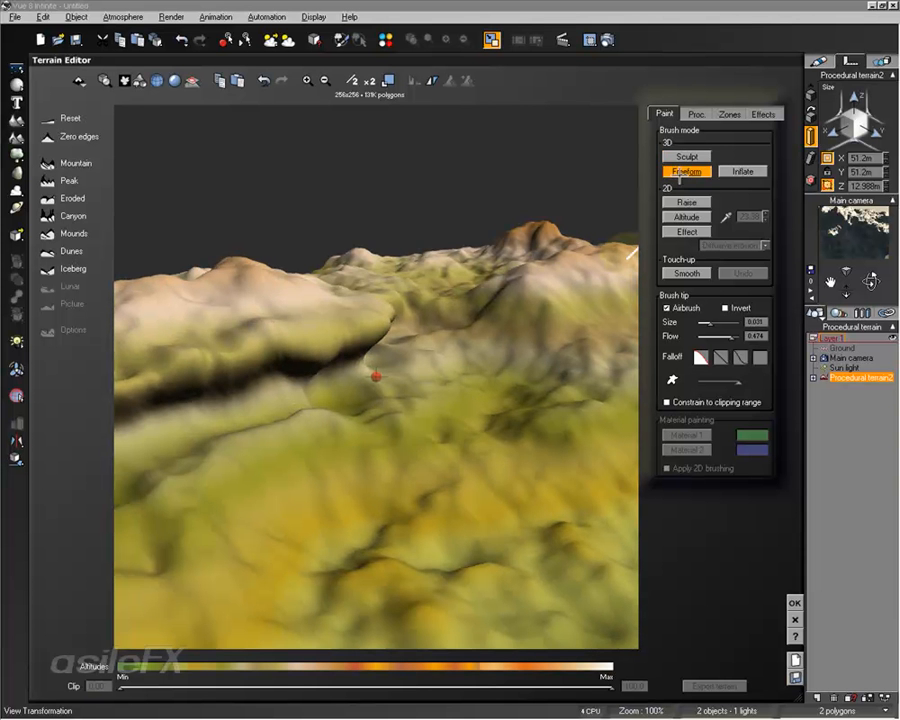
Step: Build up the overhanging ridge with the Sculpt brush and soften its lip with the Smooth brush
{"action": "left_click", "coordinate": [691, 156]}
{"action": "mouse_move", "coordinate": [345, 329]}
{"action": "left_mouse_down"}
{"action": "mouse_move", "coordinate": [237, 342]}
{"action": "mouse_move", "coordinate": [335, 337]}
{"action": "mouse_move", "coordinate": [380, 316]}
{"action": "mouse_move", "coordinate": [422, 432]}
{"action": "mouse_move", "coordinate": [336, 390]}
{"action": "mouse_move", "coordinate": [444, 406]}
{"action": "mouse_move", "coordinate": [440, 415]}
{"action": "left_mouse_up"}
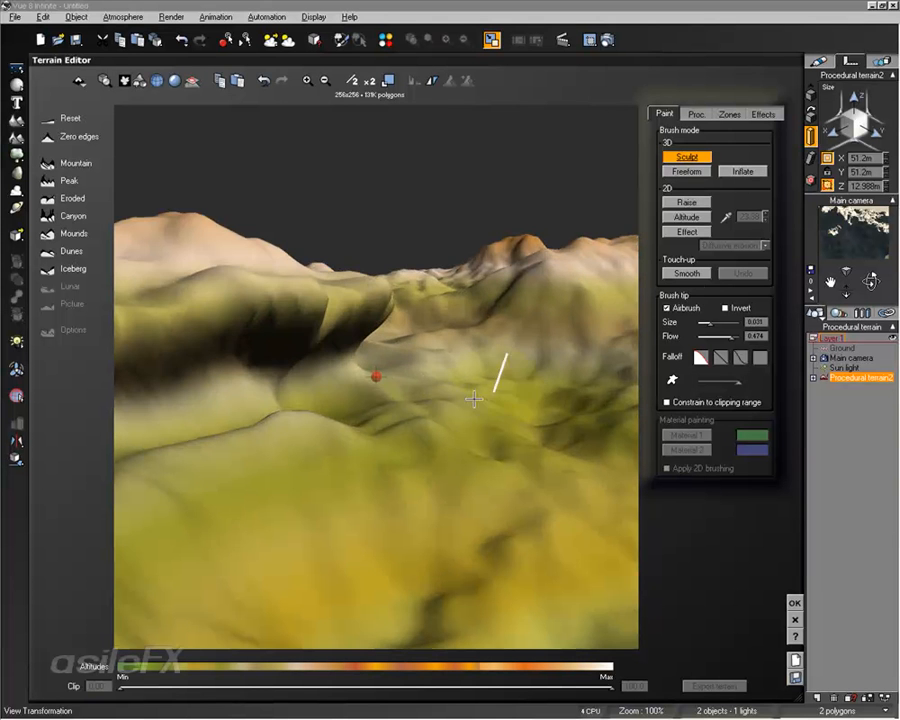
{"action": "left_click", "coordinate": [706, 275]}
{"action": "mouse_move", "coordinate": [327, 307]}
{"action": "left_mouse_down"}
{"action": "mouse_move", "coordinate": [219, 354]}
{"action": "mouse_move", "coordinate": [229, 329]}
{"action": "mouse_move", "coordinate": [194, 372]}
{"action": "left_mouse_up"}
{"action": "mouse_move", "coordinate": [418, 305]}
{"action": "right_mouse_down"}
{"action": "mouse_move", "coordinate": [422, 348]}
{"action": "mouse_move", "coordinate": [345, 362]}
{"action": "right_mouse_up"}
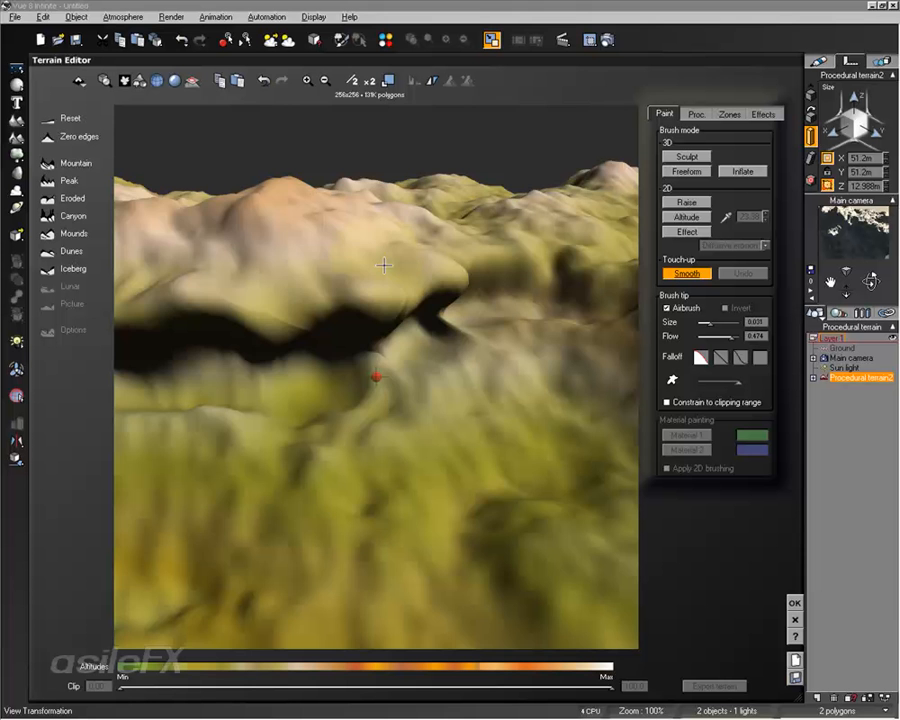
{"action": "right_click_drag", "start_coordinate": [403, 420], "coordinate": [201, 438]}
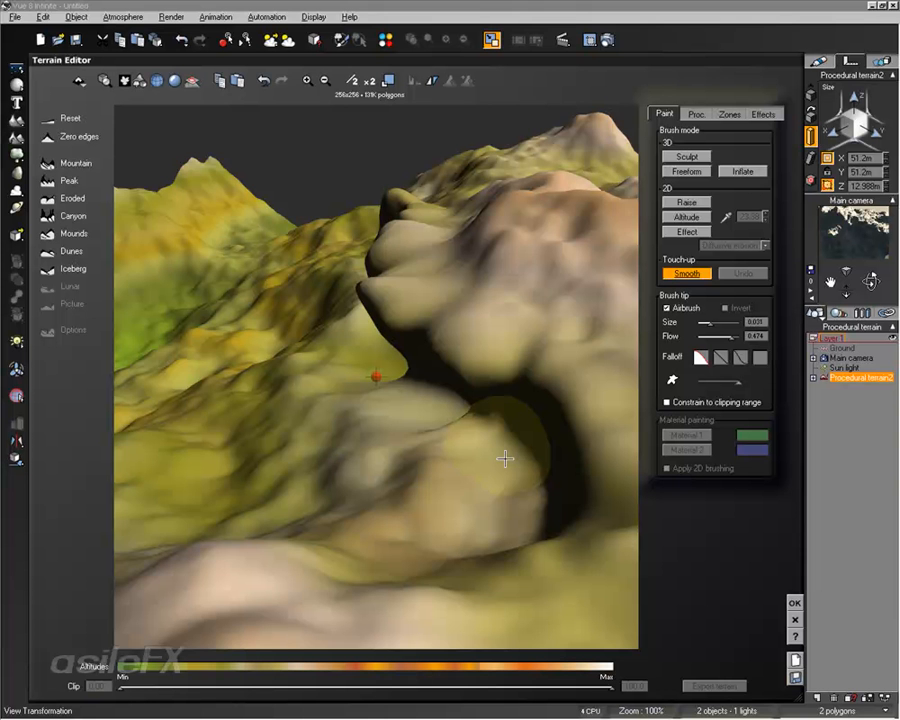
Step: Smooth the lobes of the overhang and swell the ridge above it with the Inflate brush
{"action": "right_click_drag", "start_coordinate": [648, 243], "coordinate": [518, 293]}
{"action": "mouse_move", "coordinate": [433, 263]}
{"action": "left_mouse_down"}
{"action": "mouse_move", "coordinate": [361, 255]}
{"action": "mouse_move", "coordinate": [380, 245]}
{"action": "mouse_move", "coordinate": [366, 237]}
{"action": "mouse_move", "coordinate": [500, 239]}
{"action": "left_mouse_up"}
{"action": "right_click_drag", "start_coordinate": [500, 239], "coordinate": [536, 305]}
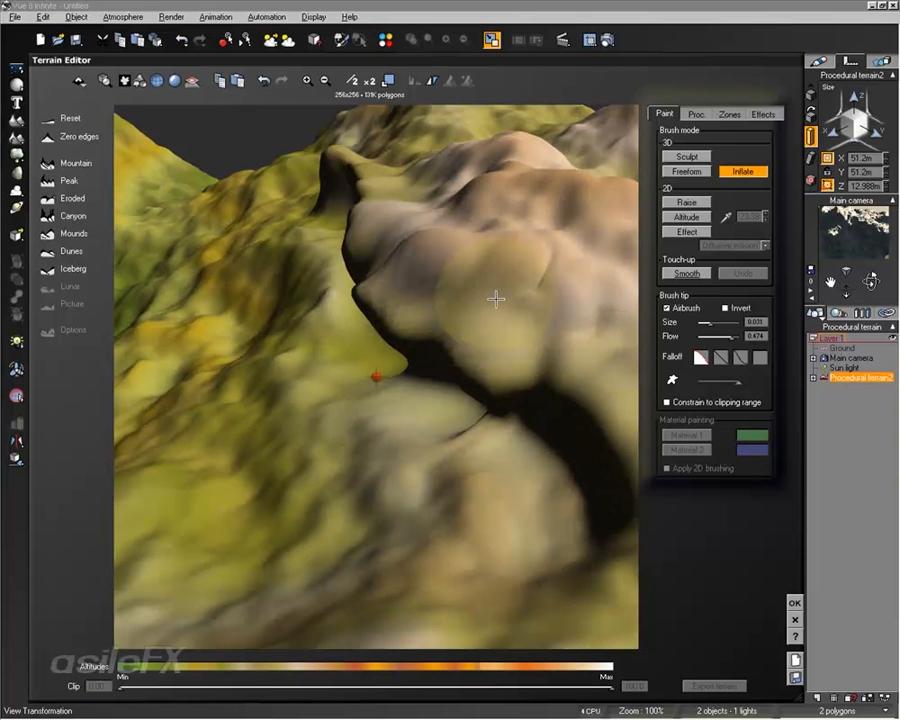
{"action": "scroll", "coordinate": [509, 327], "scroll_direction": "up", "scroll_amount": 3}
{"action": "scroll", "coordinate": [492, 327], "scroll_direction": "up", "scroll_amount": 1}
{"action": "mouse_move", "coordinate": [540, 245]}
{"action": "left_mouse_down"}
{"action": "mouse_move", "coordinate": [544, 237]}
{"action": "mouse_move", "coordinate": [538, 261]}
{"action": "left_mouse_up"}
{"action": "mouse_move", "coordinate": [538, 261]}
{"action": "right_mouse_down"}
{"action": "mouse_move", "coordinate": [605, 283]}
{"action": "mouse_move", "coordinate": [424, 239]}
{"action": "right_mouse_up"}
Step: Even out the inflated ridge and its overhang into a gentle dome using the Smooth brush at size 0.158
{"action": "right_click_drag", "start_coordinate": [288, 279], "coordinate": [347, 387]}
{"action": "right_click_drag", "start_coordinate": [481, 443], "coordinate": [369, 491]}
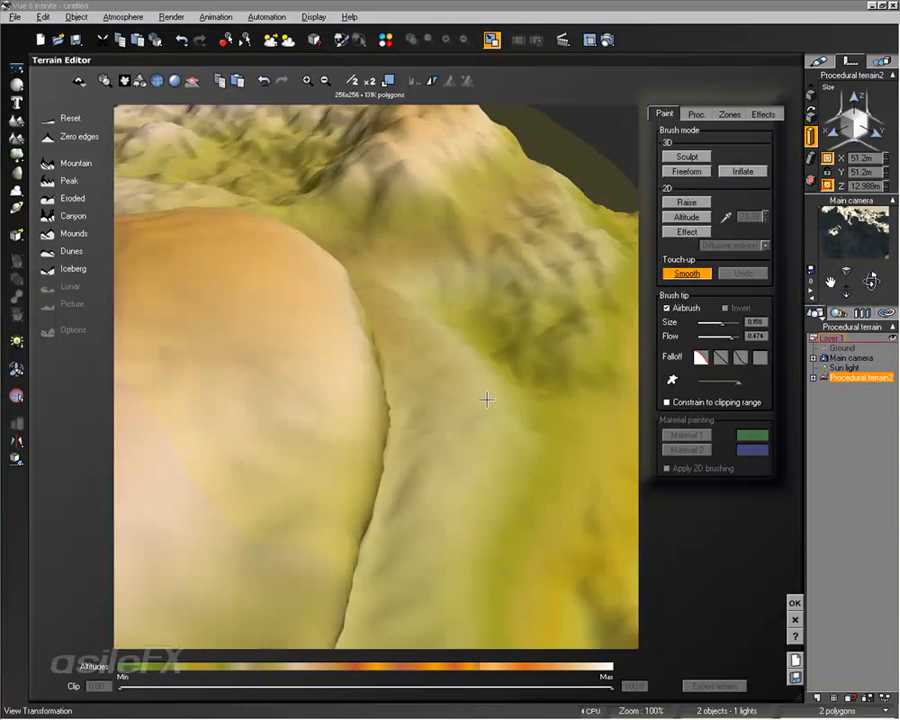
{"action": "right_click_drag", "start_coordinate": [486, 399], "coordinate": [331, 343]}
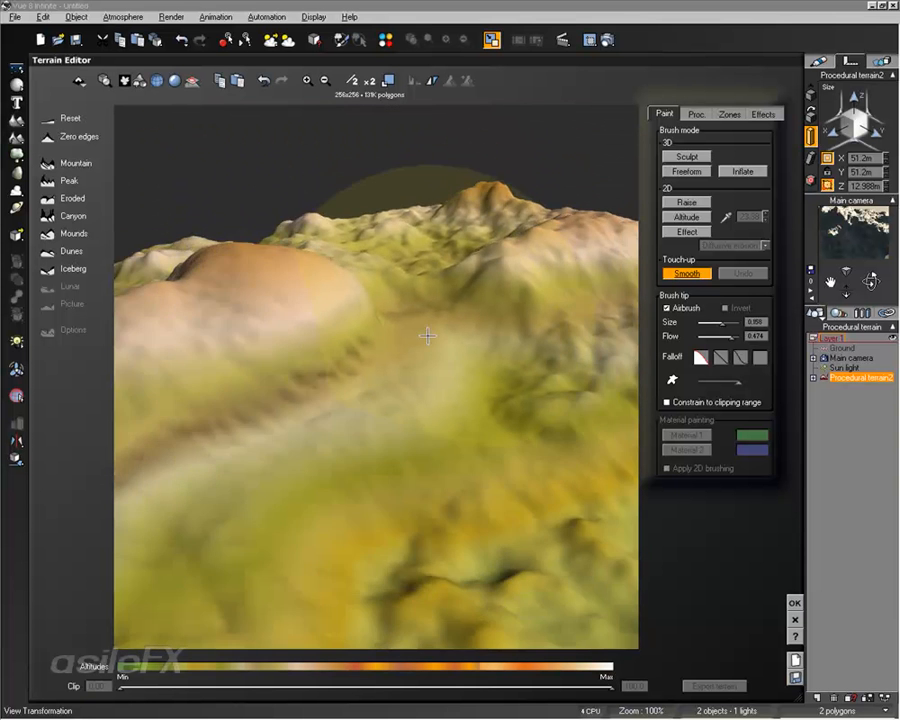
{"action": "right_click_drag", "start_coordinate": [427, 336], "coordinate": [224, 370]}
{"action": "mouse_move", "coordinate": [415, 281]}
{"action": "left_mouse_down"}
{"action": "mouse_move", "coordinate": [396, 412]}
{"action": "mouse_move", "coordinate": [426, 269]}
{"action": "mouse_move", "coordinate": [265, 300]}
{"action": "mouse_move", "coordinate": [572, 341]}
{"action": "mouse_move", "coordinate": [321, 446]}
{"action": "left_mouse_up"}
{"action": "right_click_drag", "start_coordinate": [321, 446], "coordinate": [449, 360]}
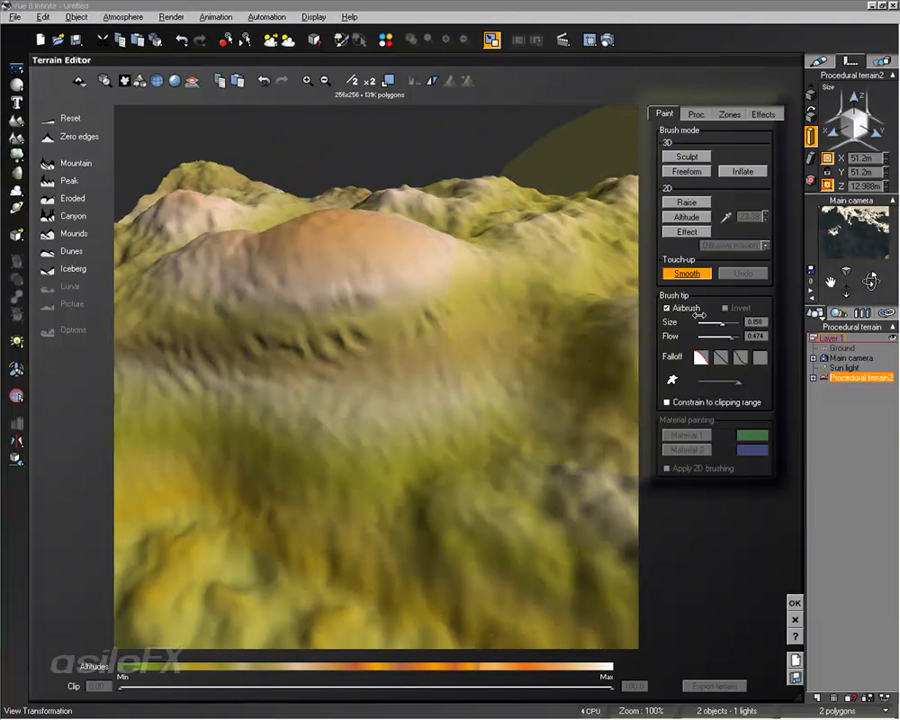
Step: Reduce the brush size to 0.057 and smooth the remaining ripples on the slope below the dome
{"action": "left_click_drag", "start_coordinate": [720, 322], "coordinate": [712, 323]}
{"action": "left_click_drag", "start_coordinate": [428, 337], "coordinate": [224, 338]}
{"action": "right_click_drag", "start_coordinate": [432, 428], "coordinate": [526, 414]}
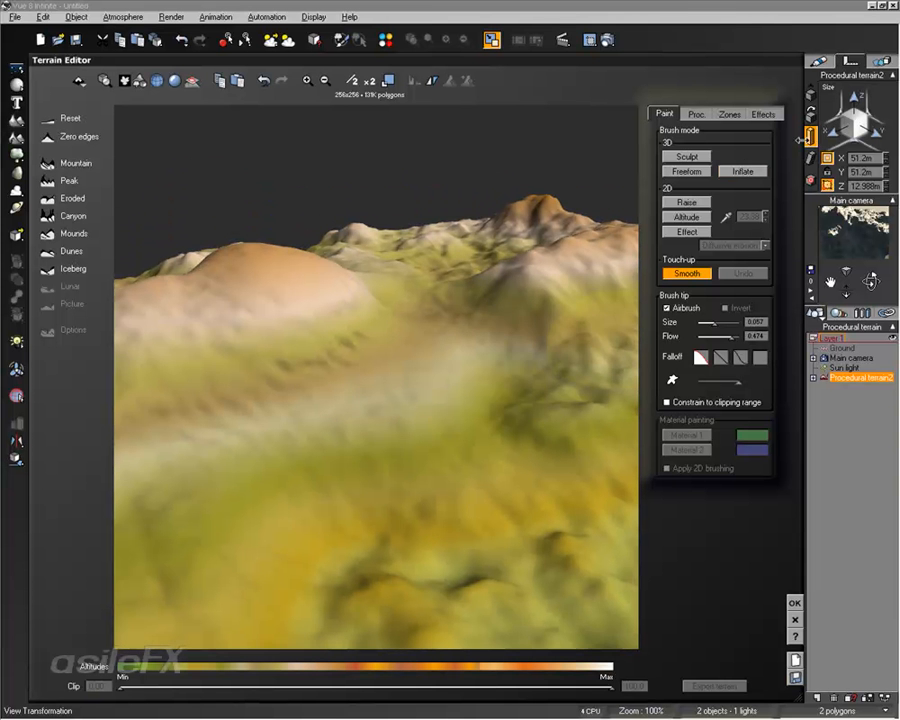
Step: Hollow out a deep cavity in the slope beneath the orange dome with the inverted Inflate brush
{"action": "left_click", "coordinate": [743, 170]}
{"action": "mouse_move", "coordinate": [432, 342]}
{"action": "left_mouse_down", "text": "ctrl"}
{"action": "mouse_move", "coordinate": [358, 358]}
{"action": "mouse_move", "coordinate": [285, 352]}
{"action": "mouse_move", "coordinate": [200, 366]}
{"action": "left_mouse_up", "text": "ctrl"}
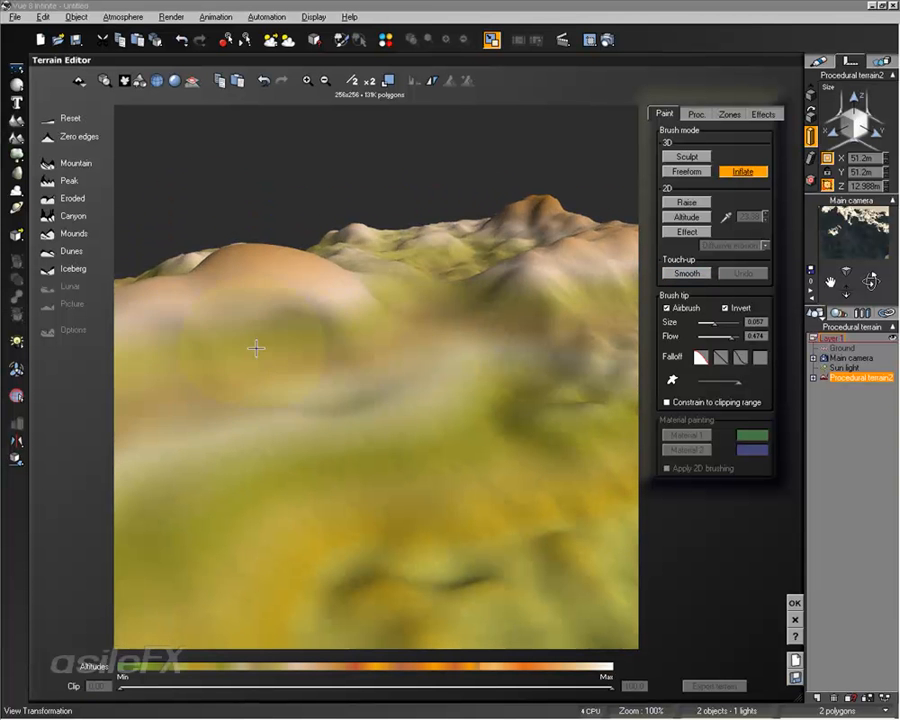
{"action": "right_click_drag", "start_coordinate": [381, 320], "coordinate": [411, 288]}
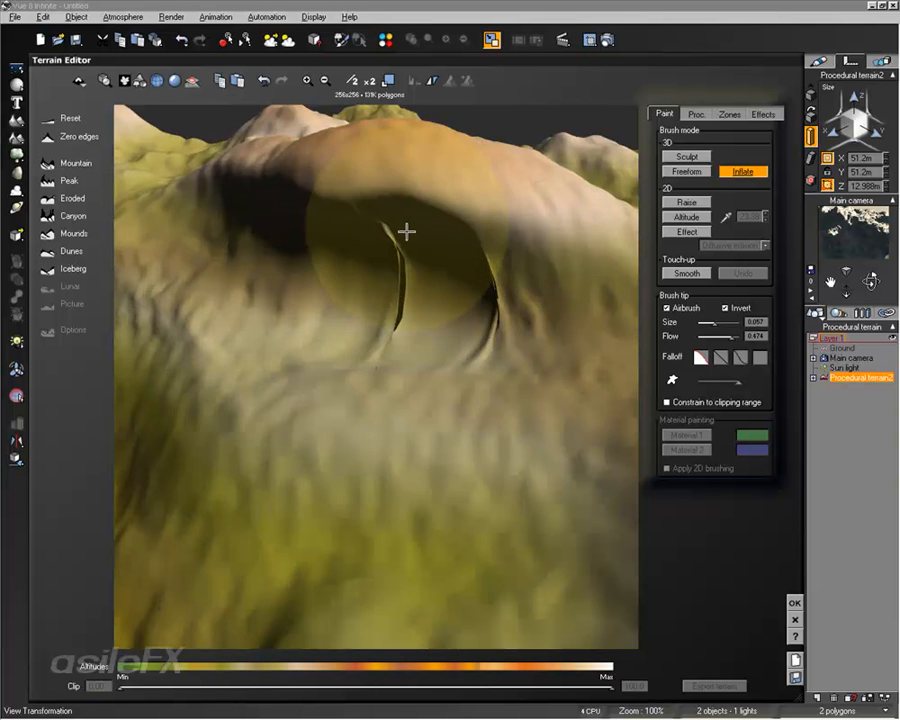
{"action": "mouse_move", "coordinate": [454, 372]}
{"action": "right_mouse_down"}
{"action": "mouse_move", "coordinate": [516, 360]}
{"action": "mouse_move", "coordinate": [311, 199]}
{"action": "mouse_move", "coordinate": [438, 285]}
{"action": "mouse_move", "coordinate": [462, 245]}
{"action": "mouse_move", "coordinate": [411, 243]}
{"action": "right_mouse_up"}
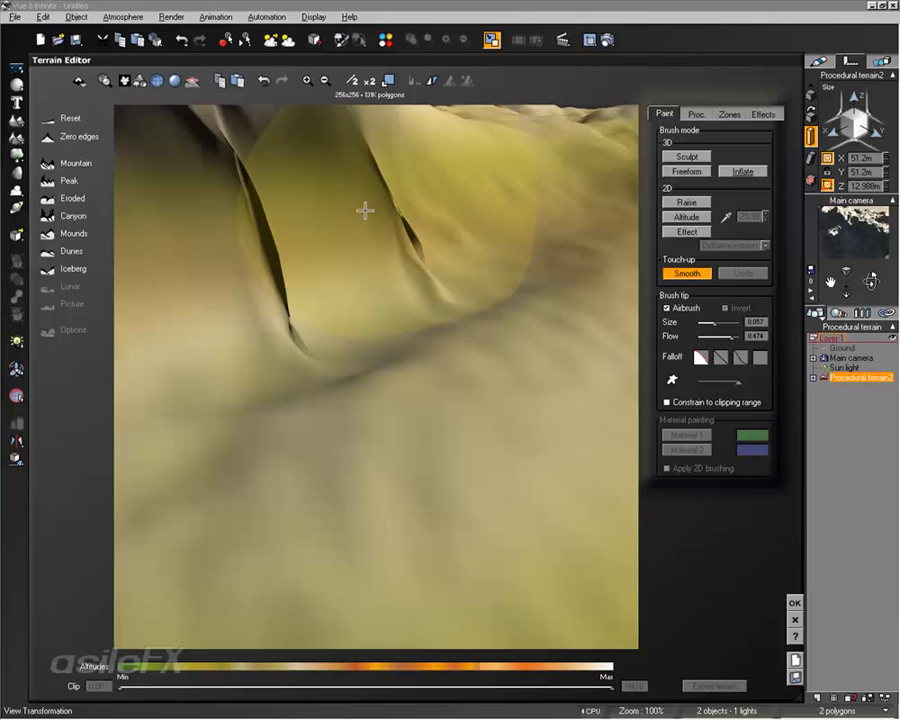
Step: Soften the sharp creases and folds inside the hollow with the Smooth brush
{"action": "left_click", "coordinate": [687, 273]}
{"action": "left_click_drag", "start_coordinate": [249, 215], "coordinate": [388, 207]}
{"action": "mouse_move", "coordinate": [388, 207]}
{"action": "right_mouse_down"}
{"action": "mouse_move", "coordinate": [435, 263]}
{"action": "mouse_move", "coordinate": [323, 257]}
{"action": "mouse_move", "coordinate": [207, 317]}
{"action": "mouse_move", "coordinate": [424, 364]}
{"action": "mouse_move", "coordinate": [503, 316]}
{"action": "mouse_move", "coordinate": [495, 314]}
{"action": "right_mouse_up"}
{"action": "right_click_drag", "start_coordinate": [567, 279], "coordinate": [287, 301]}
Step: Rebuild the hollowed flank beneath the orange dome with Sculpt brush strokes from several sides
{"action": "left_click", "coordinate": [687, 157]}
{"action": "mouse_move", "coordinate": [145, 246]}
{"action": "left_mouse_down"}
{"action": "mouse_move", "coordinate": [173, 213]}
{"action": "mouse_move", "coordinate": [358, 193]}
{"action": "mouse_move", "coordinate": [398, 199]}
{"action": "mouse_move", "coordinate": [275, 169]}
{"action": "mouse_move", "coordinate": [448, 209]}
{"action": "left_mouse_up"}
{"action": "mouse_move", "coordinate": [412, 222]}
{"action": "right_mouse_down"}
{"action": "mouse_move", "coordinate": [472, 276]}
{"action": "mouse_move", "coordinate": [508, 278]}
{"action": "right_mouse_up"}
{"action": "mouse_move", "coordinate": [173, 192]}
{"action": "left_mouse_down"}
{"action": "mouse_move", "coordinate": [145, 209]}
{"action": "mouse_move", "coordinate": [396, 203]}
{"action": "mouse_move", "coordinate": [257, 183]}
{"action": "mouse_move", "coordinate": [176, 218]}
{"action": "mouse_move", "coordinate": [287, 231]}
{"action": "mouse_move", "coordinate": [388, 205]}
{"action": "left_mouse_up"}
{"action": "mouse_move", "coordinate": [388, 205]}
{"action": "right_mouse_down"}
{"action": "mouse_move", "coordinate": [187, 278]}
{"action": "mouse_move", "coordinate": [171, 217]}
{"action": "mouse_move", "coordinate": [241, 264]}
{"action": "mouse_move", "coordinate": [191, 331]}
{"action": "mouse_move", "coordinate": [402, 225]}
{"action": "mouse_move", "coordinate": [268, 333]}
{"action": "right_mouse_up"}
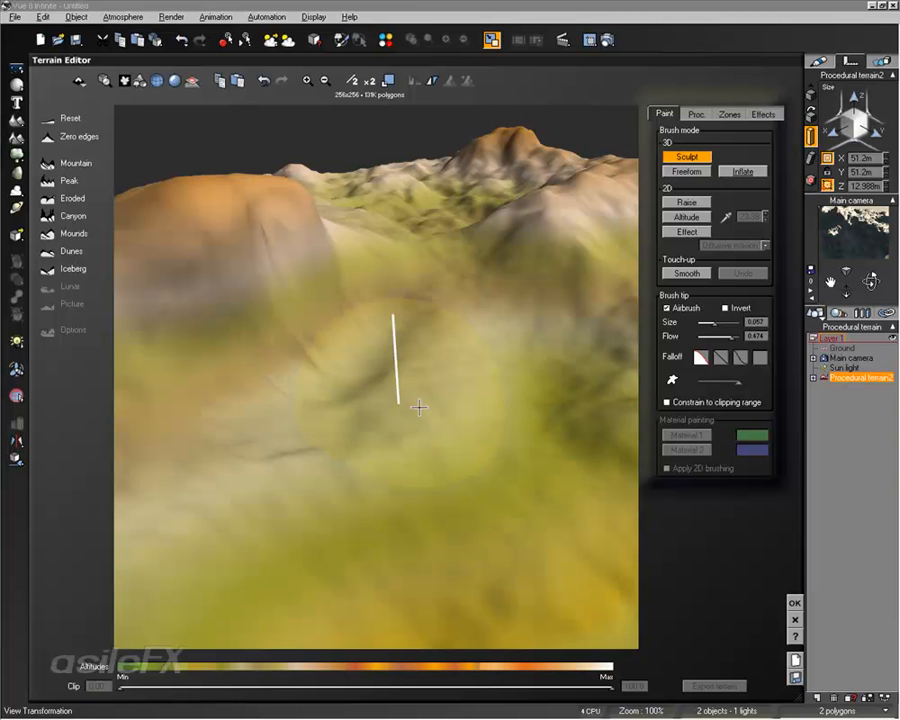
Step: Constrain brushing to the clipping range, narrowing the altitude clip to about 28 to 39, and display the clipped-out terrain
{"action": "mouse_move", "coordinate": [314, 330]}
{"action": "right_mouse_down"}
{"action": "mouse_move", "coordinate": [260, 304]}
{"action": "mouse_move", "coordinate": [388, 356]}
{"action": "right_mouse_up"}
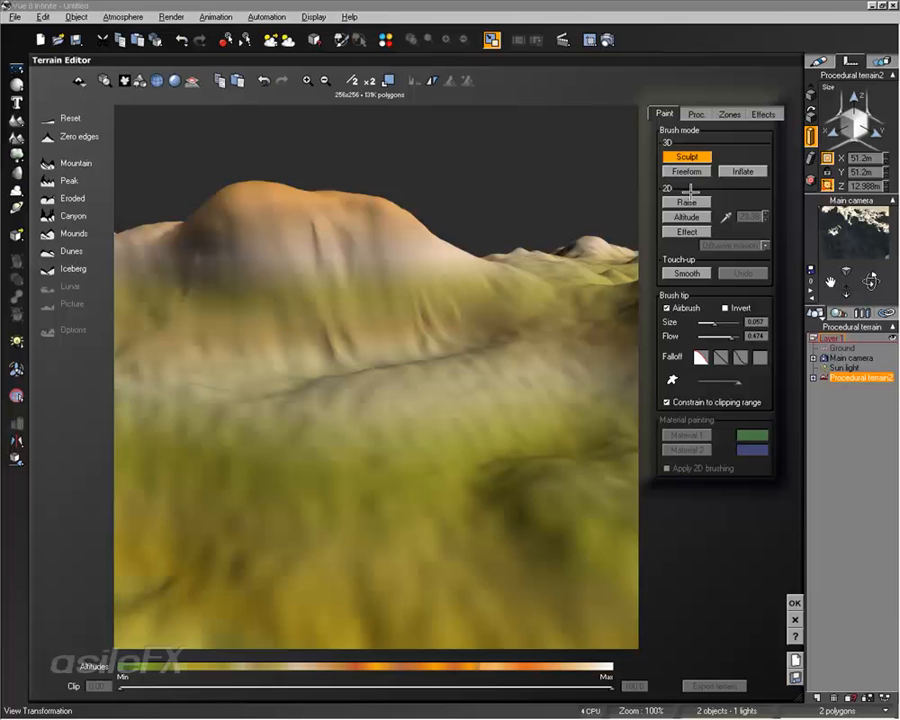
{"action": "left_click_drag", "start_coordinate": [175, 681], "coordinate": [303, 685]}
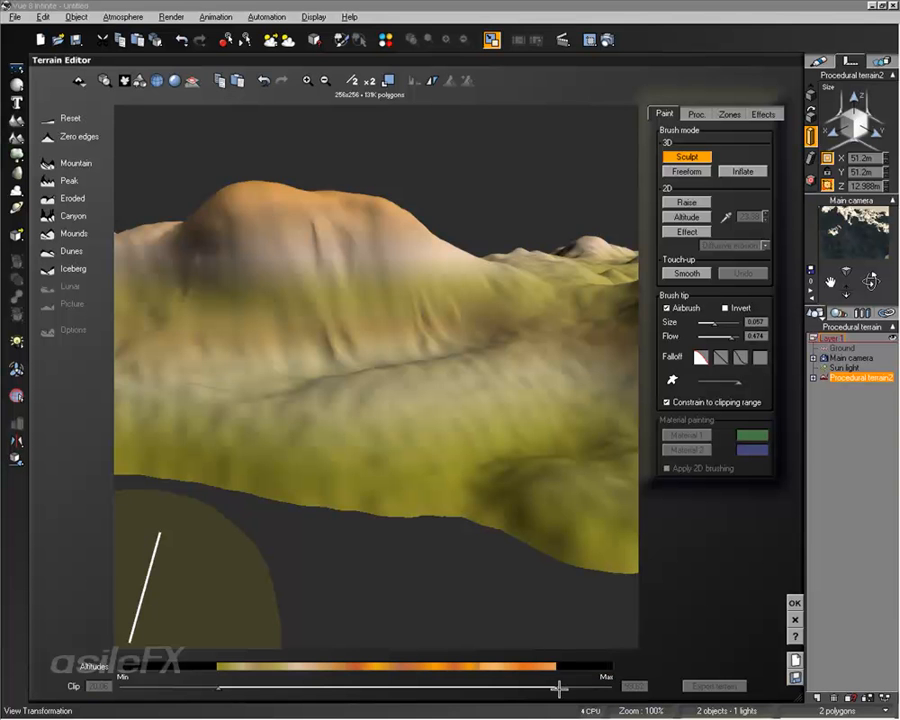
{"action": "left_click_drag", "start_coordinate": [381, 690], "coordinate": [313, 689]}
{"action": "right_click_drag", "start_coordinate": [382, 333], "coordinate": [452, 360]}
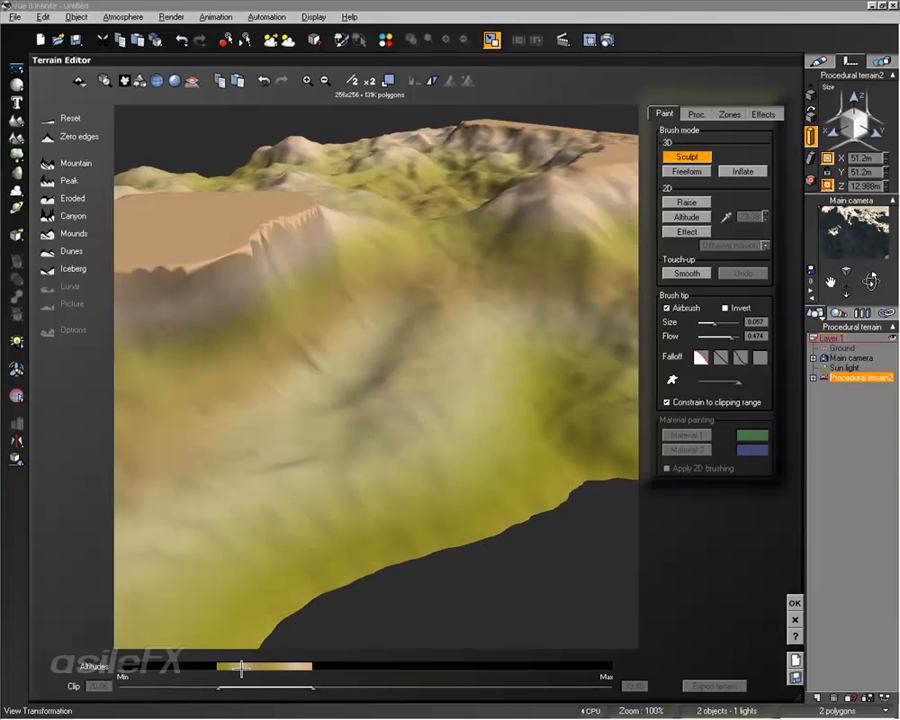
{"action": "left_click_drag", "start_coordinate": [225, 688], "coordinate": [258, 688]}
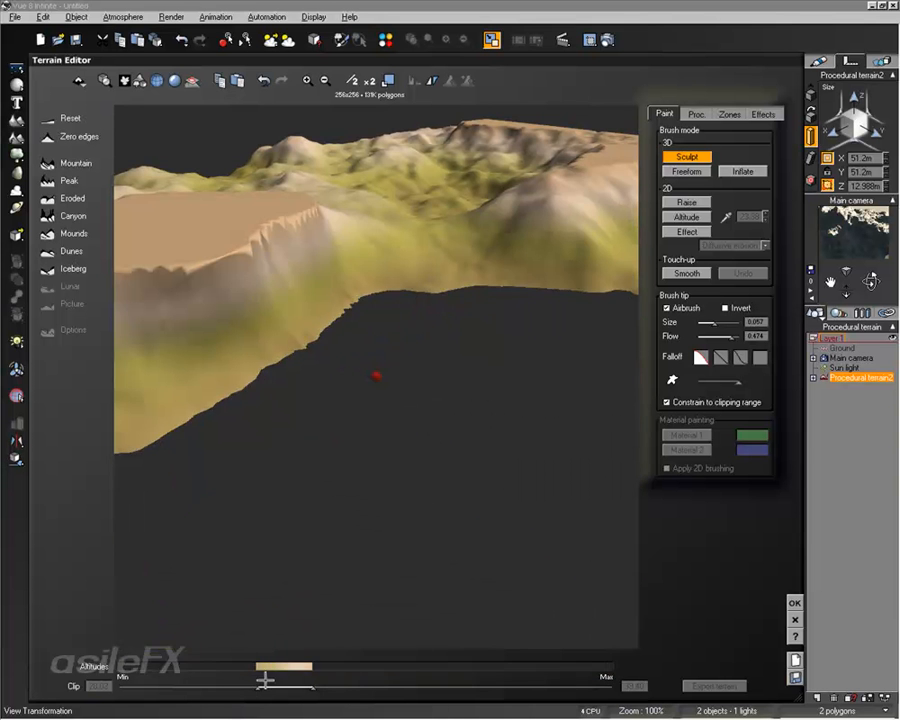
{"action": "left_click", "coordinate": [190, 83]}
Step: Brush the flank beneath the orange dome with Sculpt along the clip boundary
{"action": "right_click_drag", "start_coordinate": [240, 197], "coordinate": [285, 284]}
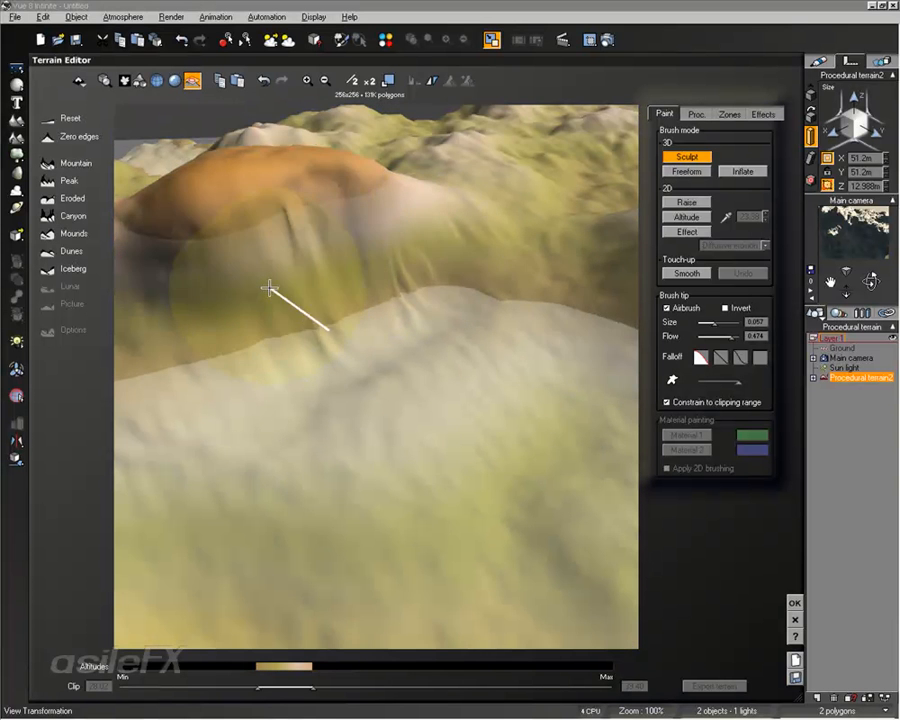
{"action": "mouse_move", "coordinate": [532, 301]}
{"action": "right_mouse_down"}
{"action": "mouse_move", "coordinate": [470, 321]}
{"action": "mouse_move", "coordinate": [528, 333]}
{"action": "mouse_move", "coordinate": [463, 432]}
{"action": "right_mouse_up"}
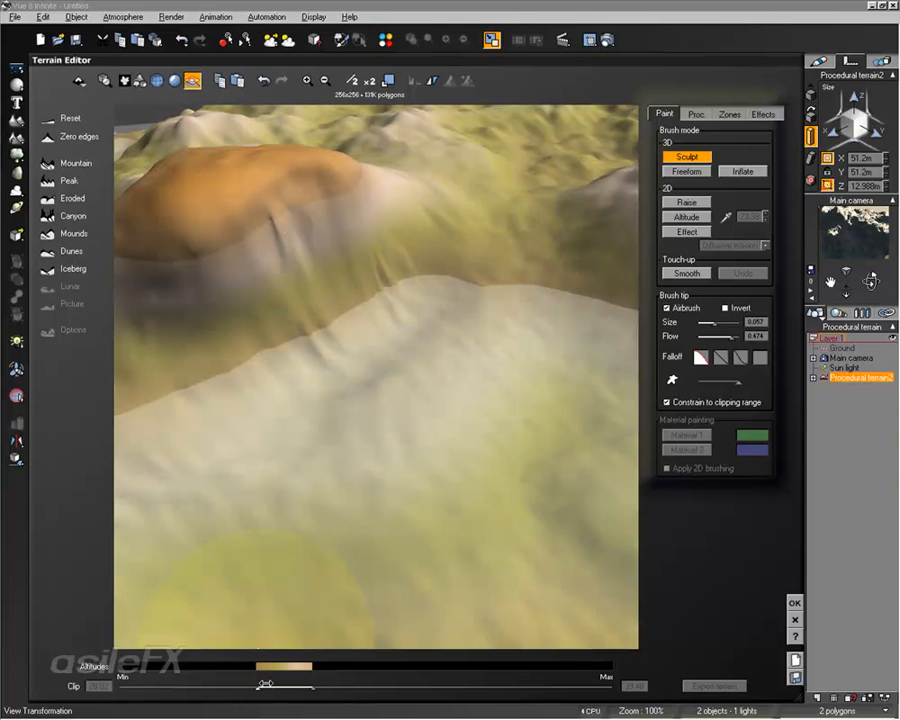
{"action": "right_click_drag", "start_coordinate": [289, 210], "coordinate": [343, 233]}
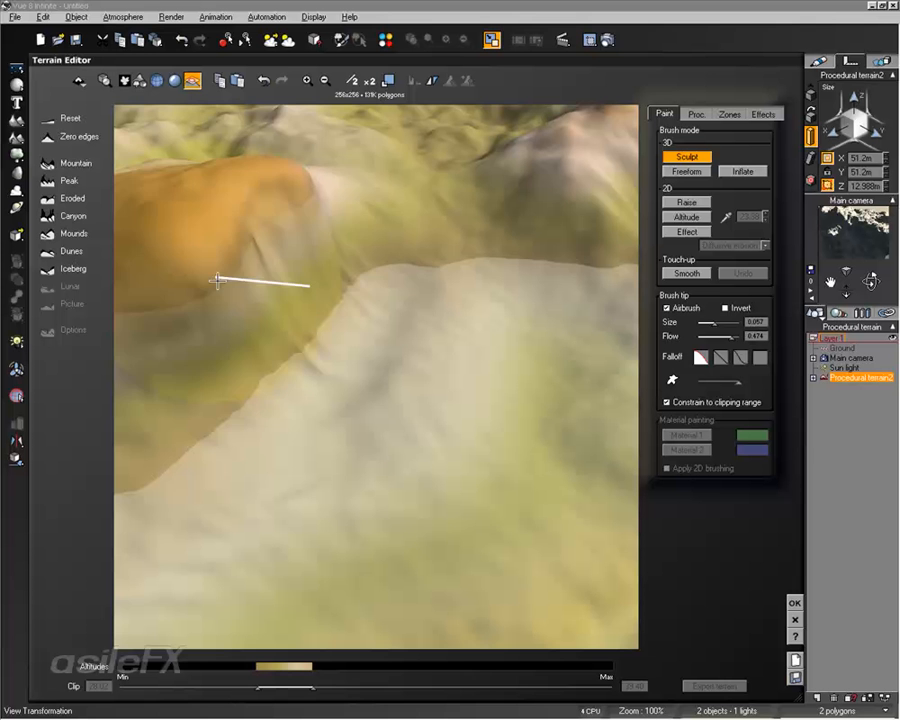
{"action": "mouse_move", "coordinate": [438, 301]}
{"action": "right_mouse_down"}
{"action": "mouse_move", "coordinate": [426, 261]}
{"action": "mouse_move", "coordinate": [424, 281]}
{"action": "mouse_move", "coordinate": [440, 290]}
{"action": "right_mouse_up"}
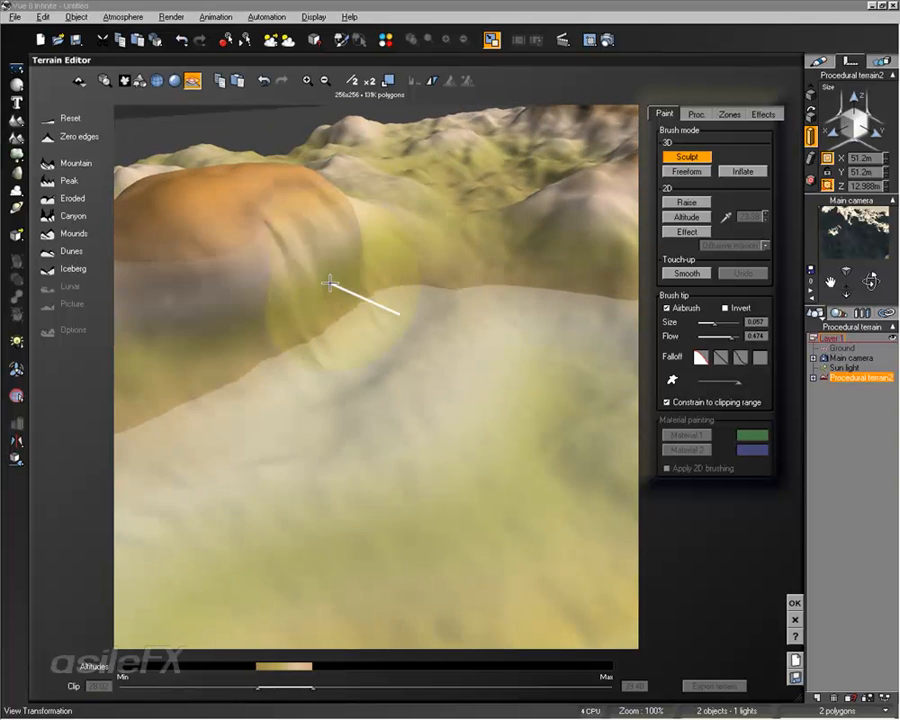
{"action": "right_click_drag", "start_coordinate": [484, 341], "coordinate": [400, 293]}
{"action": "mouse_move", "coordinate": [400, 293]}
{"action": "left_mouse_down"}
{"action": "mouse_move", "coordinate": [366, 304]}
{"action": "mouse_move", "coordinate": [494, 292]}
{"action": "mouse_move", "coordinate": [546, 300]}
{"action": "mouse_move", "coordinate": [549, 328]}
{"action": "mouse_move", "coordinate": [534, 361]}
{"action": "left_mouse_up"}
{"action": "right_click_drag", "start_coordinate": [534, 361], "coordinate": [470, 400]}
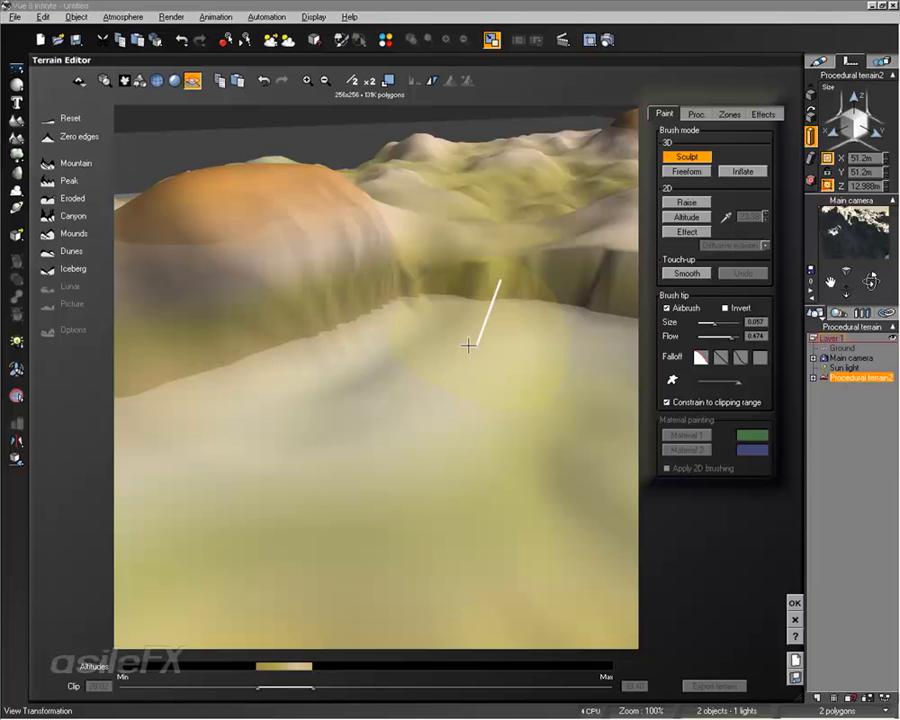
Step: Pull the orange dome's lower edge outward over the slope with Sculpt strokes to form an overhang
{"action": "right_click_drag", "start_coordinate": [430, 476], "coordinate": [472, 420]}
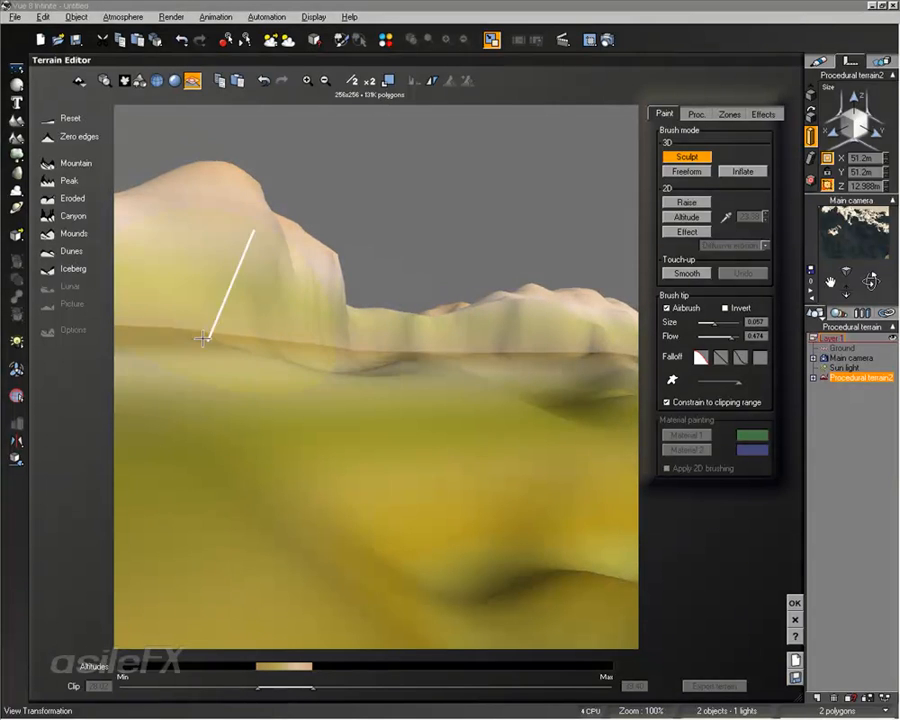
{"action": "mouse_move", "coordinate": [323, 319]}
{"action": "right_mouse_down"}
{"action": "mouse_move", "coordinate": [438, 432]}
{"action": "mouse_move", "coordinate": [332, 281]}
{"action": "mouse_move", "coordinate": [261, 211]}
{"action": "right_mouse_up"}
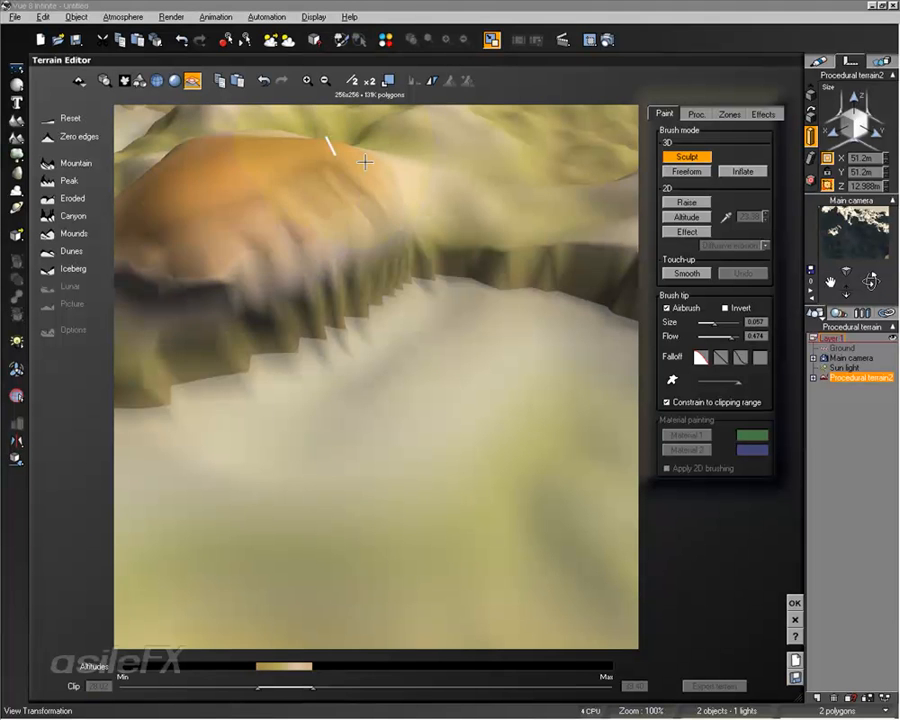
{"action": "mouse_move", "coordinate": [285, 271]}
{"action": "left_mouse_down"}
{"action": "mouse_move", "coordinate": [240, 298]}
{"action": "mouse_move", "coordinate": [317, 279]}
{"action": "mouse_move", "coordinate": [349, 255]}
{"action": "left_mouse_up"}
{"action": "right_click_drag", "start_coordinate": [349, 257], "coordinate": [504, 386]}
{"action": "right_click_drag", "start_coordinate": [275, 229], "coordinate": [295, 247]}
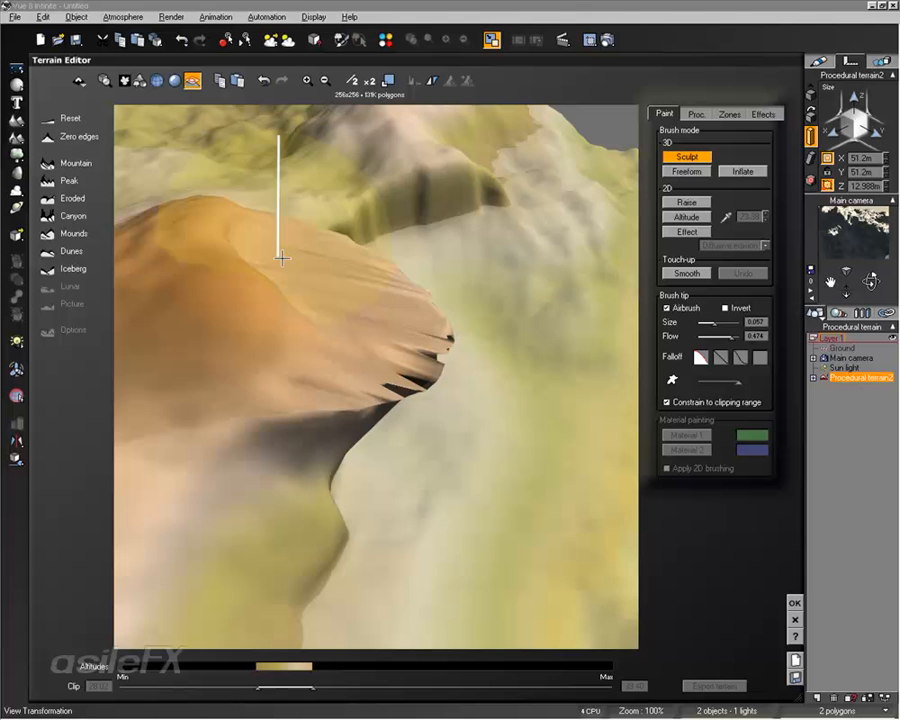
{"action": "right_click_drag", "start_coordinate": [396, 326], "coordinate": [376, 346]}
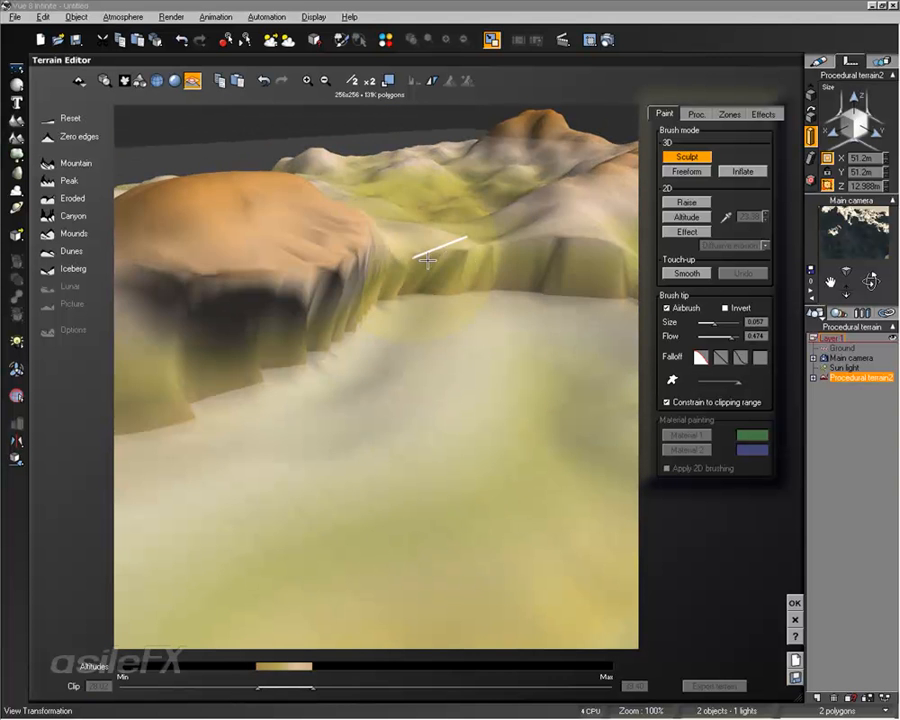
Step: Soften the jagged overhang rim and folds of the orange dome with the Smooth brush
{"action": "left_click", "coordinate": [685, 272]}
{"action": "mouse_move", "coordinate": [410, 251]}
{"action": "left_mouse_down"}
{"action": "mouse_move", "coordinate": [114, 261]}
{"action": "mouse_move", "coordinate": [331, 239]}
{"action": "left_mouse_up"}
{"action": "left_click_drag", "start_coordinate": [217, 291], "coordinate": [354, 237]}
{"action": "mouse_move", "coordinate": [426, 384]}
{"action": "right_mouse_down"}
{"action": "mouse_move", "coordinate": [450, 374]}
{"action": "mouse_move", "coordinate": [496, 406]}
{"action": "right_mouse_up"}
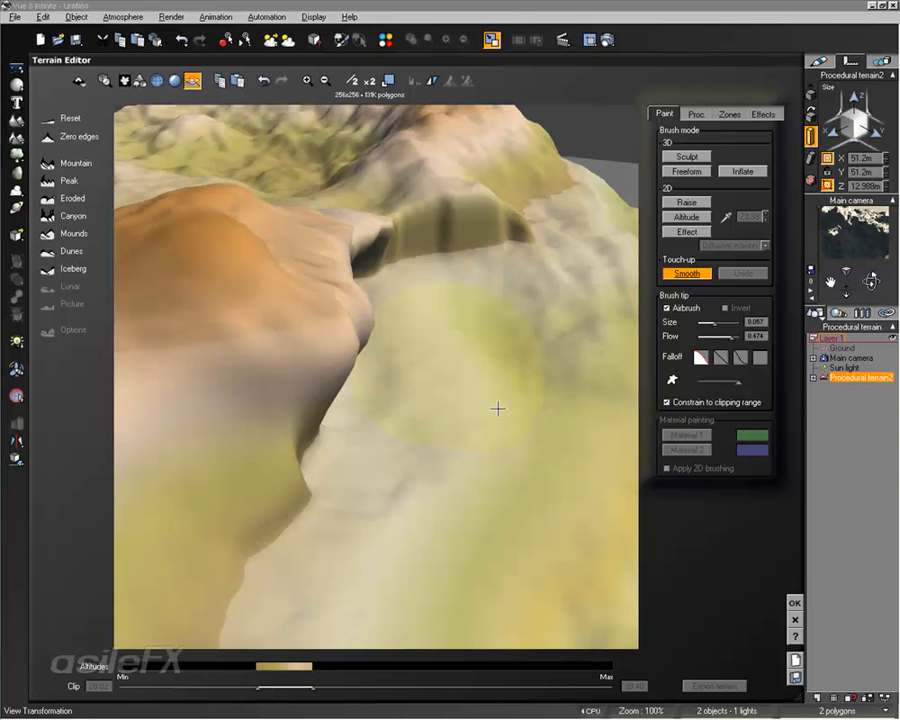
{"action": "mouse_move", "coordinate": [430, 271]}
{"action": "left_mouse_down"}
{"action": "mouse_move", "coordinate": [327, 259]}
{"action": "mouse_move", "coordinate": [291, 215]}
{"action": "mouse_move", "coordinate": [280, 328]}
{"action": "left_mouse_up"}
{"action": "mouse_move", "coordinate": [408, 418]}
{"action": "right_mouse_down"}
{"action": "mouse_move", "coordinate": [202, 427]}
{"action": "mouse_move", "coordinate": [382, 267]}
{"action": "mouse_move", "coordinate": [416, 221]}
{"action": "right_mouse_up"}
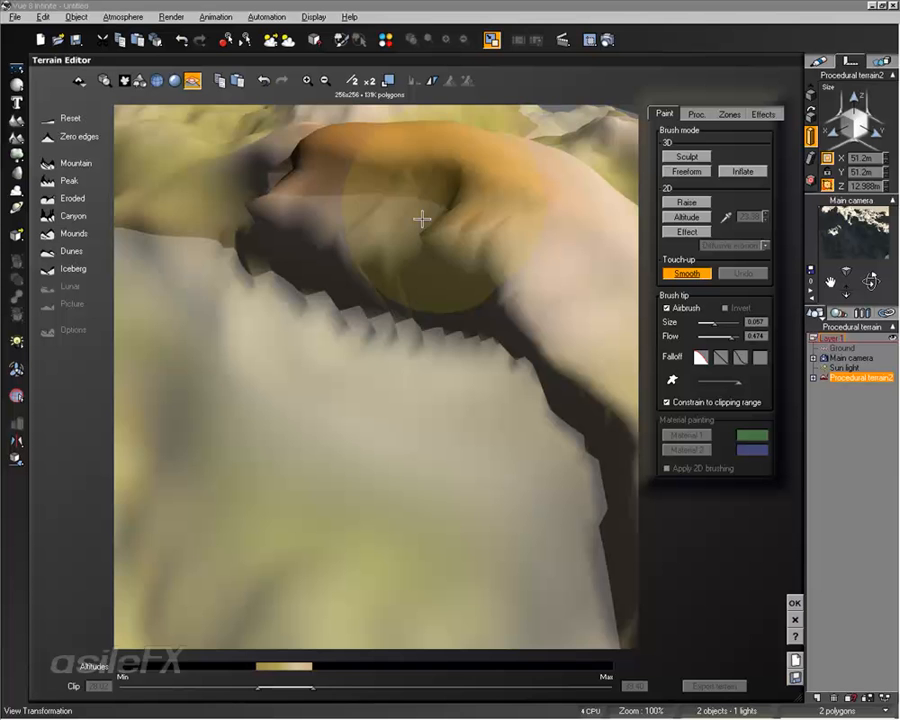
{"action": "right_click_drag", "start_coordinate": [474, 235], "coordinate": [525, 478]}
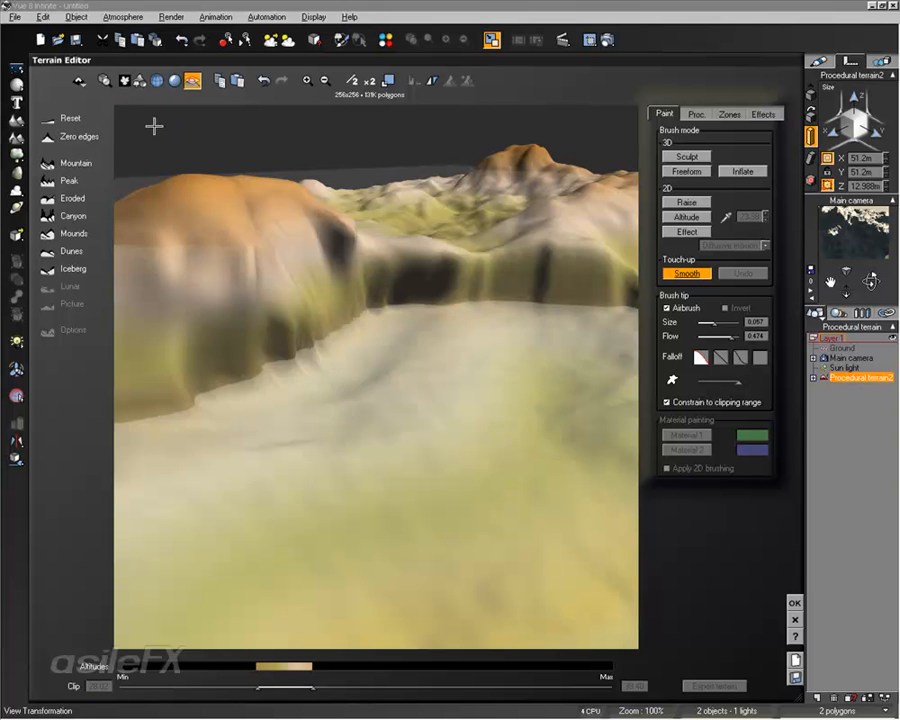
Step: Smooth the remaining ridges on the dome's side and the cliff face below it
{"action": "left_click", "coordinate": [138, 82]}
{"action": "mouse_move", "coordinate": [420, 306]}
{"action": "right_mouse_down"}
{"action": "mouse_move", "coordinate": [428, 337]}
{"action": "mouse_move", "coordinate": [258, 341]}
{"action": "mouse_move", "coordinate": [311, 315]}
{"action": "mouse_move", "coordinate": [346, 251]}
{"action": "mouse_move", "coordinate": [350, 209]}
{"action": "mouse_move", "coordinate": [498, 317]}
{"action": "mouse_move", "coordinate": [524, 352]}
{"action": "mouse_move", "coordinate": [388, 338]}
{"action": "mouse_move", "coordinate": [281, 174]}
{"action": "right_mouse_up"}
{"action": "mouse_move", "coordinate": [281, 174]}
{"action": "left_mouse_down"}
{"action": "mouse_move", "coordinate": [283, 227]}
{"action": "mouse_move", "coordinate": [466, 175]}
{"action": "mouse_move", "coordinate": [221, 213]}
{"action": "mouse_move", "coordinate": [416, 322]}
{"action": "left_mouse_up"}
{"action": "mouse_move", "coordinate": [416, 322]}
{"action": "right_mouse_down"}
{"action": "mouse_move", "coordinate": [472, 297]}
{"action": "mouse_move", "coordinate": [468, 304]}
{"action": "mouse_move", "coordinate": [442, 221]}
{"action": "mouse_move", "coordinate": [170, 107]}
{"action": "right_mouse_up"}
{"action": "left_click", "coordinate": [142, 84]}
{"action": "right_click_drag", "start_coordinate": [412, 240], "coordinate": [354, 230]}
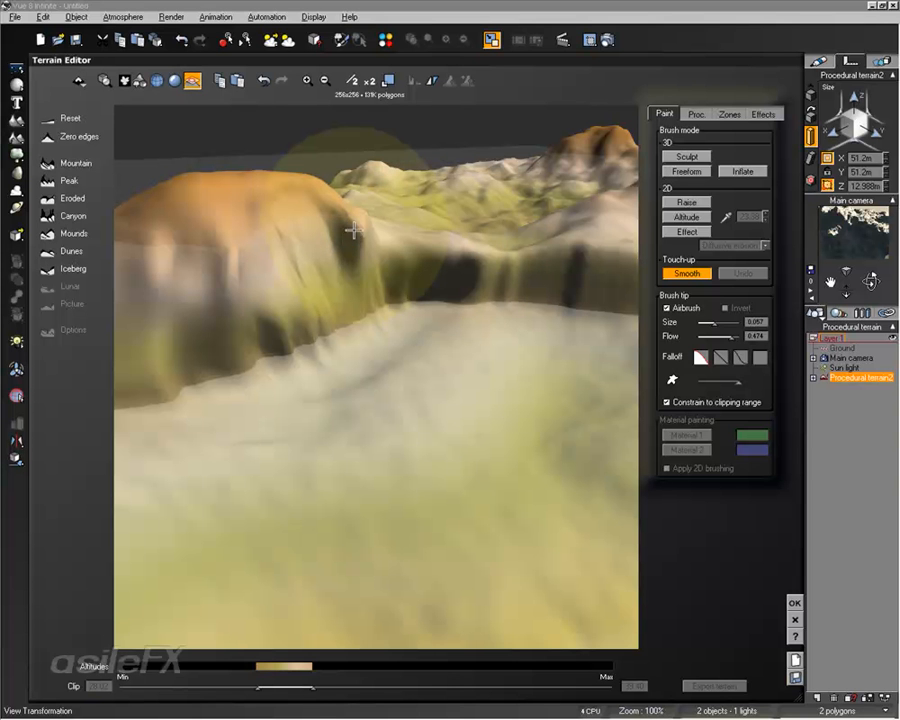
{"action": "left_click_drag", "start_coordinate": [345, 235], "coordinate": [268, 341]}
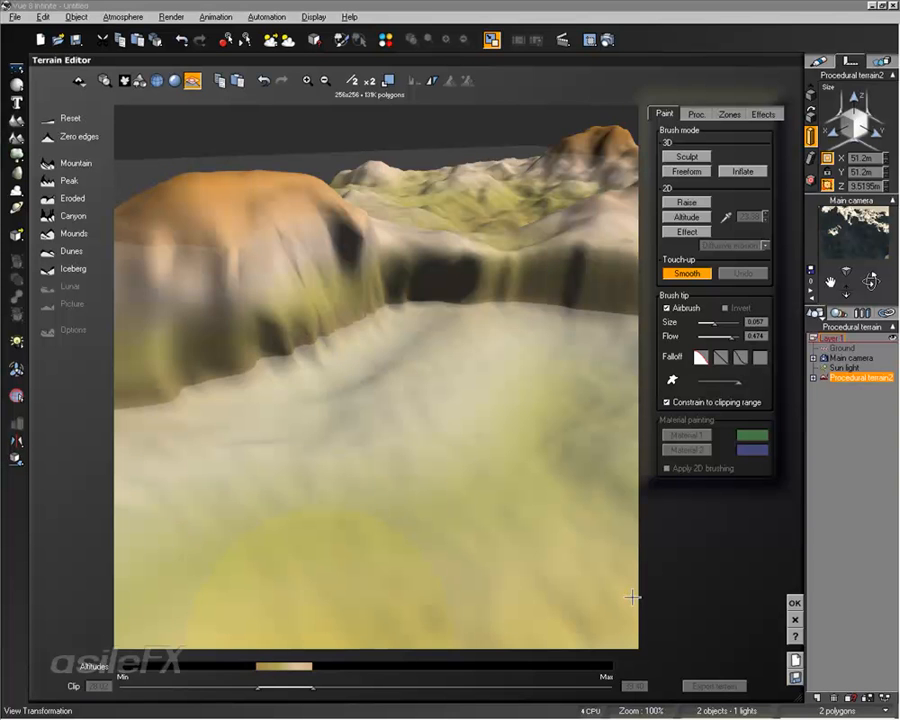
Step: Apply the terrain edits to the scene and reopen the procedural terrain for editing
{"action": "left_click", "coordinate": [795, 603]}
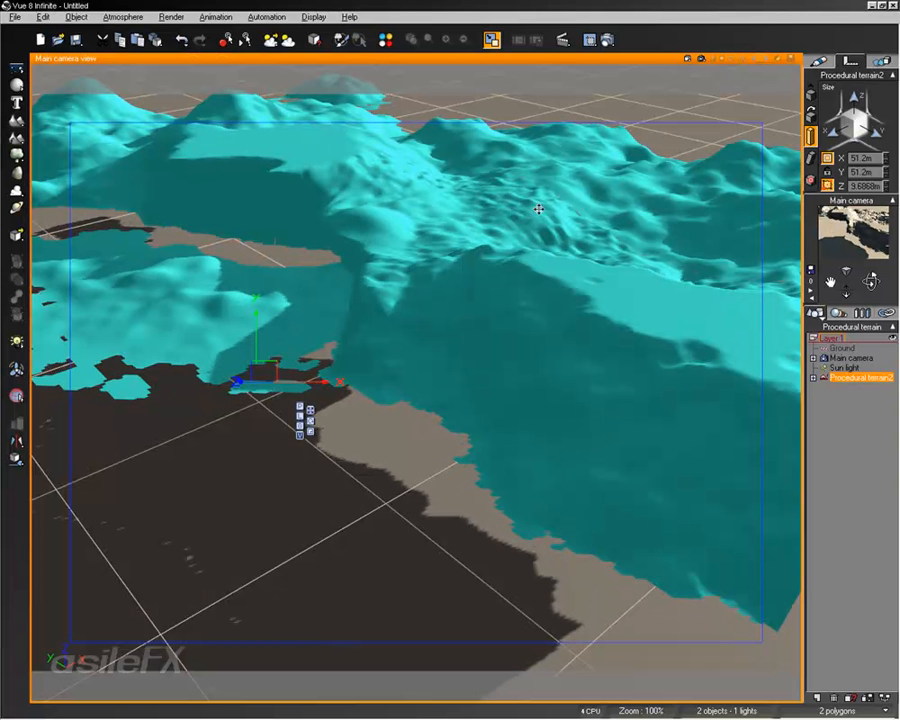
{"action": "right_click", "coordinate": [445, 238]}
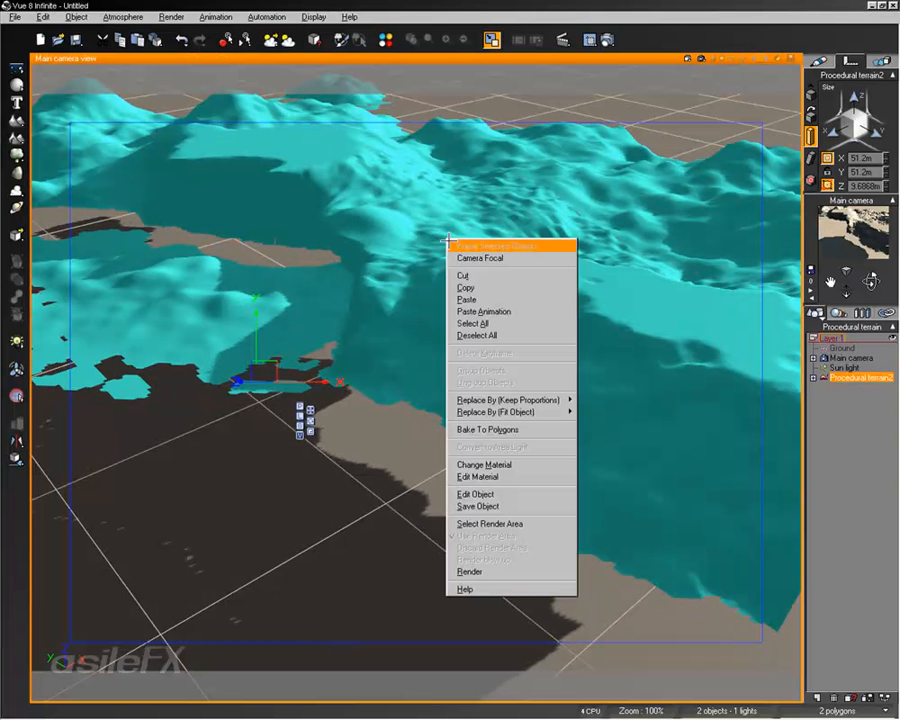
{"action": "left_click", "coordinate": [484, 495]}
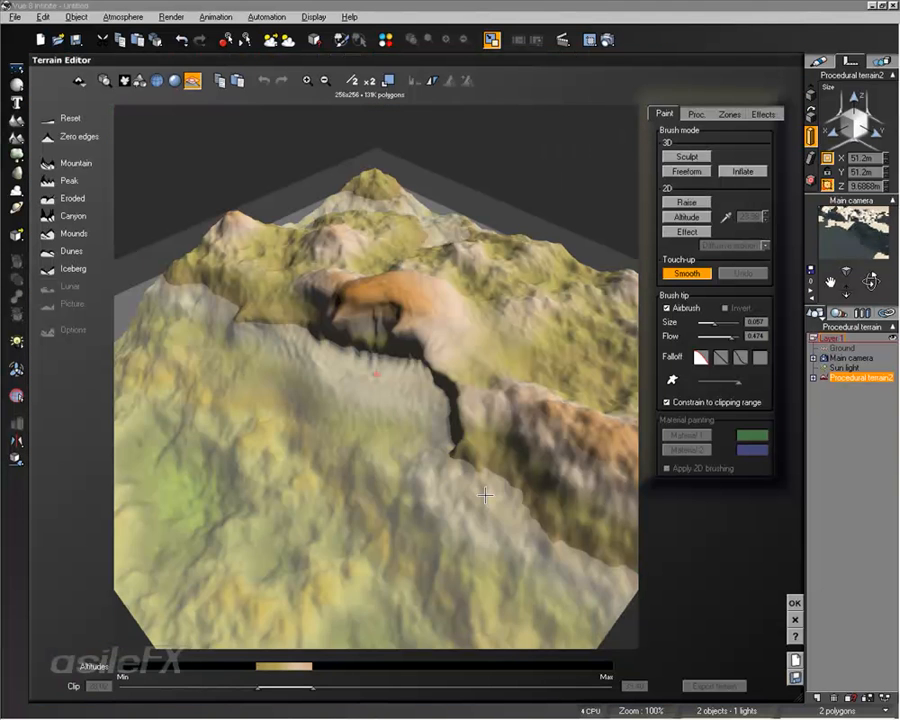
Step: Restore the altitude clip to the full 0 to 100 range and stop constraining brushes to it
{"action": "left_click_drag", "start_coordinate": [268, 690], "coordinate": [145, 689]}
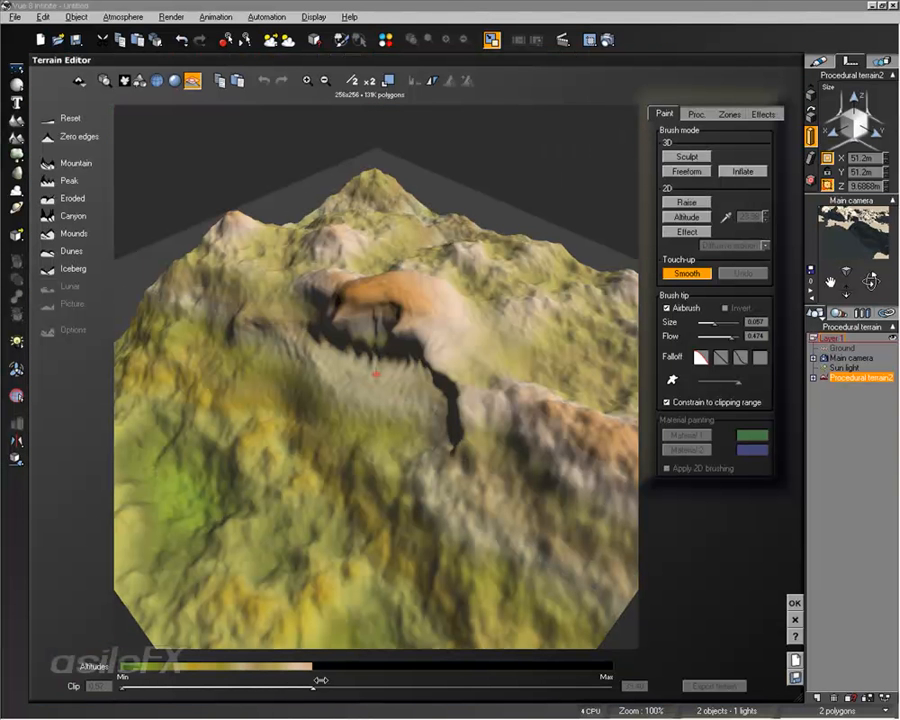
{"action": "left_click_drag", "start_coordinate": [312, 687], "coordinate": [610, 686]}
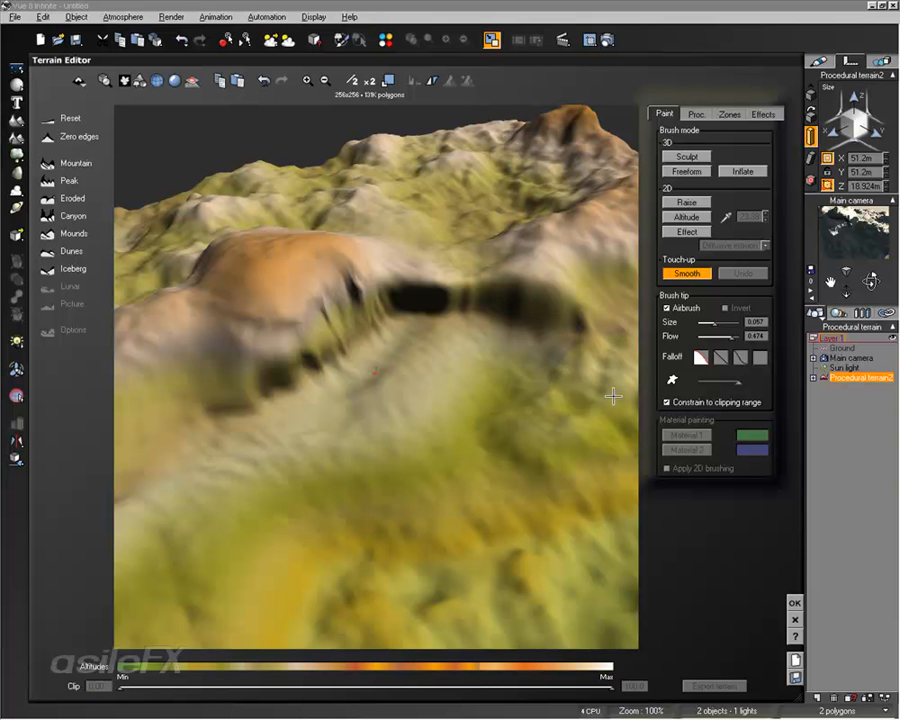
{"action": "right_click_drag", "start_coordinate": [524, 405], "coordinate": [574, 405]}
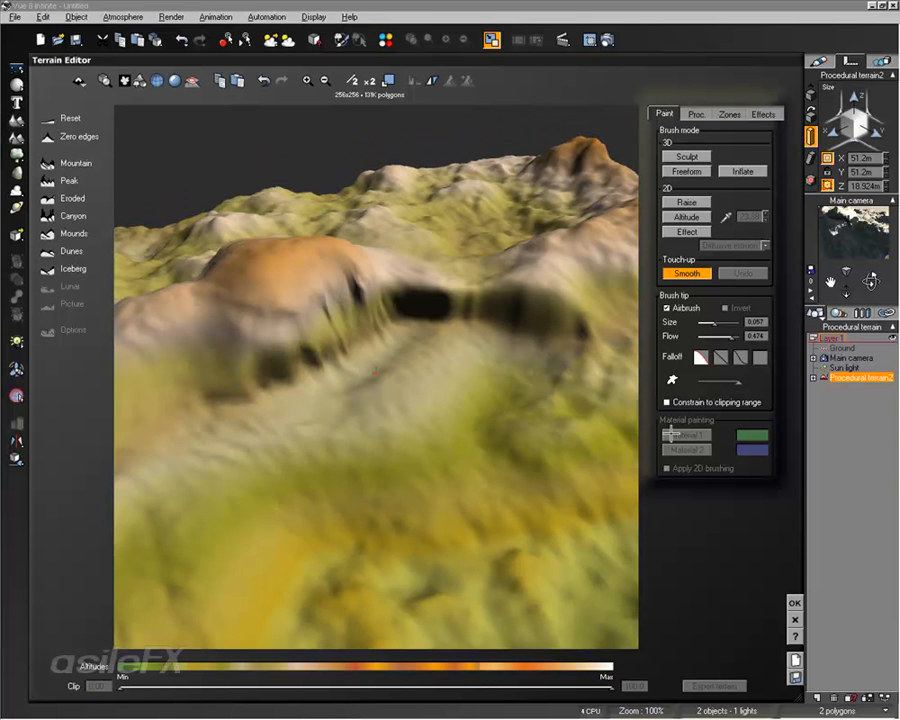
Step: Load the Terrain7 bitmap from the Terrain brushes collection as the custom brush tip
{"action": "left_click", "coordinate": [672, 378]}
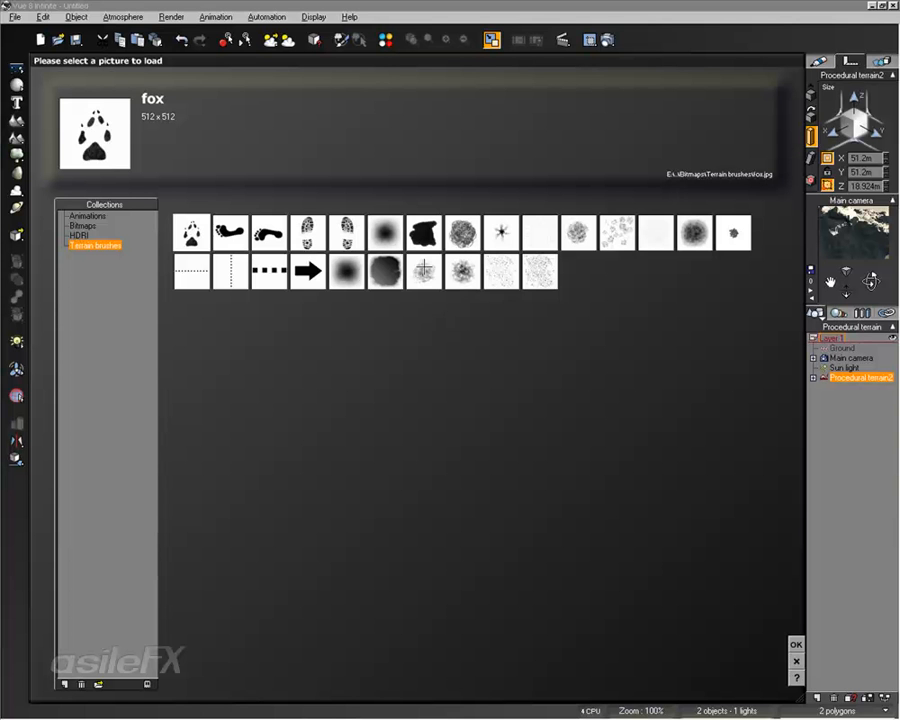
{"action": "left_click", "coordinate": [465, 281]}
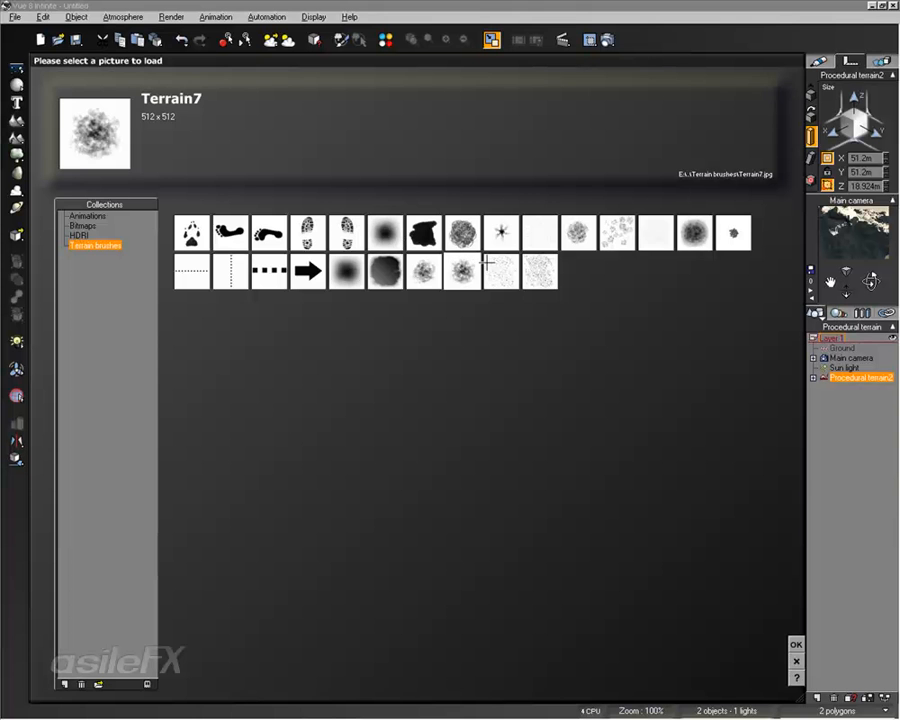
{"action": "key", "text": "Escape"}
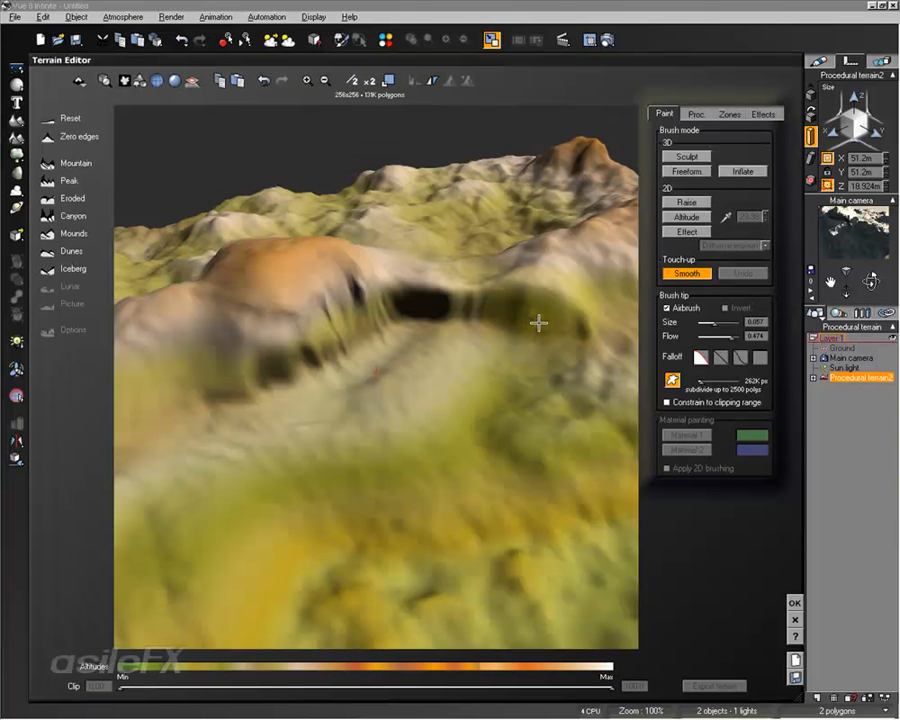
Step: Set the custom brush to subdivide up to 6740 polys and brush over the dome's flank and the slope below
{"action": "right_click_drag", "start_coordinate": [446, 386], "coordinate": [450, 406]}
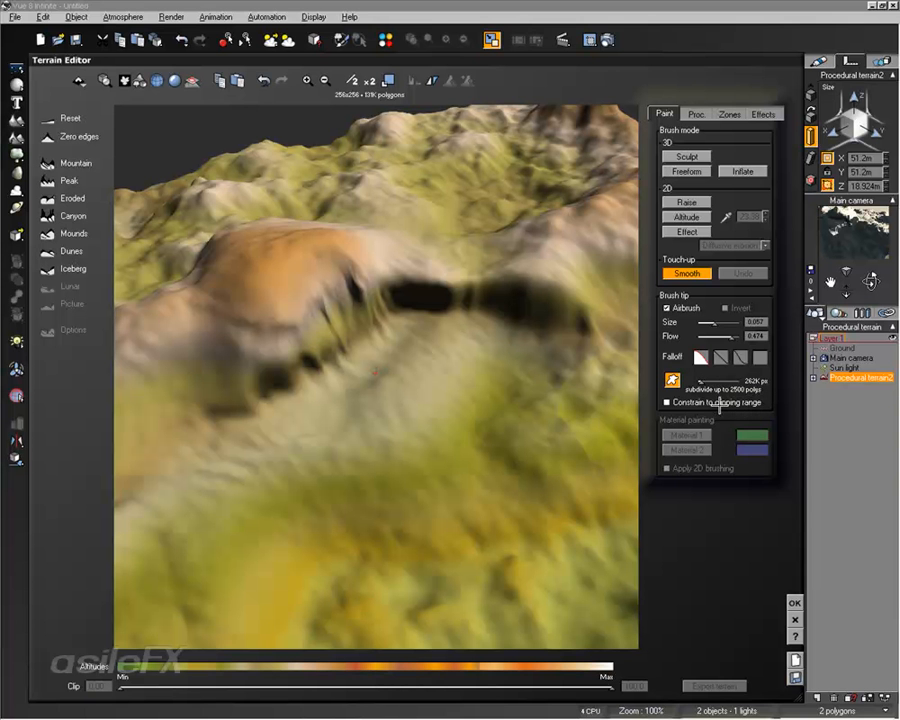
{"action": "left_click_drag", "start_coordinate": [710, 381], "coordinate": [727, 378]}
{"action": "mouse_move", "coordinate": [716, 386]}
{"action": "left_mouse_down"}
{"action": "mouse_move", "coordinate": [745, 386]}
{"action": "mouse_move", "coordinate": [702, 380]}
{"action": "left_mouse_up"}
{"action": "mouse_move", "coordinate": [330, 284]}
{"action": "left_mouse_down"}
{"action": "mouse_move", "coordinate": [249, 335]}
{"action": "mouse_move", "coordinate": [319, 291]}
{"action": "mouse_move", "coordinate": [255, 328]}
{"action": "left_mouse_up"}
{"action": "right_click_drag", "start_coordinate": [244, 419], "coordinate": [422, 405]}
{"action": "mouse_move", "coordinate": [300, 400]}
{"action": "left_mouse_down"}
{"action": "mouse_move", "coordinate": [252, 436]}
{"action": "mouse_move", "coordinate": [268, 440]}
{"action": "mouse_move", "coordinate": [236, 465]}
{"action": "mouse_move", "coordinate": [297, 366]}
{"action": "mouse_move", "coordinate": [362, 436]}
{"action": "left_mouse_up"}
{"action": "mouse_move", "coordinate": [362, 436]}
{"action": "right_mouse_down"}
{"action": "mouse_move", "coordinate": [336, 377]}
{"action": "mouse_move", "coordinate": [636, 245]}
{"action": "right_mouse_up"}
Step: Sculpt rough detail across the dome's flank and the adjoining cliff with the Terrain7 brush
{"action": "left_click", "coordinate": [682, 158]}
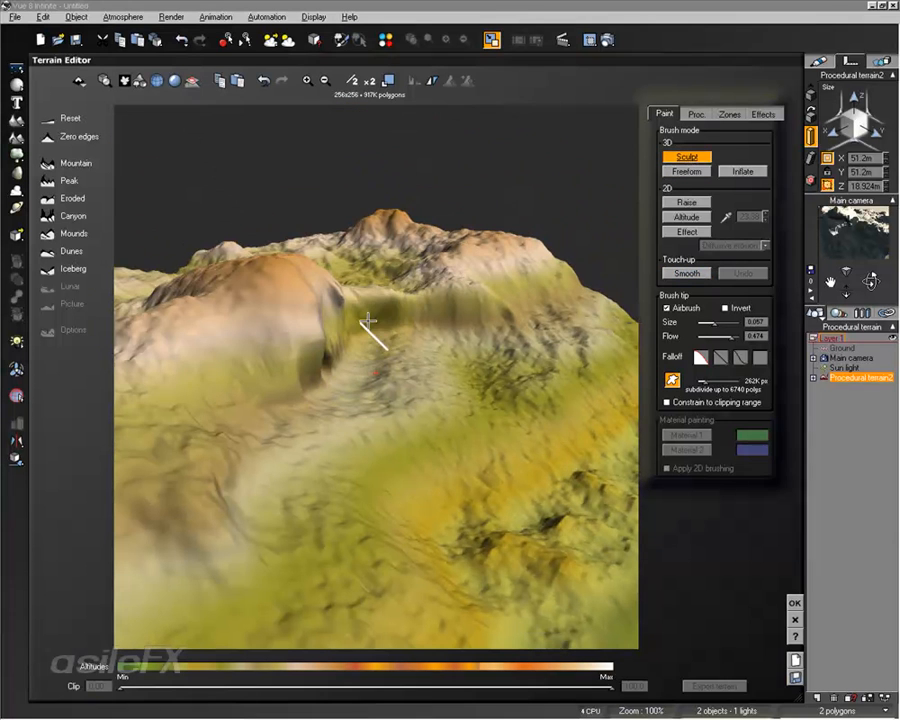
{"action": "mouse_move", "coordinate": [221, 322]}
{"action": "left_mouse_down"}
{"action": "mouse_move", "coordinate": [270, 322]}
{"action": "mouse_move", "coordinate": [345, 364]}
{"action": "mouse_move", "coordinate": [305, 535]}
{"action": "mouse_move", "coordinate": [416, 364]}
{"action": "mouse_move", "coordinate": [354, 290]}
{"action": "mouse_move", "coordinate": [484, 315]}
{"action": "mouse_move", "coordinate": [412, 347]}
{"action": "left_mouse_up"}
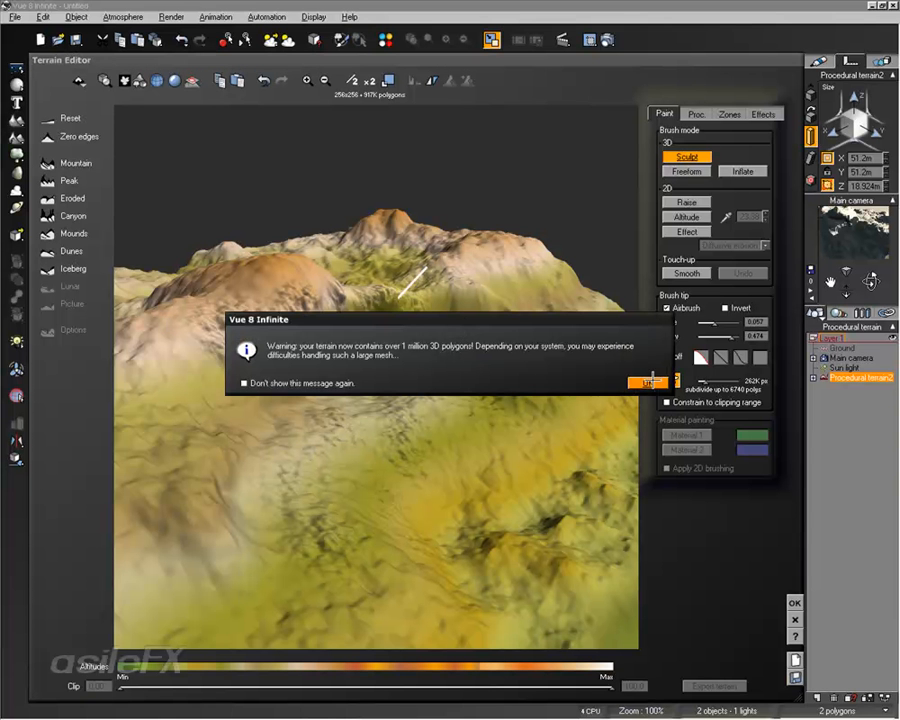
{"action": "left_click", "coordinate": [648, 381]}
Step: Reduce the brush subdivision to up to 1370 polys and sculpt rocky detail around the dome and its hollow
{"action": "scroll", "coordinate": [448, 378], "scroll_direction": "up", "scroll_amount": 3}
{"action": "left_click_drag", "start_coordinate": [709, 381], "coordinate": [699, 382]}
{"action": "left_click_drag", "start_coordinate": [256, 289], "coordinate": [260, 305]}
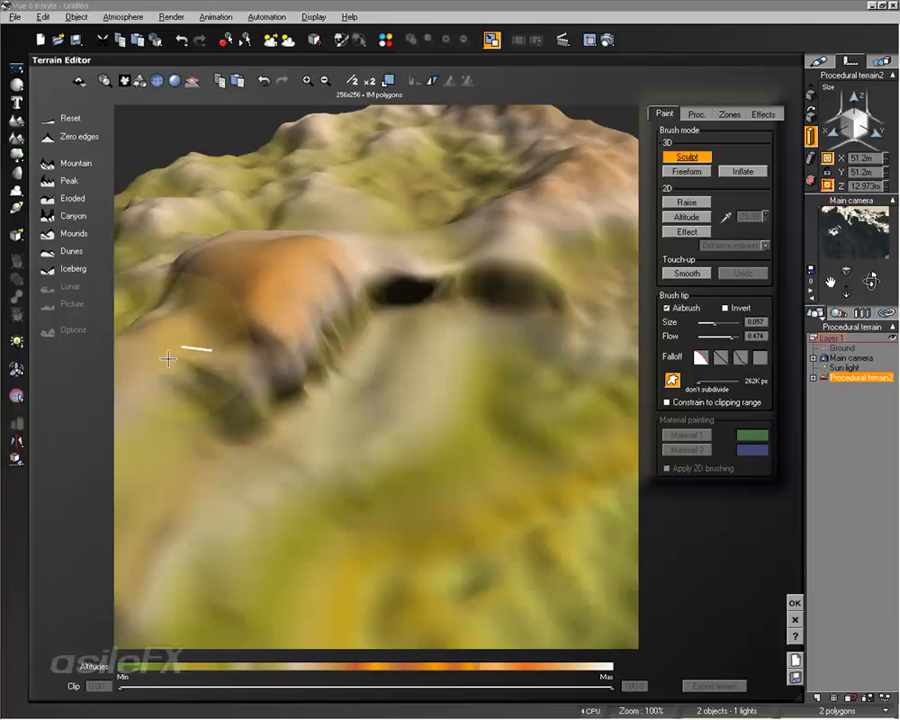
{"action": "right_click_drag", "start_coordinate": [431, 504], "coordinate": [433, 414]}
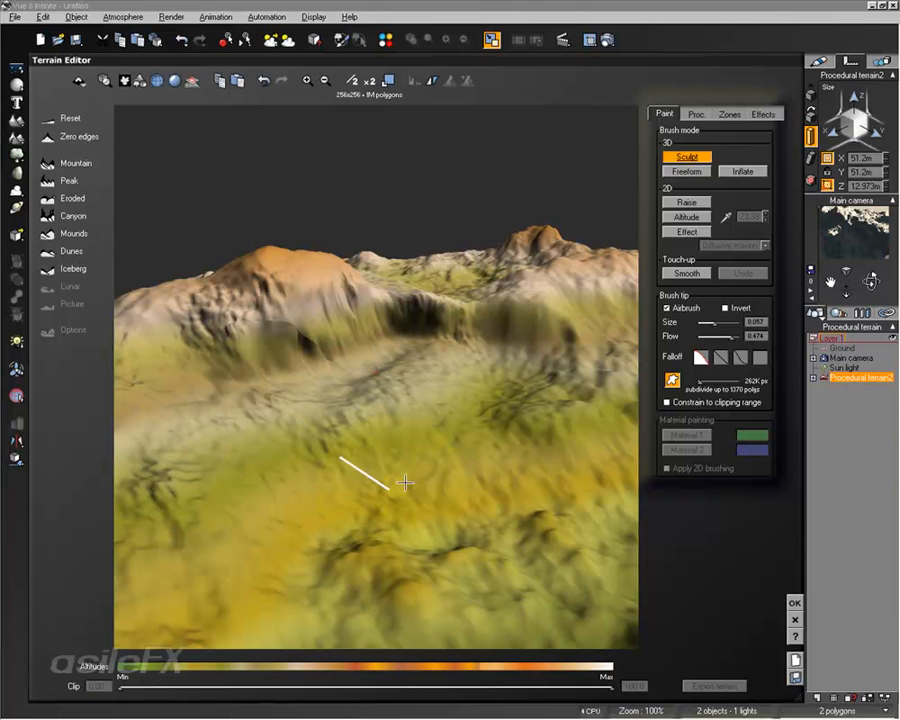
{"action": "mouse_move", "coordinate": [567, 314]}
{"action": "left_mouse_down"}
{"action": "mouse_move", "coordinate": [483, 306]}
{"action": "mouse_move", "coordinate": [374, 264]}
{"action": "mouse_move", "coordinate": [293, 285]}
{"action": "left_mouse_up"}
{"action": "right_click_drag", "start_coordinate": [270, 350], "coordinate": [200, 420]}
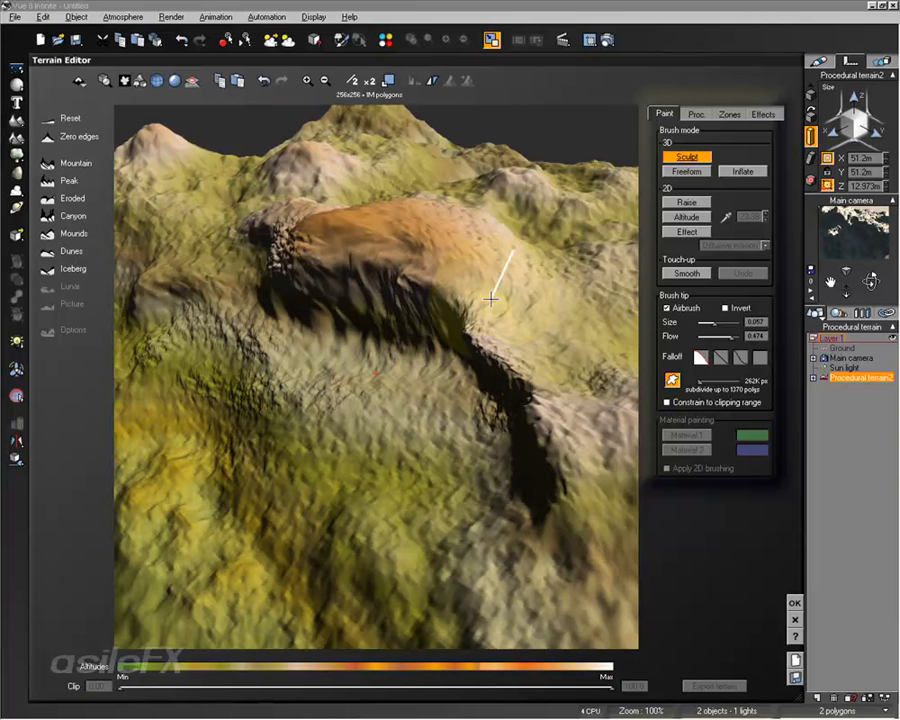
Step: Reshape the rocky rim of the dome's overhang with the Freeform brush and inspect it from a lower angle
{"action": "left_click", "coordinate": [687, 171]}
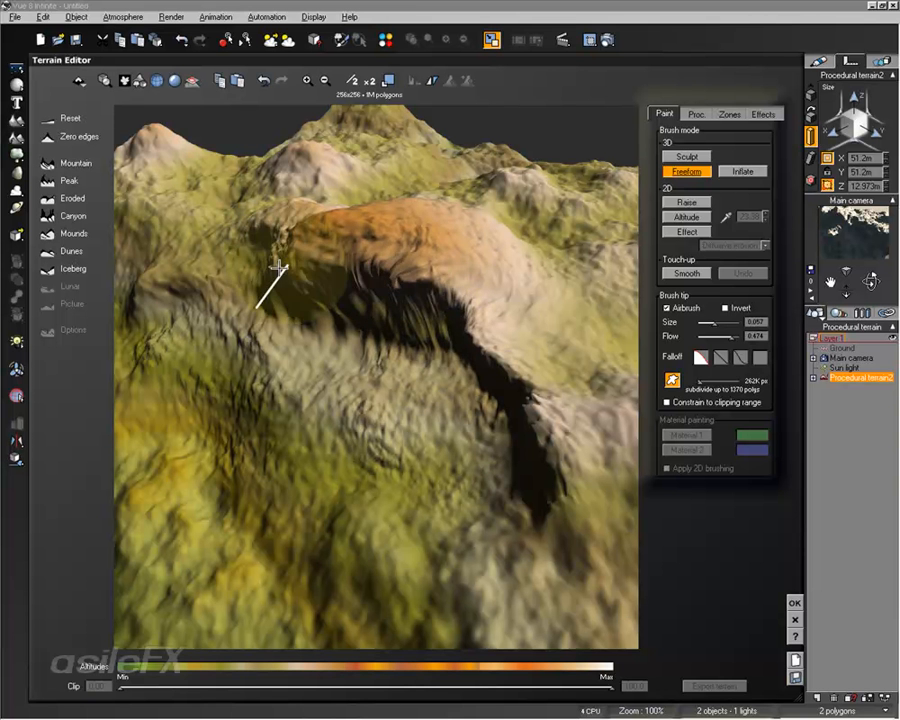
{"action": "mouse_move", "coordinate": [350, 206]}
{"action": "right_mouse_down"}
{"action": "mouse_move", "coordinate": [390, 356]}
{"action": "mouse_move", "coordinate": [377, 342]}
{"action": "right_mouse_up"}
{"action": "right_click_drag", "start_coordinate": [428, 316], "coordinate": [244, 618]}
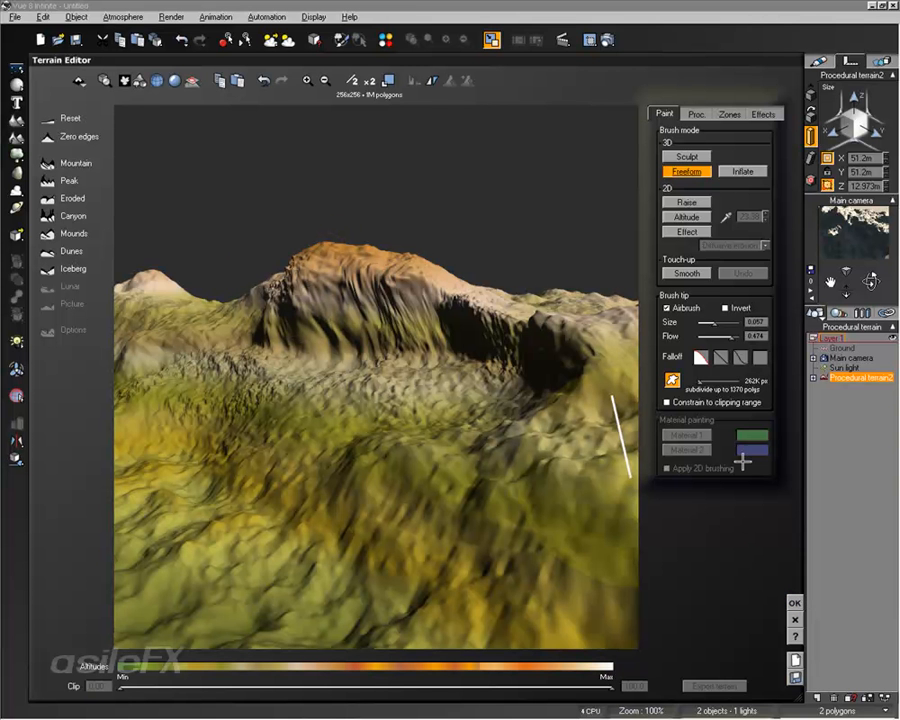
Step: Brush raised detail across the dome's upper surface and the surrounding slopes with the 2D Raise brush
{"action": "left_click", "coordinate": [688, 205]}
{"action": "right_click_drag", "start_coordinate": [414, 421], "coordinate": [392, 437]}
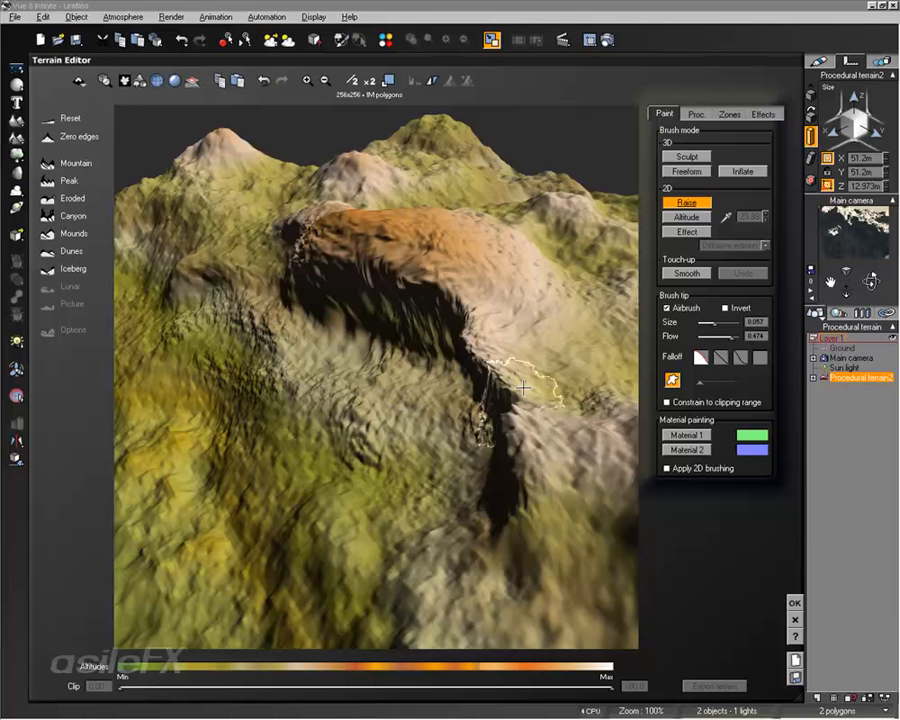
{"action": "mouse_move", "coordinate": [456, 268]}
{"action": "left_mouse_down"}
{"action": "mouse_move", "coordinate": [522, 295]}
{"action": "mouse_move", "coordinate": [534, 384]}
{"action": "mouse_move", "coordinate": [513, 476]}
{"action": "mouse_move", "coordinate": [454, 573]}
{"action": "mouse_move", "coordinate": [291, 412]}
{"action": "mouse_move", "coordinate": [235, 438]}
{"action": "mouse_move", "coordinate": [174, 532]}
{"action": "mouse_move", "coordinate": [290, 555]}
{"action": "mouse_move", "coordinate": [416, 564]}
{"action": "left_mouse_up"}
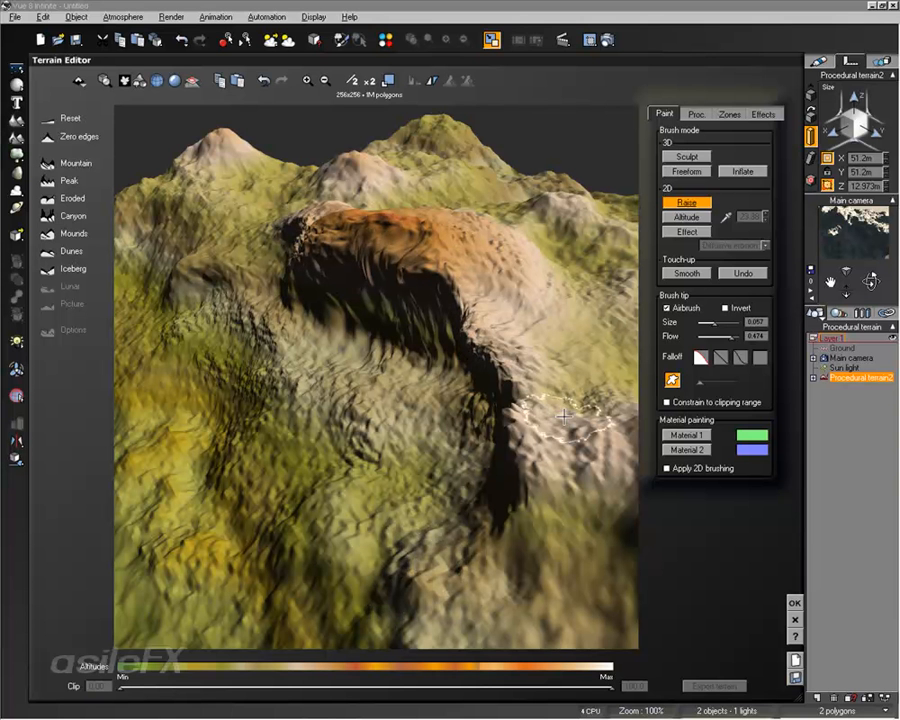
{"action": "left_click", "coordinate": [687, 273]}
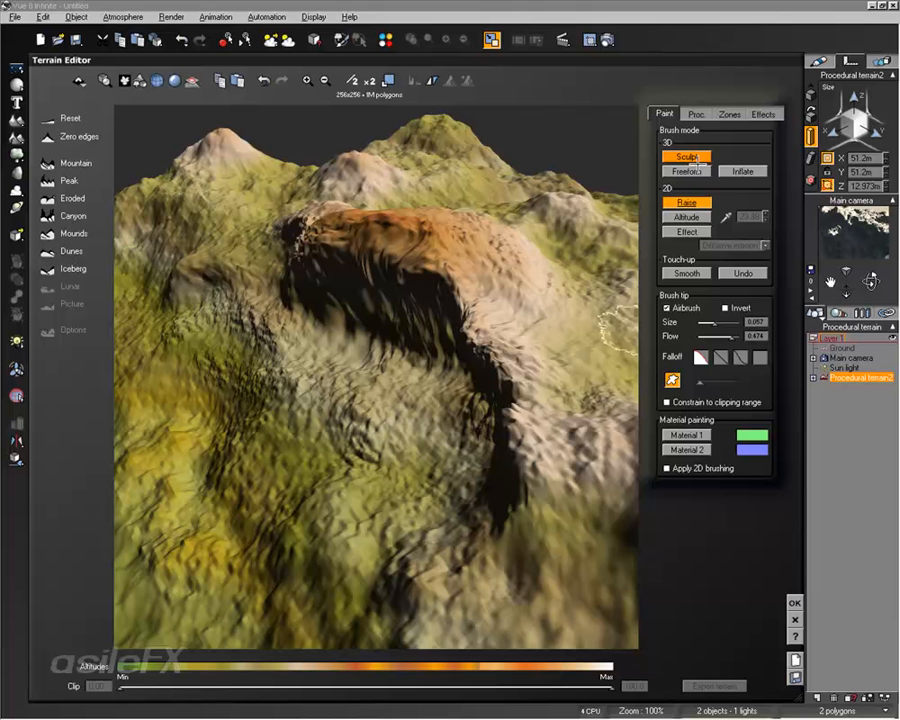
{"action": "right_click_drag", "start_coordinate": [510, 258], "coordinate": [560, 345]}
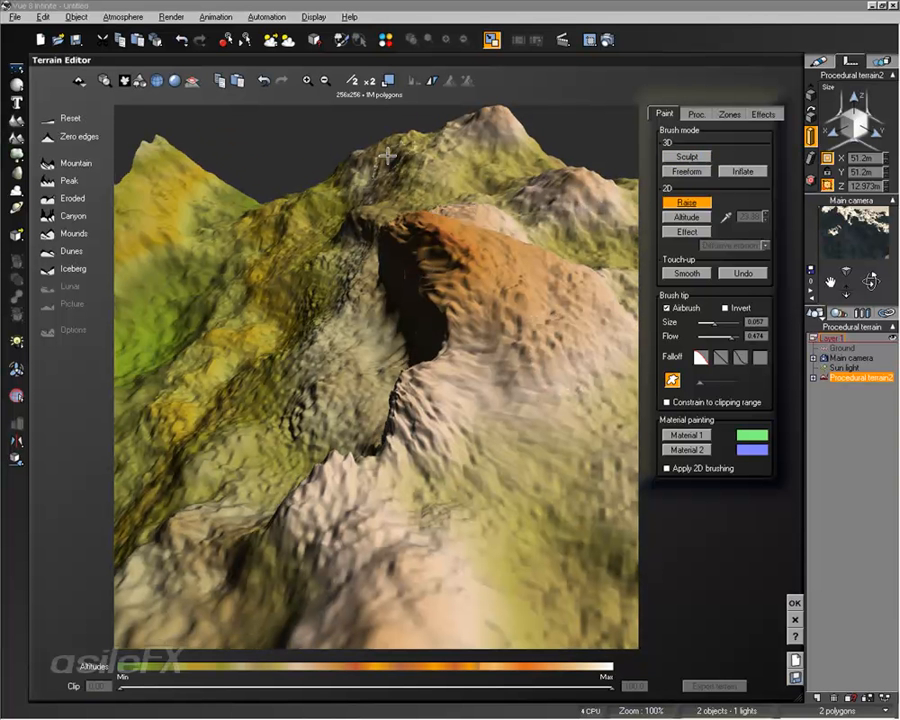
{"action": "mouse_move", "coordinate": [148, 301]}
{"action": "right_mouse_down"}
{"action": "mouse_move", "coordinate": [335, 466]}
{"action": "mouse_move", "coordinate": [382, 432]}
{"action": "right_mouse_up"}
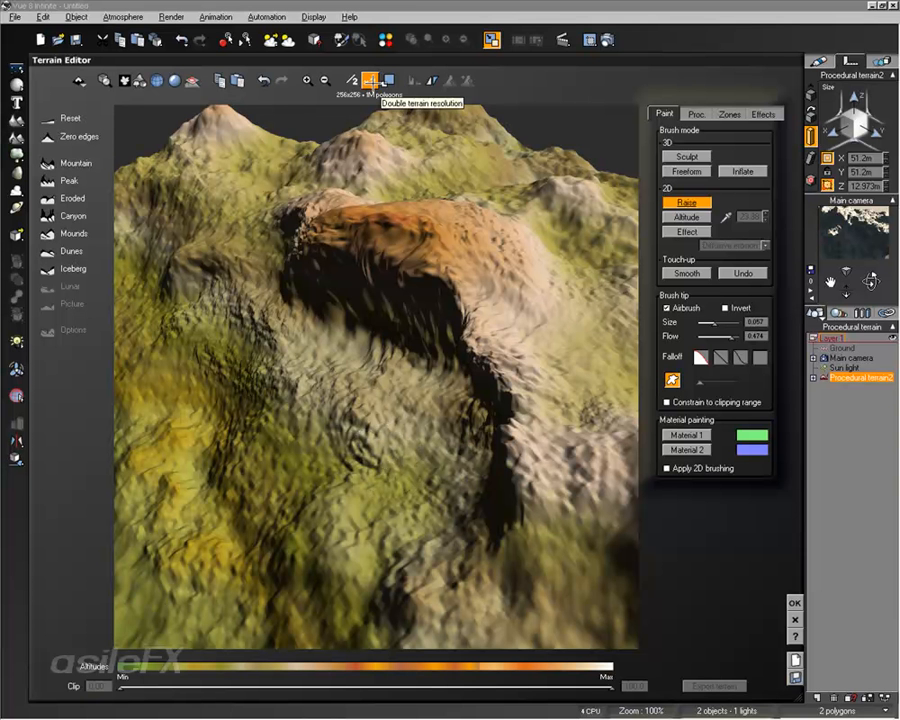
Step: Double the terrain resolution to 512x512 and raise finer rocky detail along the slope beside the dome's hollow
{"action": "left_click", "coordinate": [370, 80]}
{"action": "right_click_drag", "start_coordinate": [530, 280], "coordinate": [490, 330]}
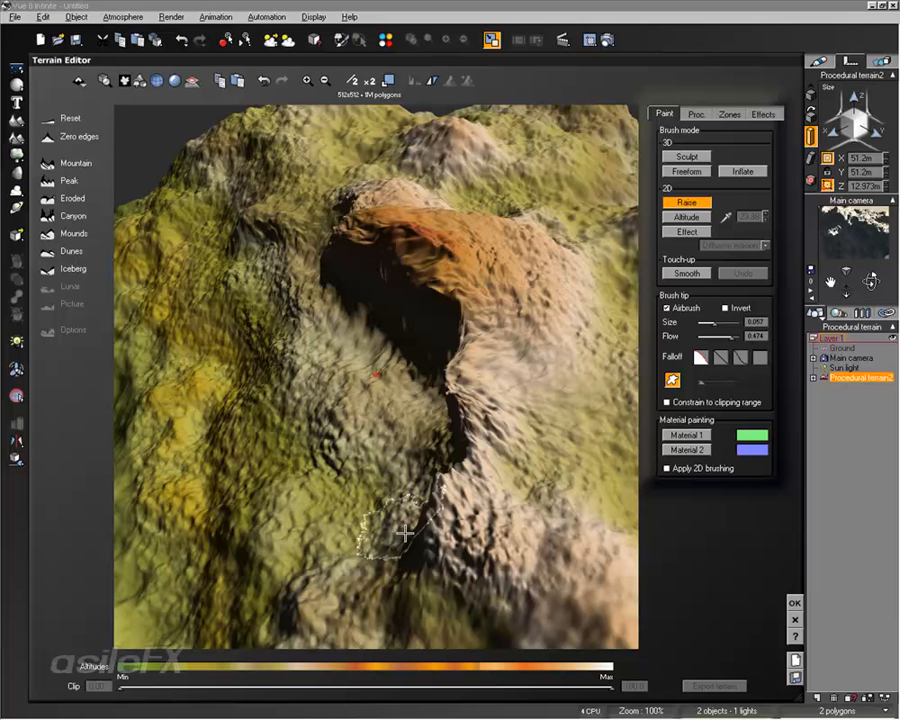
{"action": "left_click_drag", "start_coordinate": [516, 400], "coordinate": [553, 468]}
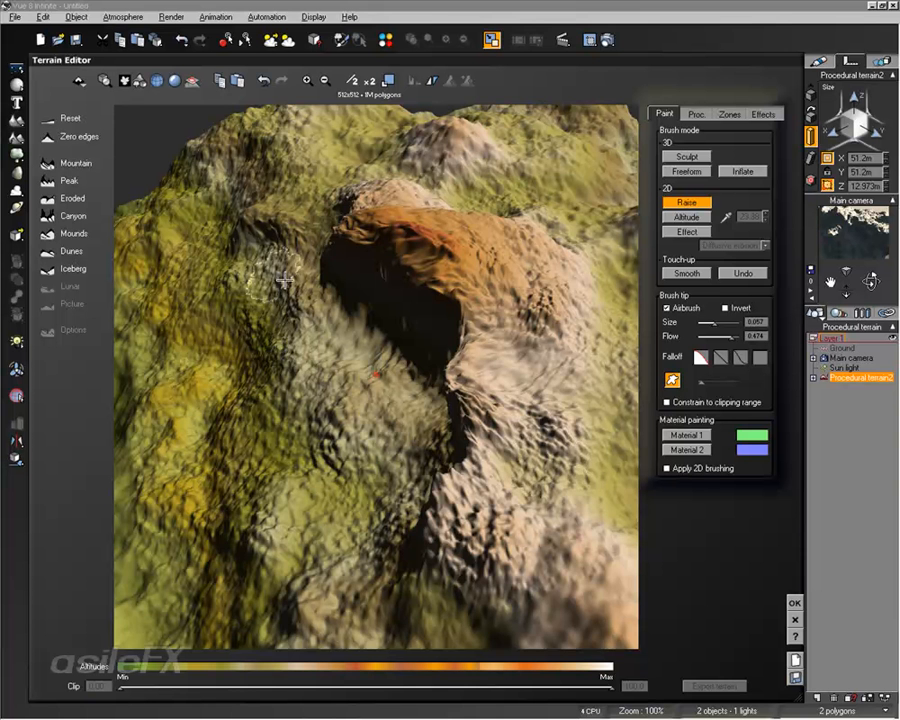
Step: Reset the terrain's brush edits and choose the second brush falloff shape for material painting
{"action": "left_click", "coordinate": [46, 117]}
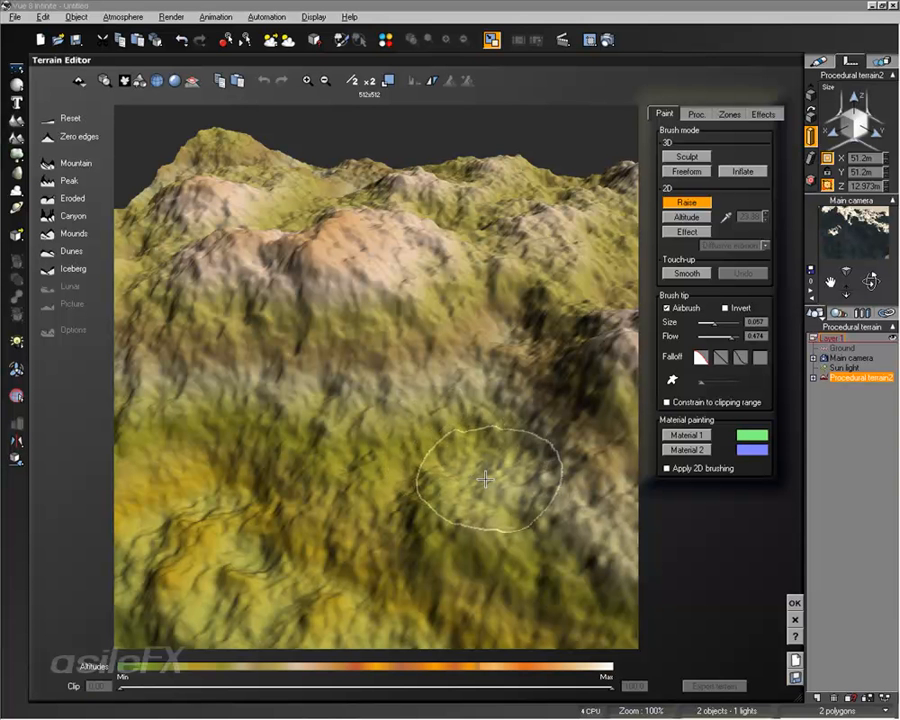
{"action": "left_click", "coordinate": [720, 357]}
{"action": "left_click", "coordinate": [700, 449]}
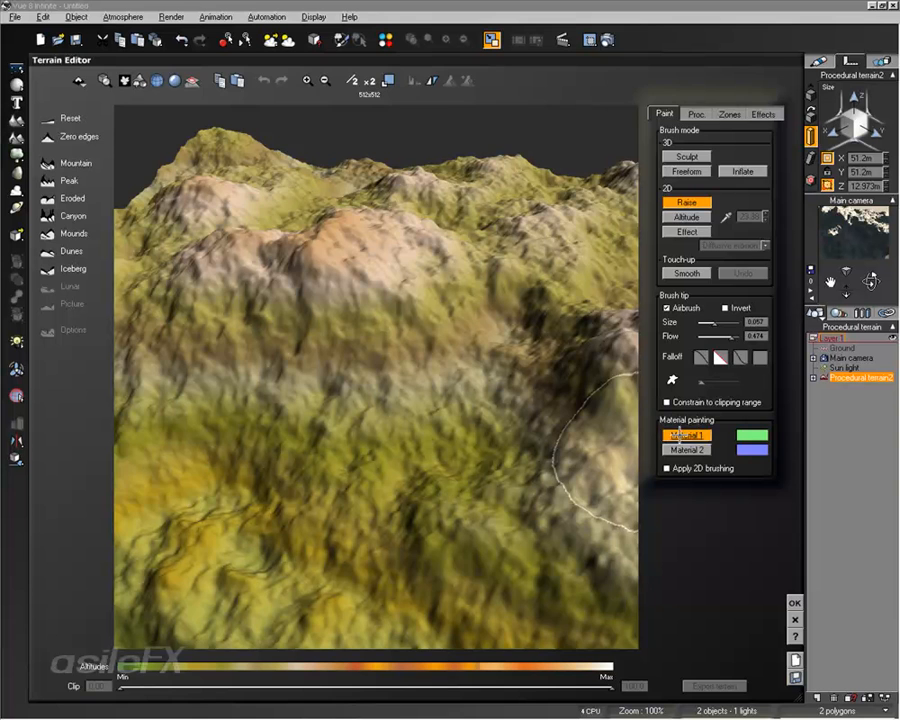
Step: Load Large Scale Pale Grass from the Material Layers collection as Material 2 and accept the terrain edits
{"action": "double_click", "coordinate": [673, 436]}
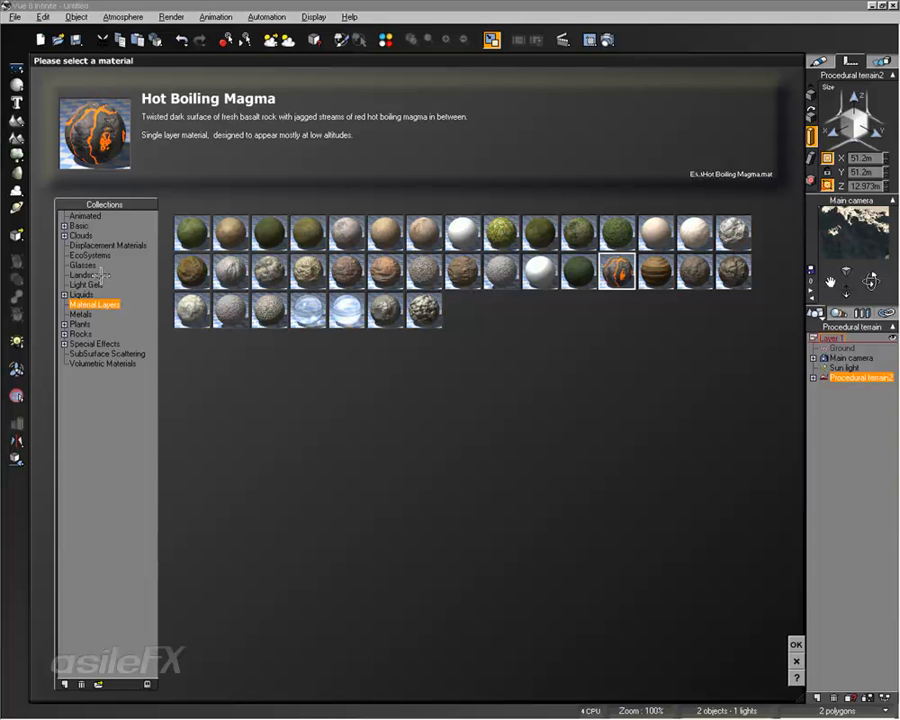
{"action": "left_click", "coordinate": [303, 224]}
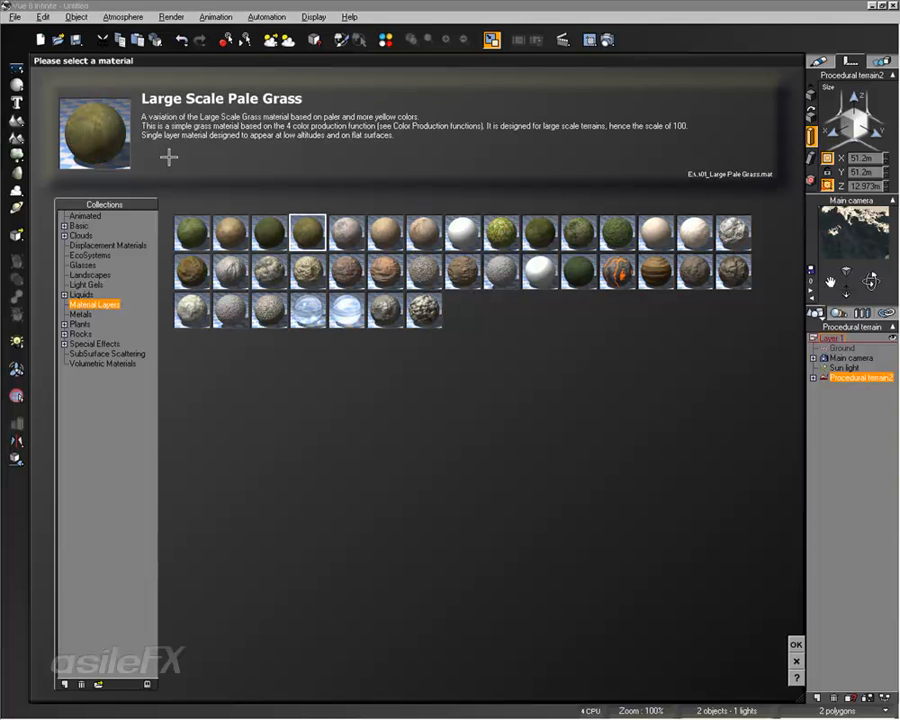
{"action": "left_click", "coordinate": [795, 645]}
{"action": "left_click", "coordinate": [686, 450]}
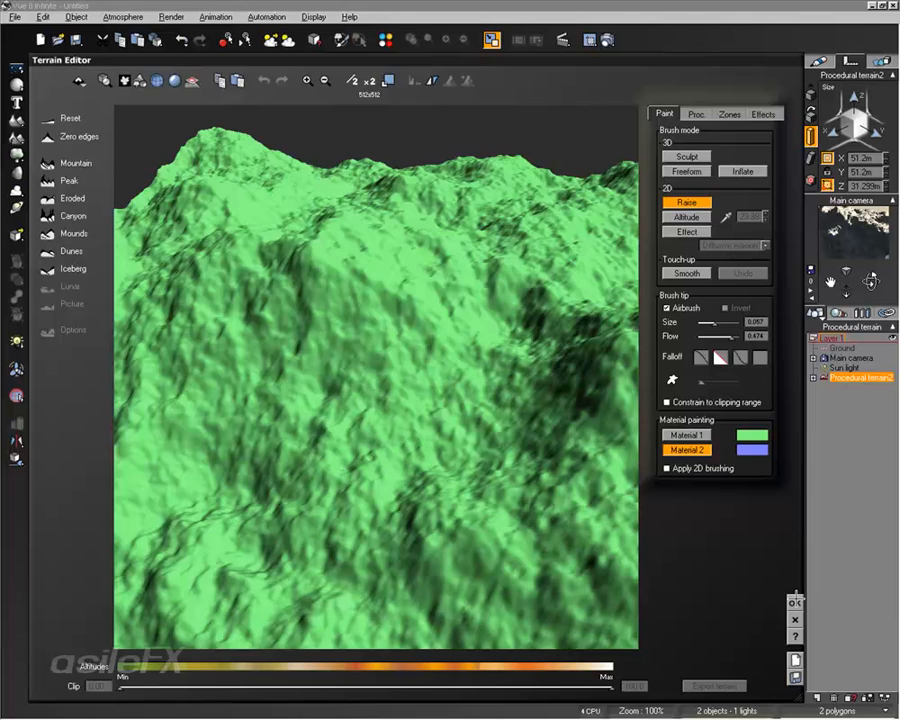
{"action": "left_click", "coordinate": [795, 603]}
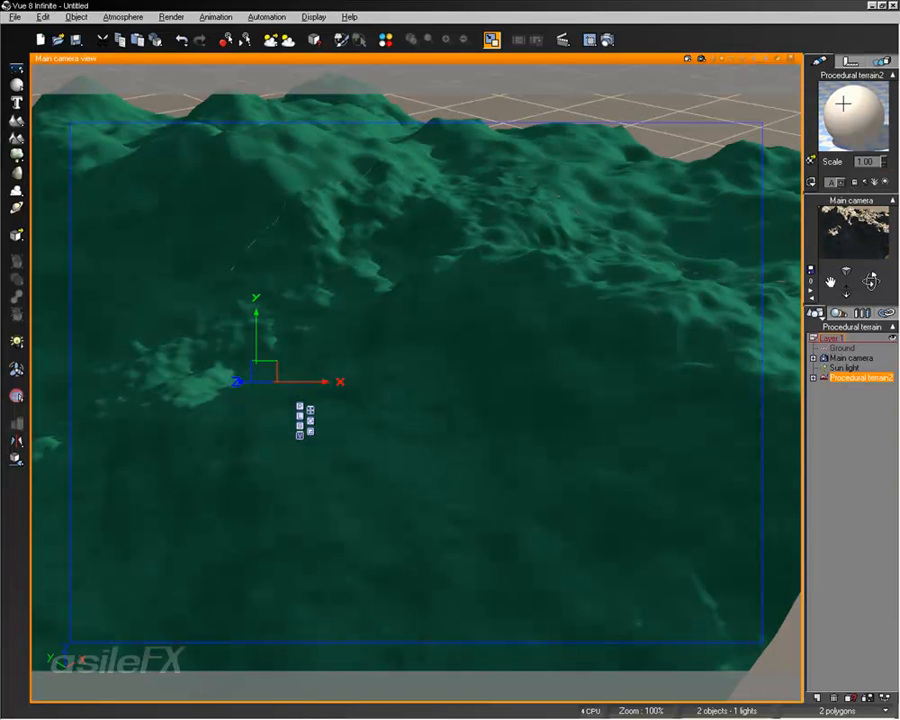
Step: Replace Material 1 in the terrain's mixed material with Large Scale Rock, ignoring its alpha information
{"action": "double_click", "coordinate": [843, 103]}
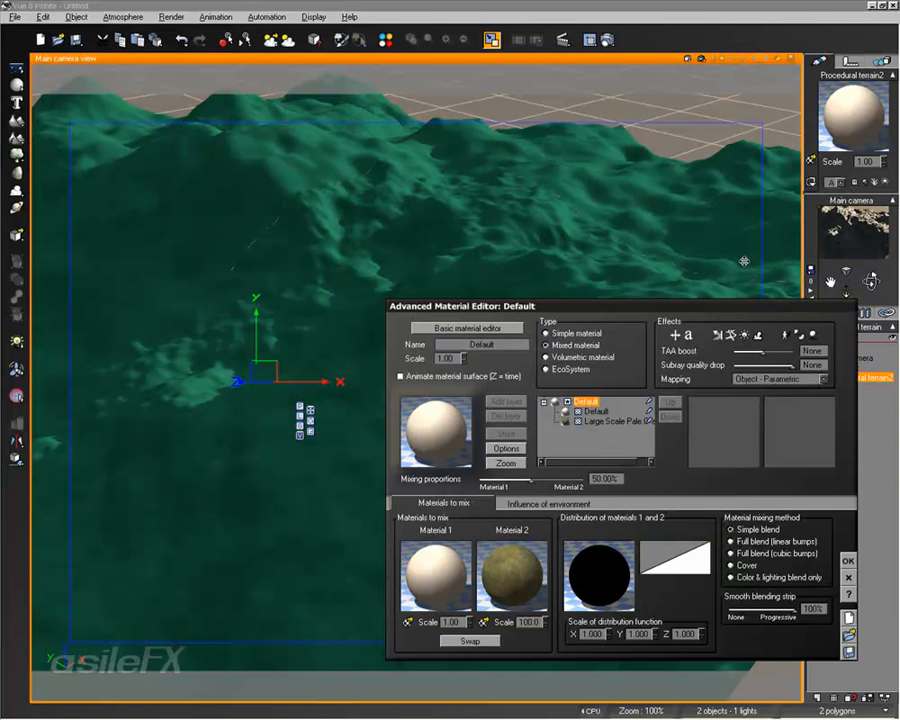
{"action": "double_click", "coordinate": [493, 588]}
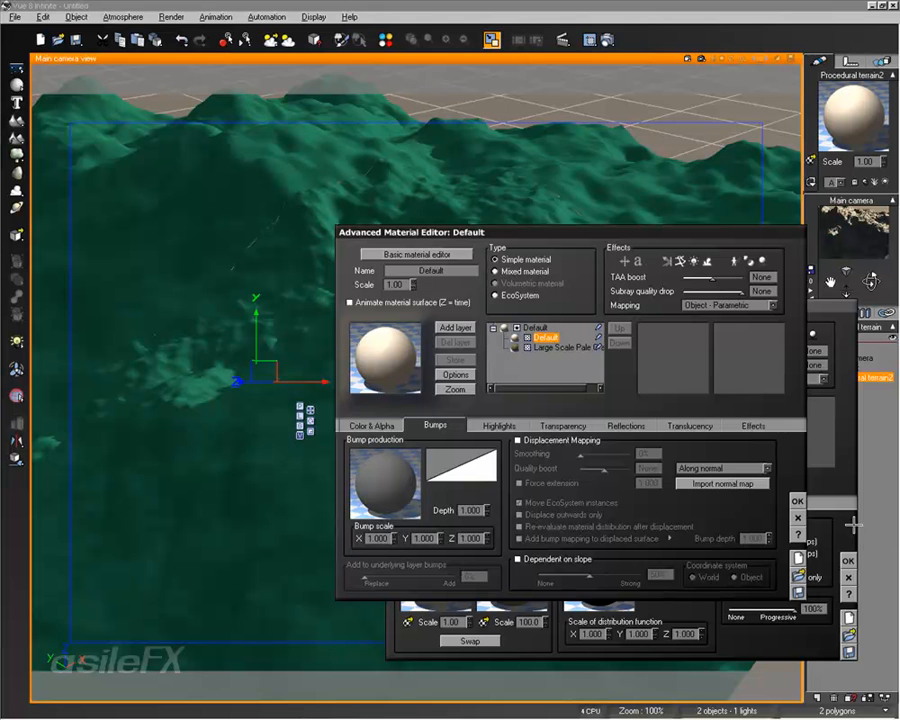
{"action": "double_click", "coordinate": [402, 353]}
{"action": "left_click", "coordinate": [347, 232]}
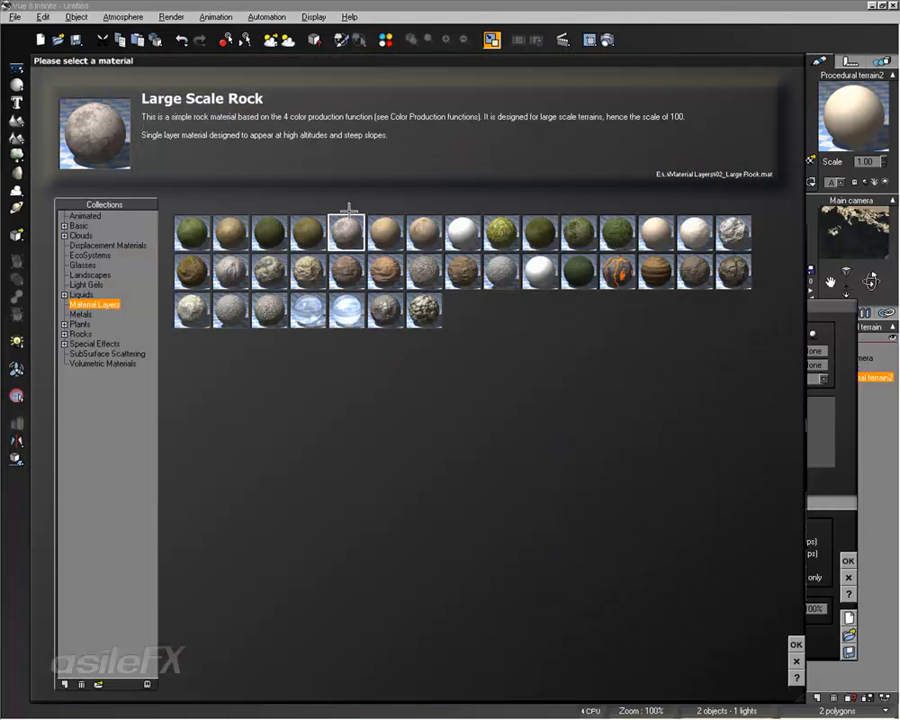
{"action": "left_click", "coordinate": [793, 644]}
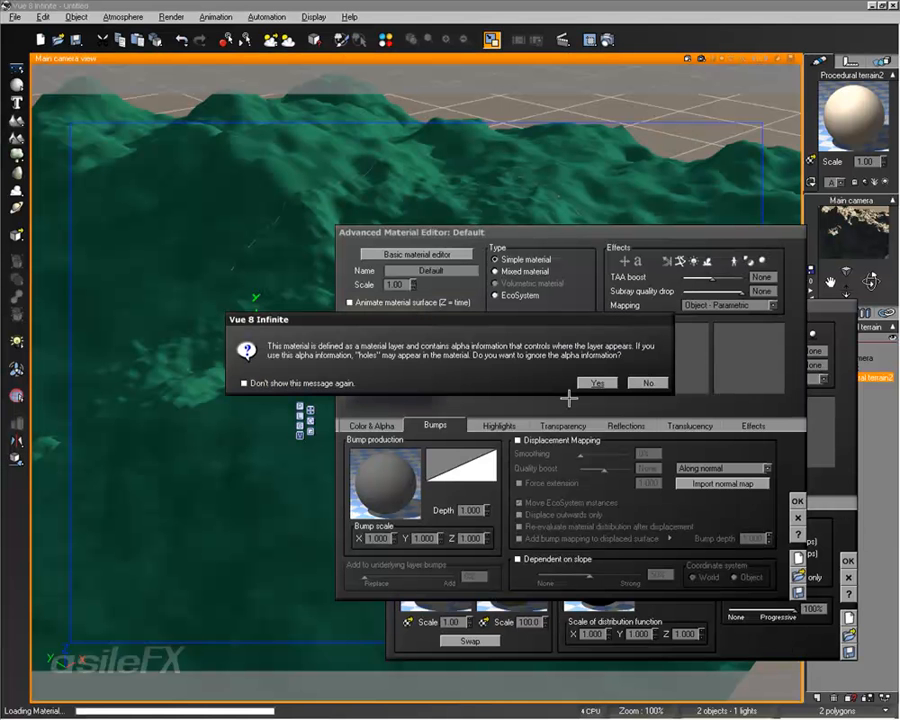
{"action": "left_click", "coordinate": [597, 386]}
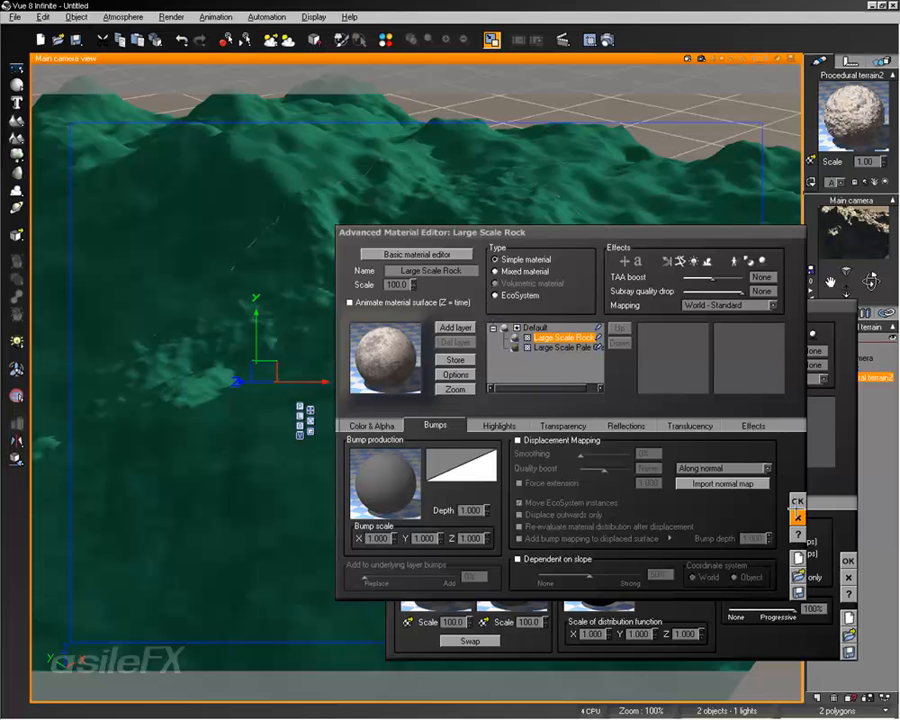
{"action": "left_click", "coordinate": [797, 500]}
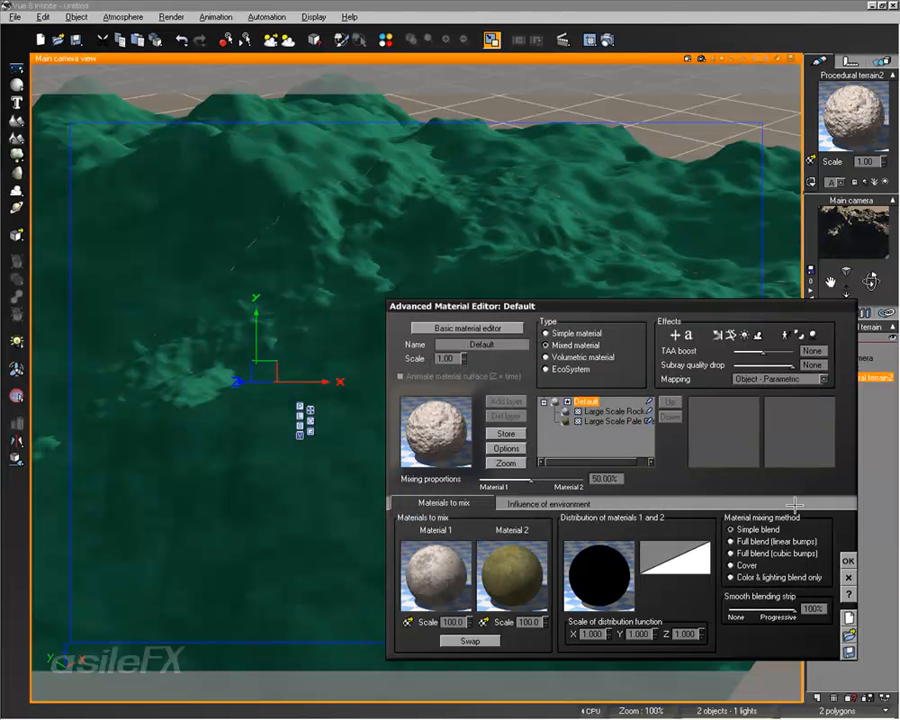
{"action": "left_click", "coordinate": [848, 561]}
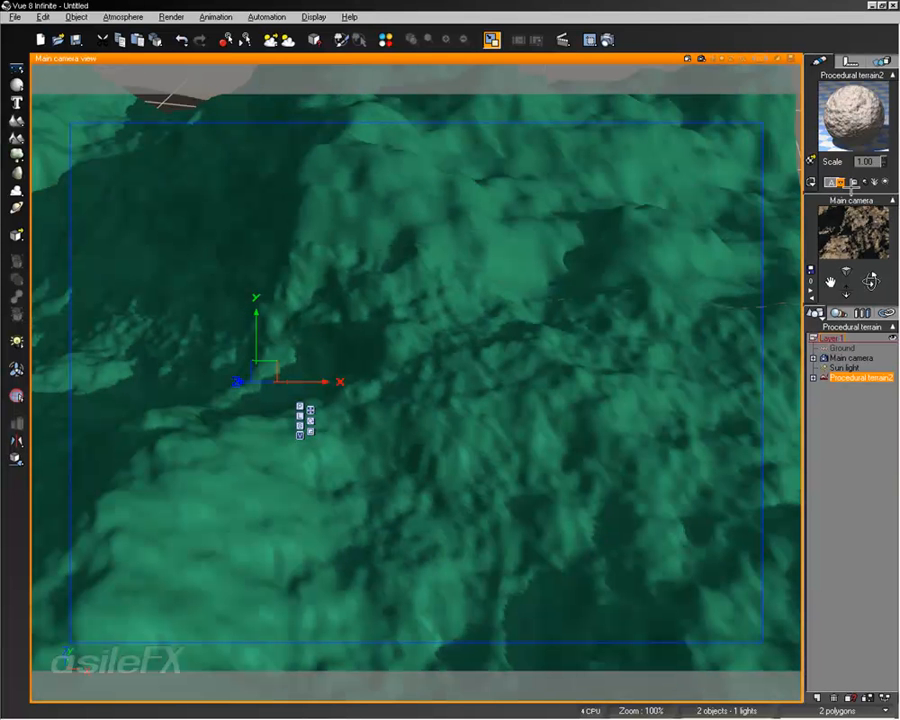
Step: Reopen the terrain for editing and paint Material 2 across the central slope and up the neighbouring hill
{"action": "right_click", "coordinate": [487, 326]}
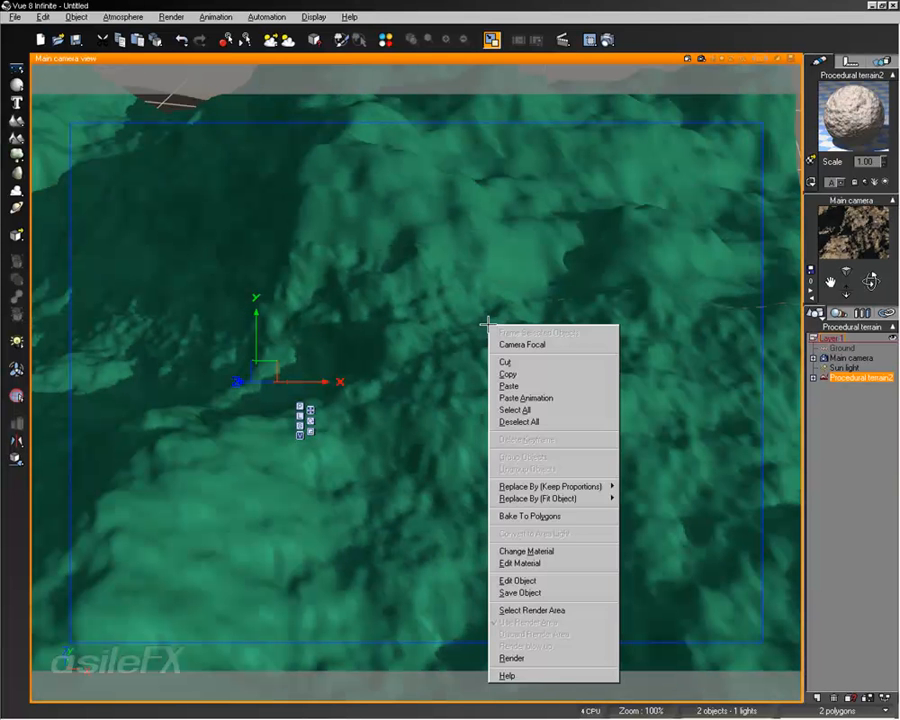
{"action": "left_click", "coordinate": [578, 584]}
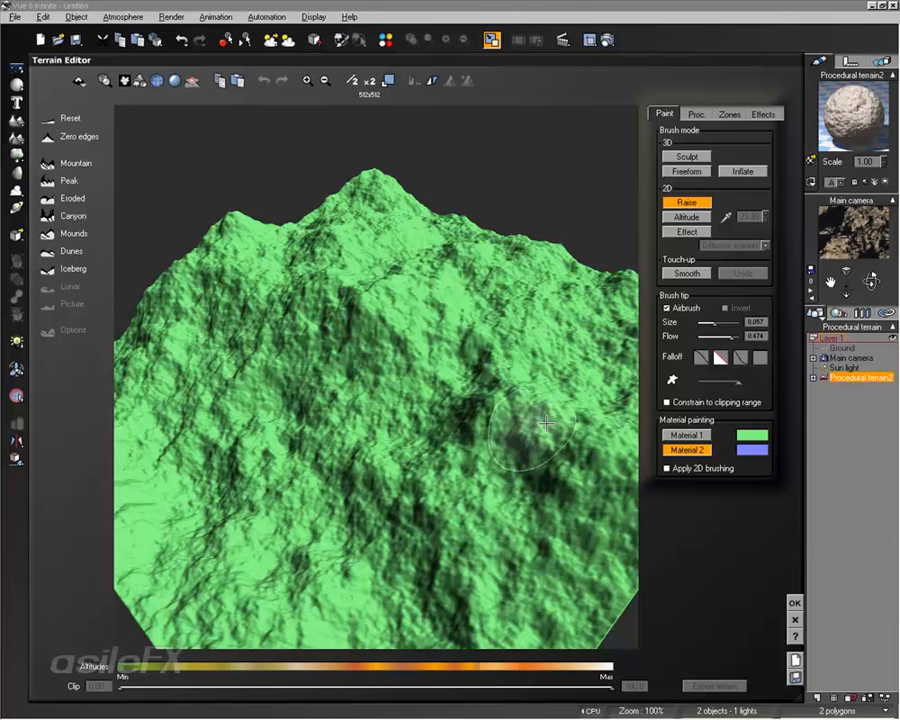
{"action": "mouse_move", "coordinate": [489, 407]}
{"action": "right_mouse_down"}
{"action": "mouse_move", "coordinate": [518, 426]}
{"action": "mouse_move", "coordinate": [512, 396]}
{"action": "right_mouse_up"}
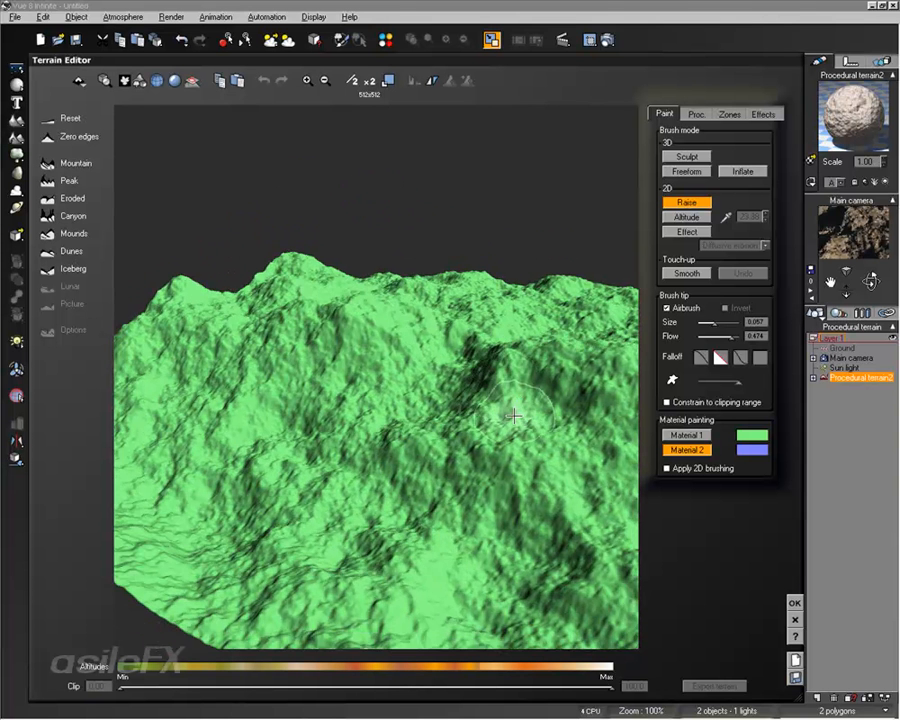
{"action": "scroll", "coordinate": [516, 410], "scroll_direction": "up", "scroll_amount": 3}
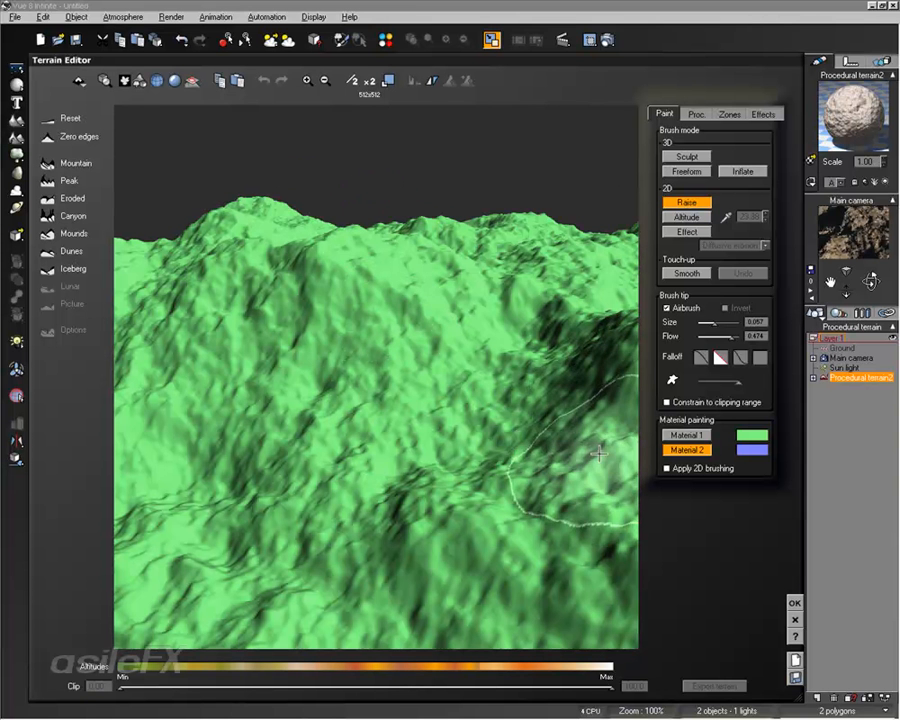
{"action": "mouse_move", "coordinate": [470, 305]}
{"action": "left_mouse_down"}
{"action": "mouse_move", "coordinate": [284, 334]}
{"action": "mouse_move", "coordinate": [321, 278]}
{"action": "mouse_move", "coordinate": [575, 372]}
{"action": "mouse_move", "coordinate": [502, 500]}
{"action": "mouse_move", "coordinate": [228, 385]}
{"action": "mouse_move", "coordinate": [142, 434]}
{"action": "left_mouse_up"}
{"action": "mouse_move", "coordinate": [180, 432]}
{"action": "right_mouse_down"}
{"action": "mouse_move", "coordinate": [269, 460]}
{"action": "mouse_move", "coordinate": [366, 400]}
{"action": "right_mouse_up"}
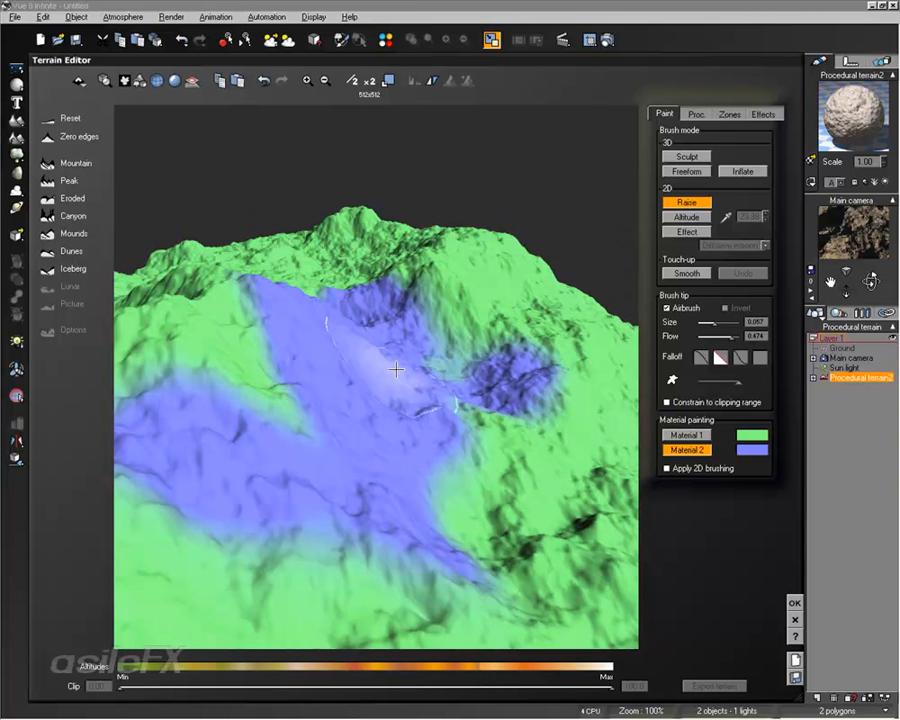
{"action": "left_click_drag", "start_coordinate": [478, 305], "coordinate": [533, 283]}
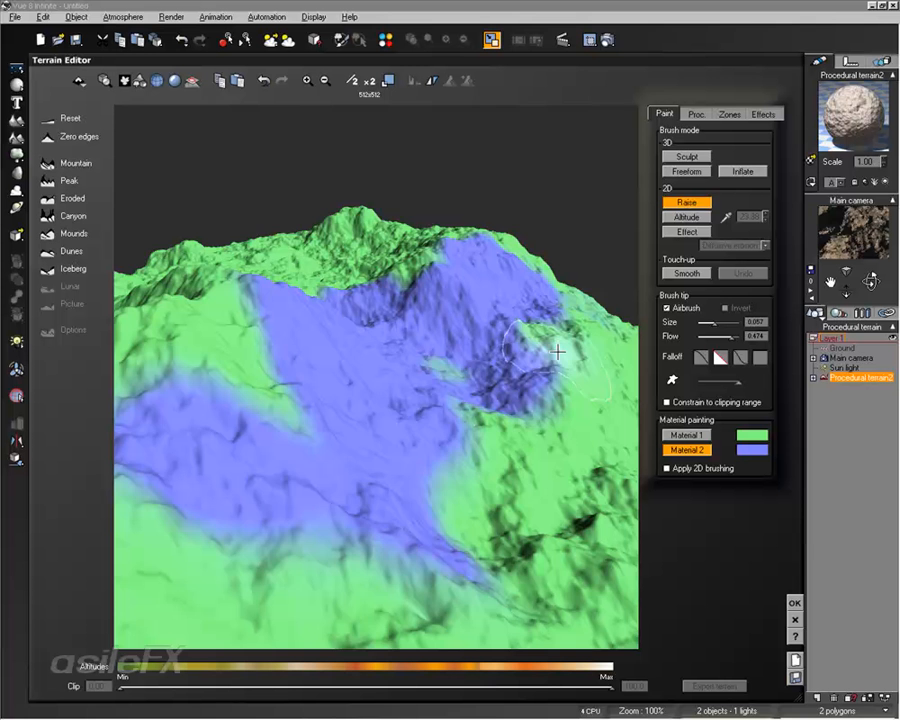
Step: Extend the Material 2 painting over the rest of the hillside and the foreground slopes, and accept the terrain edits
{"action": "right_click_drag", "start_coordinate": [327, 534], "coordinate": [411, 506]}
{"action": "mouse_move", "coordinate": [411, 506]}
{"action": "left_mouse_down"}
{"action": "mouse_move", "coordinate": [464, 565]}
{"action": "mouse_move", "coordinate": [520, 472]}
{"action": "left_mouse_up"}
{"action": "mouse_move", "coordinate": [520, 472]}
{"action": "right_mouse_down"}
{"action": "mouse_move", "coordinate": [406, 438]}
{"action": "mouse_move", "coordinate": [404, 415]}
{"action": "right_mouse_up"}
{"action": "mouse_move", "coordinate": [220, 400]}
{"action": "left_mouse_down"}
{"action": "mouse_move", "coordinate": [255, 374]}
{"action": "mouse_move", "coordinate": [407, 481]}
{"action": "mouse_move", "coordinate": [336, 575]}
{"action": "left_mouse_up"}
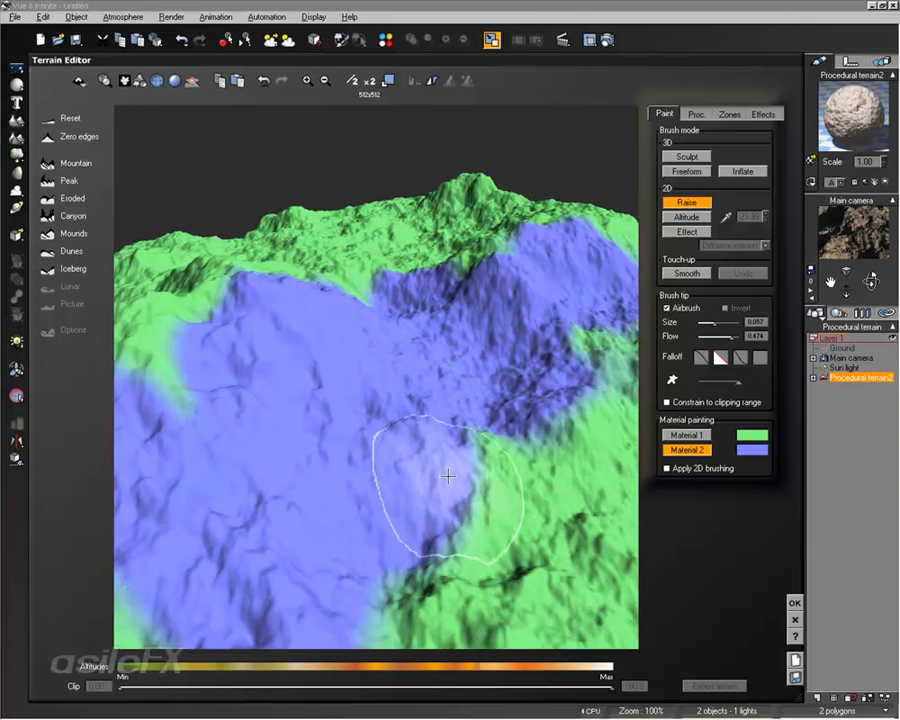
{"action": "scroll", "coordinate": [336, 575], "scroll_direction": "down", "scroll_amount": 4}
{"action": "scroll", "coordinate": [440, 472], "scroll_direction": "up", "scroll_amount": 2}
{"action": "mouse_move", "coordinate": [245, 502]}
{"action": "left_mouse_down"}
{"action": "mouse_move", "coordinate": [107, 590]}
{"action": "mouse_move", "coordinate": [231, 526]}
{"action": "mouse_move", "coordinate": [438, 342]}
{"action": "mouse_move", "coordinate": [558, 281]}
{"action": "mouse_move", "coordinate": [605, 303]}
{"action": "left_mouse_up"}
{"action": "mouse_move", "coordinate": [541, 390]}
{"action": "right_mouse_down"}
{"action": "mouse_move", "coordinate": [520, 395]}
{"action": "mouse_move", "coordinate": [740, 617]}
{"action": "right_mouse_up"}
{"action": "left_click", "coordinate": [793, 601]}
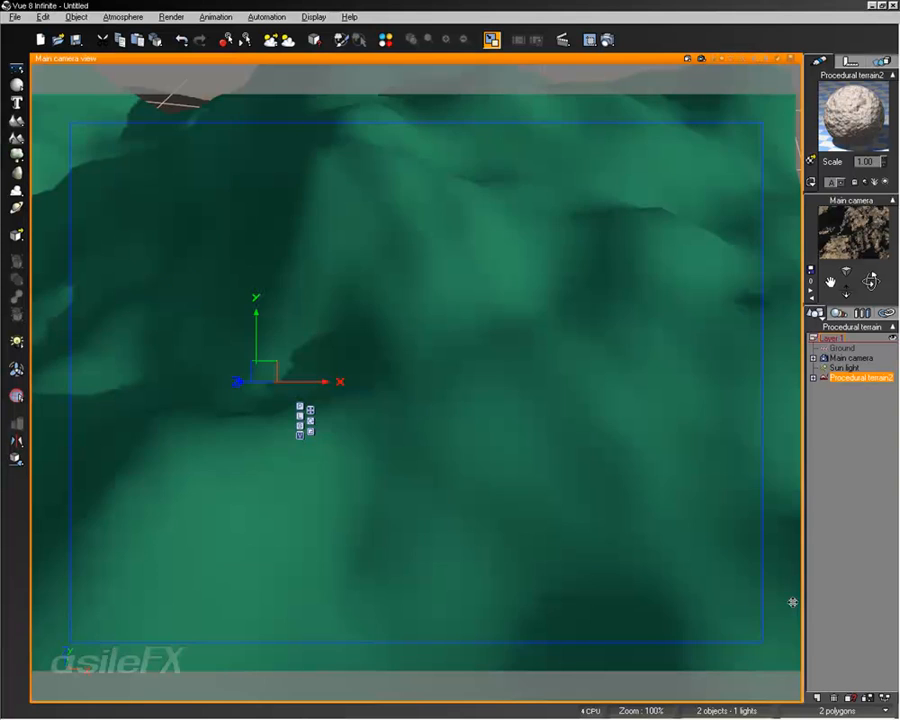
Step: Set the sun's azimuth to 145.47 in the atmosphere settings to relight the terrain
{"action": "left_click_drag", "start_coordinate": [847, 288], "coordinate": [849, 290]}
{"action": "left_click", "coordinate": [123, 17]}
{"action": "left_click", "coordinate": [110, 74]}
{"action": "left_click", "coordinate": [244, 127]}
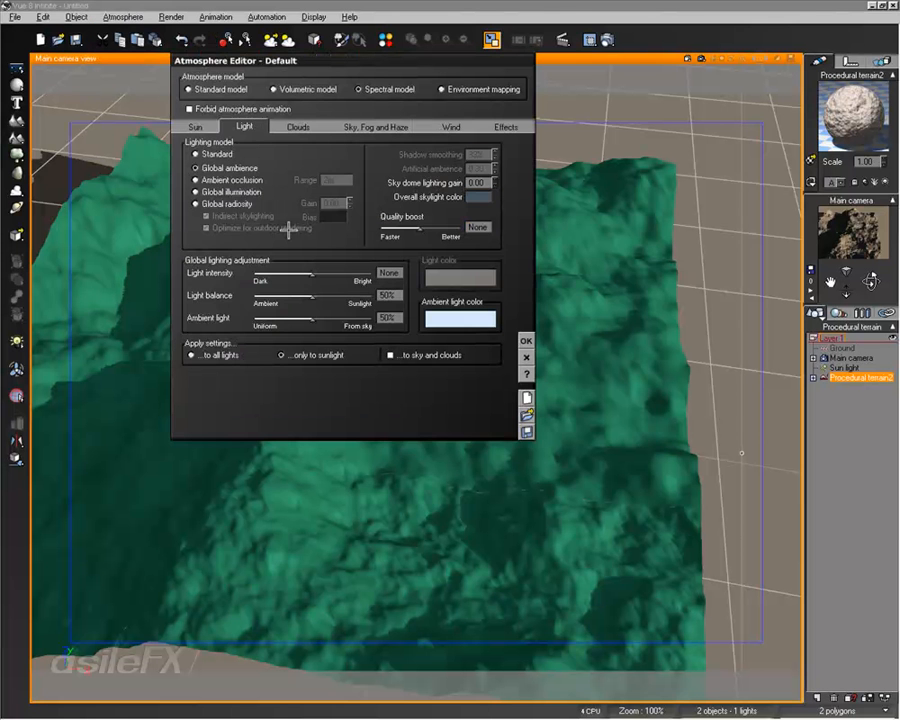
{"action": "left_click", "coordinate": [203, 127]}
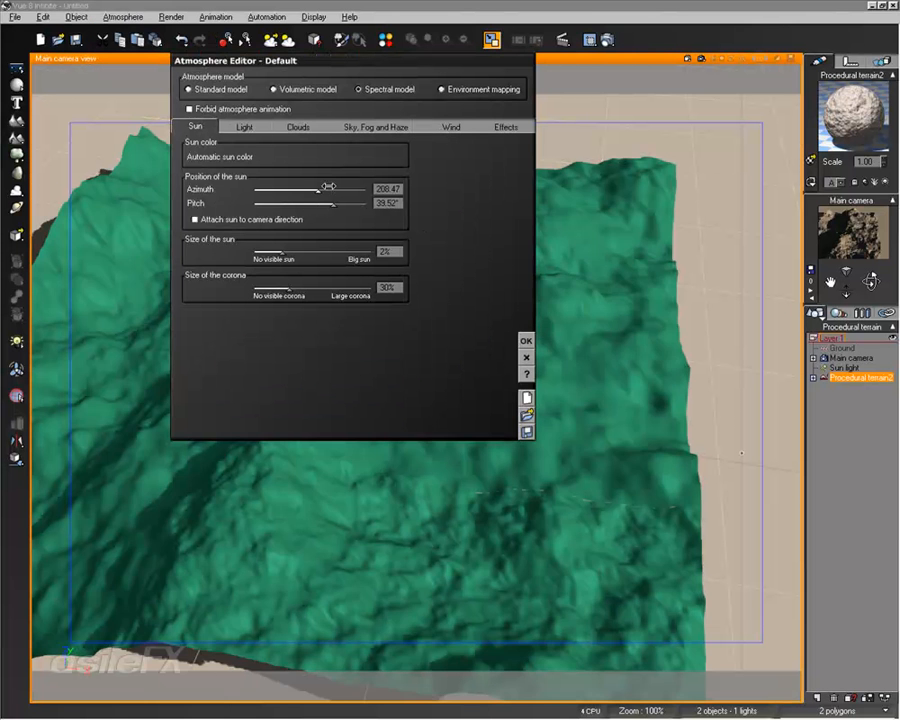
{"action": "left_click_drag", "start_coordinate": [331, 187], "coordinate": [298, 185]}
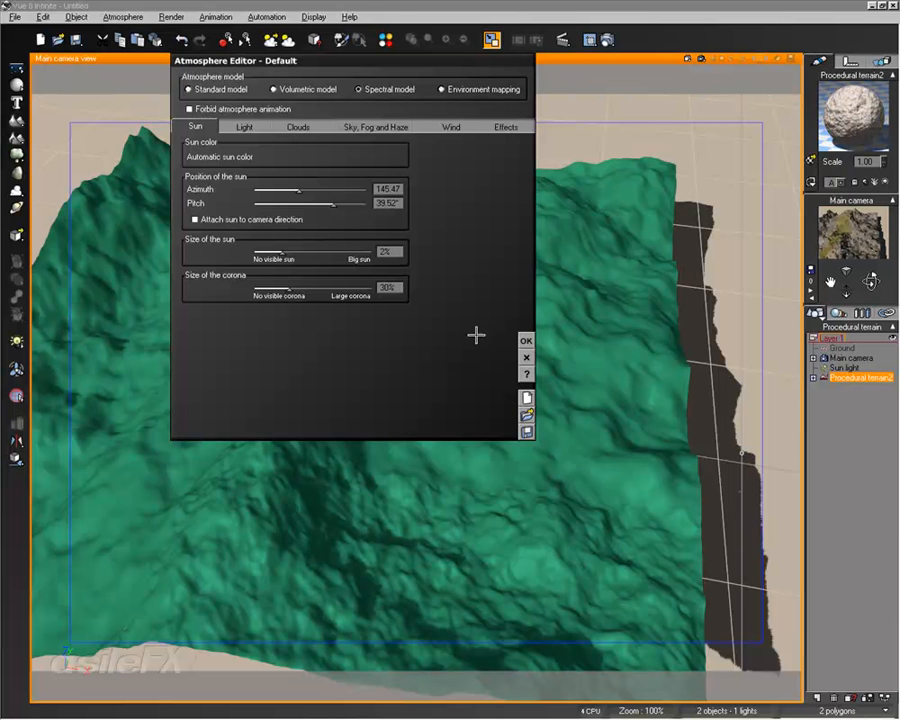
{"action": "left_click", "coordinate": [527, 340]}
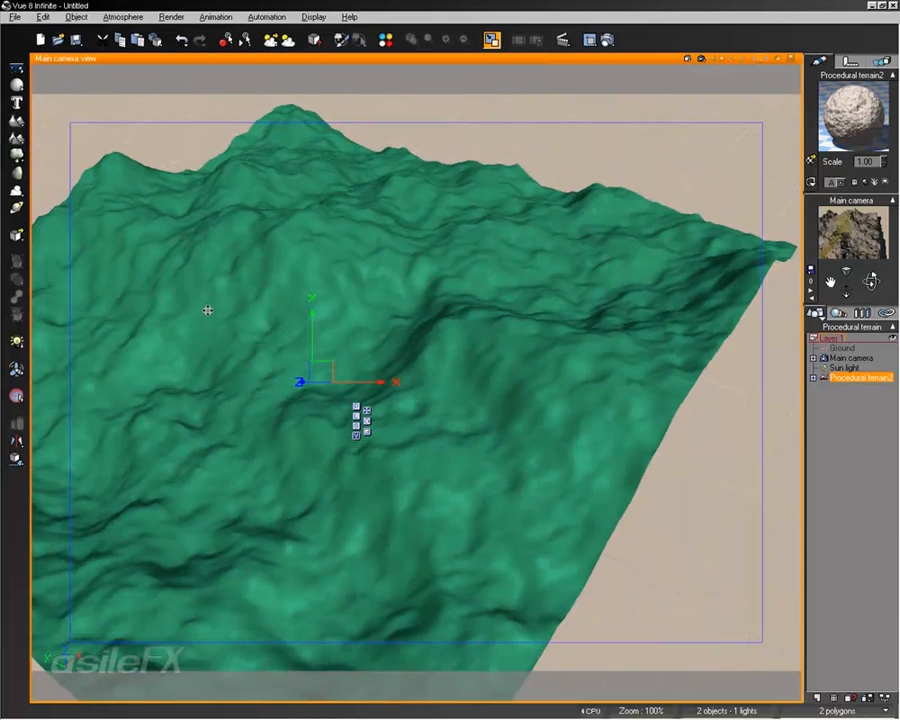
Step: Frame the painted slope up close in the main camera view and render it
{"action": "right_click_drag", "start_coordinate": [208, 310], "coordinate": [394, 398]}
{"action": "scroll", "coordinate": [394, 398], "scroll_direction": "up", "scroll_amount": 5}
{"action": "scroll", "coordinate": [406, 397], "scroll_direction": "down", "scroll_amount": 3}
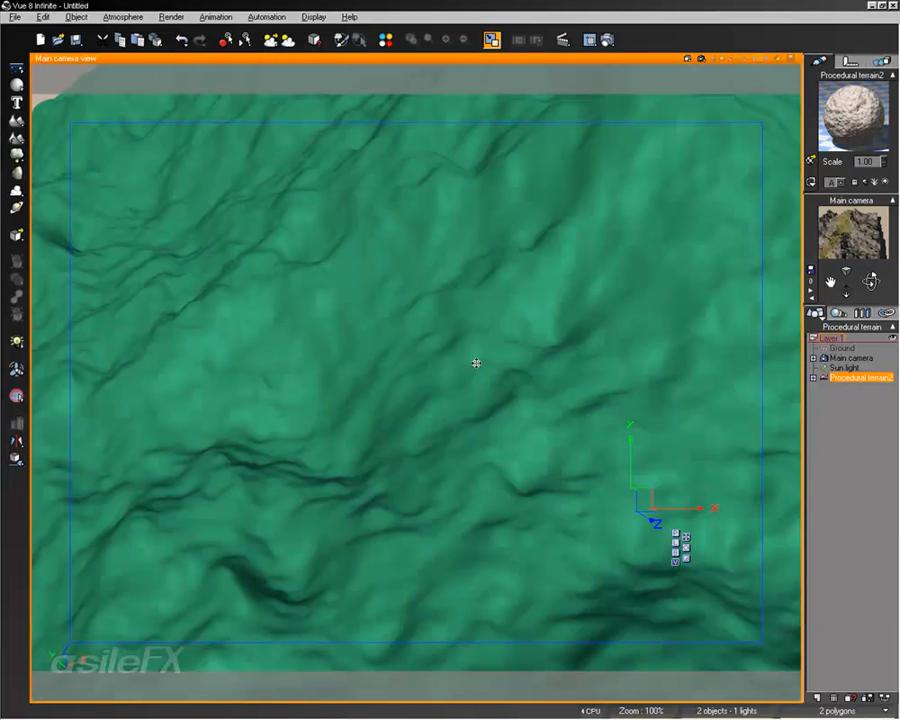
{"action": "right_click_drag", "start_coordinate": [606, 266], "coordinate": [611, 241]}
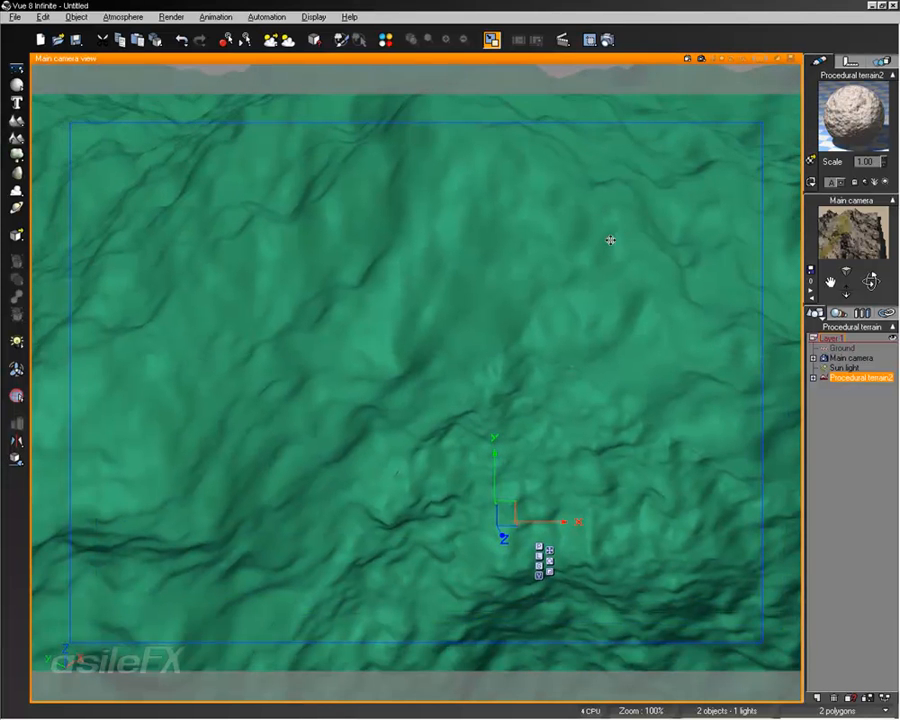
{"action": "left_click", "coordinate": [701, 62]}
{"action": "left_click", "coordinate": [712, 92]}
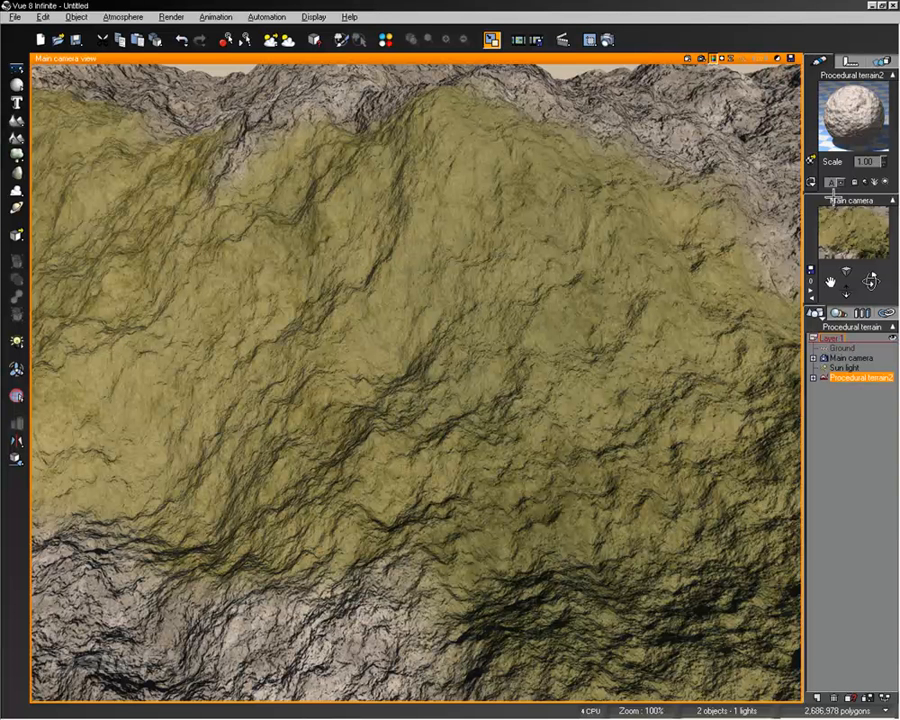
Step: Check the distribution function of the terrain's mixed material, set the smooth blending strip to 24%, and accept the material
{"action": "double_click", "coordinate": [845, 105]}
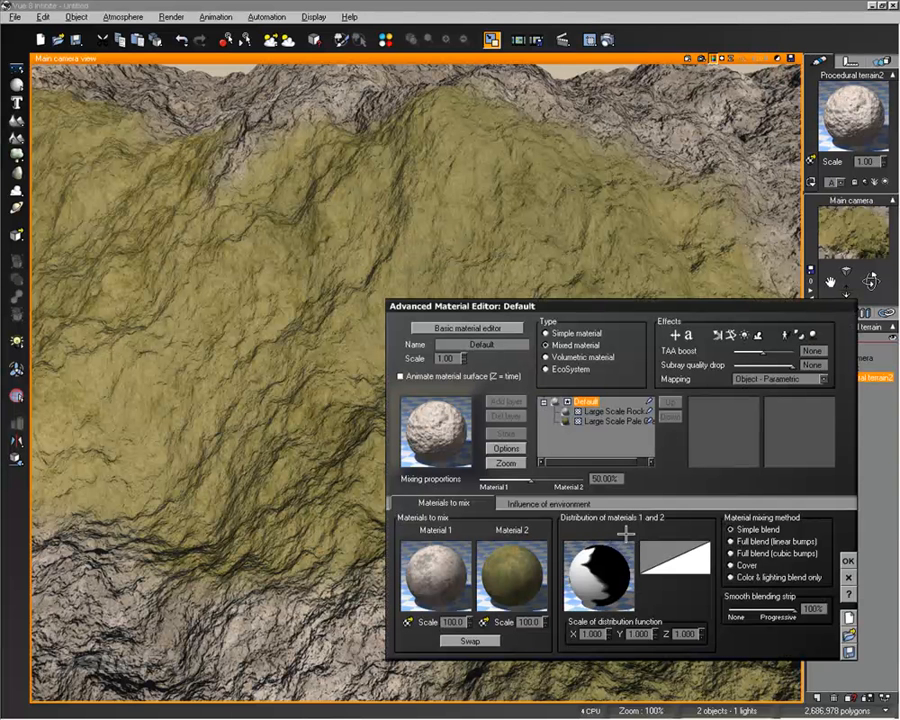
{"action": "right_click", "coordinate": [613, 585]}
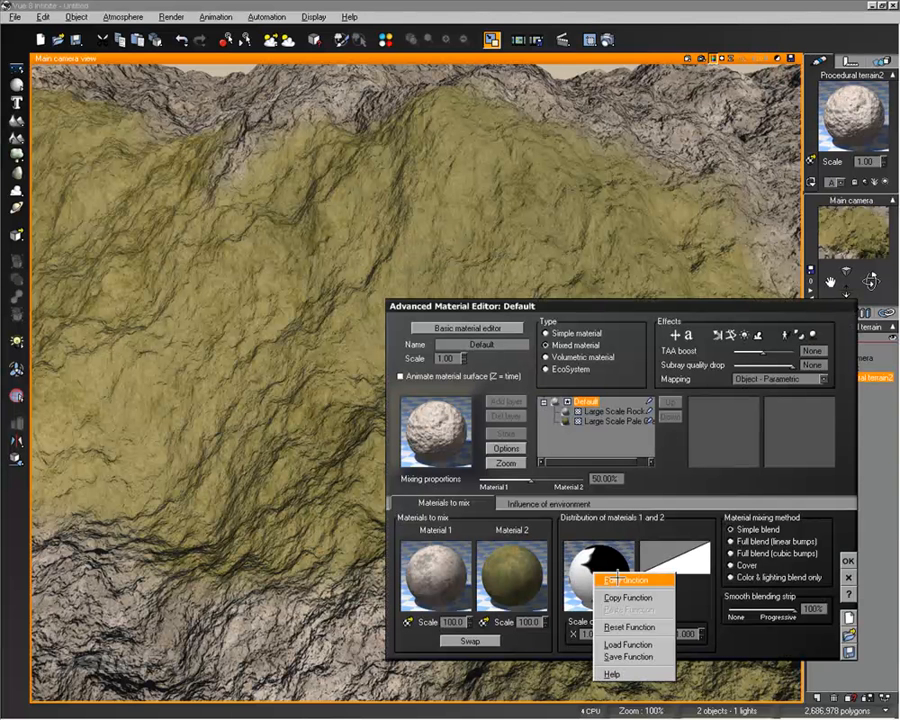
{"action": "left_click", "coordinate": [620, 575]}
{"action": "left_click_drag", "start_coordinate": [157, 224], "coordinate": [157, 212]}
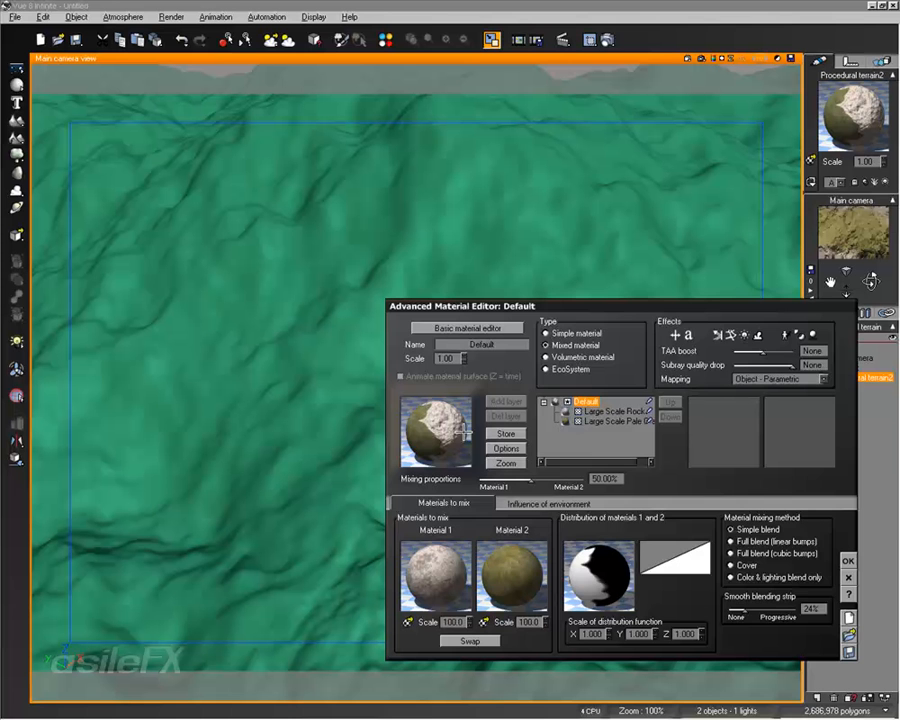
{"action": "left_click", "coordinate": [848, 561]}
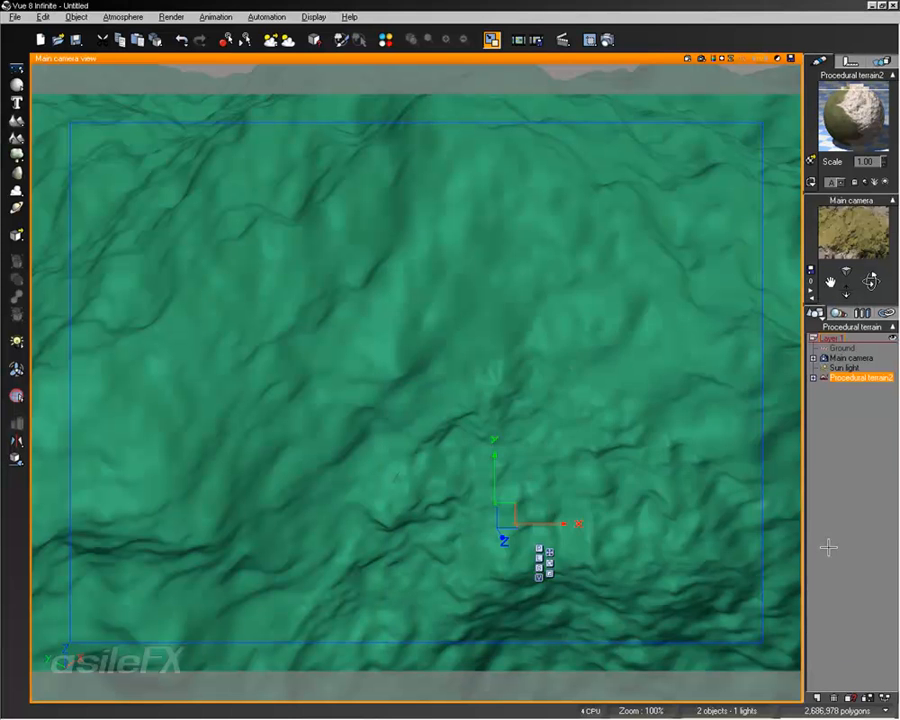
Step: Reopen the terrain for editing, raise its resolution to 1024x1024, and turn on Apply 2D brushing
{"action": "right_click", "coordinate": [516, 276]}
{"action": "left_click", "coordinate": [546, 533]}
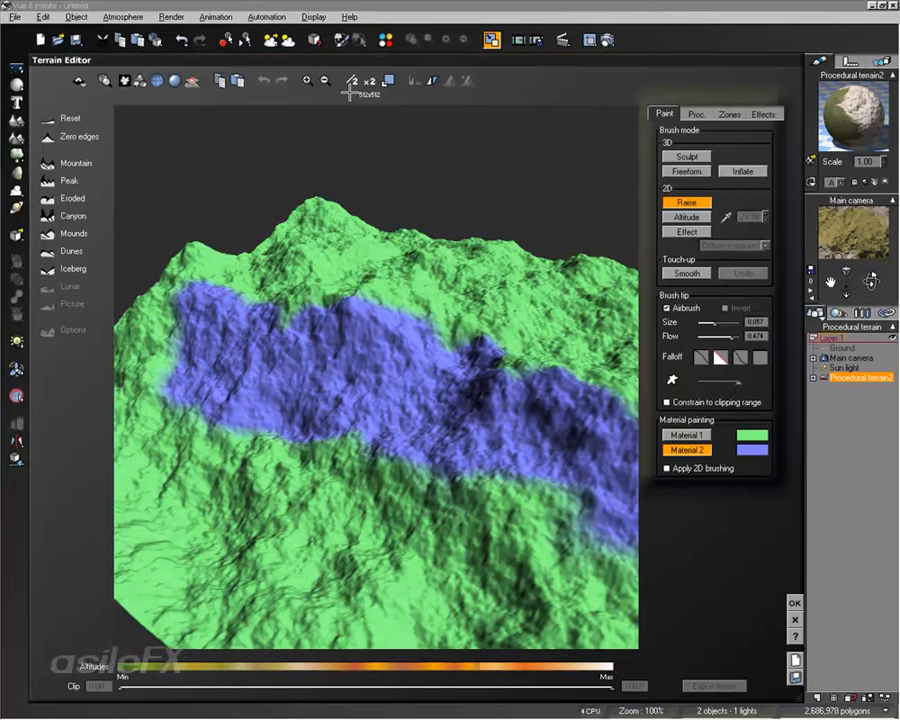
{"action": "right_click_drag", "start_coordinate": [405, 398], "coordinate": [314, 389]}
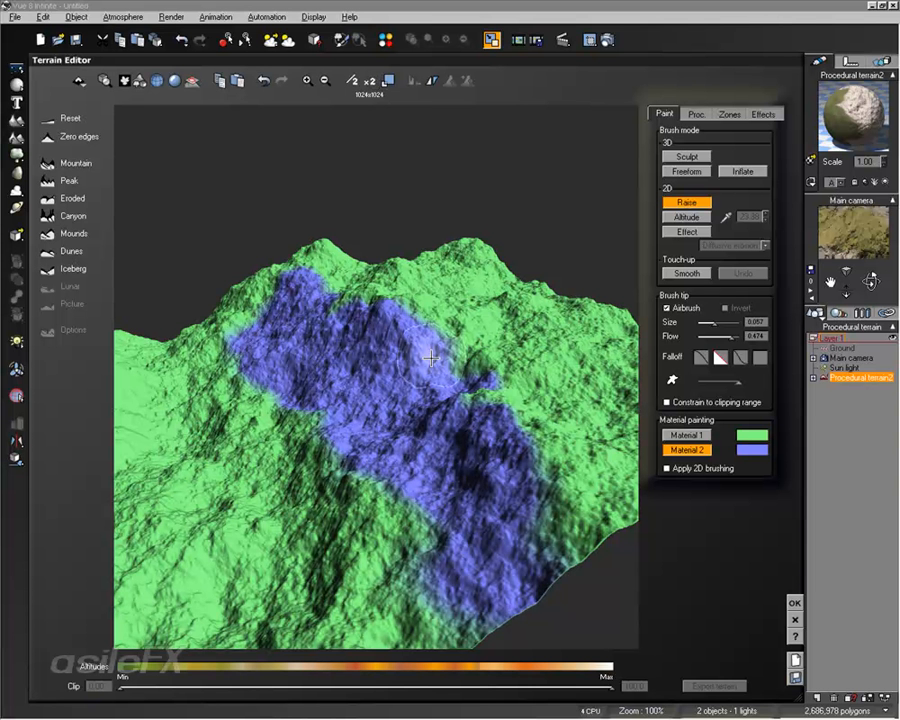
{"action": "right_click_drag", "start_coordinate": [431, 358], "coordinate": [510, 416]}
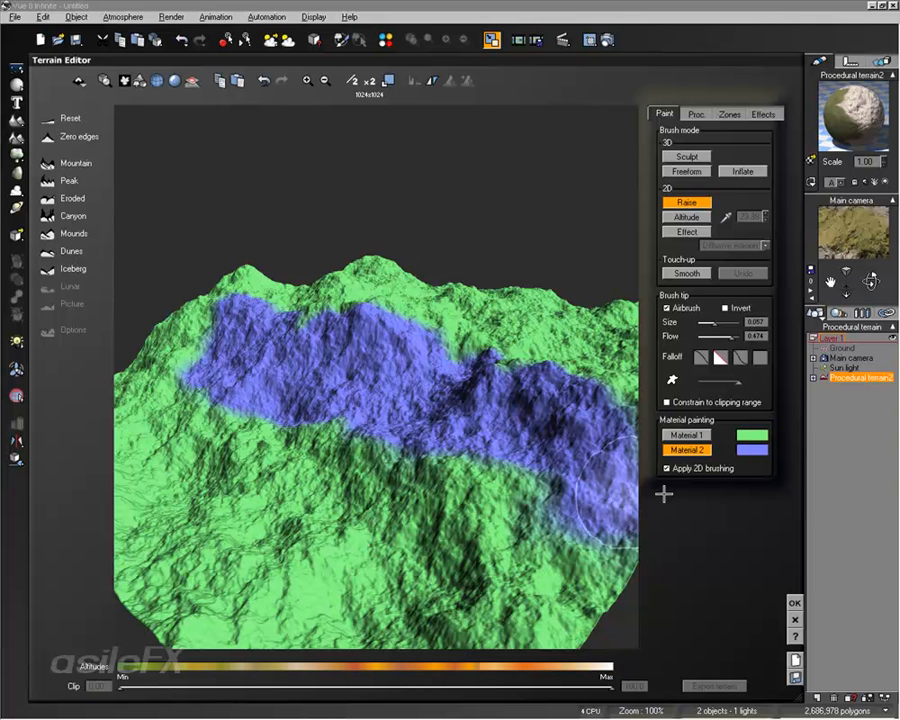
Step: Paint Material 2 with the Raise brush over the ridge and lower slopes, using a bitmap brush tip enlarged to size 0.201
{"action": "right_click_drag", "start_coordinate": [494, 395], "coordinate": [477, 430]}
{"action": "mouse_move", "coordinate": [402, 305]}
{"action": "left_mouse_down"}
{"action": "mouse_move", "coordinate": [448, 312]}
{"action": "mouse_move", "coordinate": [528, 412]}
{"action": "left_mouse_up"}
{"action": "right_click_drag", "start_coordinate": [482, 456], "coordinate": [538, 404]}
{"action": "mouse_move", "coordinate": [627, 444]}
{"action": "left_mouse_down"}
{"action": "mouse_move", "coordinate": [440, 455]}
{"action": "mouse_move", "coordinate": [135, 440]}
{"action": "mouse_move", "coordinate": [320, 450]}
{"action": "mouse_move", "coordinate": [500, 520]}
{"action": "mouse_move", "coordinate": [549, 569]}
{"action": "left_mouse_up"}
{"action": "left_click", "coordinate": [694, 273]}
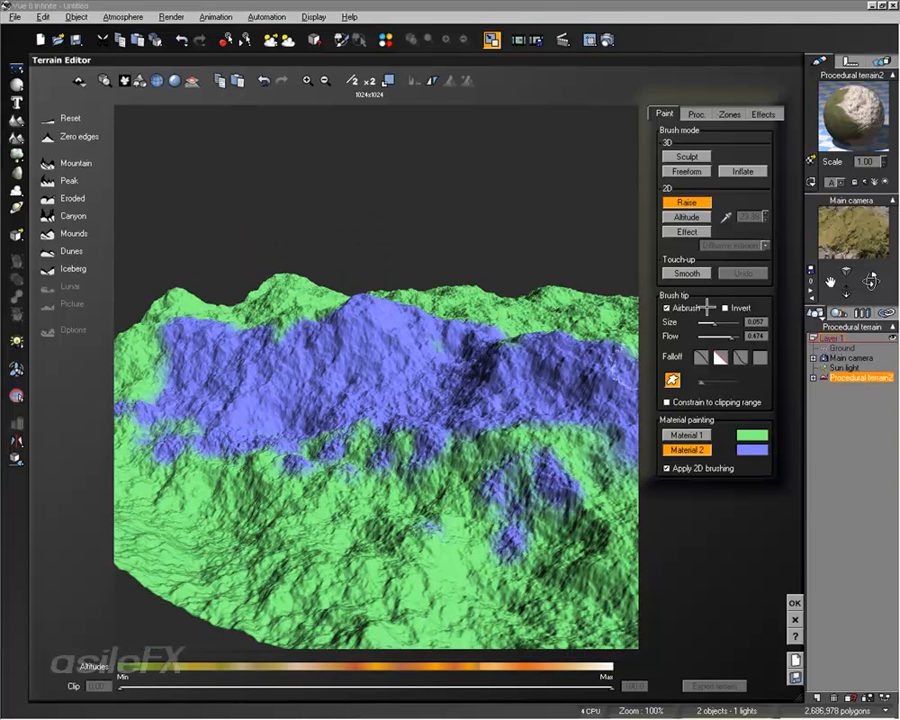
{"action": "left_click_drag", "start_coordinate": [716, 322], "coordinate": [725, 322]}
{"action": "left_click_drag", "start_coordinate": [515, 440], "coordinate": [330, 484]}
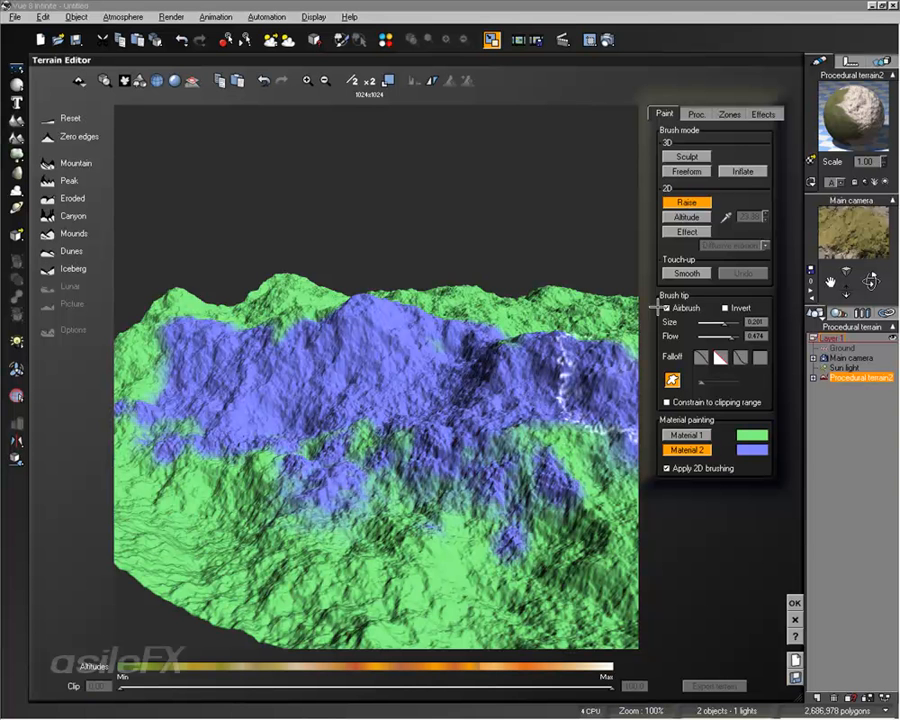
Step: Paint Material 2 with the Pebbles effect brush across the hills and foreground slopes
{"action": "left_click", "coordinate": [687, 231]}
{"action": "left_click", "coordinate": [733, 245]}
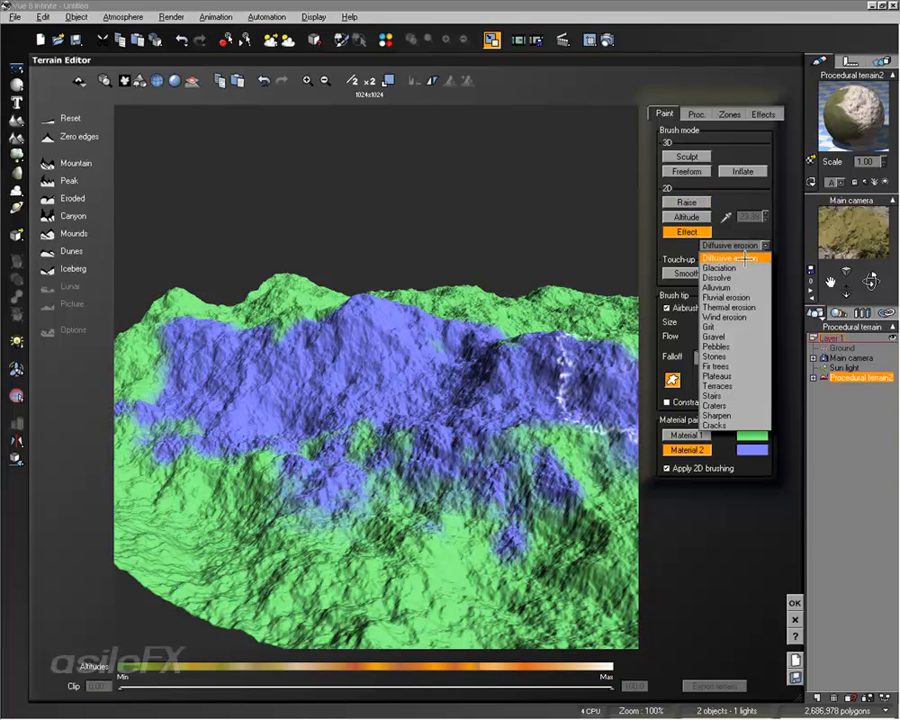
{"action": "left_click", "coordinate": [715, 346]}
{"action": "mouse_move", "coordinate": [445, 495]}
{"action": "left_mouse_down"}
{"action": "mouse_move", "coordinate": [463, 563]}
{"action": "mouse_move", "coordinate": [522, 568]}
{"action": "mouse_move", "coordinate": [442, 577]}
{"action": "left_mouse_up"}
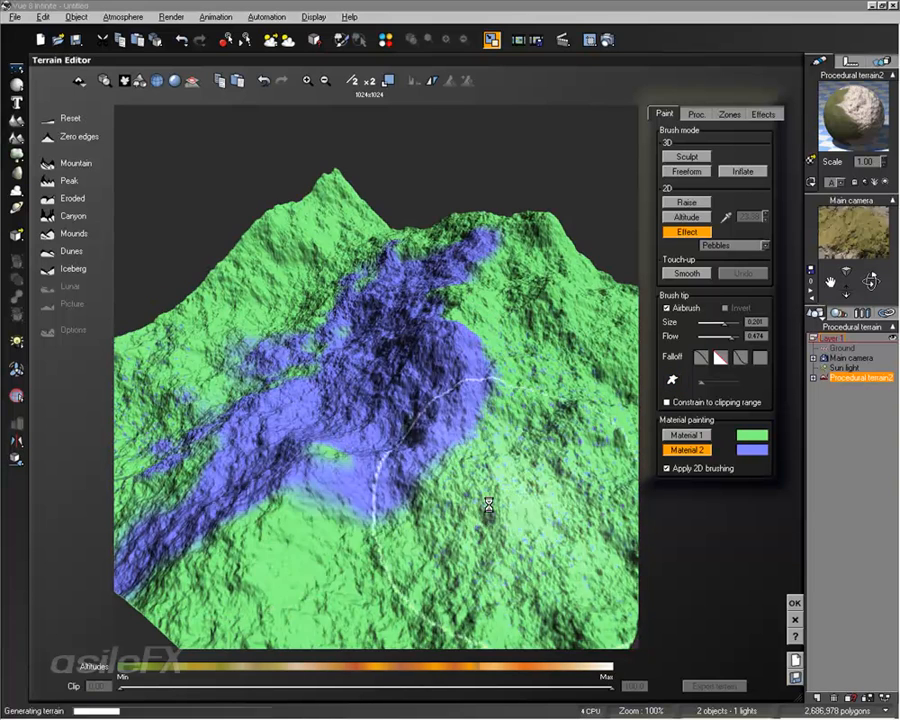
{"action": "mouse_move", "coordinate": [362, 475]}
{"action": "left_mouse_down"}
{"action": "mouse_move", "coordinate": [305, 497]}
{"action": "mouse_move", "coordinate": [406, 425]}
{"action": "left_mouse_up"}
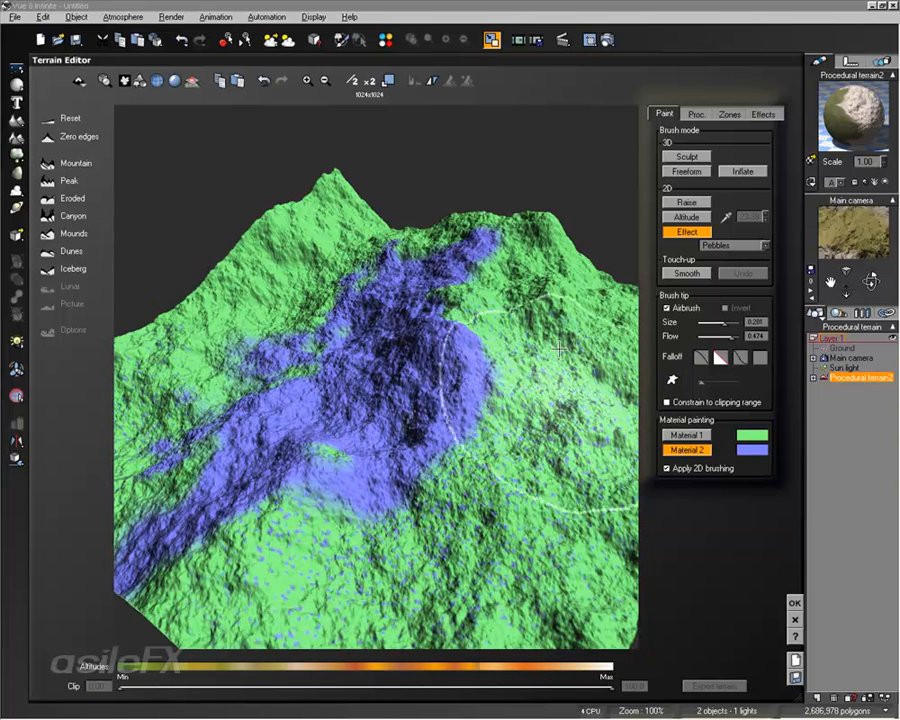
{"action": "mouse_move", "coordinate": [346, 454]}
{"action": "right_mouse_down"}
{"action": "mouse_move", "coordinate": [522, 424]}
{"action": "mouse_move", "coordinate": [495, 388]}
{"action": "right_mouse_up"}
{"action": "left_click_drag", "start_coordinate": [430, 458], "coordinate": [358, 470]}
{"action": "right_click_drag", "start_coordinate": [500, 468], "coordinate": [414, 482]}
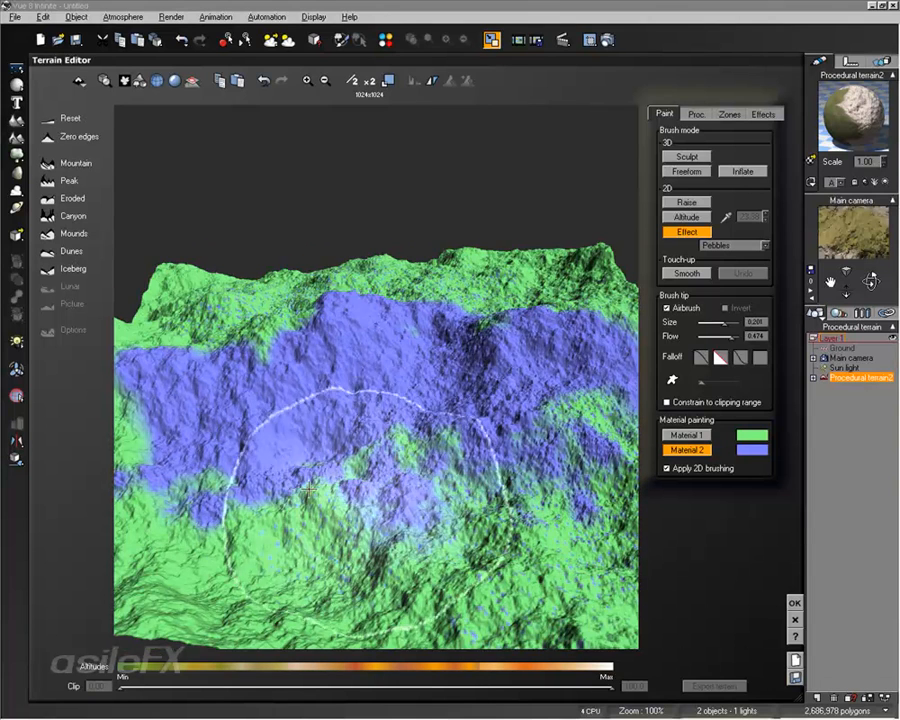
{"action": "mouse_move", "coordinate": [604, 333]}
{"action": "right_mouse_down"}
{"action": "mouse_move", "coordinate": [428, 376]}
{"action": "mouse_move", "coordinate": [513, 340]}
{"action": "mouse_move", "coordinate": [580, 378]}
{"action": "mouse_move", "coordinate": [428, 372]}
{"action": "mouse_move", "coordinate": [380, 356]}
{"action": "right_mouse_up"}
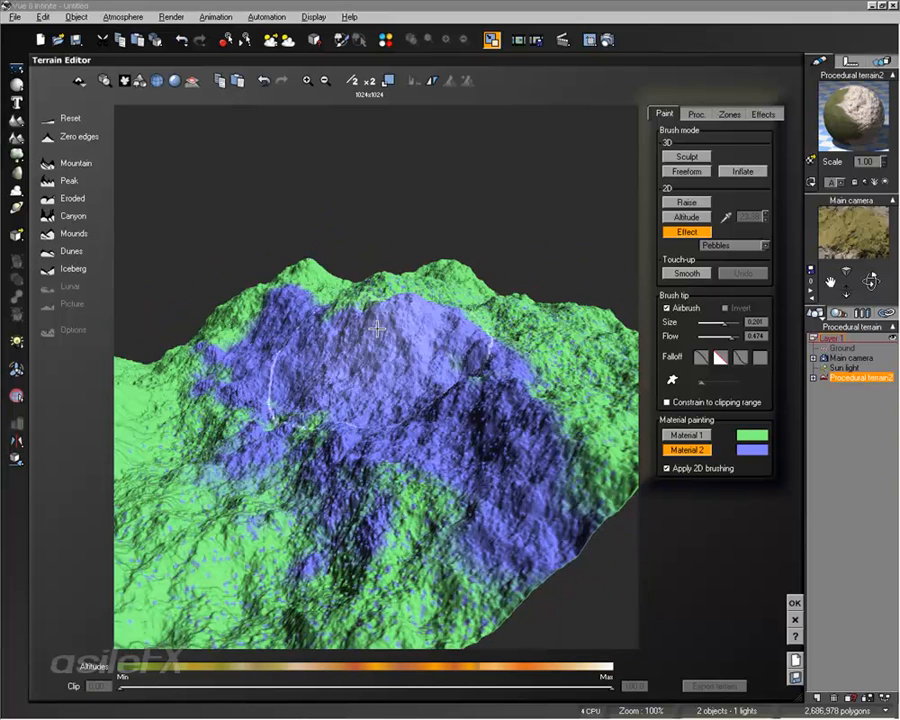
Step: Set the brush effect to Dissolve, brush it over the Material 2 slope, and look over the available terrain effects
{"action": "left_click", "coordinate": [735, 245]}
{"action": "left_click", "coordinate": [725, 285]}
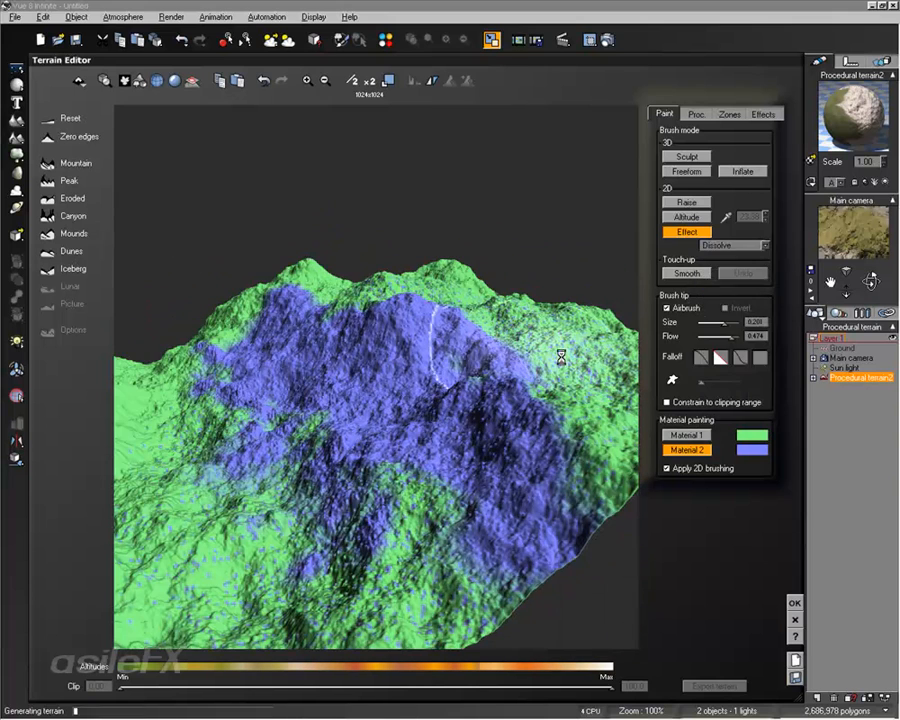
{"action": "left_click_drag", "start_coordinate": [492, 427], "coordinate": [460, 440]}
{"action": "mouse_move", "coordinate": [440, 348]}
{"action": "right_mouse_down"}
{"action": "mouse_move", "coordinate": [450, 372]}
{"action": "mouse_move", "coordinate": [797, 117]}
{"action": "right_mouse_up"}
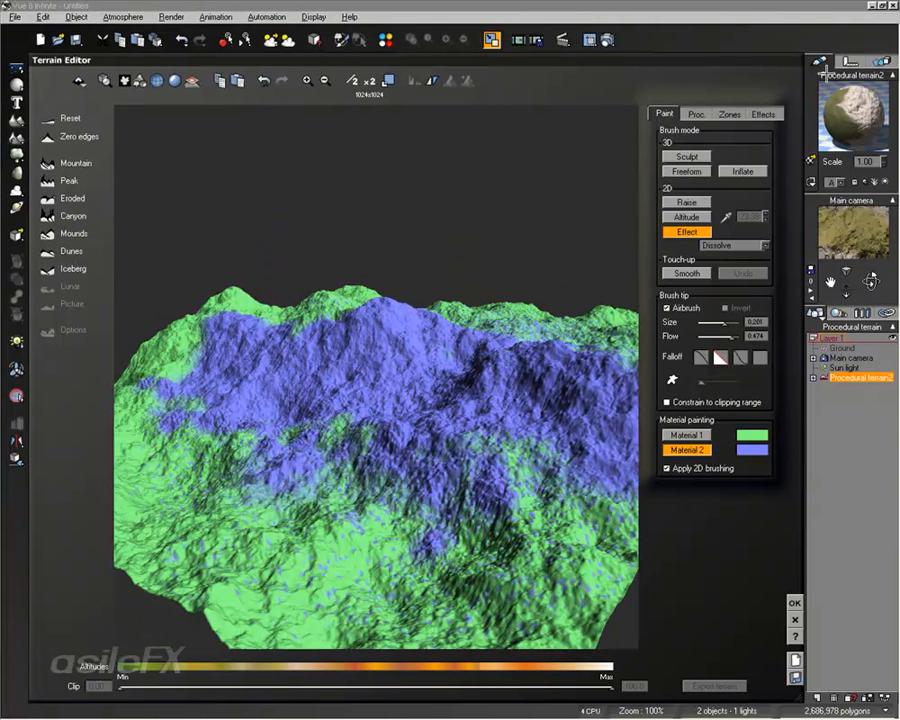
{"action": "left_click", "coordinate": [763, 114]}
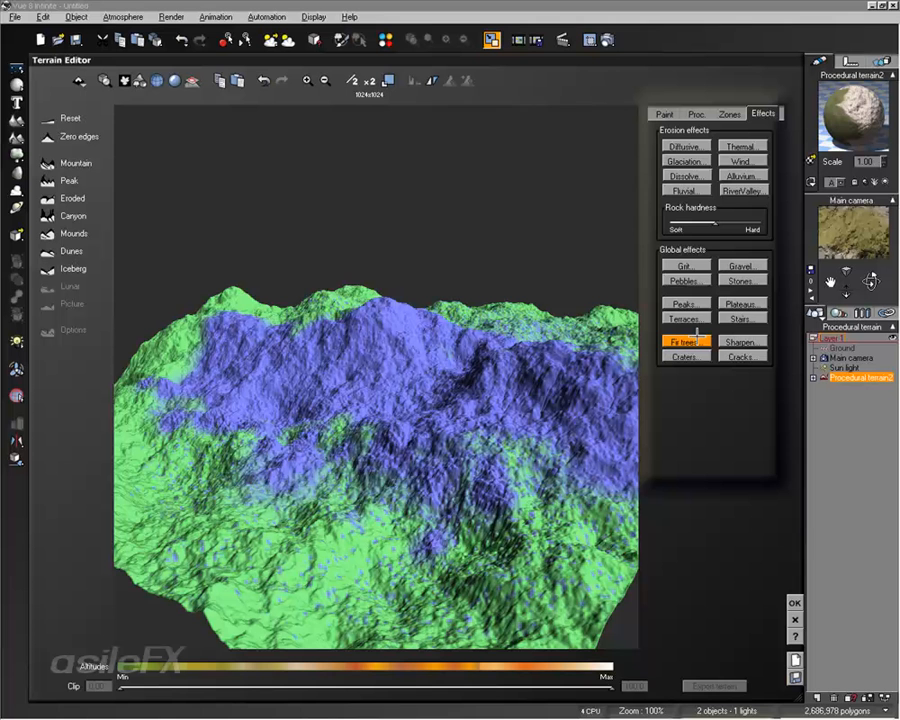
{"action": "left_click", "coordinate": [665, 114]}
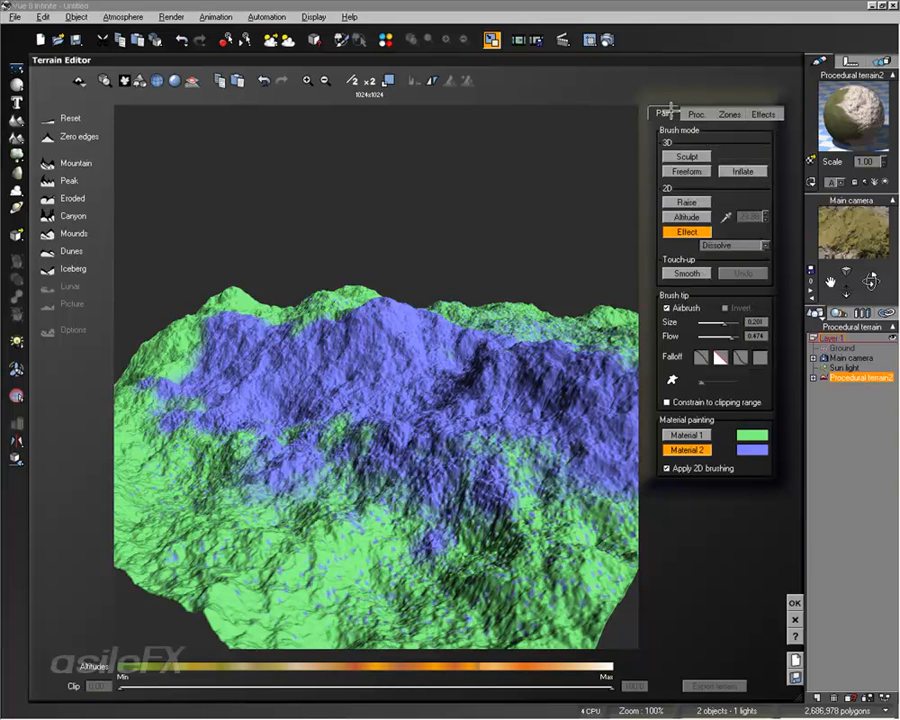
Step: Paint Material 1 with the Dissolve effect brush across the central slope
{"action": "mouse_move", "coordinate": [413, 468]}
{"action": "right_mouse_down"}
{"action": "mouse_move", "coordinate": [338, 502]}
{"action": "mouse_move", "coordinate": [413, 505]}
{"action": "right_mouse_up"}
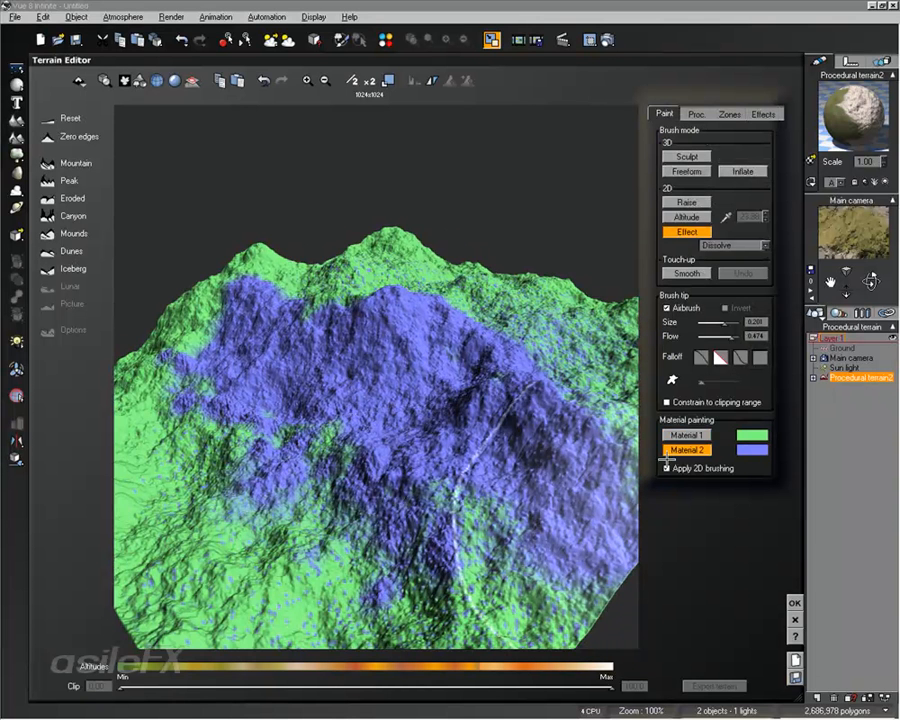
{"action": "left_click", "coordinate": [690, 436]}
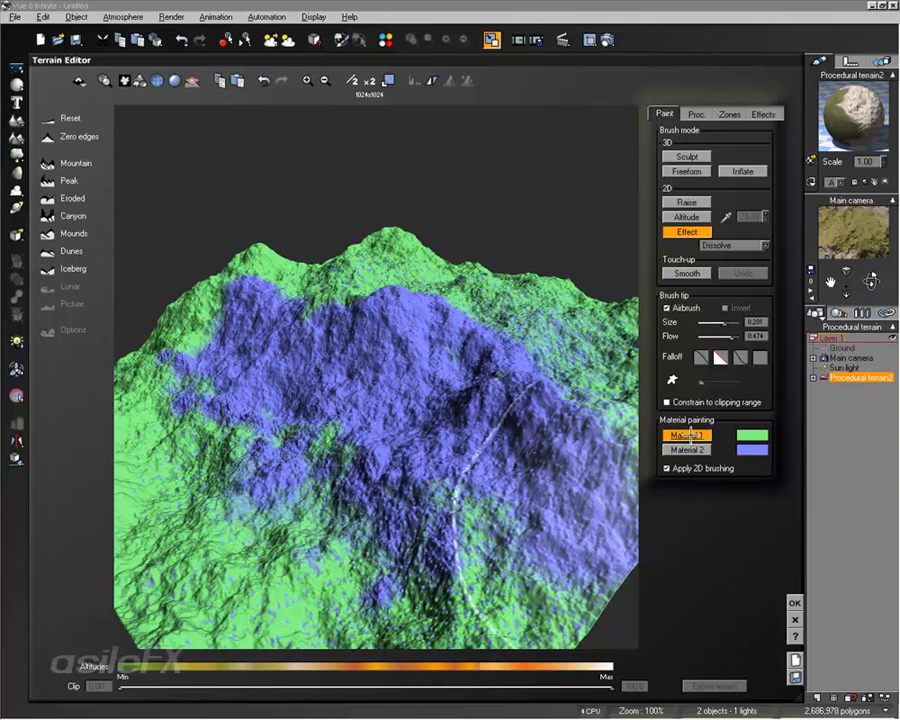
{"action": "left_click_drag", "start_coordinate": [388, 460], "coordinate": [508, 461]}
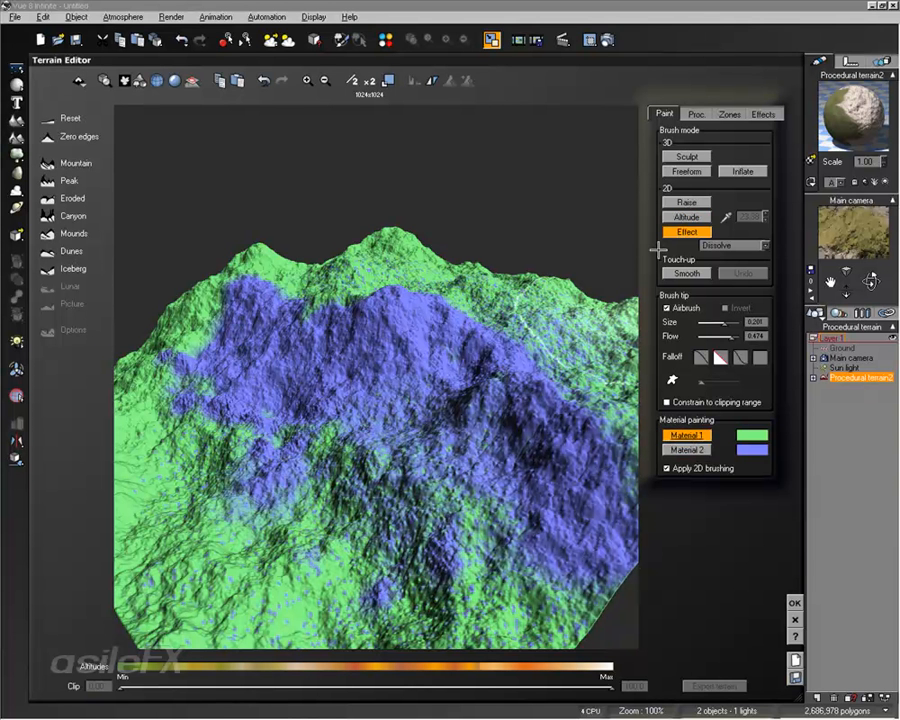
Step: Paint Material 1 back over the hillside with the Raise brush, turning off Apply 2D brushing
{"action": "left_click", "coordinate": [688, 201]}
{"action": "left_click_drag", "start_coordinate": [470, 330], "coordinate": [325, 400]}
{"action": "left_click", "coordinate": [671, 468]}
{"action": "mouse_move", "coordinate": [415, 410]}
{"action": "left_mouse_down"}
{"action": "mouse_move", "coordinate": [480, 500]}
{"action": "mouse_move", "coordinate": [575, 430]}
{"action": "left_mouse_up"}
{"action": "mouse_move", "coordinate": [440, 300]}
{"action": "left_mouse_down"}
{"action": "mouse_move", "coordinate": [178, 295]}
{"action": "mouse_move", "coordinate": [88, 362]}
{"action": "left_mouse_up"}
Step: Paint a broad patch of Material 2 over the central slope
{"action": "mouse_move", "coordinate": [432, 336]}
{"action": "right_mouse_down"}
{"action": "mouse_move", "coordinate": [384, 470]}
{"action": "mouse_move", "coordinate": [482, 428]}
{"action": "right_mouse_up"}
{"action": "left_click", "coordinate": [687, 450]}
{"action": "mouse_move", "coordinate": [480, 315]}
{"action": "left_mouse_down"}
{"action": "mouse_move", "coordinate": [310, 250]}
{"action": "mouse_move", "coordinate": [146, 318]}
{"action": "mouse_move", "coordinate": [213, 437]}
{"action": "mouse_move", "coordinate": [185, 450]}
{"action": "left_mouse_up"}
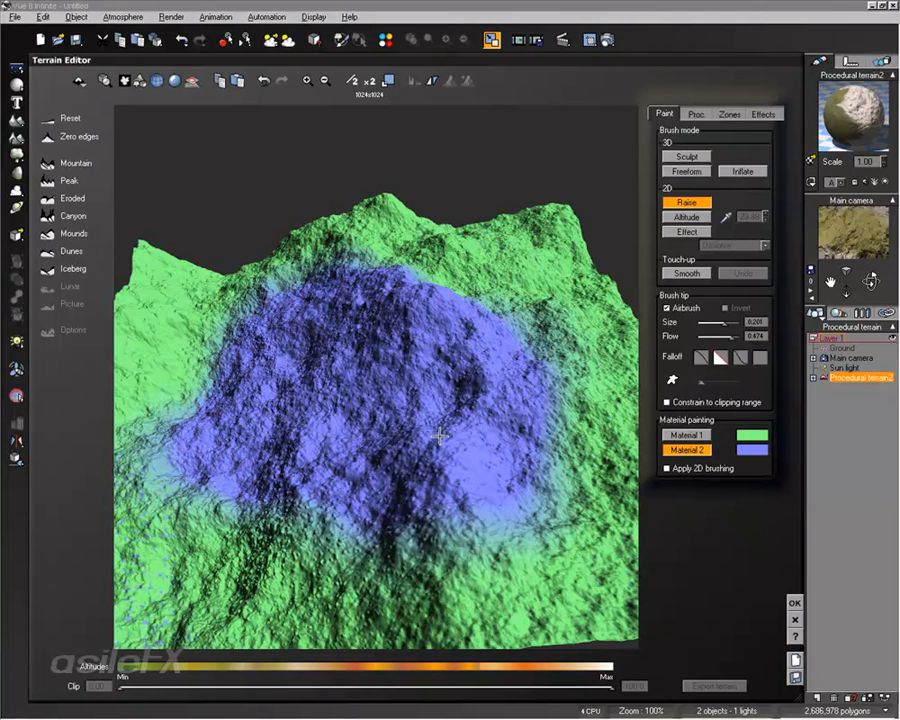
{"action": "mouse_move", "coordinate": [440, 436]}
{"action": "right_mouse_down"}
{"action": "mouse_move", "coordinate": [422, 455]}
{"action": "mouse_move", "coordinate": [428, 443]}
{"action": "right_mouse_up"}
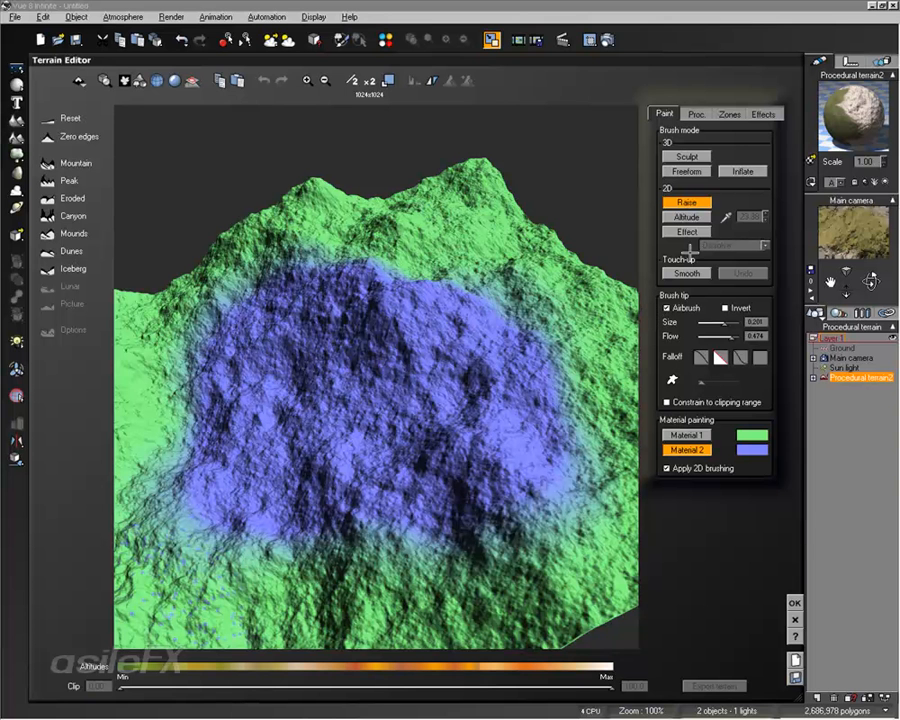
Step: Paint Material 1 over the whole Material 2 patch on the central slope
{"action": "left_click", "coordinate": [687, 436]}
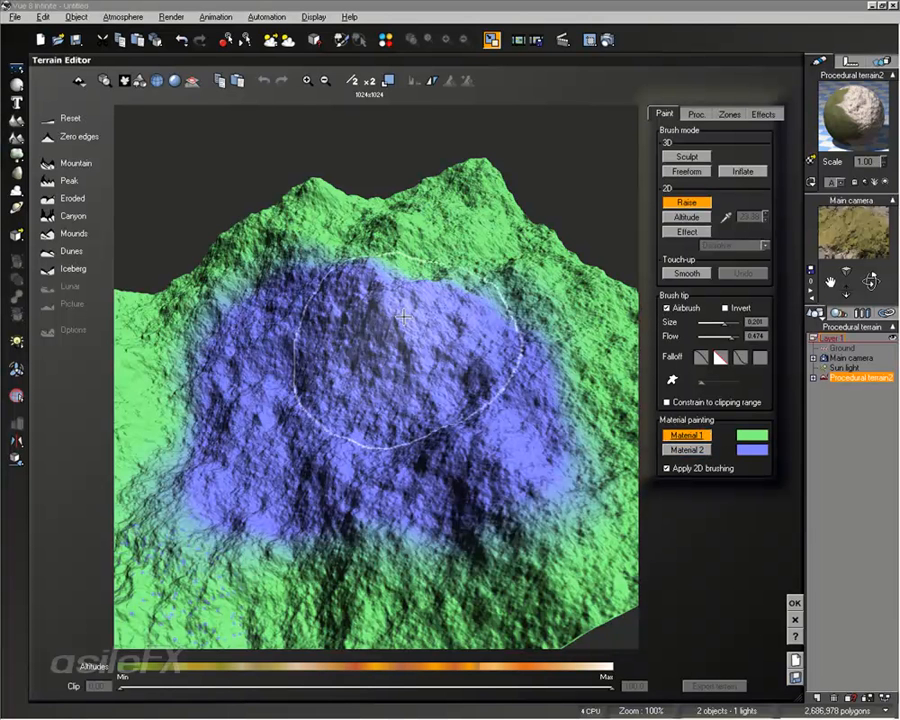
{"action": "mouse_move", "coordinate": [608, 415]}
{"action": "left_mouse_down"}
{"action": "mouse_move", "coordinate": [260, 265]}
{"action": "mouse_move", "coordinate": [472, 305]}
{"action": "mouse_move", "coordinate": [340, 320]}
{"action": "mouse_move", "coordinate": [258, 423]}
{"action": "mouse_move", "coordinate": [530, 480]}
{"action": "left_mouse_up"}
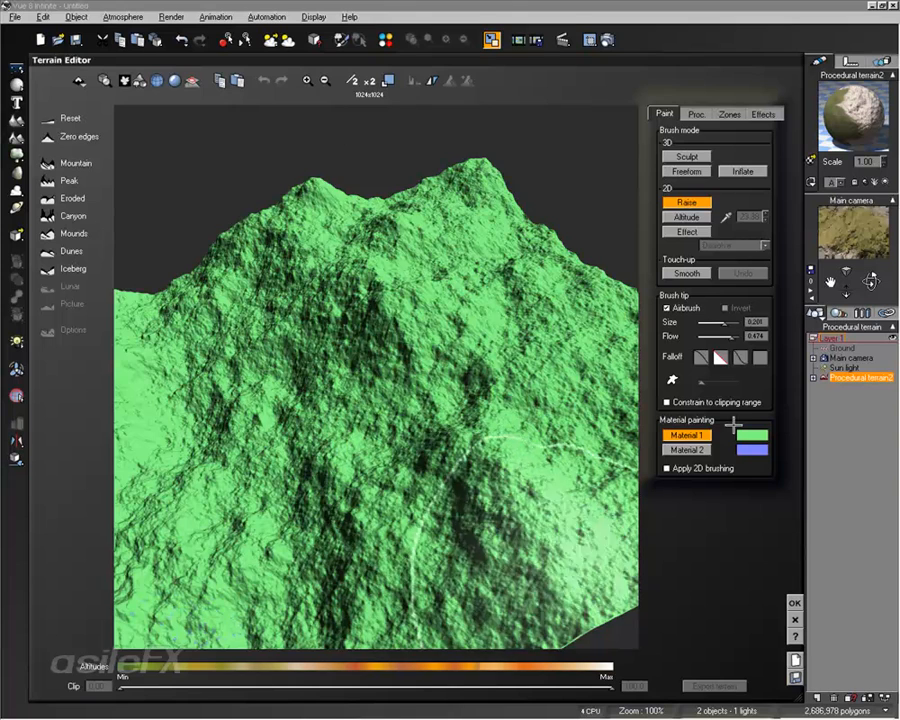
{"action": "mouse_move", "coordinate": [428, 325]}
{"action": "right_mouse_down"}
{"action": "mouse_move", "coordinate": [440, 440]}
{"action": "mouse_move", "coordinate": [515, 400]}
{"action": "mouse_move", "coordinate": [535, 335]}
{"action": "right_mouse_up"}
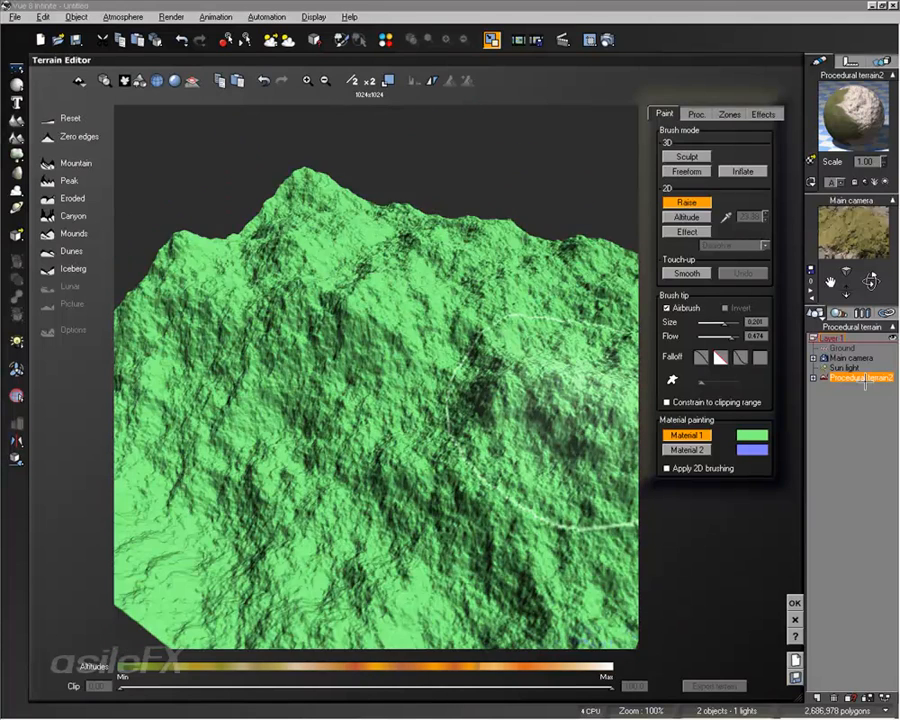
Step: Accept the terrain edits and display the distribution map enlarged in the list of linked texture maps
{"action": "left_click", "coordinate": [866, 380]}
{"action": "left_click", "coordinate": [887, 313]}
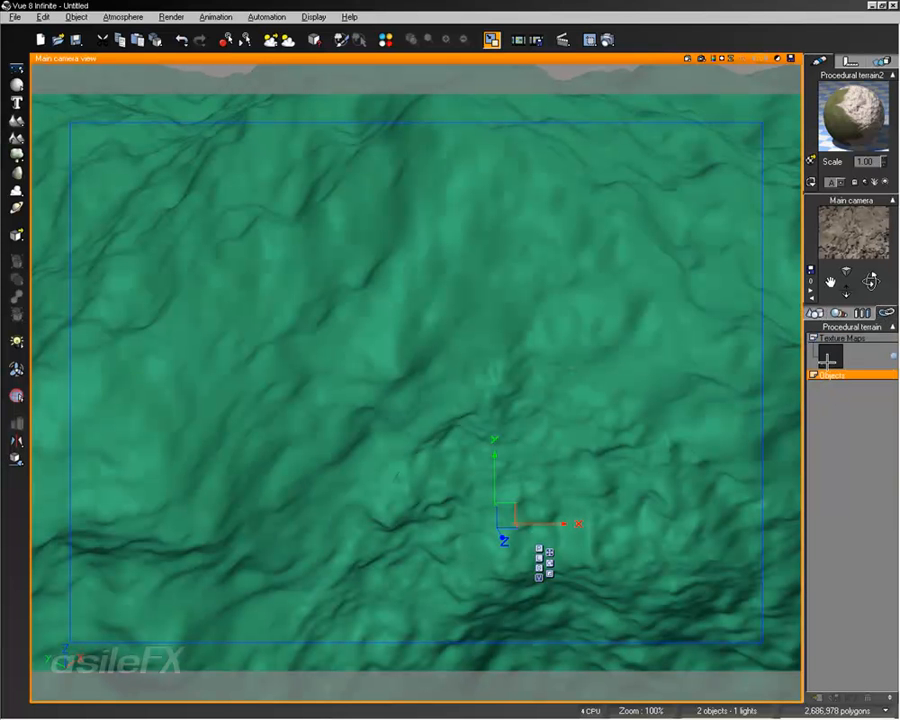
{"action": "left_click", "coordinate": [889, 697]}
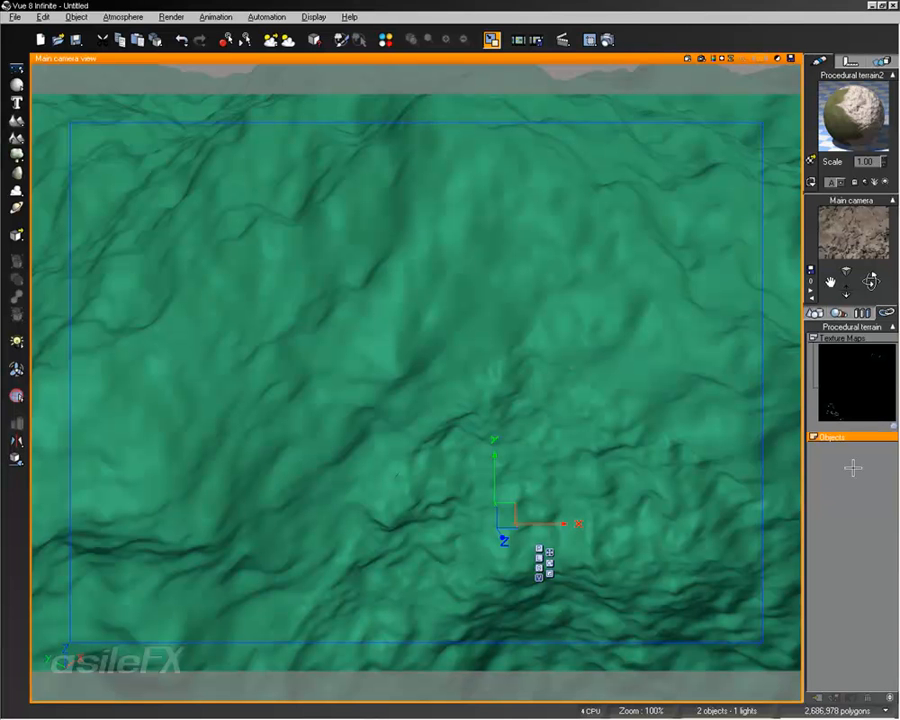
Step: Try to delete the distribution map from the linked texture maps, and undo the deletion
{"action": "left_click", "coordinate": [855, 377]}
{"action": "key", "text": "Delete"}
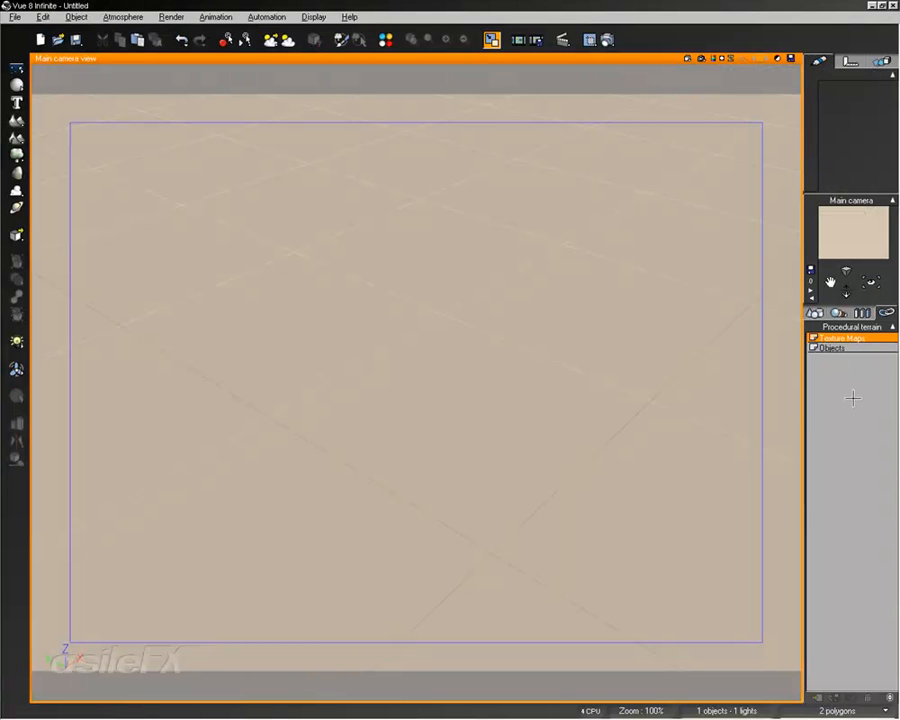
{"action": "key", "text": "ctrl+z"}
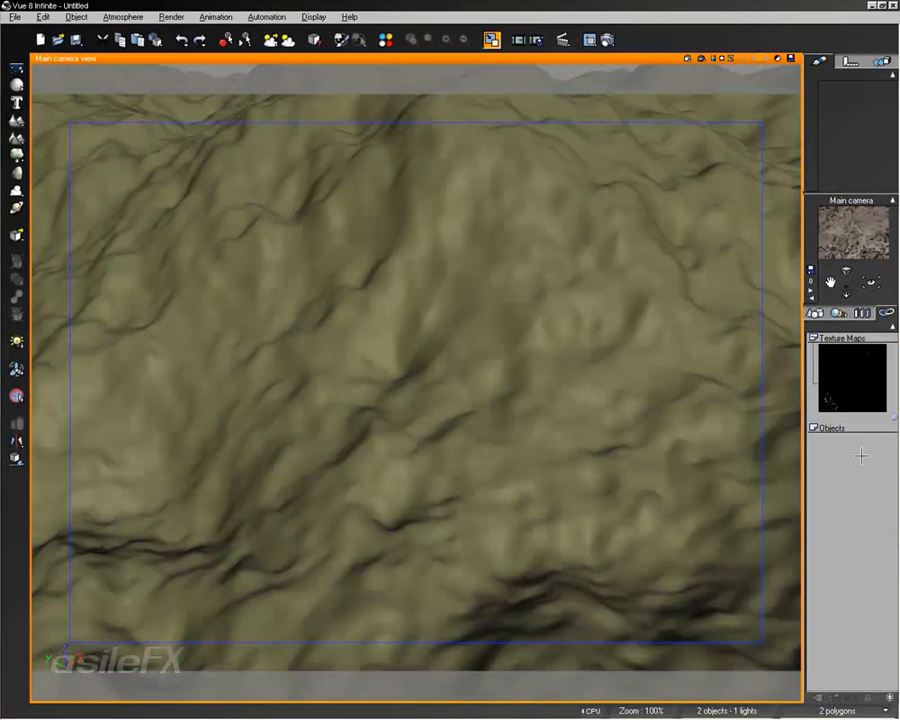
Step: Remove the image from the Projected Texture Map node in the terrain material's distribution function, and accept the function and material
{"action": "left_click", "coordinate": [862, 376]}
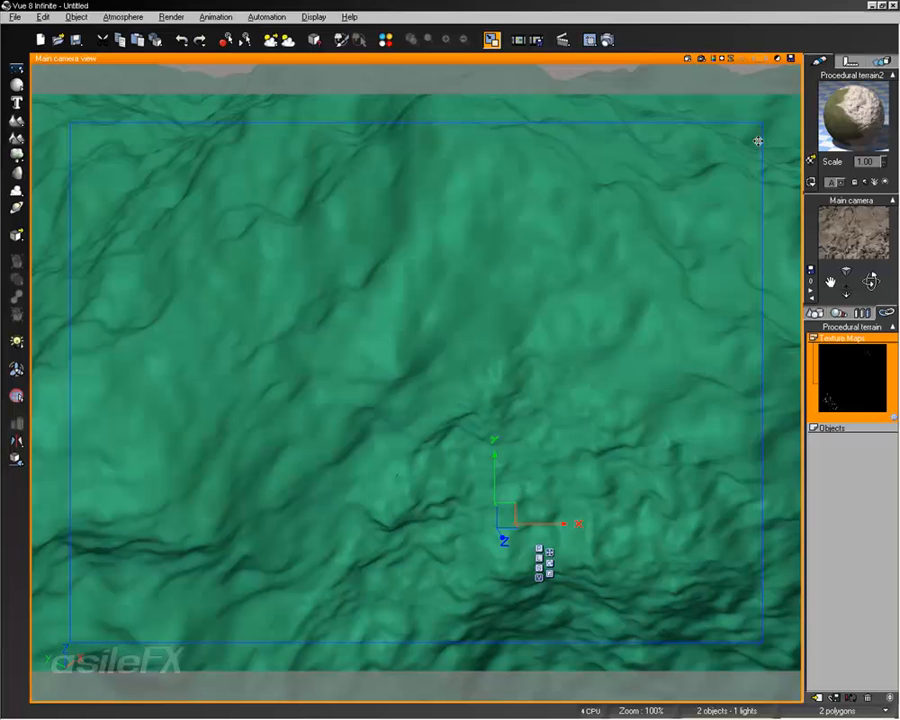
{"action": "double_click", "coordinate": [848, 120]}
{"action": "right_click", "coordinate": [594, 538]}
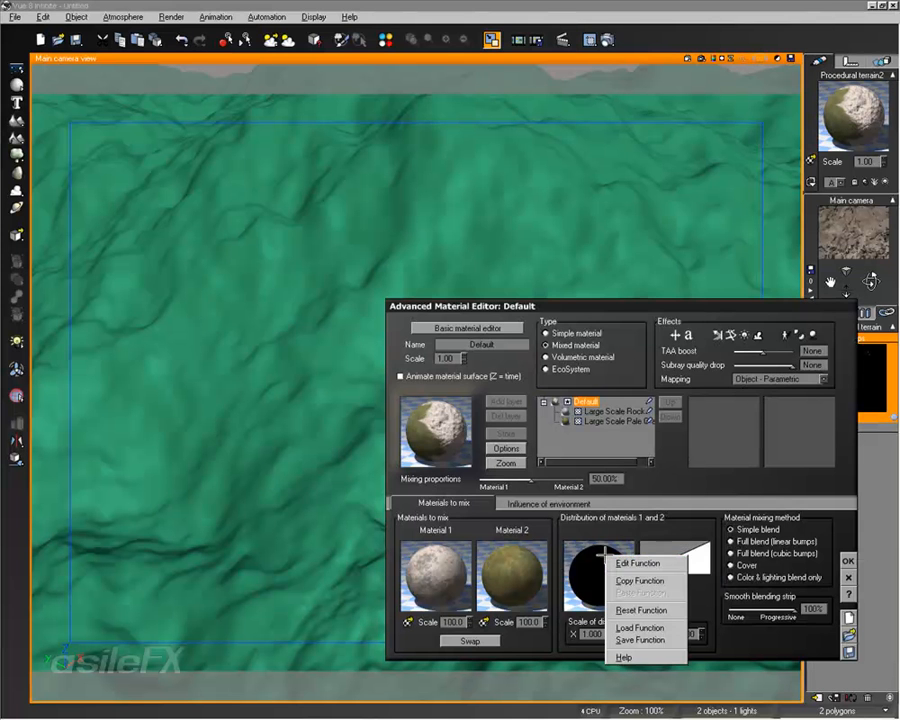
{"action": "left_click", "coordinate": [638, 563]}
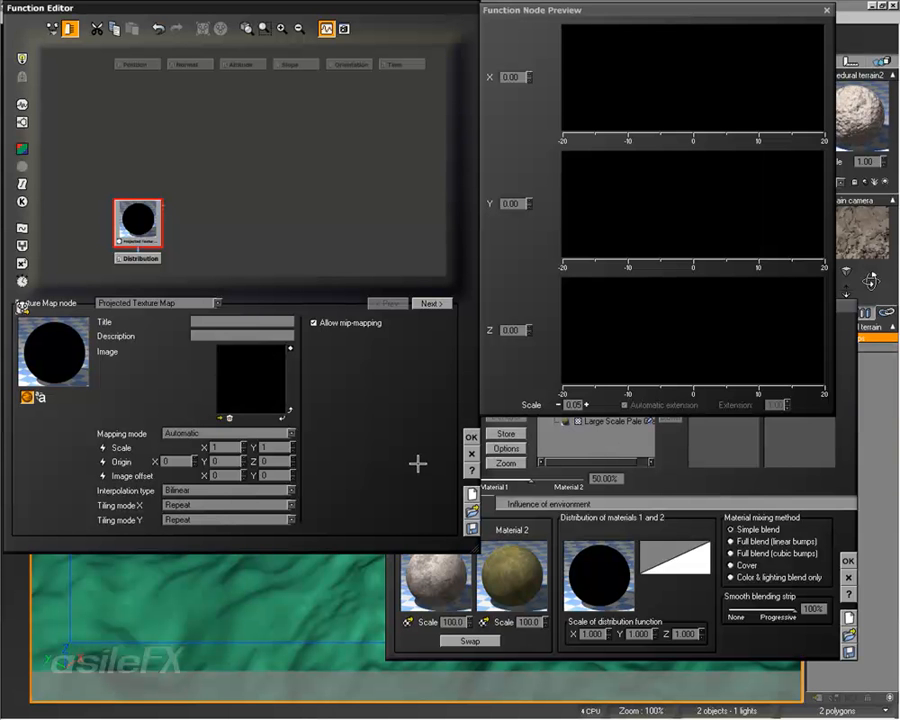
{"action": "left_click", "coordinate": [473, 437]}
{"action": "left_click", "coordinate": [847, 561]}
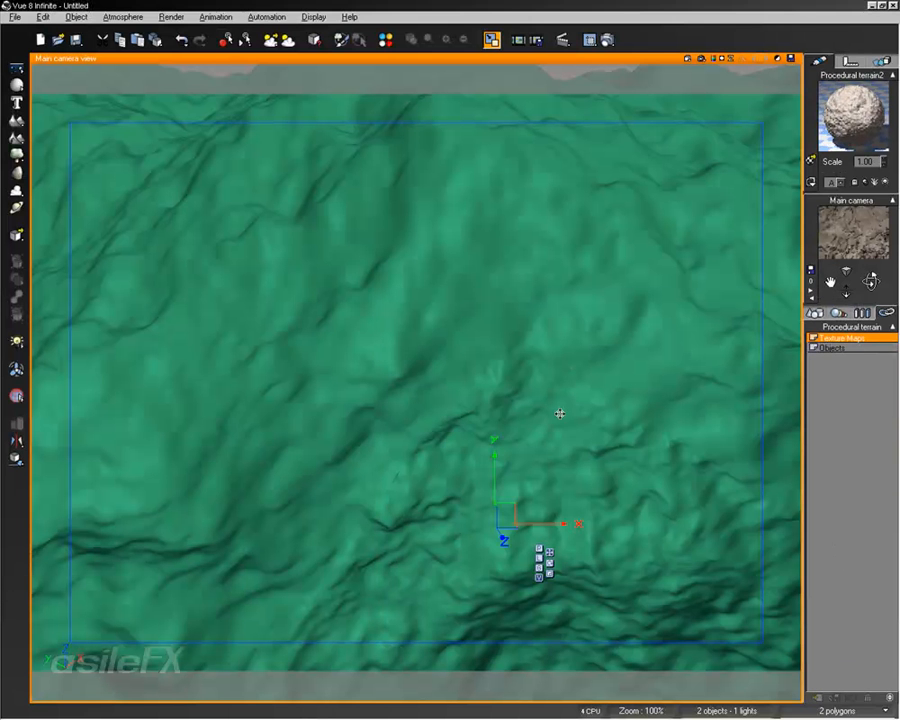
{"action": "double_click", "coordinate": [528, 381]}
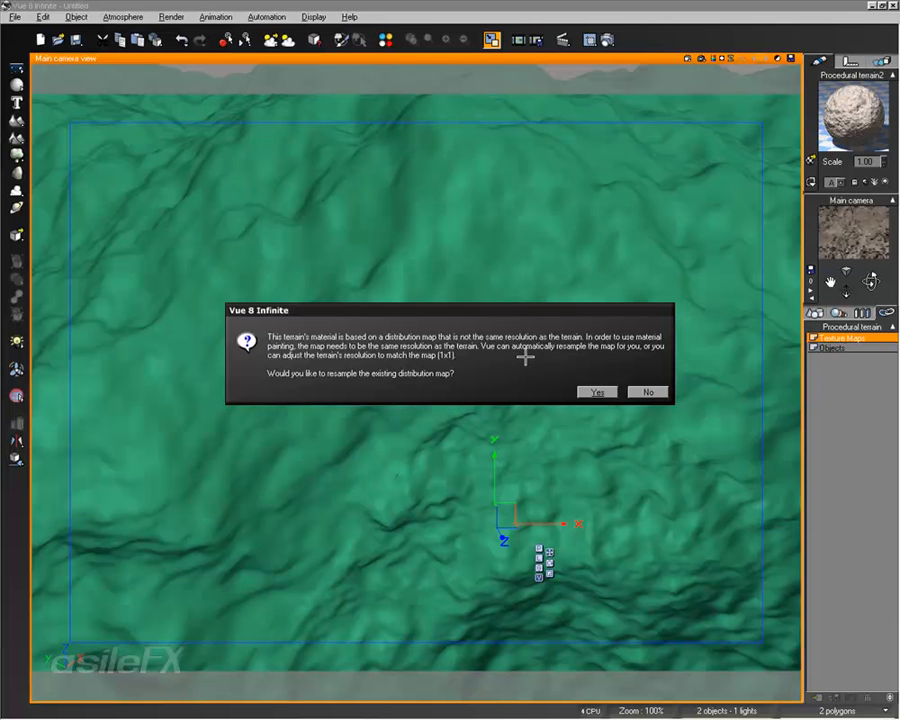
{"action": "left_click", "coordinate": [598, 392]}
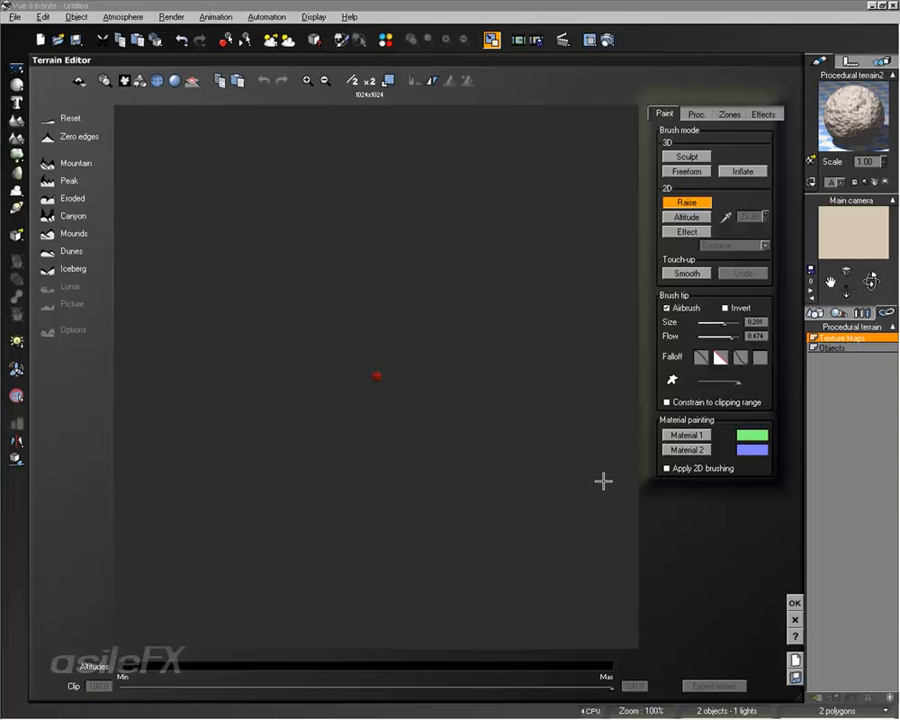
{"action": "left_click", "coordinate": [794, 620]}
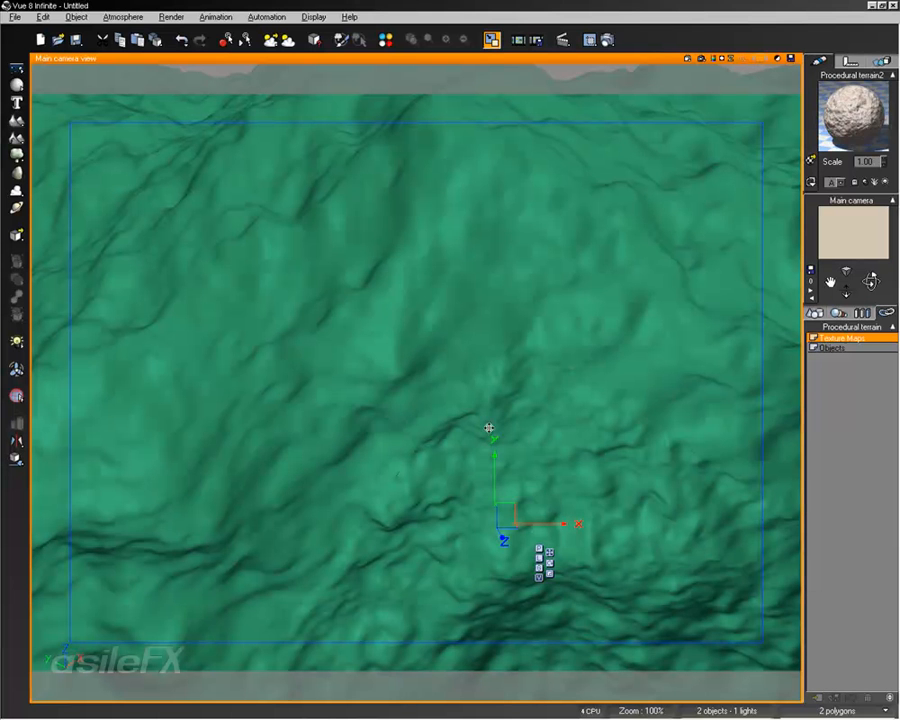
Step: Delete the texture map node from the distribution function of the terrain's mixed material, and accept the function and material
{"action": "right_click", "coordinate": [852, 101]}
{"action": "left_click", "coordinate": [785, 109]}
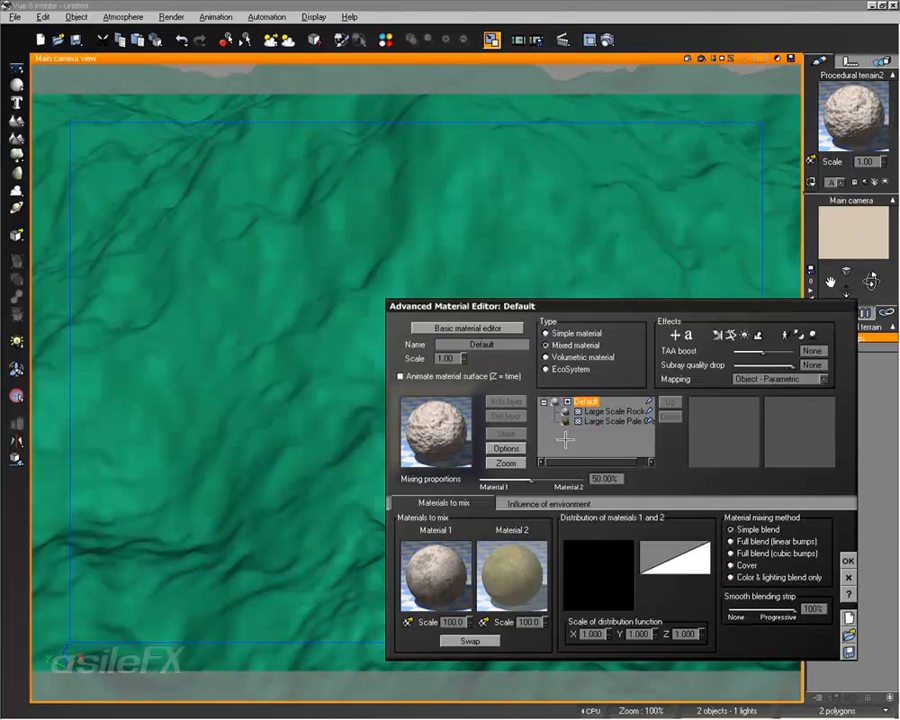
{"action": "right_click", "coordinate": [570, 549]}
{"action": "left_click", "coordinate": [600, 556]}
{"action": "left_click", "coordinate": [140, 215]}
{"action": "key", "text": "Delete"}
{"action": "left_click", "coordinate": [470, 317]}
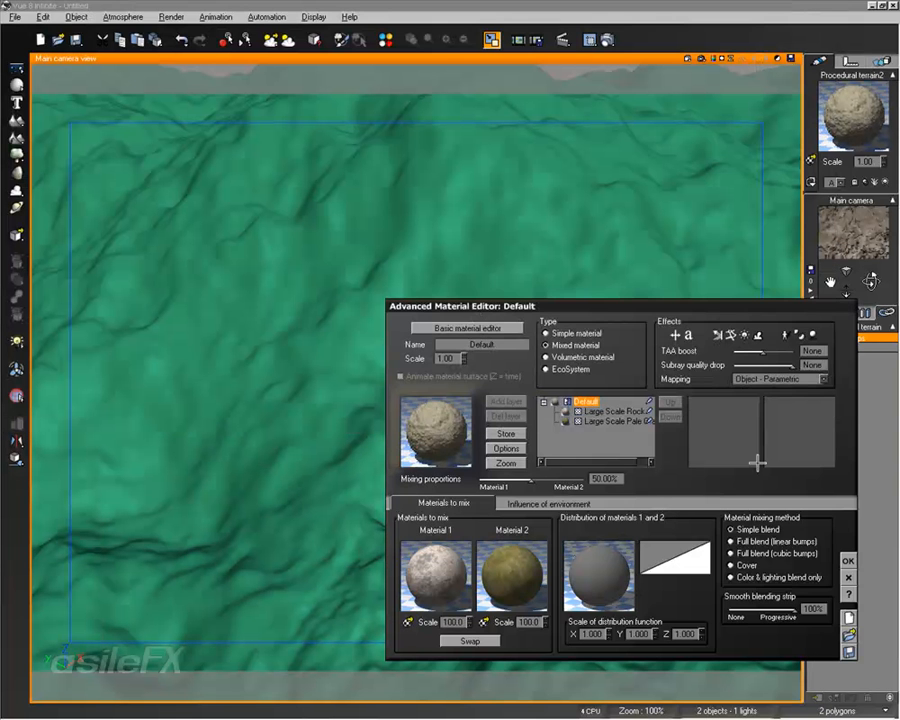
{"action": "left_click", "coordinate": [850, 562]}
Step: Open the terrain for editing and preview the Material 1 distribution over its whole surface
{"action": "right_click", "coordinate": [490, 261]}
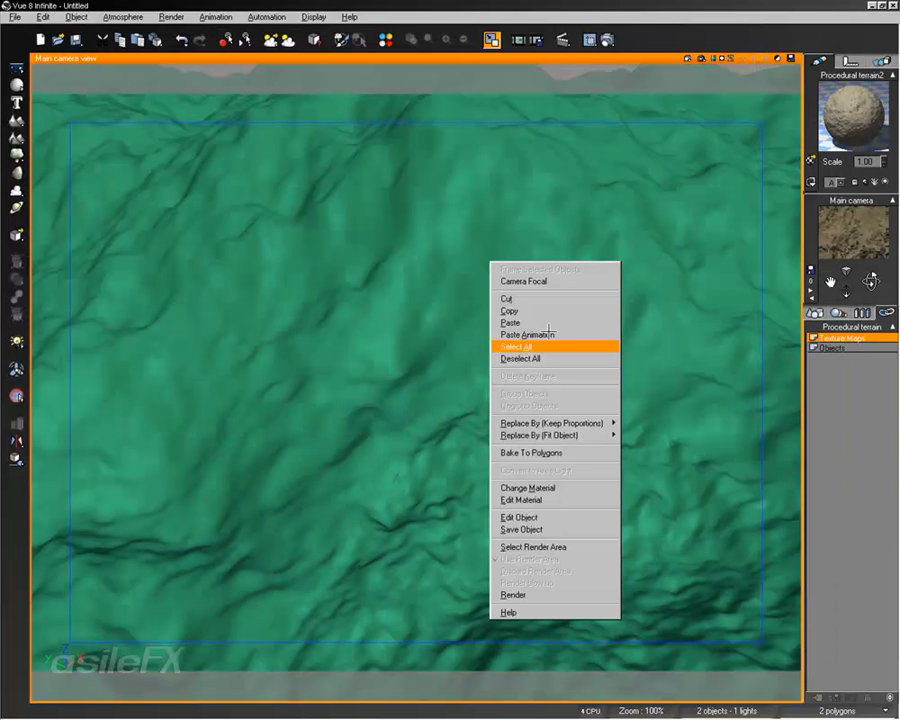
{"action": "left_click", "coordinate": [557, 517]}
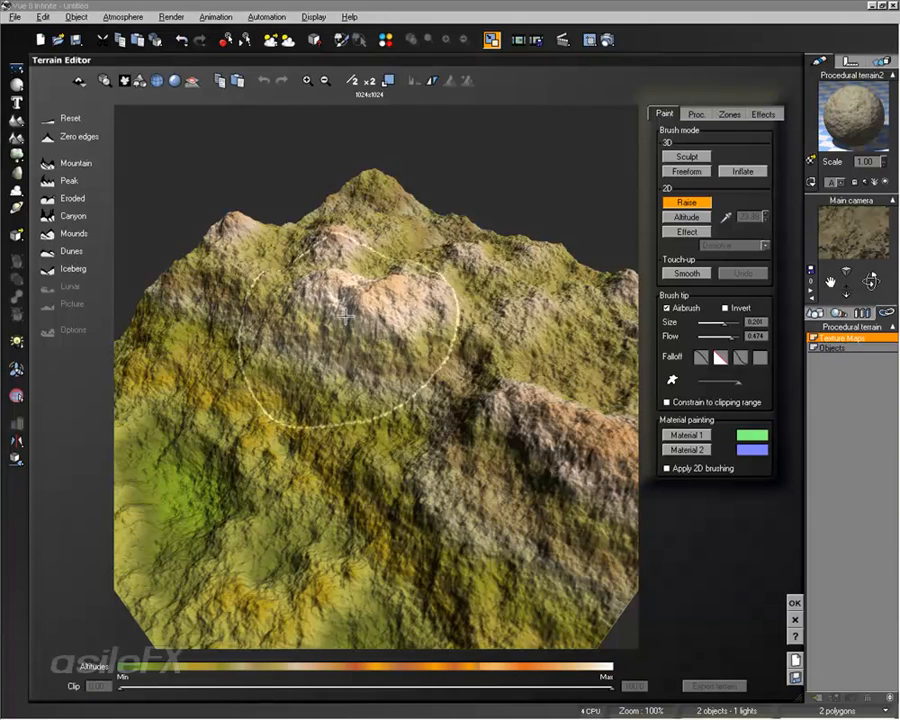
{"action": "mouse_move", "coordinate": [345, 315]}
{"action": "right_mouse_down"}
{"action": "mouse_move", "coordinate": [430, 416]}
{"action": "mouse_move", "coordinate": [490, 452]}
{"action": "right_mouse_up"}
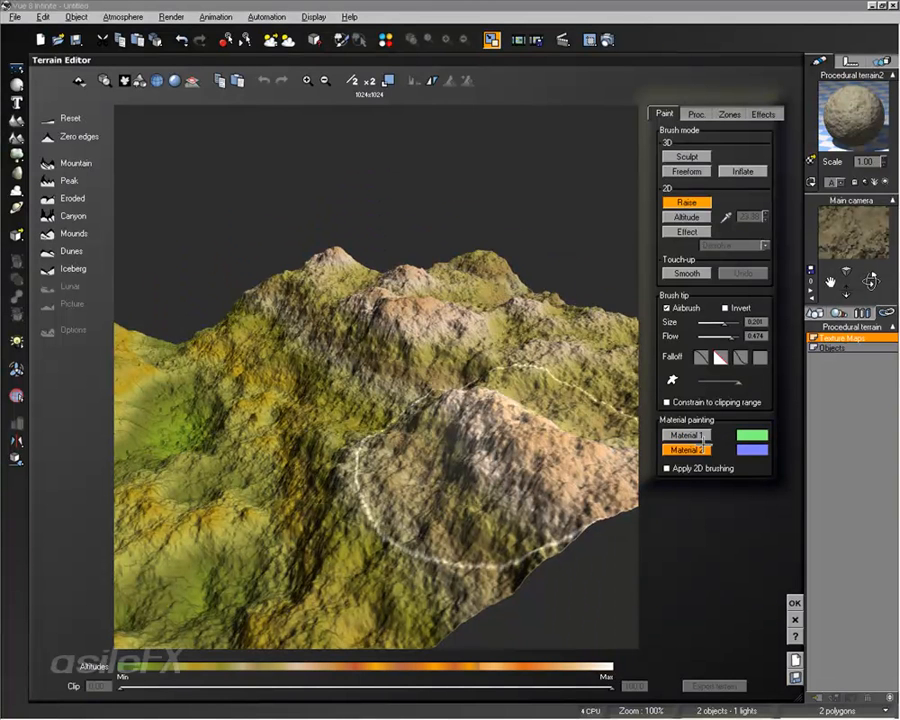
{"action": "left_click", "coordinate": [697, 436]}
{"action": "double_click", "coordinate": [424, 309]}
{"action": "mouse_move", "coordinate": [436, 334]}
{"action": "right_mouse_down"}
{"action": "mouse_move", "coordinate": [482, 360]}
{"action": "mouse_move", "coordinate": [552, 360]}
{"action": "mouse_move", "coordinate": [558, 352]}
{"action": "right_mouse_up"}
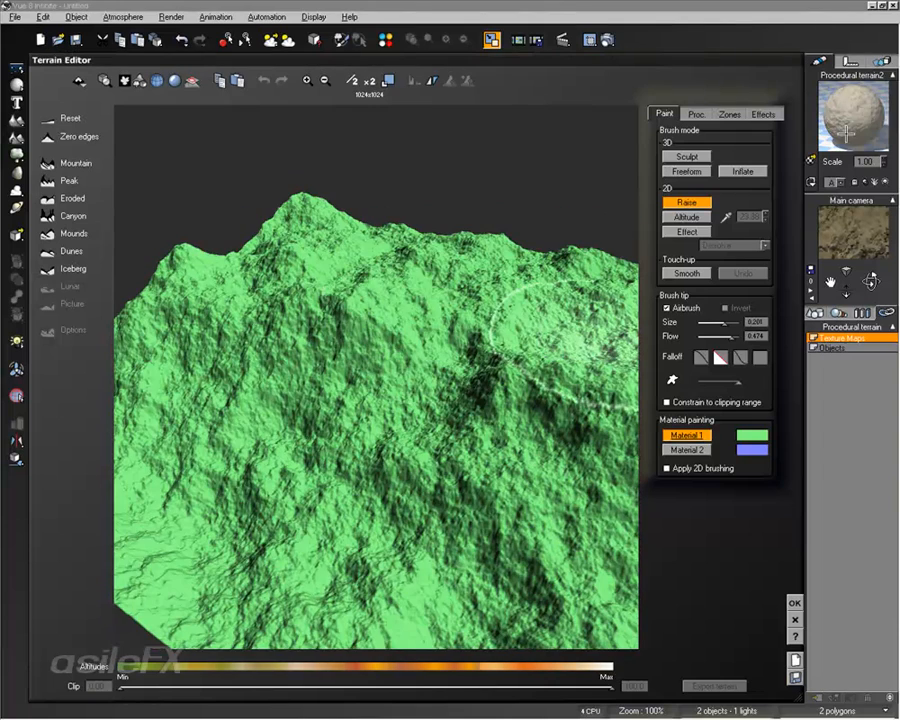
{"action": "mouse_move", "coordinate": [490, 292]}
{"action": "right_mouse_down"}
{"action": "mouse_move", "coordinate": [452, 327]}
{"action": "mouse_move", "coordinate": [450, 341]}
{"action": "mouse_move", "coordinate": [447, 314]}
{"action": "right_mouse_up"}
{"action": "right_click_drag", "start_coordinate": [612, 432], "coordinate": [648, 440]}
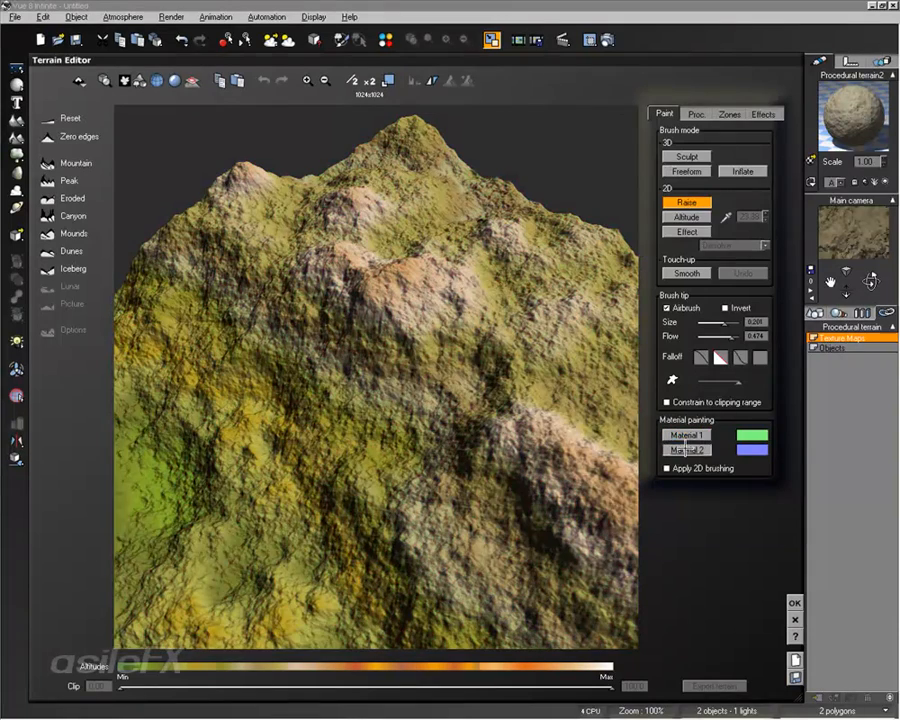
Step: Paint a large patch of Material 2 over the central slope of the terrain
{"action": "left_click", "coordinate": [686, 450]}
{"action": "left_click", "coordinate": [430, 385]}
{"action": "mouse_move", "coordinate": [431, 385]}
{"action": "left_mouse_down"}
{"action": "mouse_move", "coordinate": [482, 420]}
{"action": "mouse_move", "coordinate": [534, 356]}
{"action": "mouse_move", "coordinate": [455, 419]}
{"action": "mouse_move", "coordinate": [697, 603]}
{"action": "left_mouse_up"}
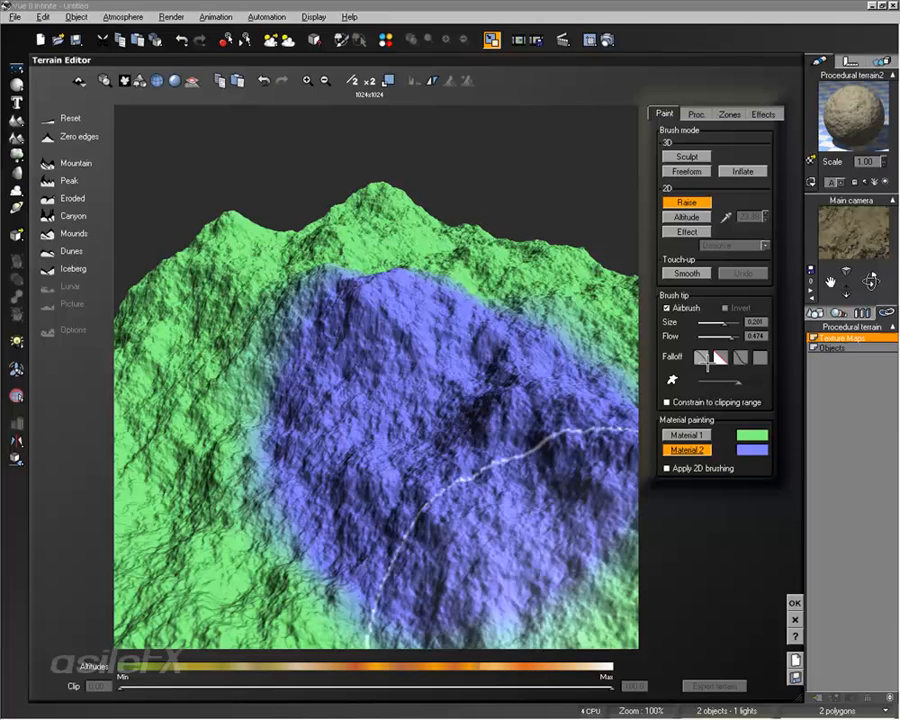
Step: Paint Material 1 over the whole Material 2 patch on the central slope and accept the terrain edits
{"action": "left_click", "coordinate": [700, 435]}
{"action": "left_click_drag", "start_coordinate": [407, 331], "coordinate": [382, 325]}
{"action": "mouse_move", "coordinate": [491, 347]}
{"action": "left_mouse_down"}
{"action": "mouse_move", "coordinate": [391, 532]}
{"action": "mouse_move", "coordinate": [460, 512]}
{"action": "left_mouse_up"}
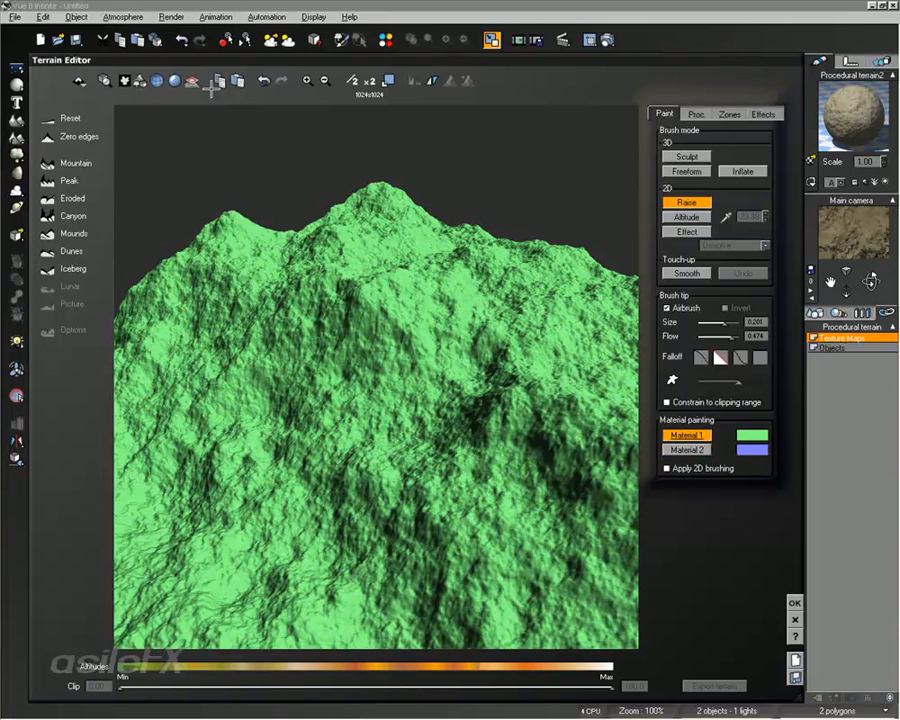
{"action": "left_click", "coordinate": [125, 81]}
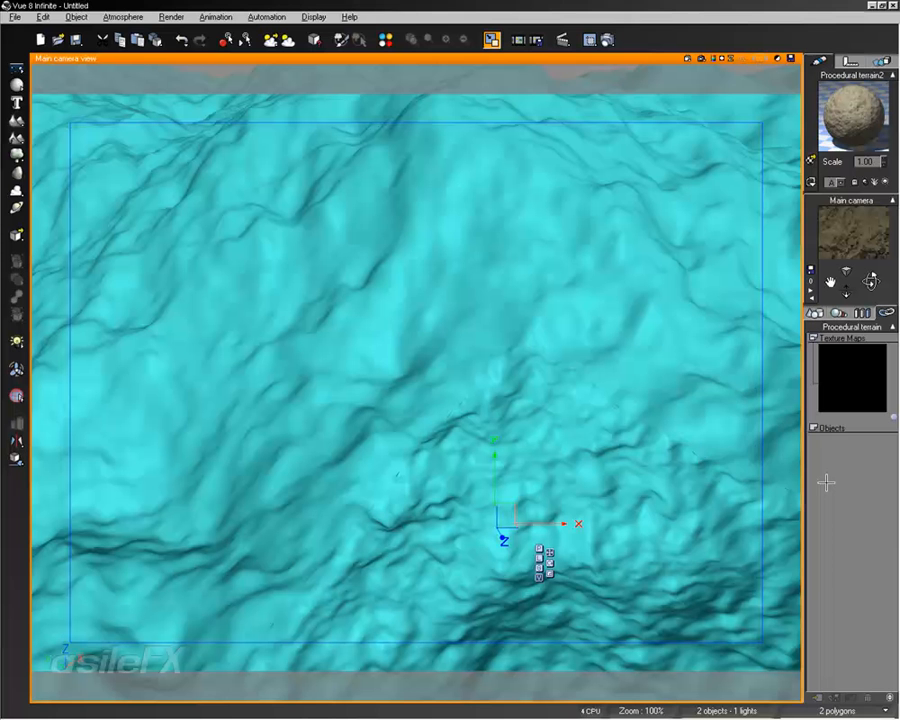
Step: View the link options of the distribution map in the linked texture maps and dismiss them
{"action": "left_click", "coordinate": [854, 362]}
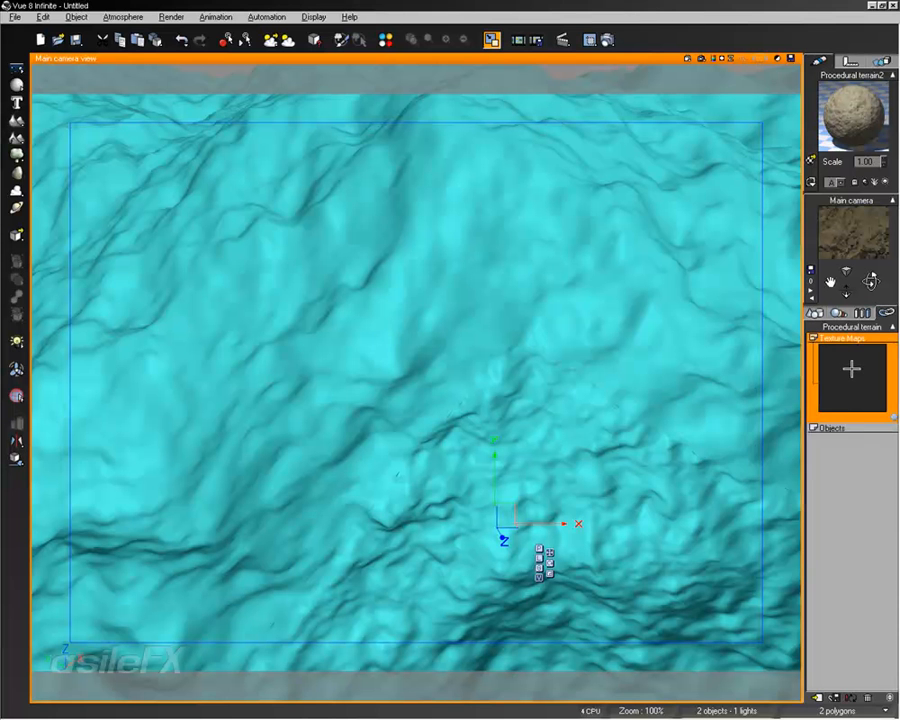
{"action": "right_click", "coordinate": [851, 368]}
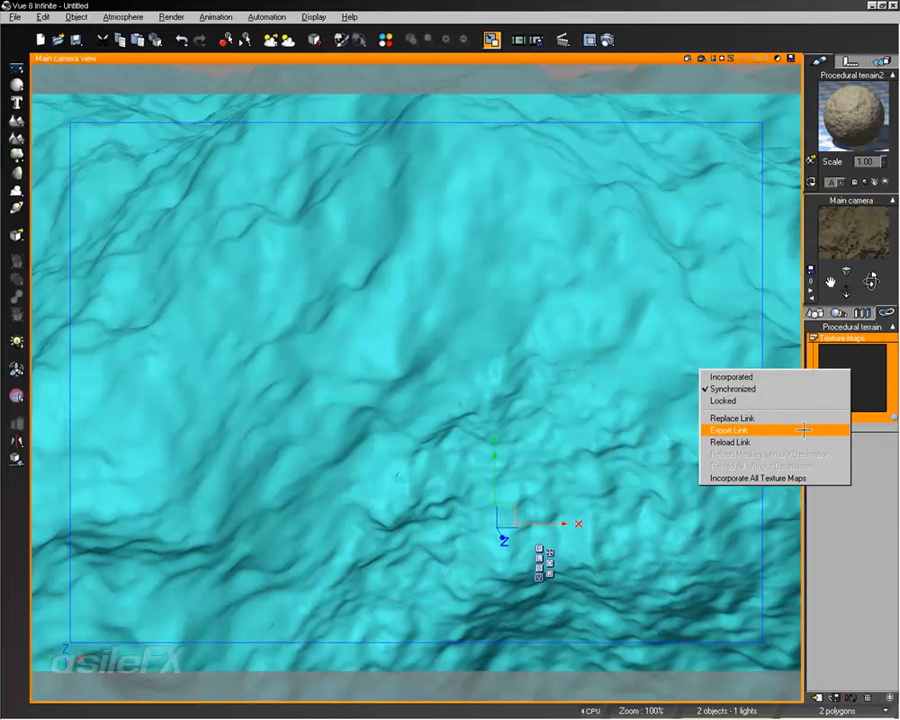
{"action": "left_click", "coordinate": [876, 515]}
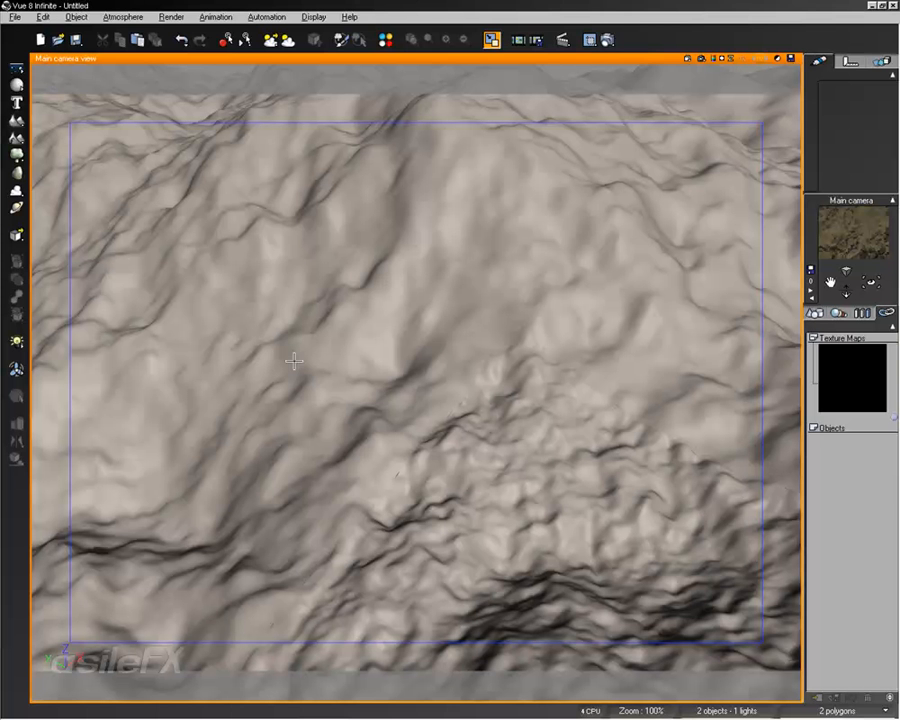
Step: Reopen the terrain for editing, with Material 2 and Apply 2D brushing chosen for material painting, and display the erosion effects
{"action": "right_click", "coordinate": [352, 380]}
{"action": "left_click", "coordinate": [412, 598]}
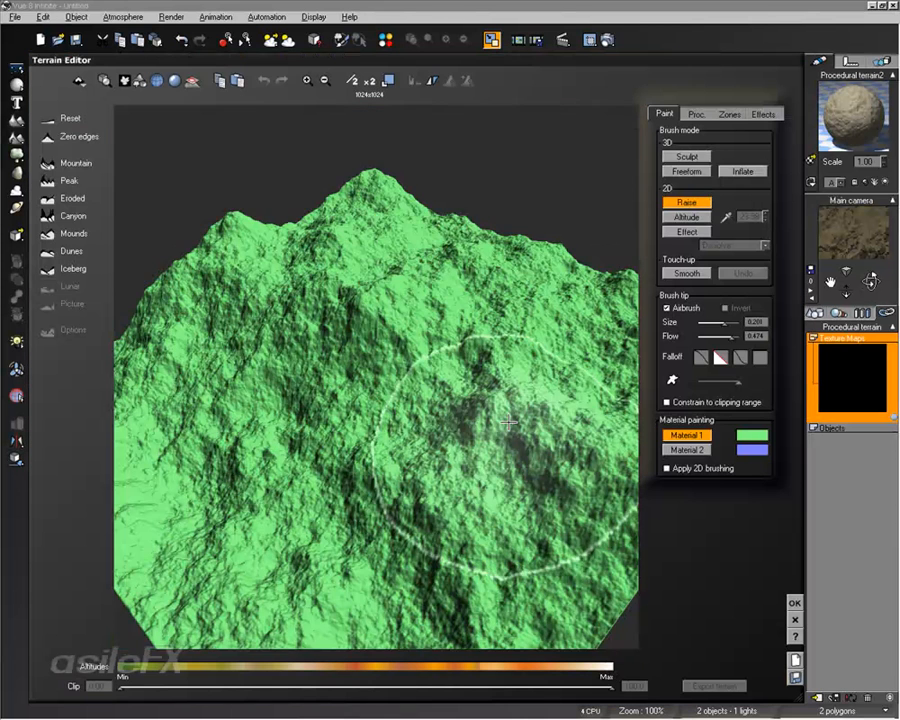
{"action": "mouse_move", "coordinate": [454, 226]}
{"action": "right_mouse_down"}
{"action": "mouse_move", "coordinate": [474, 286]}
{"action": "mouse_move", "coordinate": [457, 279]}
{"action": "right_mouse_up"}
{"action": "left_click", "coordinate": [688, 450]}
{"action": "left_click", "coordinate": [694, 468]}
{"action": "left_click", "coordinate": [757, 113]}
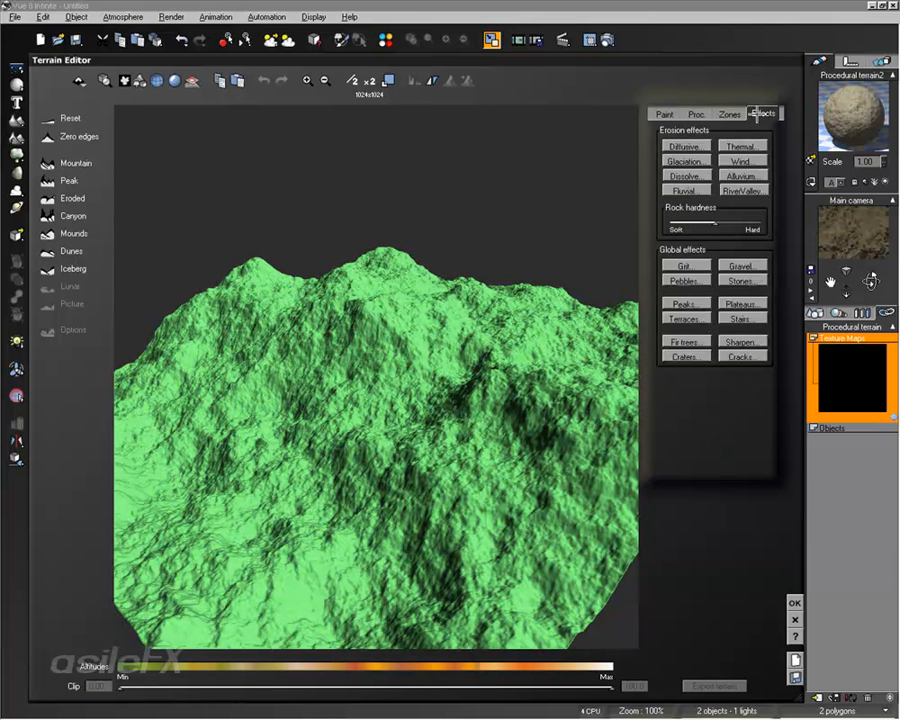
Step: Apply Dissolve erosion to the whole terrain and halve the terrain resolution to 512x512
{"action": "right_click_drag", "start_coordinate": [596, 237], "coordinate": [497, 264]}
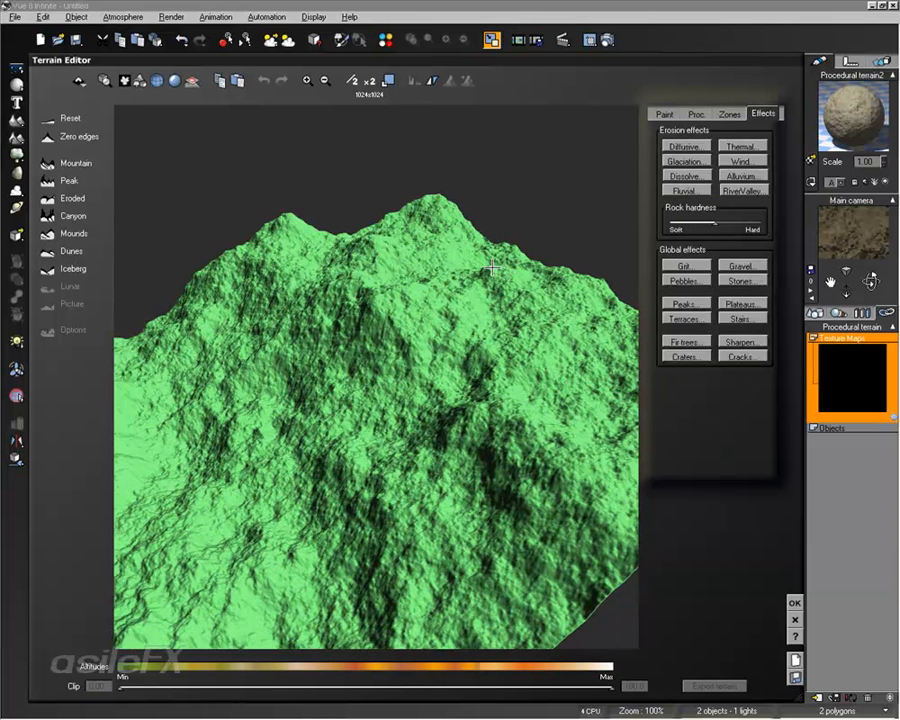
{"action": "left_click", "coordinate": [697, 177]}
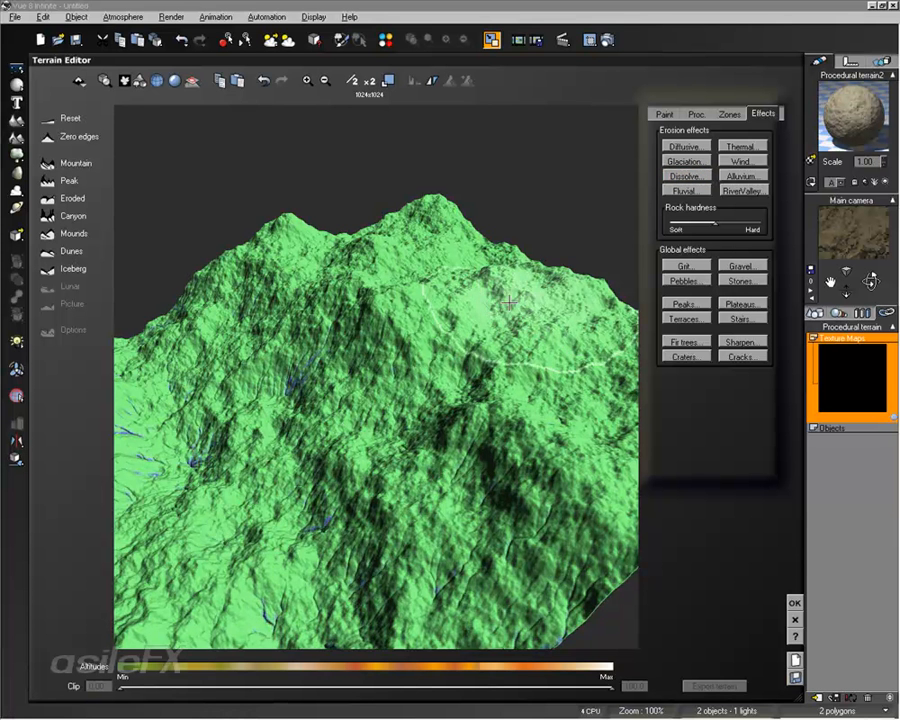
{"action": "right_click_drag", "start_coordinate": [437, 268], "coordinate": [399, 288]}
{"action": "left_click", "coordinate": [351, 81]}
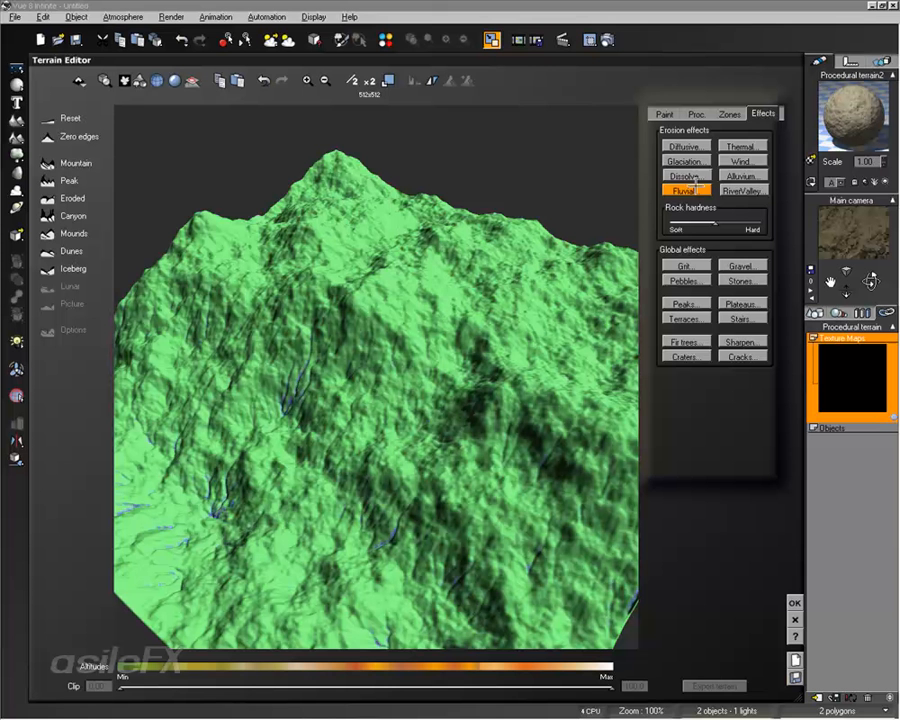
Step: Apply more Dissolve erosion to the terrain, followed by Fluvial and RiverValley erosion
{"action": "left_click", "coordinate": [686, 176]}
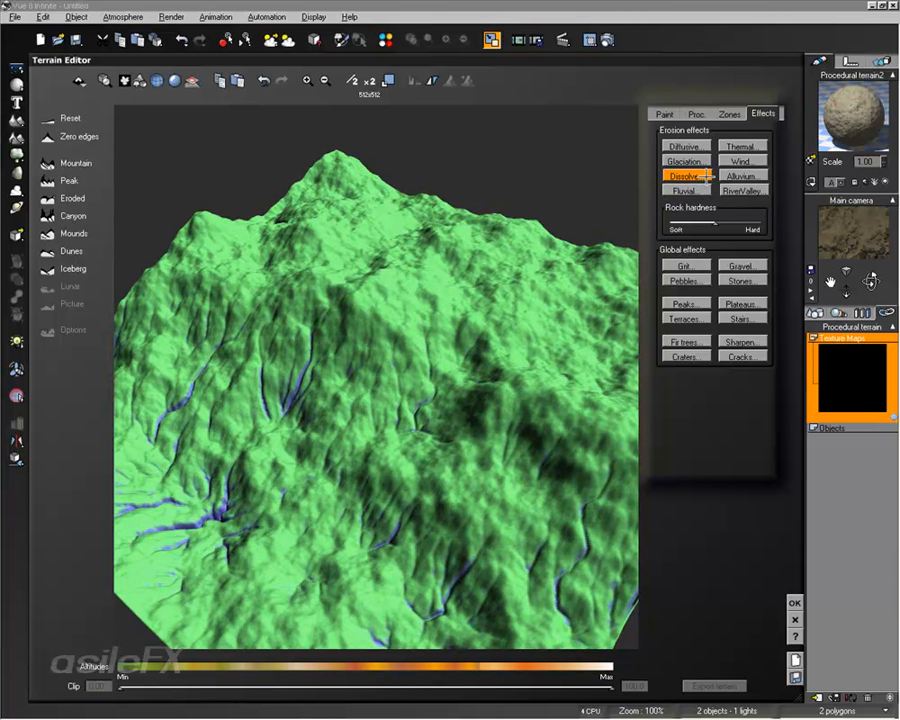
{"action": "left_click", "coordinate": [703, 176]}
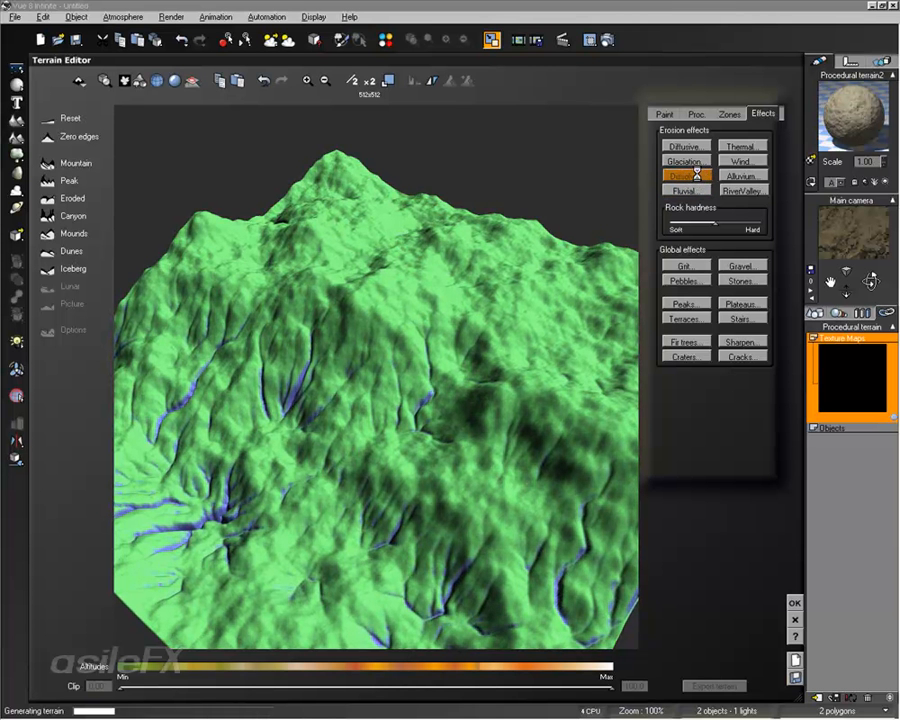
{"action": "left_click", "coordinate": [705, 190]}
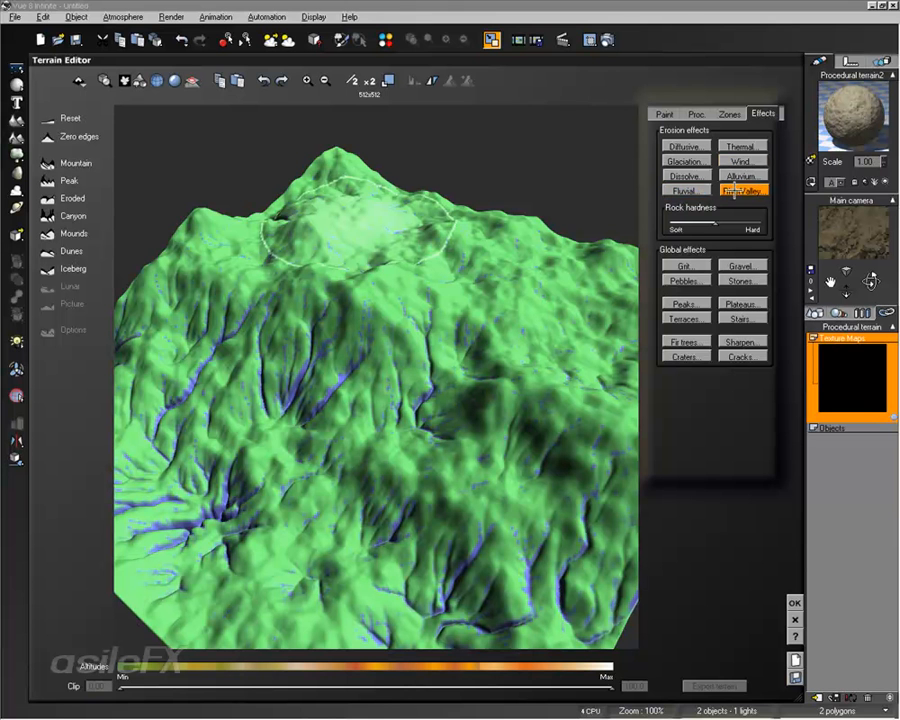
{"action": "left_click", "coordinate": [735, 190]}
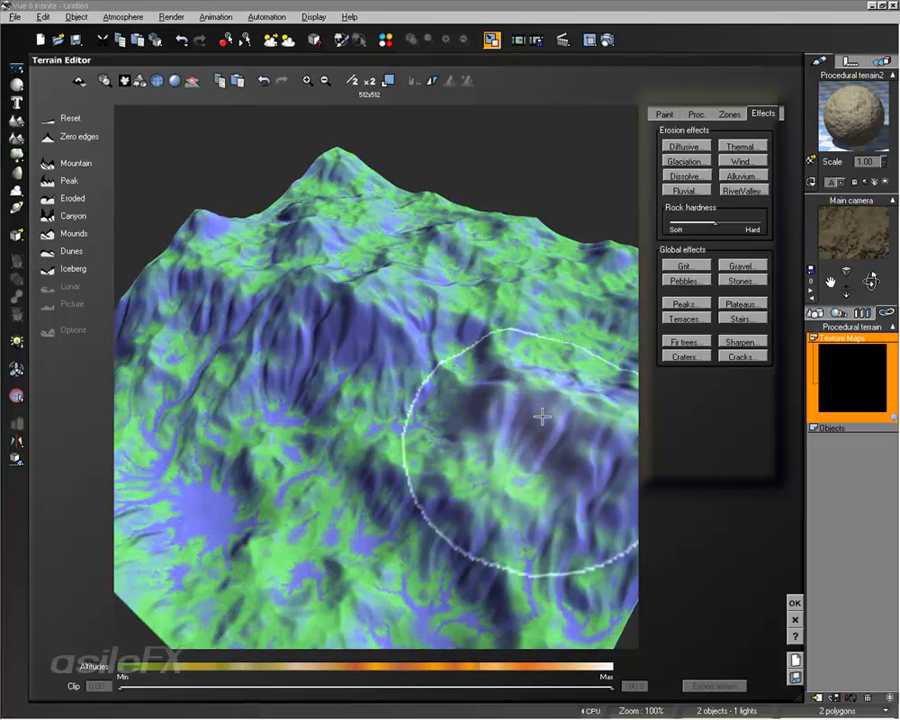
Step: Redo the undone erosion effect, inspect the eroded terrain from several angles, and accept the terrain edits
{"action": "right_click_drag", "start_coordinate": [542, 416], "coordinate": [517, 400]}
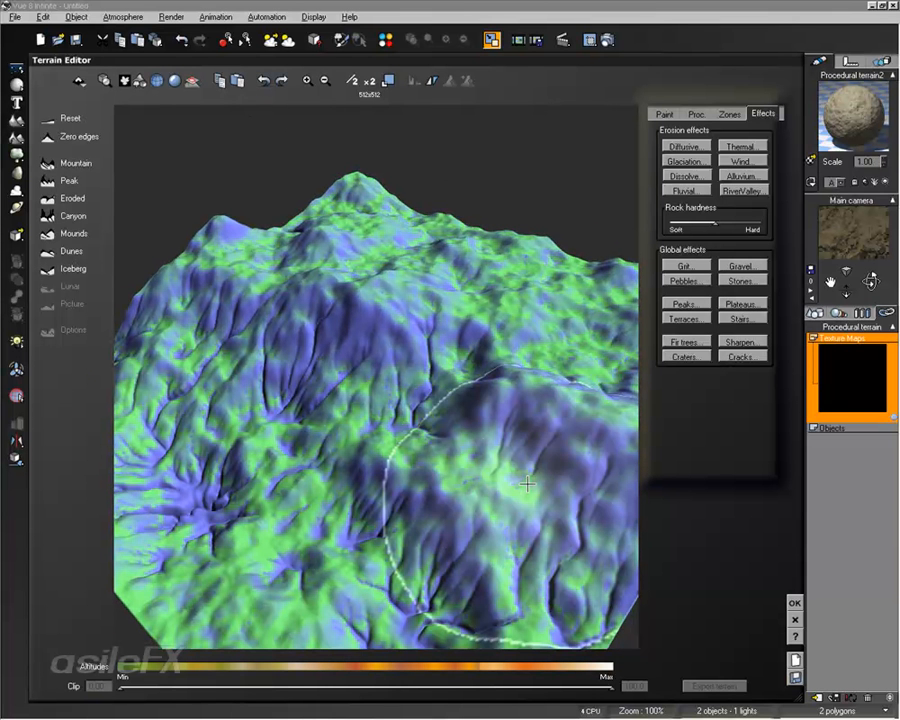
{"action": "mouse_move", "coordinate": [527, 484]}
{"action": "right_mouse_down"}
{"action": "mouse_move", "coordinate": [378, 458]}
{"action": "mouse_move", "coordinate": [310, 575]}
{"action": "mouse_move", "coordinate": [428, 428]}
{"action": "mouse_move", "coordinate": [428, 394]}
{"action": "mouse_move", "coordinate": [436, 396]}
{"action": "right_mouse_up"}
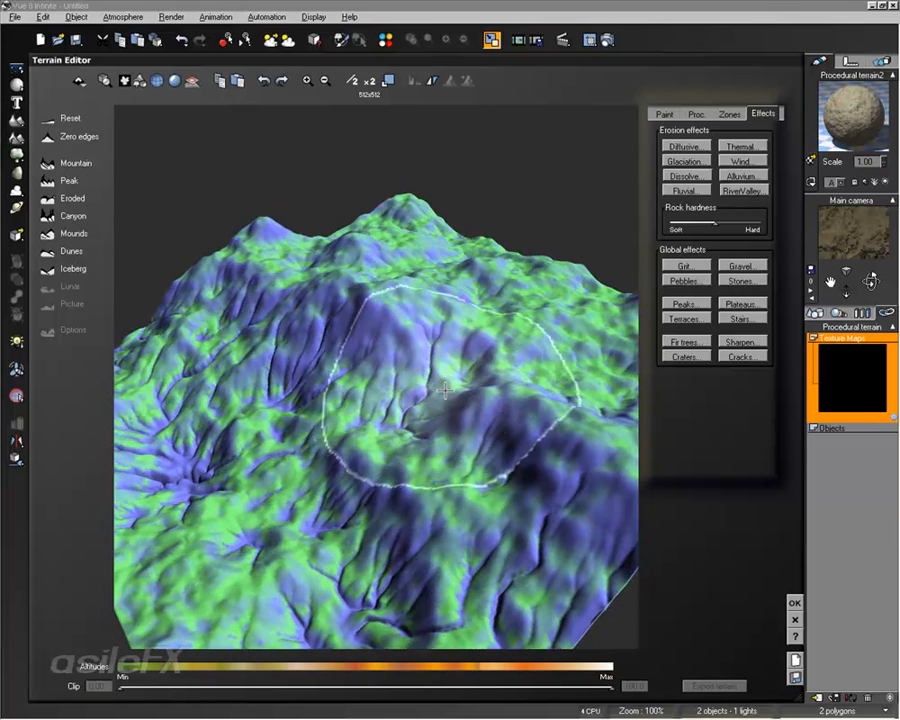
{"action": "left_click", "coordinate": [282, 79]}
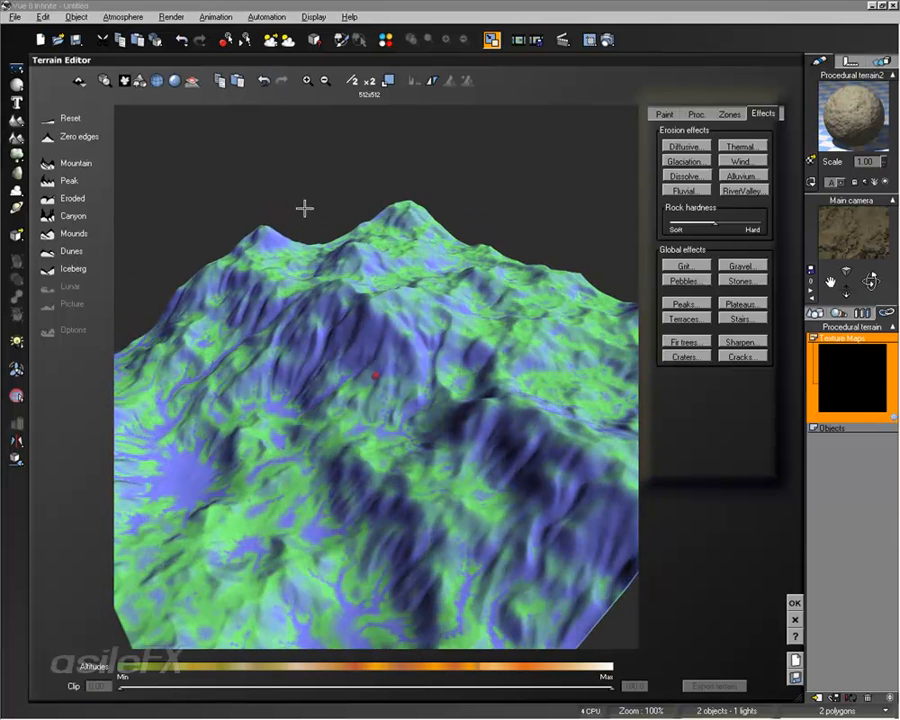
{"action": "mouse_move", "coordinate": [305, 208]}
{"action": "right_mouse_down"}
{"action": "mouse_move", "coordinate": [400, 300]}
{"action": "mouse_move", "coordinate": [474, 314]}
{"action": "mouse_move", "coordinate": [410, 296]}
{"action": "mouse_move", "coordinate": [498, 303]}
{"action": "mouse_move", "coordinate": [536, 350]}
{"action": "mouse_move", "coordinate": [500, 398]}
{"action": "right_mouse_up"}
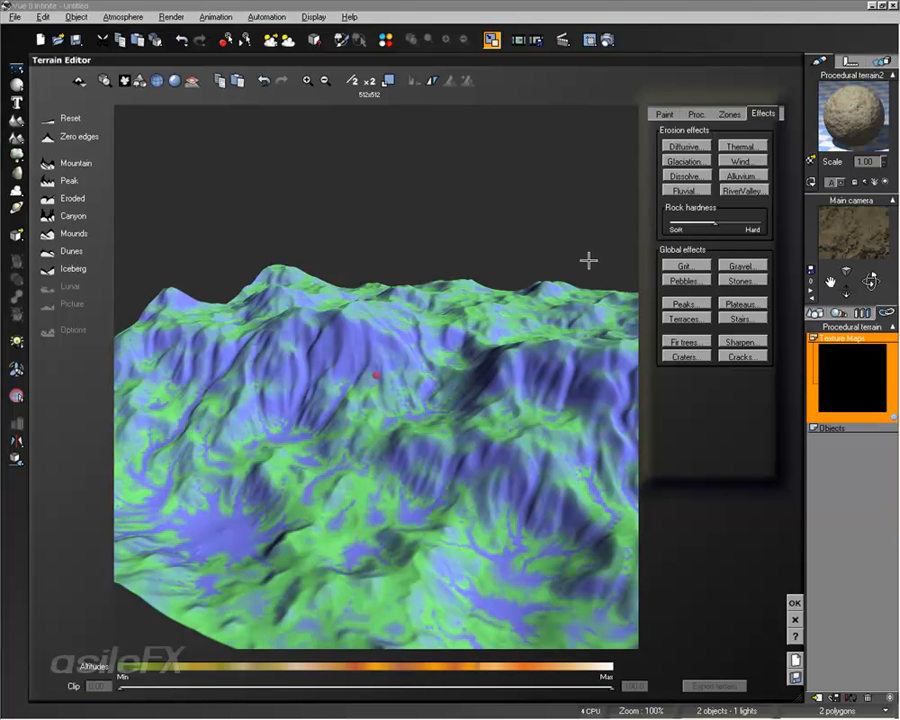
{"action": "right_click_drag", "start_coordinate": [526, 300], "coordinate": [508, 345]}
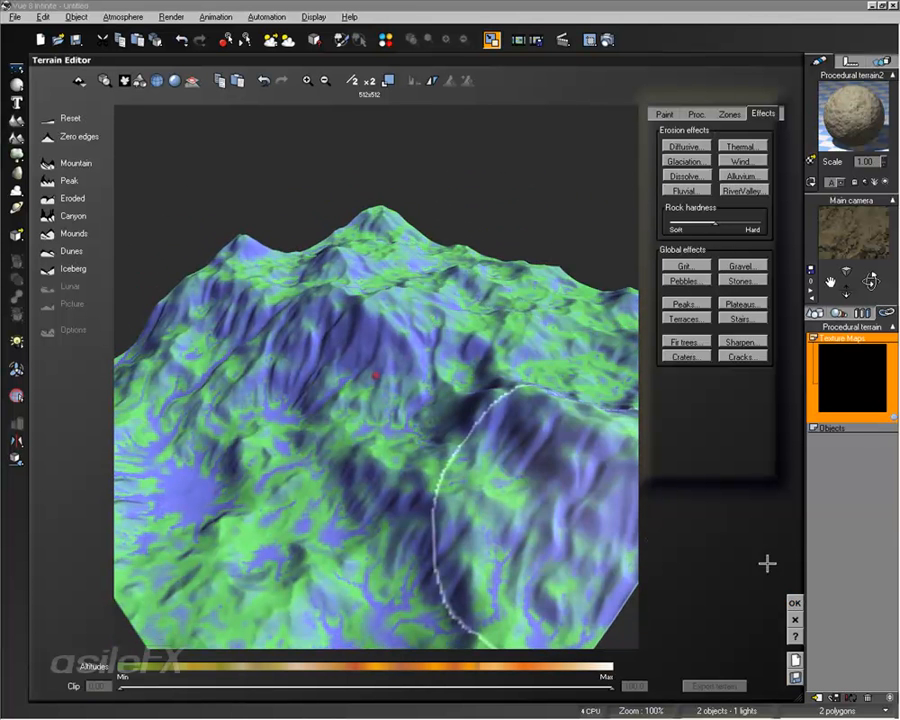
{"action": "left_click", "coordinate": [795, 603]}
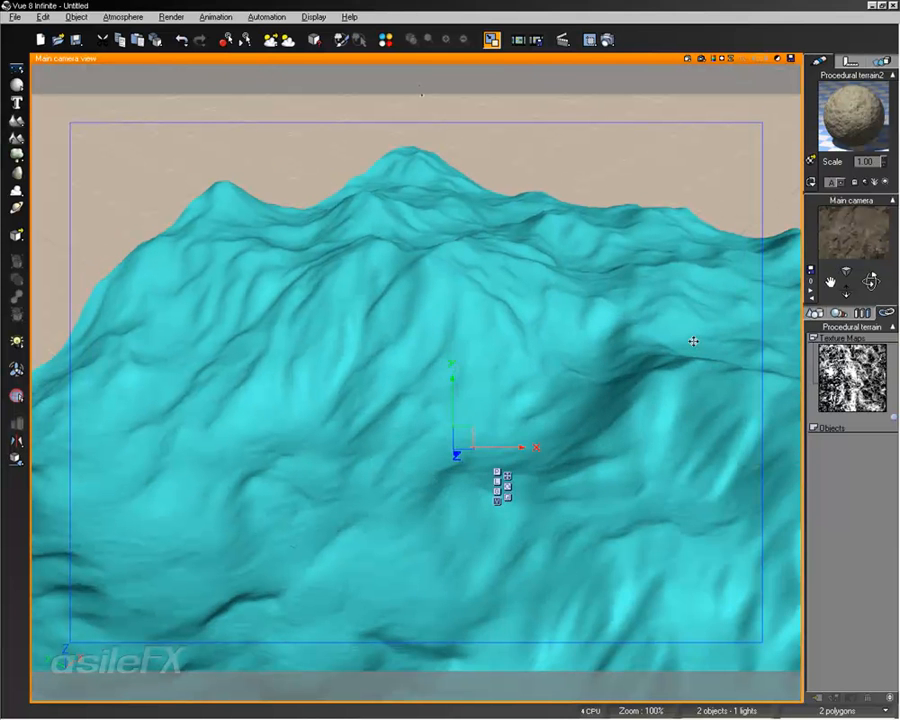
Step: Edit the terrain's material and swap the two materials of its nested Default mixed material
{"action": "double_click", "coordinate": [846, 138]}
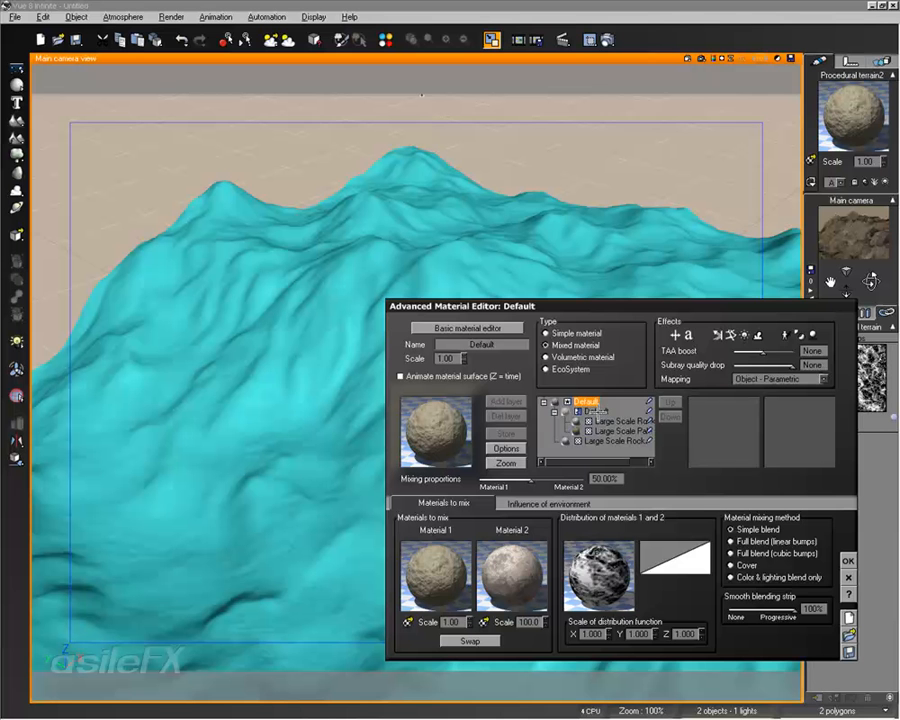
{"action": "left_click", "coordinate": [596, 411]}
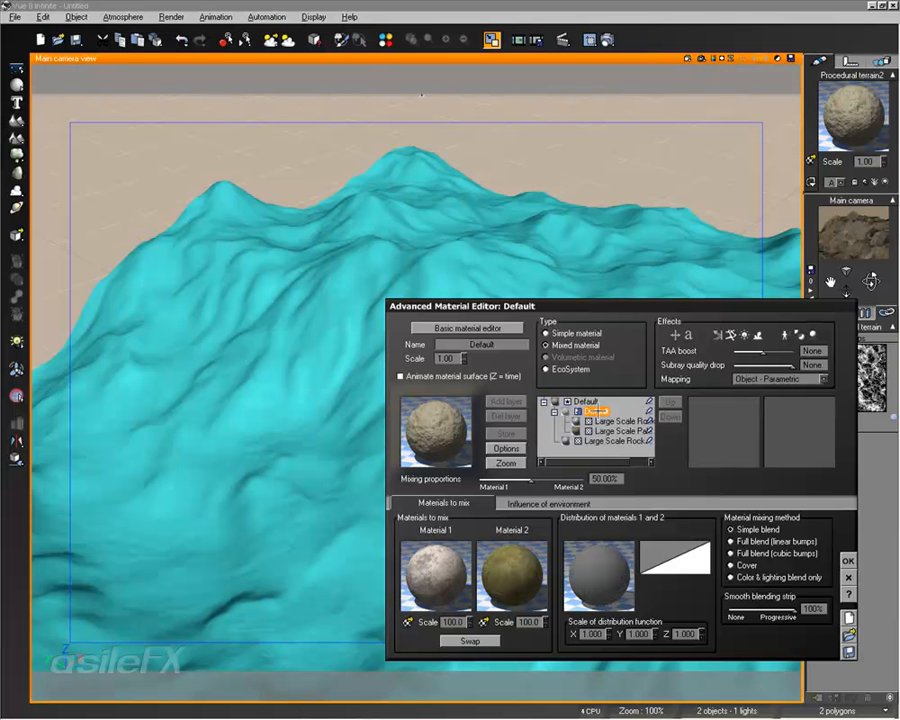
{"action": "left_click_drag", "start_coordinate": [625, 306], "coordinate": [519, 238]}
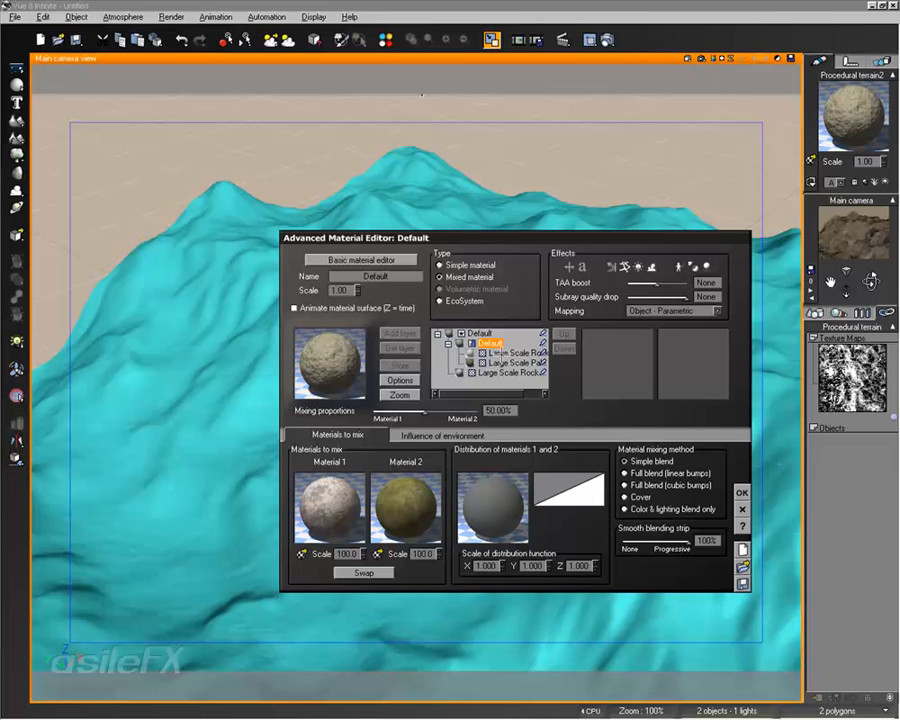
{"action": "left_click", "coordinate": [358, 572]}
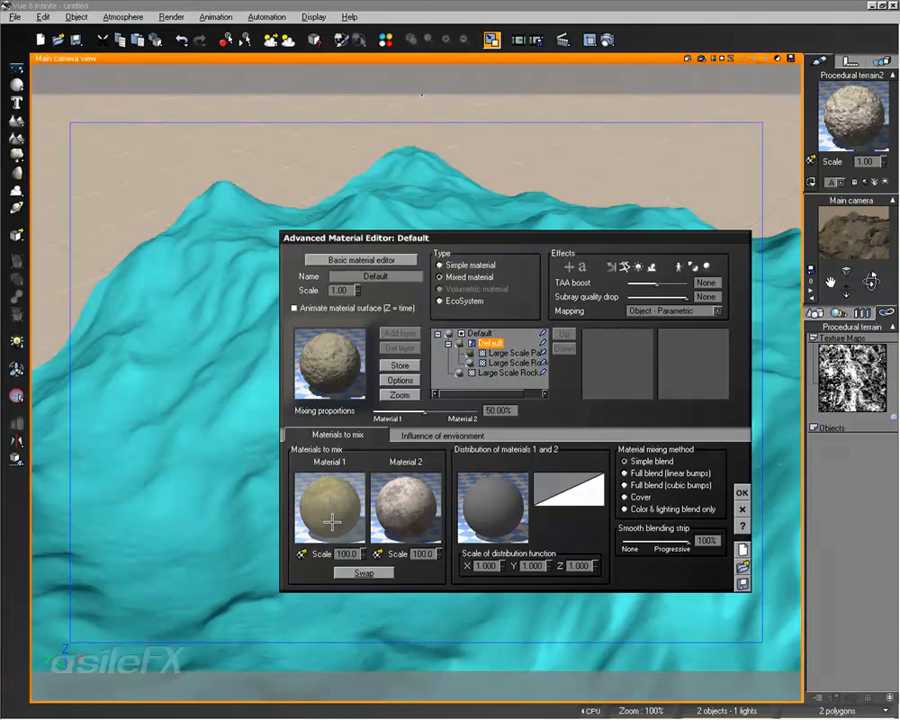
Step: Convert the nested Default mixed material to the simple Large Scale Pale Grass material and accept the terrain's material
{"action": "left_click", "coordinate": [462, 262]}
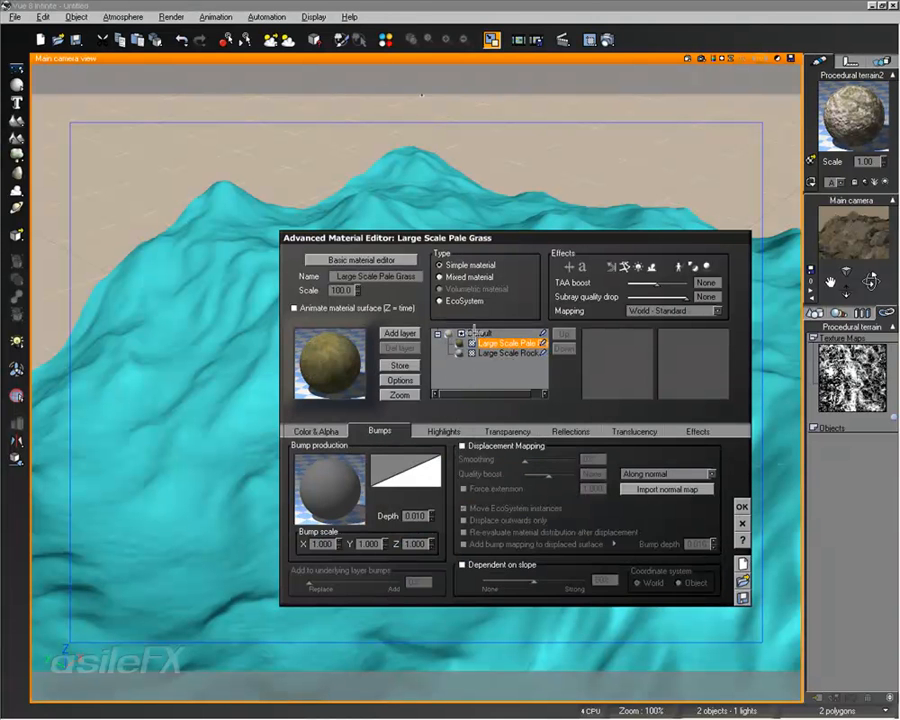
{"action": "left_click", "coordinate": [474, 332]}
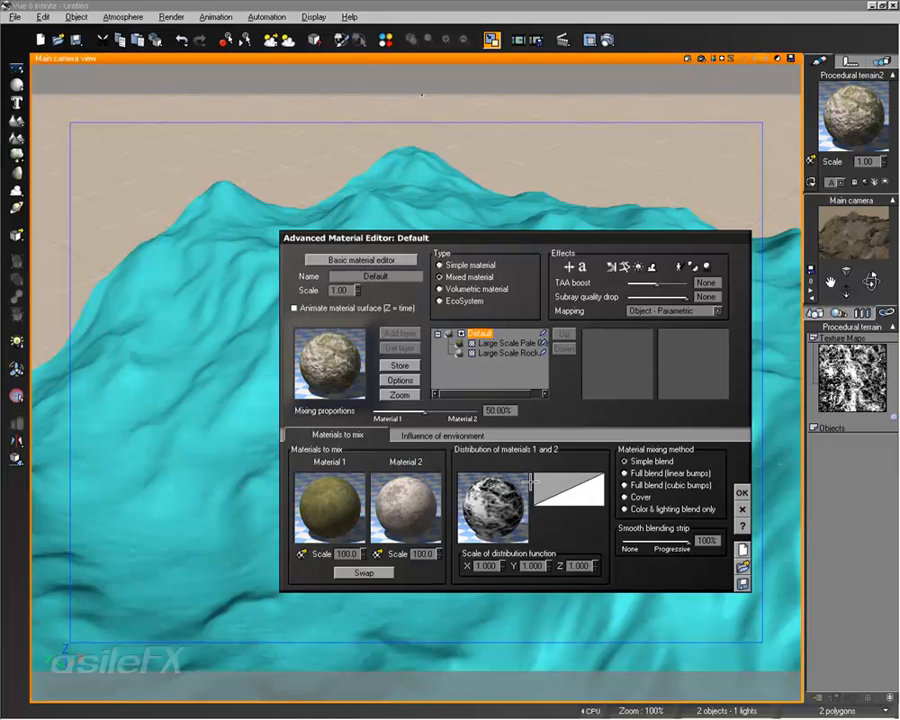
{"action": "right_click", "coordinate": [488, 494]}
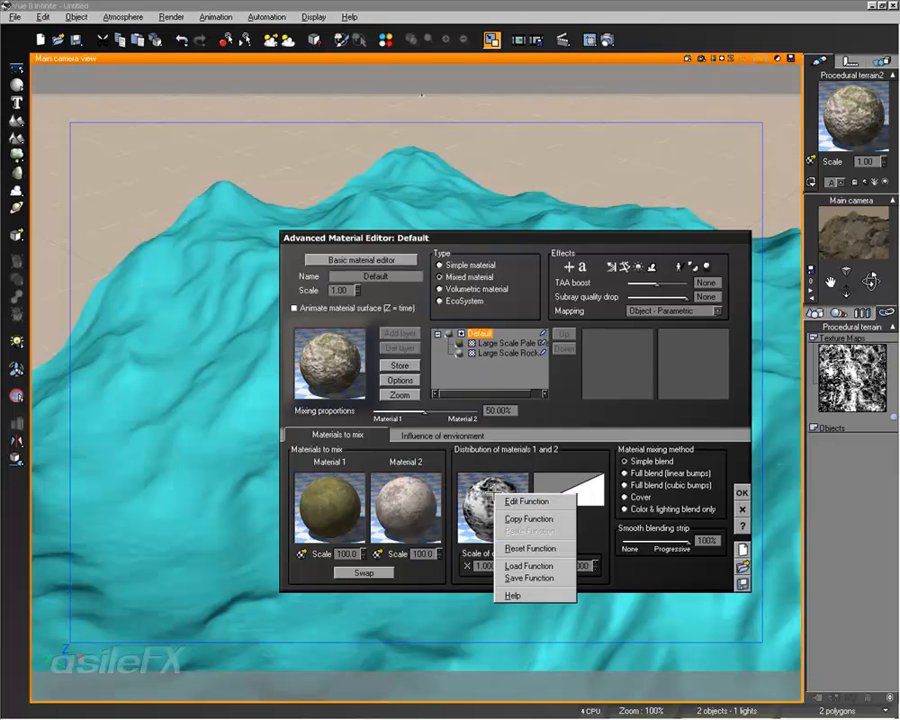
{"action": "left_click", "coordinate": [510, 251]}
{"action": "left_click", "coordinate": [742, 493]}
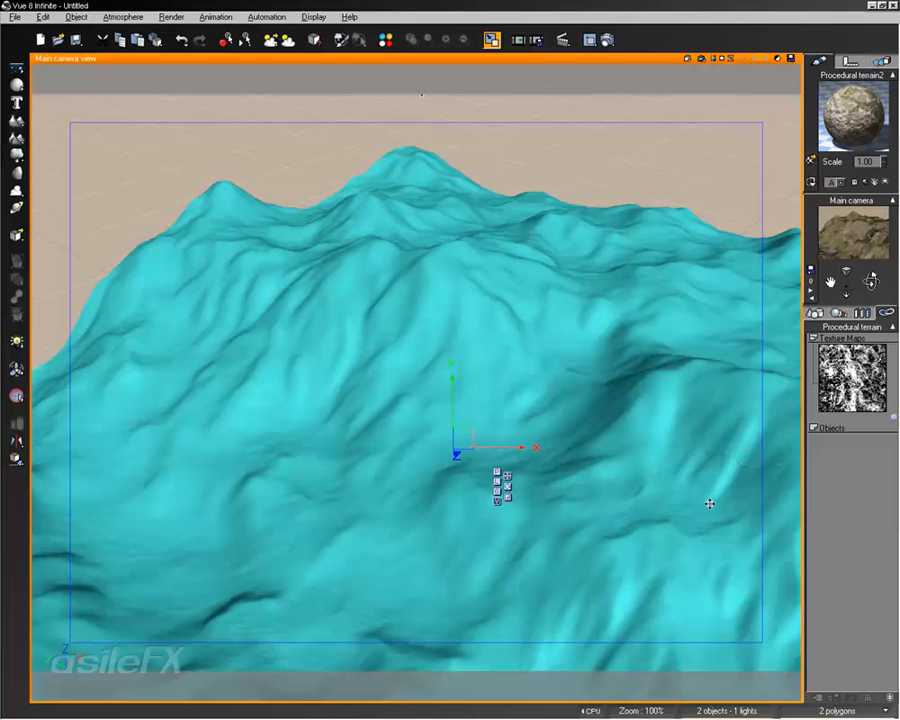
Step: Set the terrain material's smooth blending strip to 49% and render a preview of the camera view
{"action": "right_click_drag", "start_coordinate": [690, 467], "coordinate": [649, 442]}
{"action": "right_click_drag", "start_coordinate": [605, 354], "coordinate": [628, 364]}
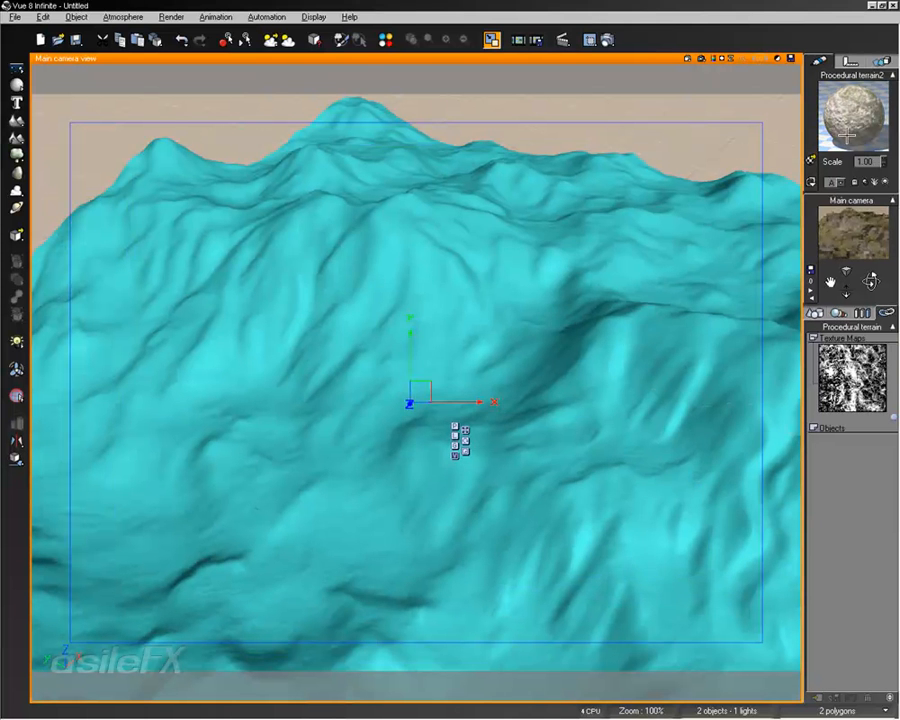
{"action": "double_click", "coordinate": [853, 128]}
{"action": "left_click_drag", "start_coordinate": [688, 534], "coordinate": [655, 541]}
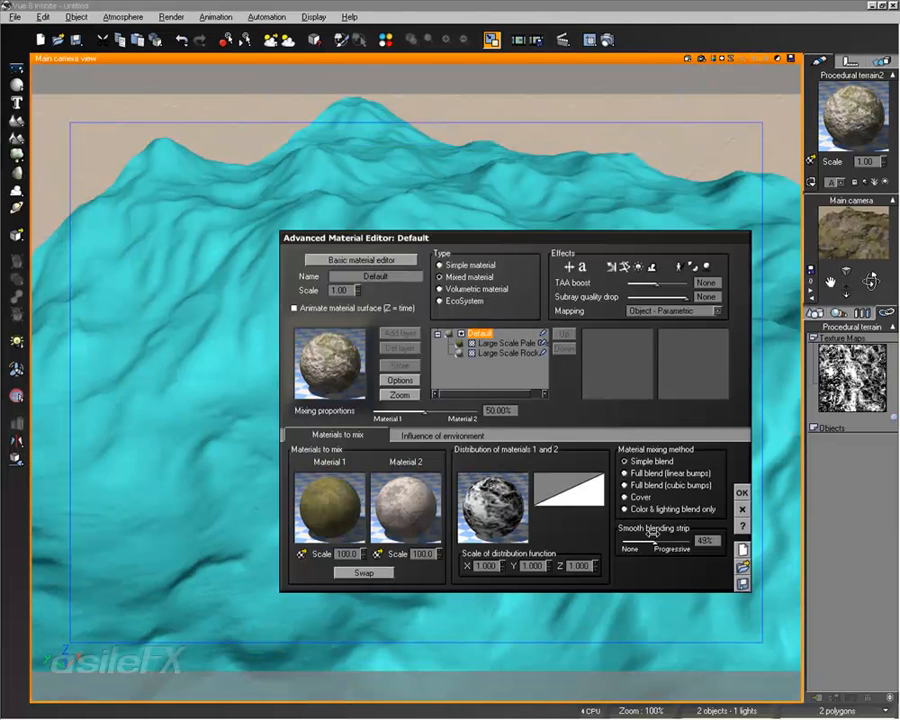
{"action": "left_click", "coordinate": [742, 493]}
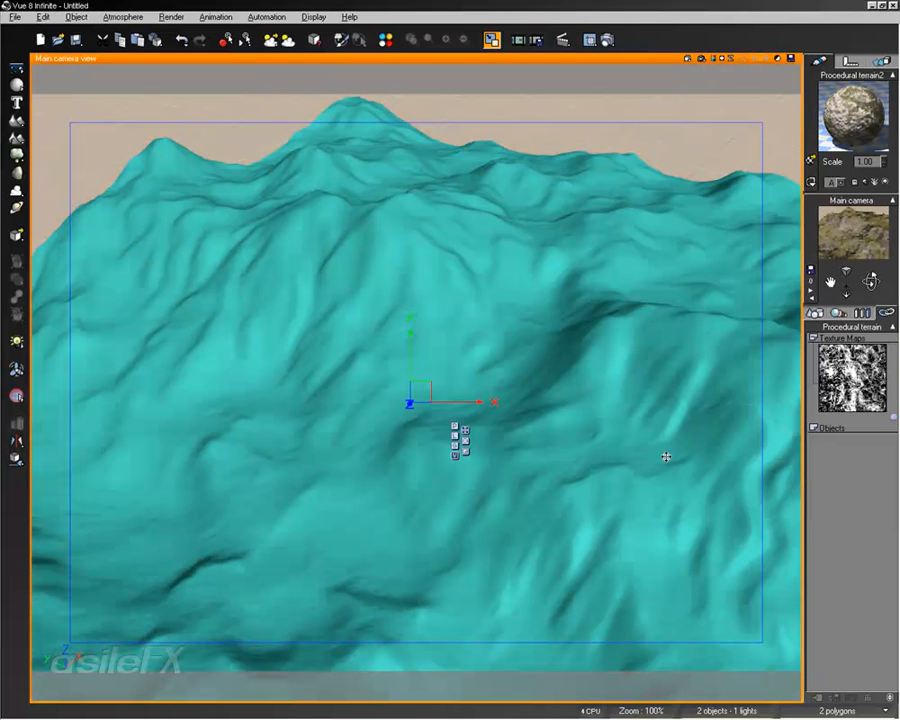
{"action": "left_click", "coordinate": [705, 57]}
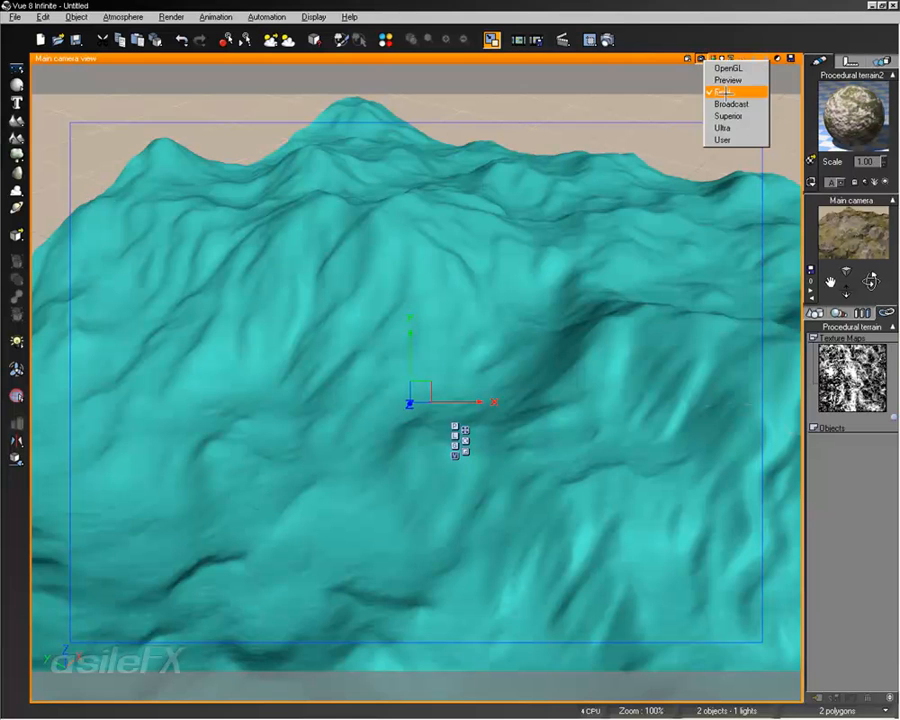
{"action": "left_click", "coordinate": [714, 70]}
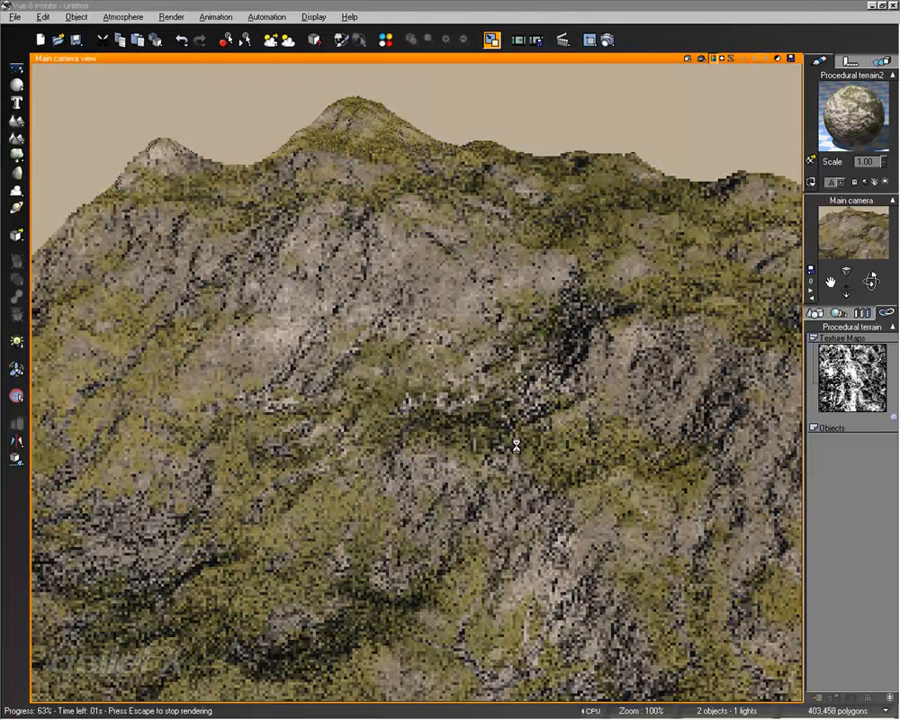
{"action": "left_click", "coordinate": [572, 452]}
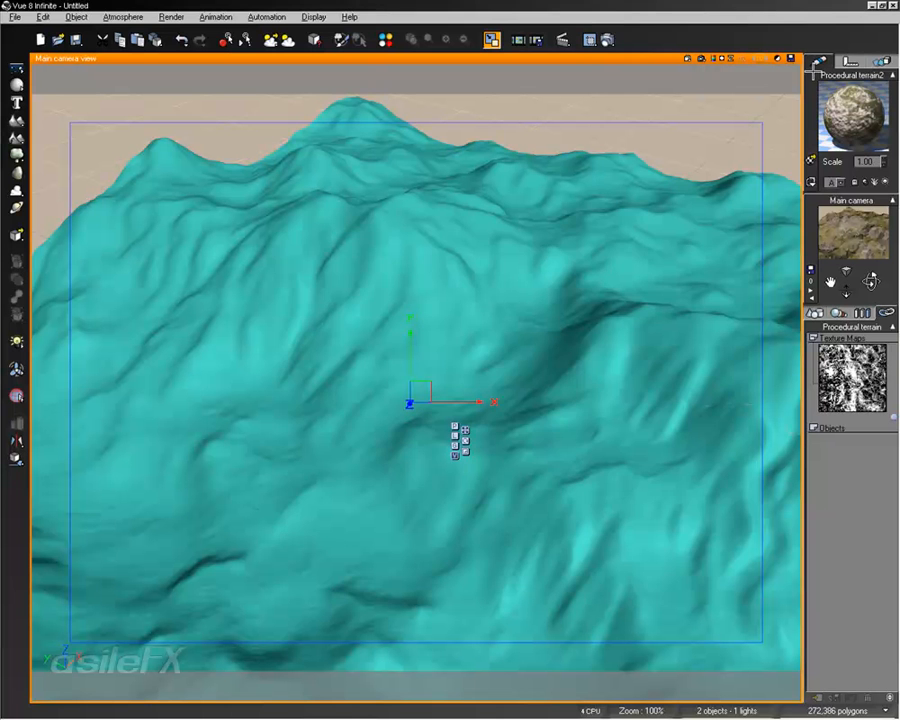
Step: In the material's distribution function, add a Brightness-Contrast filter node between the projected terrain map and the Distribution output
{"action": "double_click", "coordinate": [853, 117]}
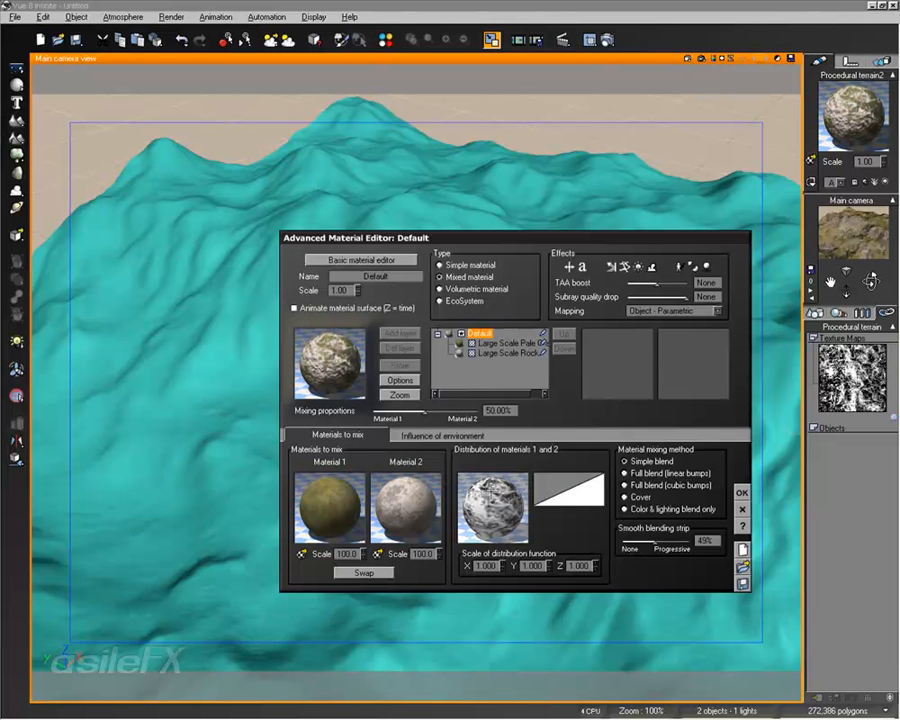
{"action": "right_click", "coordinate": [488, 502]}
{"action": "left_click", "coordinate": [515, 508]}
{"action": "left_click", "coordinate": [137, 215]}
{"action": "left_click_drag", "start_coordinate": [137, 210], "coordinate": [137, 258]}
{"action": "left_click", "coordinate": [20, 183]}
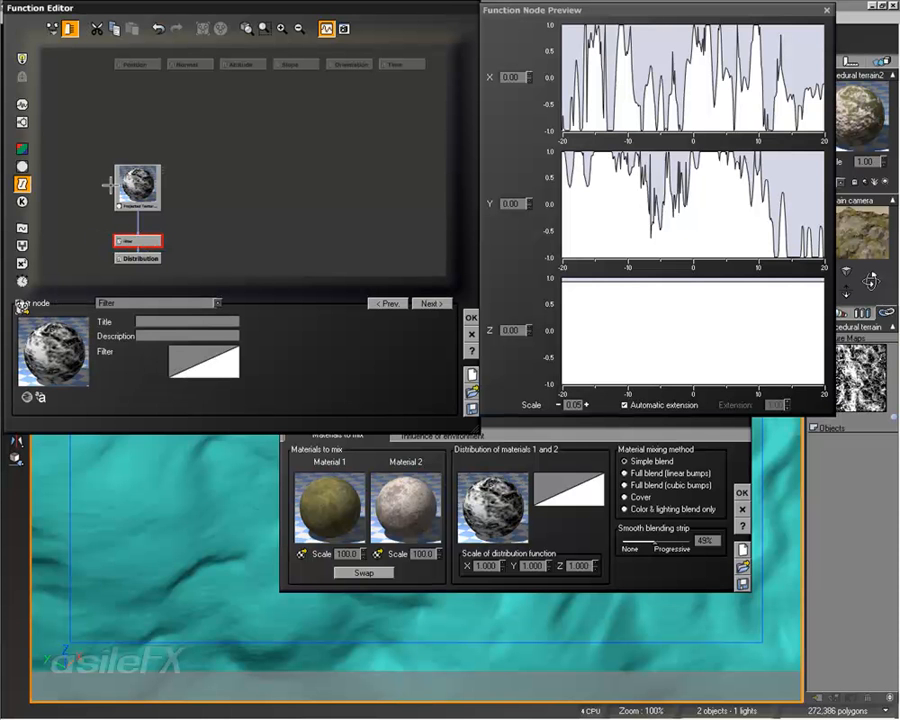
{"action": "left_click", "coordinate": [157, 302]}
{"action": "left_click", "coordinate": [115, 322]}
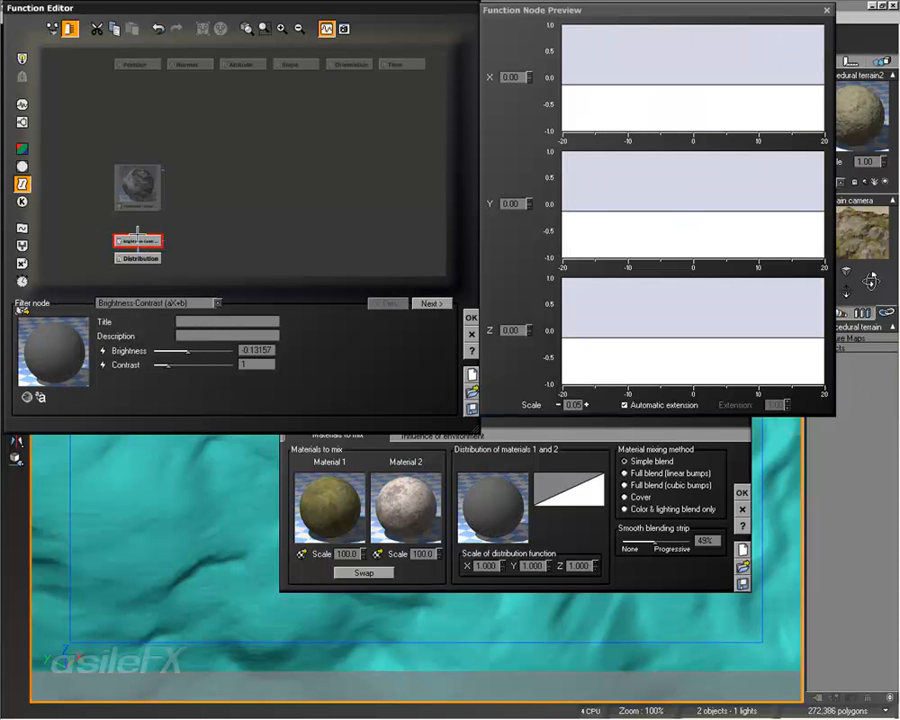
Step: Connect the terrain map to the Brightness-Contrast filter, set brightness to -0.79824 and contrast to 3.99123, and accept the material
{"action": "right_click", "coordinate": [134, 202]}
{"action": "left_click", "coordinate": [172, 228]}
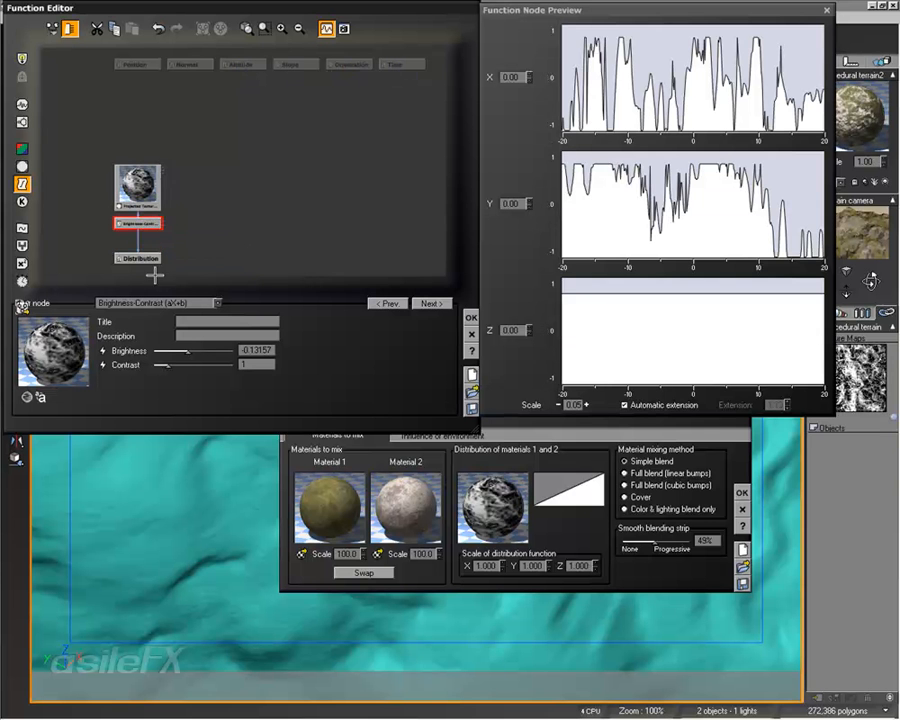
{"action": "mouse_move", "coordinate": [167, 366]}
{"action": "left_mouse_down"}
{"action": "mouse_move", "coordinate": [189, 367]}
{"action": "mouse_move", "coordinate": [157, 351]}
{"action": "left_mouse_up"}
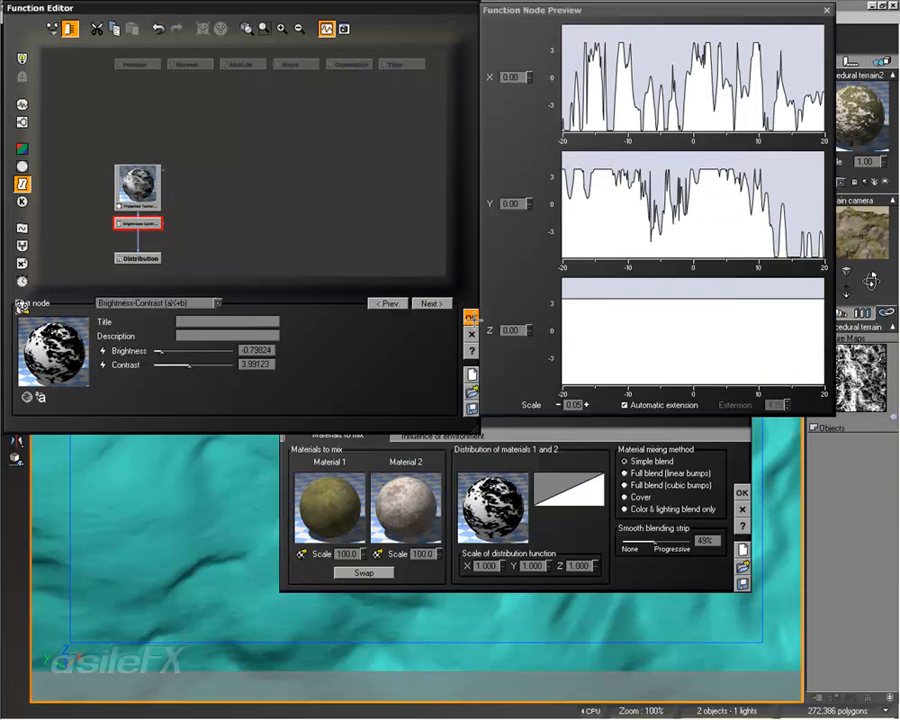
{"action": "left_click", "coordinate": [471, 335]}
{"action": "left_click", "coordinate": [740, 492]}
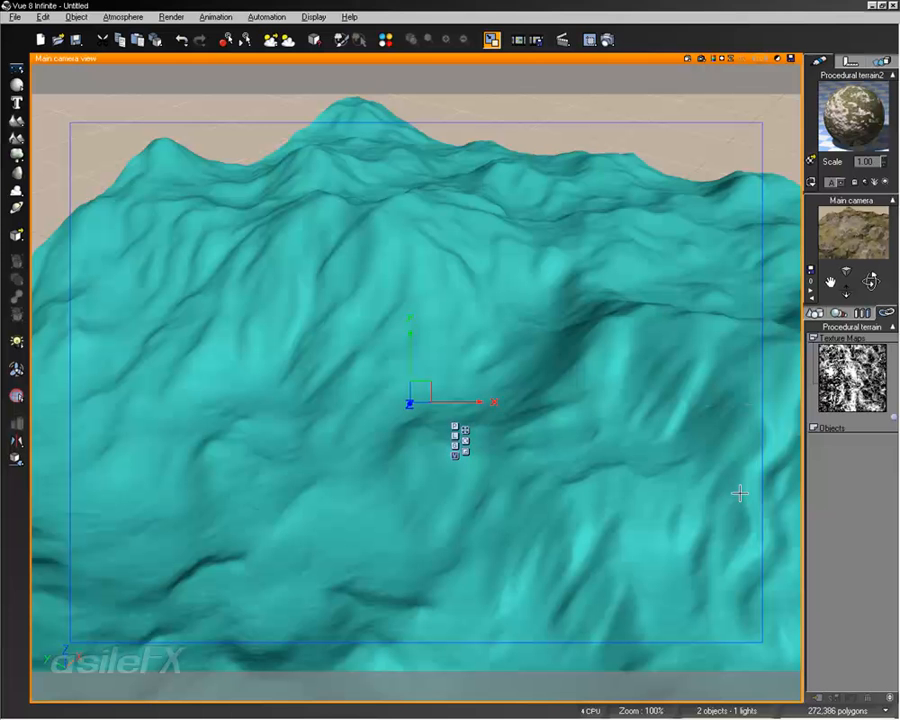
Step: Set the terrain material's smooth blending strip to 10% and mixing method to Full blend (linear bumps), and render a preview
{"action": "double_click", "coordinate": [850, 108]}
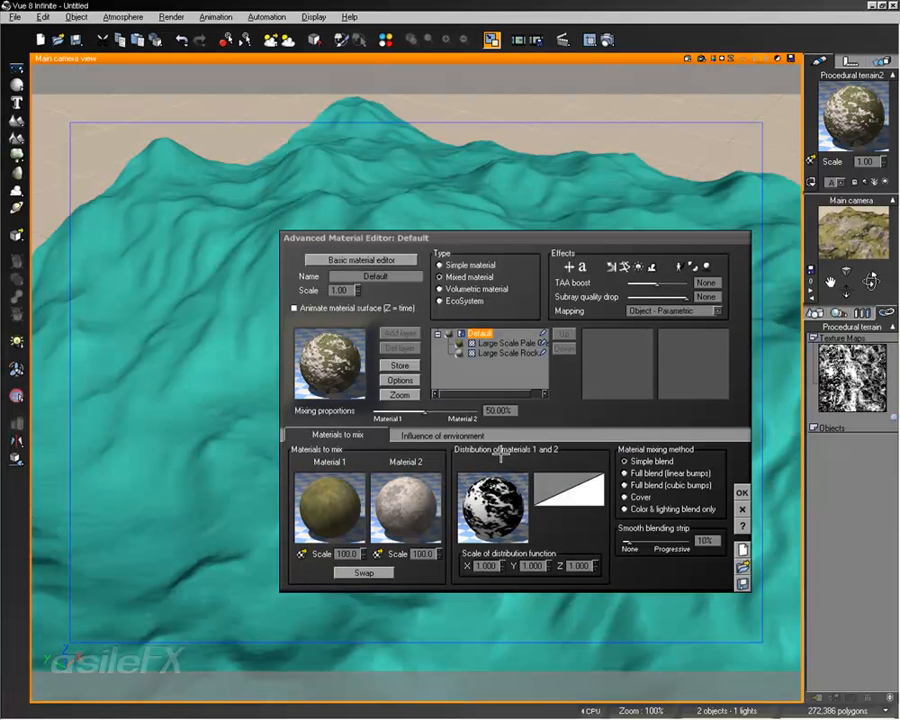
{"action": "left_click", "coordinate": [505, 343]}
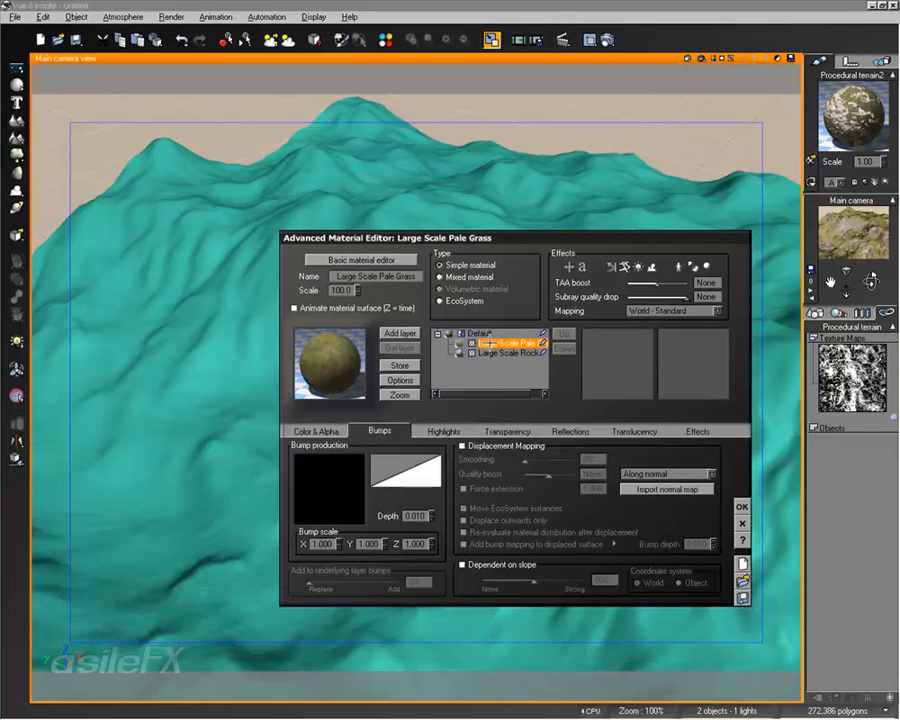
{"action": "left_click", "coordinate": [495, 353]}
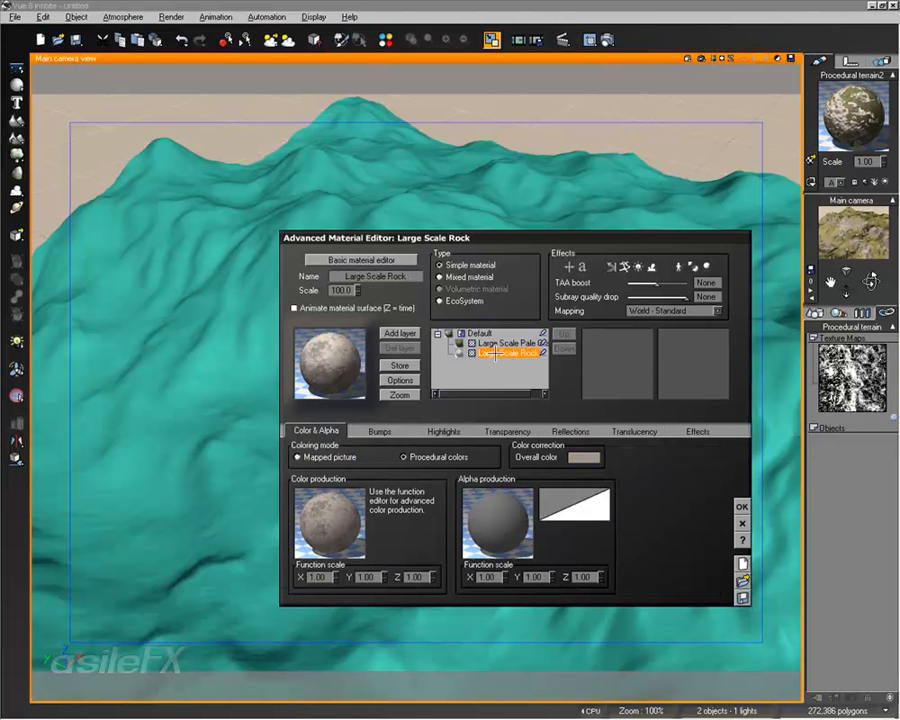
{"action": "left_click", "coordinate": [500, 343]}
{"action": "left_click", "coordinate": [479, 332]}
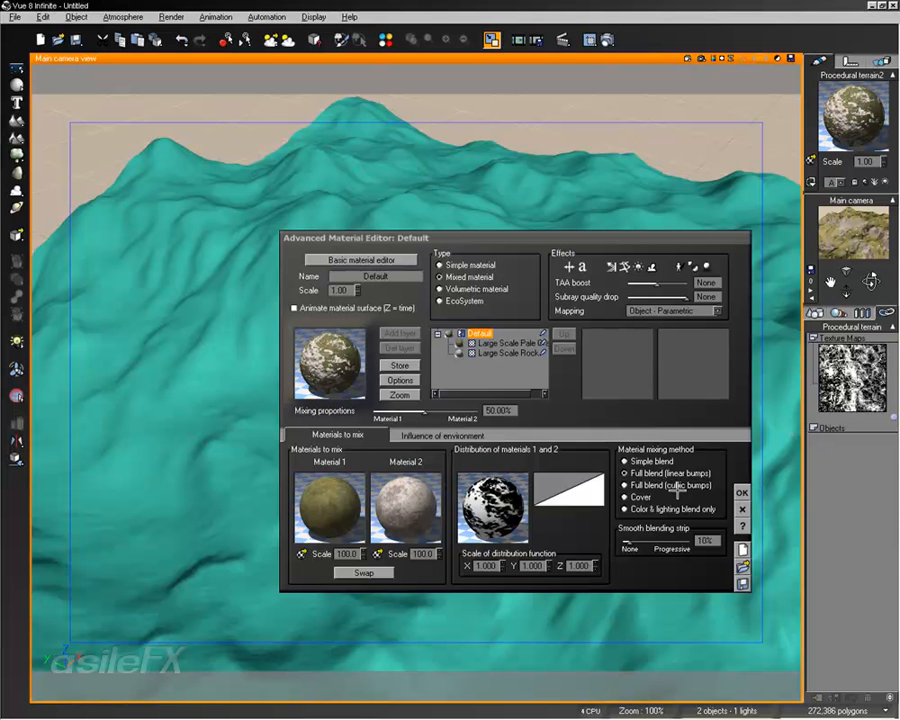
{"action": "left_click", "coordinate": [742, 509]}
{"action": "left_click", "coordinate": [700, 60]}
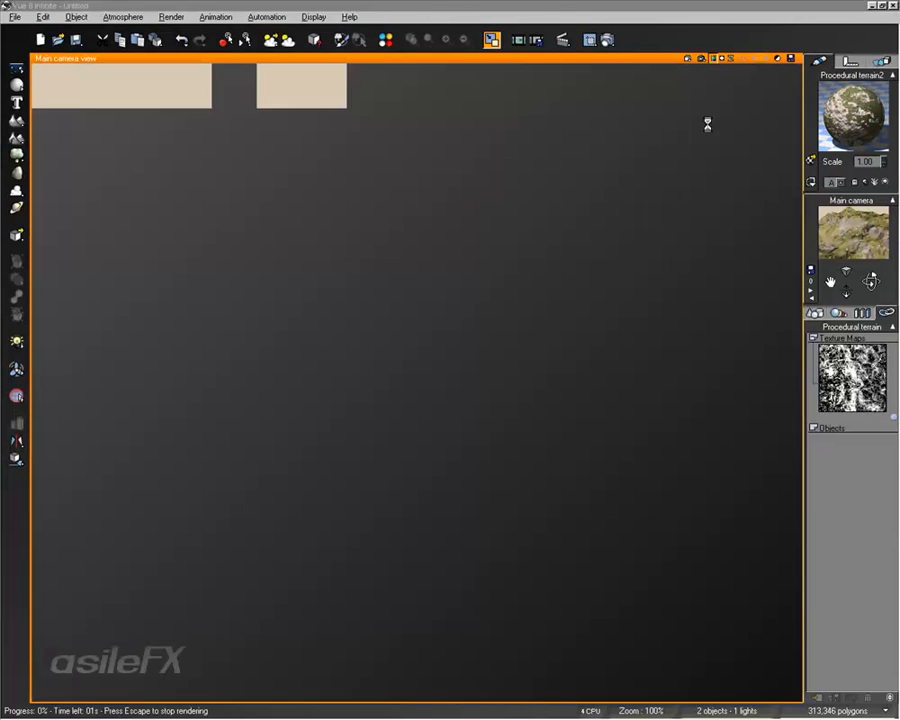
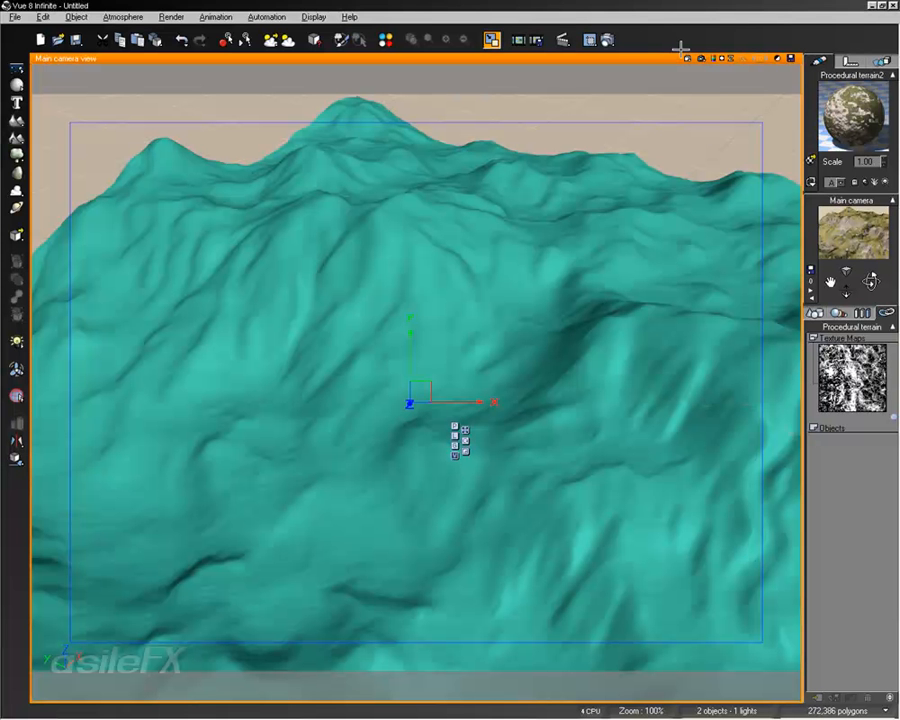
Step: Open the terrain in the Terrain Editor, examine its relief from a lower angle, and close the editor
{"action": "right_click", "coordinate": [617, 272]}
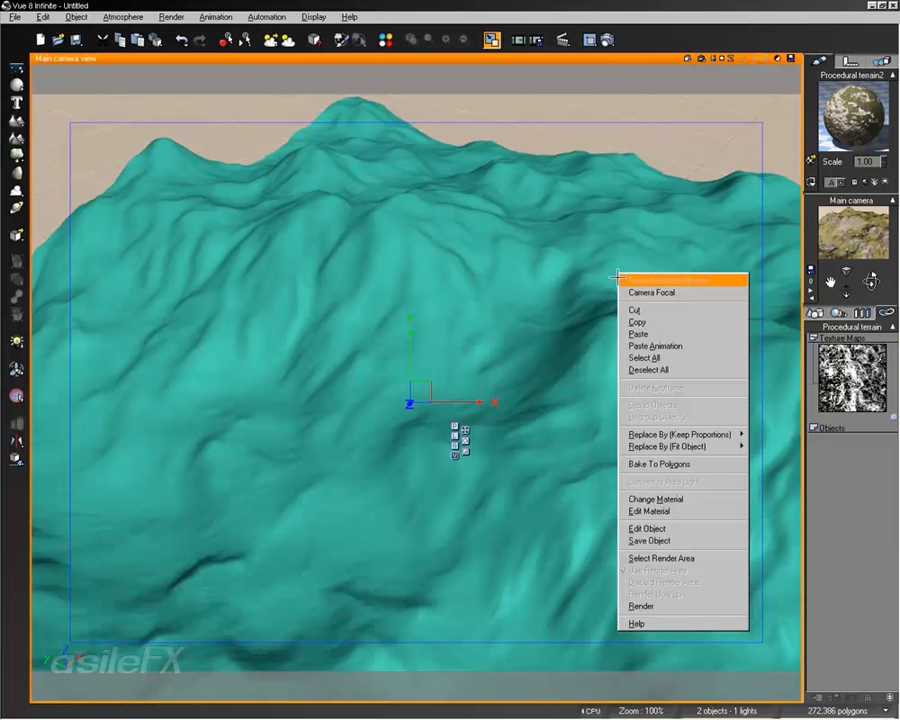
{"action": "left_click", "coordinate": [646, 528]}
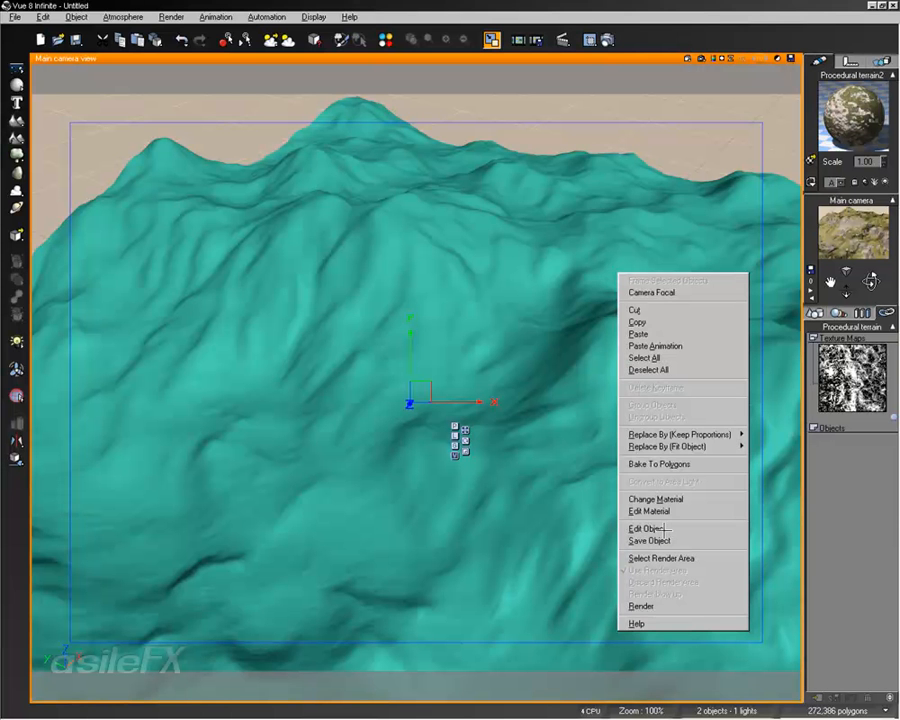
{"action": "right_click_drag", "start_coordinate": [428, 295], "coordinate": [759, 594]}
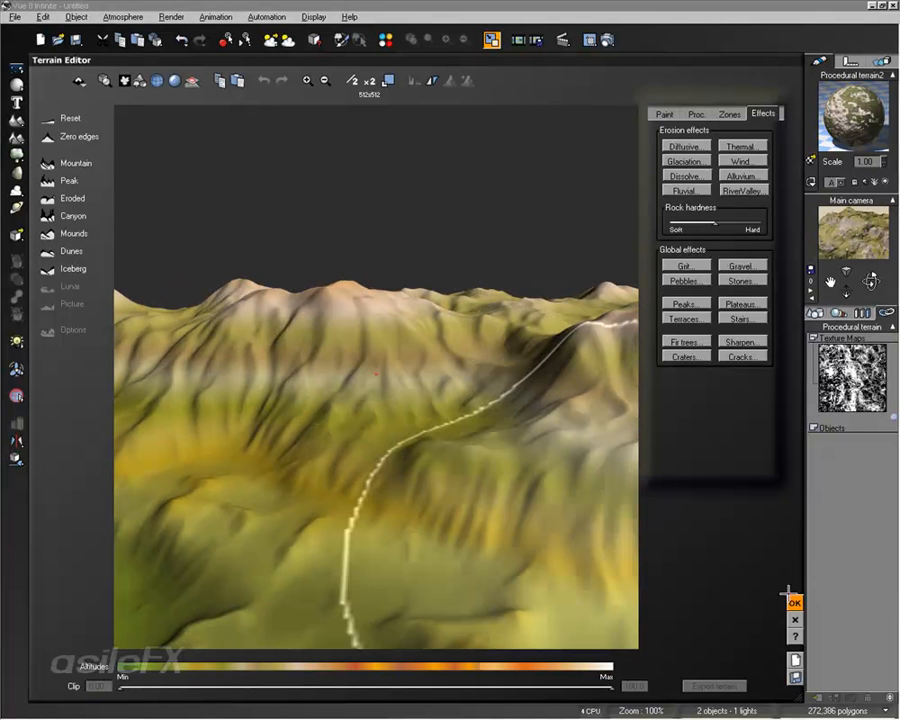
{"action": "left_click", "coordinate": [795, 601]}
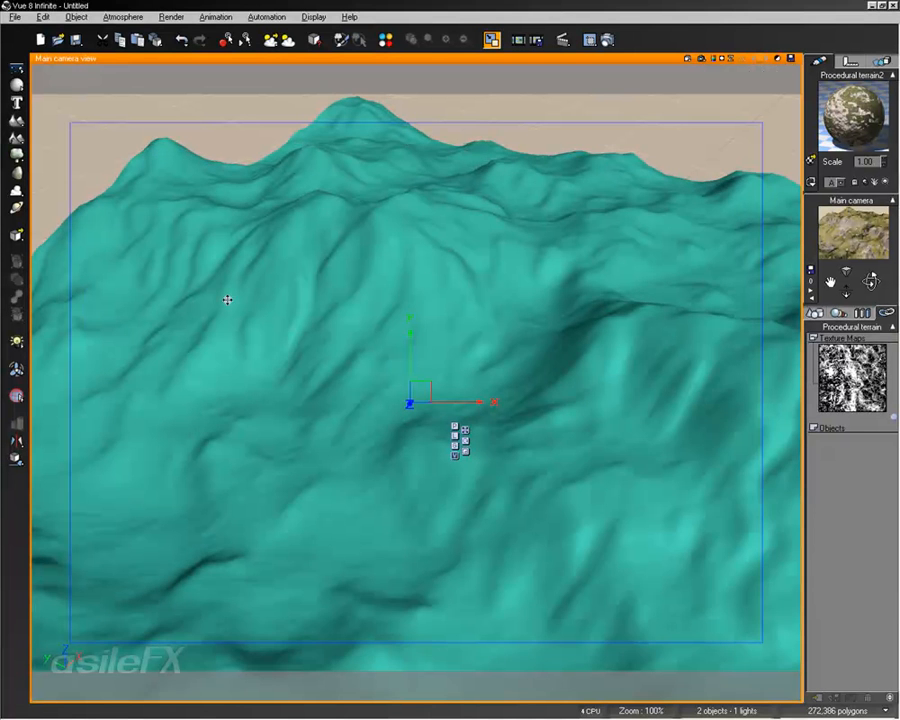
Step: Reframe the main camera for a close, low side view of the steep mountain slope
{"action": "scroll", "coordinate": [498, 448], "scroll_direction": "up", "scroll_amount": 5}
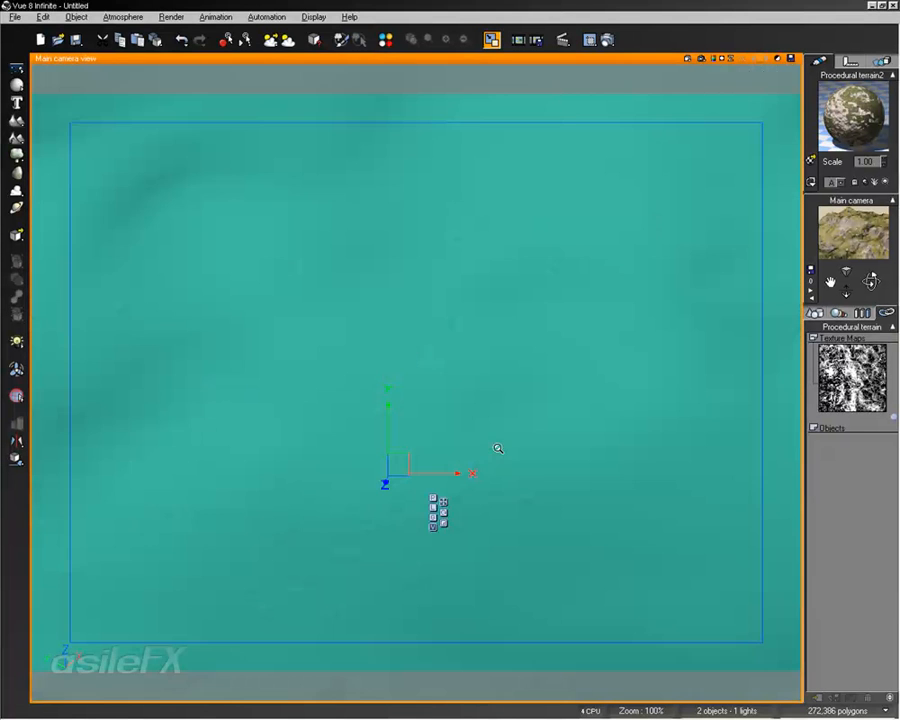
{"action": "scroll", "coordinate": [497, 448], "scroll_direction": "down", "scroll_amount": 2}
{"action": "middle_click_drag", "start_coordinate": [508, 354], "coordinate": [512, 371]}
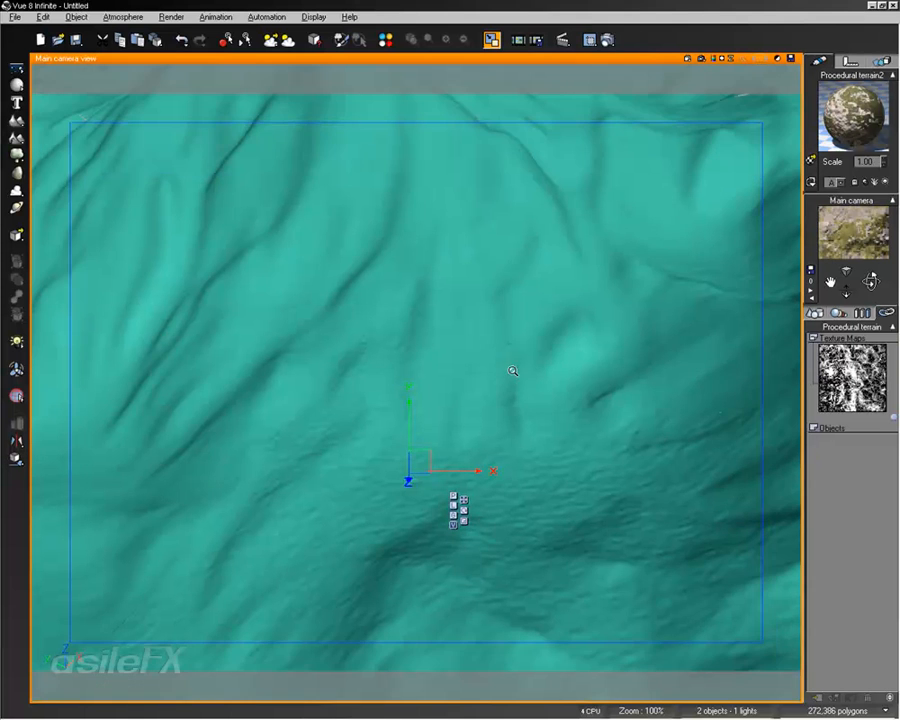
{"action": "scroll", "coordinate": [512, 371], "scroll_direction": "up", "scroll_amount": 3}
{"action": "right_click_drag", "start_coordinate": [492, 246], "coordinate": [278, 329]}
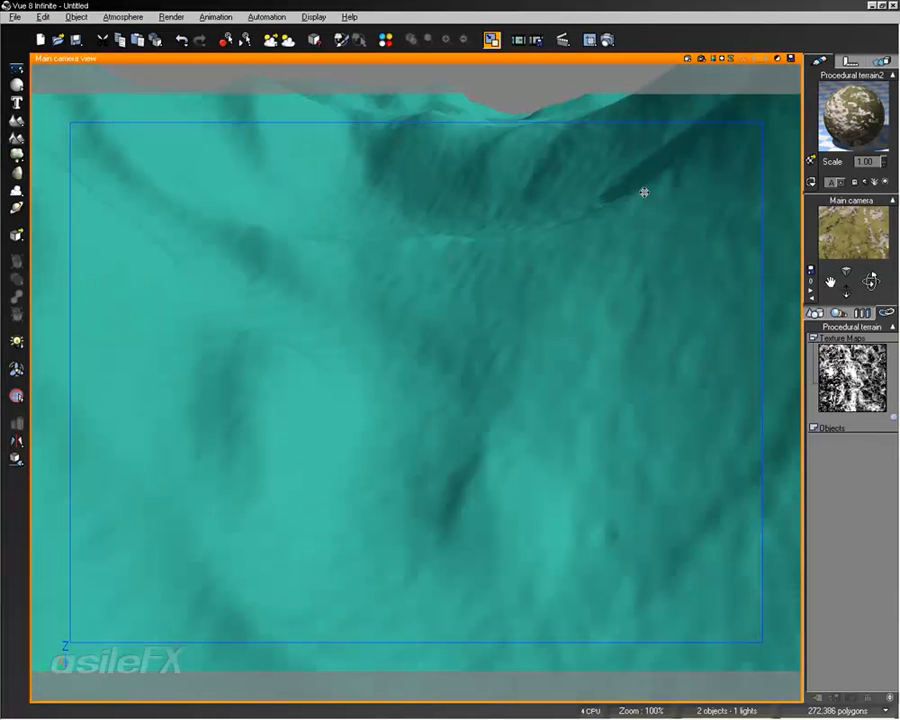
{"action": "right_click_drag", "start_coordinate": [514, 350], "coordinate": [265, 412]}
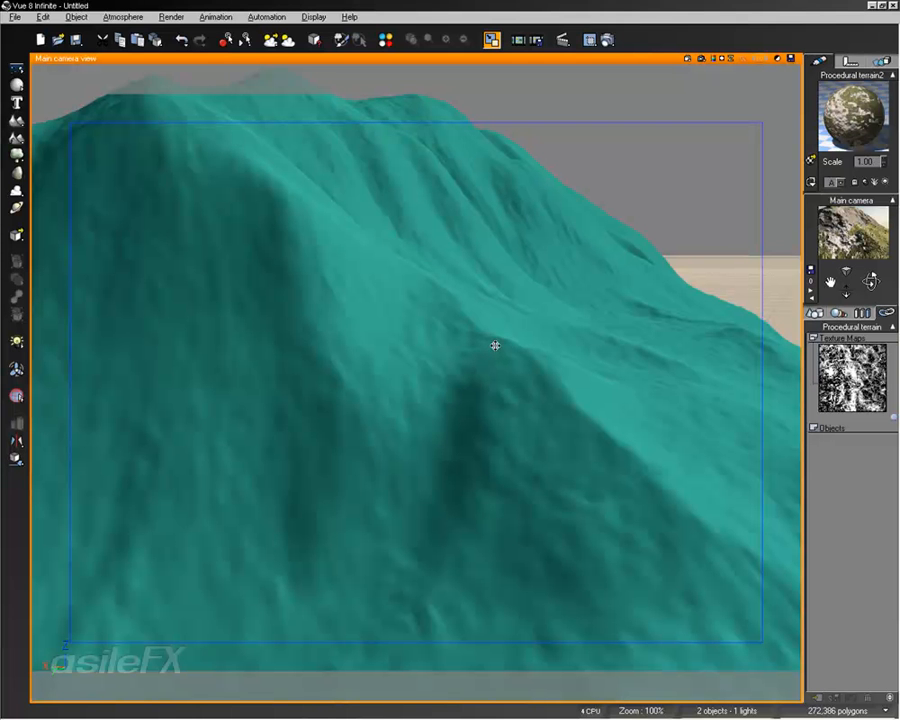
Step: Delete the Brightness-Contrast filter from the terrain material's distribution function and accept the material
{"action": "double_click", "coordinate": [829, 109]}
{"action": "right_click", "coordinate": [503, 511]}
{"action": "left_click", "coordinate": [535, 520]}
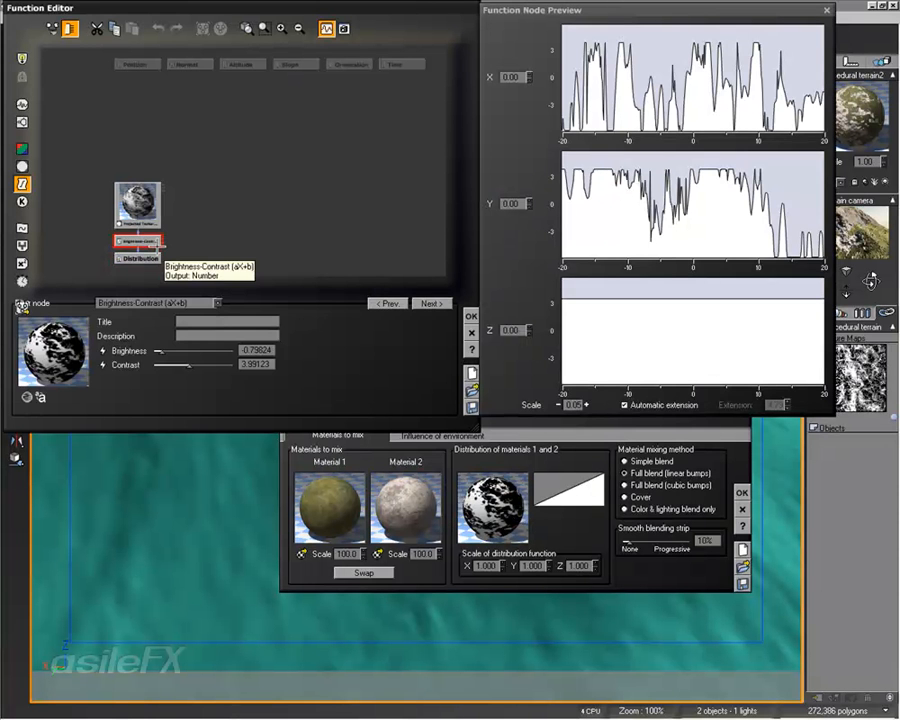
{"action": "key", "text": "Delete"}
{"action": "left_click", "coordinate": [471, 316]}
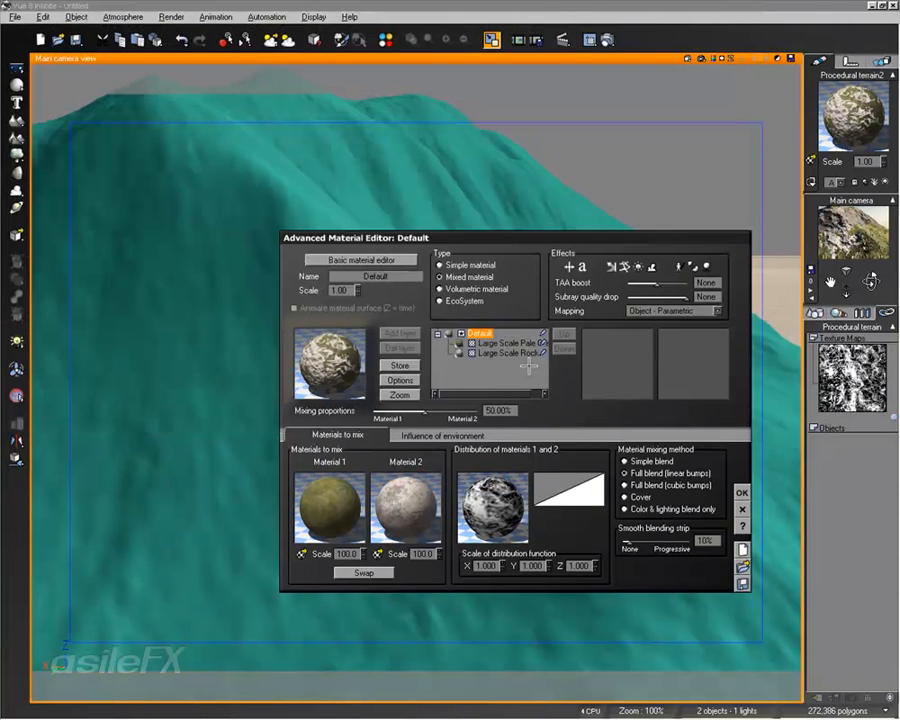
{"action": "left_click", "coordinate": [738, 510]}
Step: Reopen the terrain for editing, choose Material 2 for painting, and examine the material distribution from several angles
{"action": "right_click", "coordinate": [599, 414]}
{"action": "left_click", "coordinate": [632, 312]}
{"action": "left_click", "coordinate": [690, 451]}
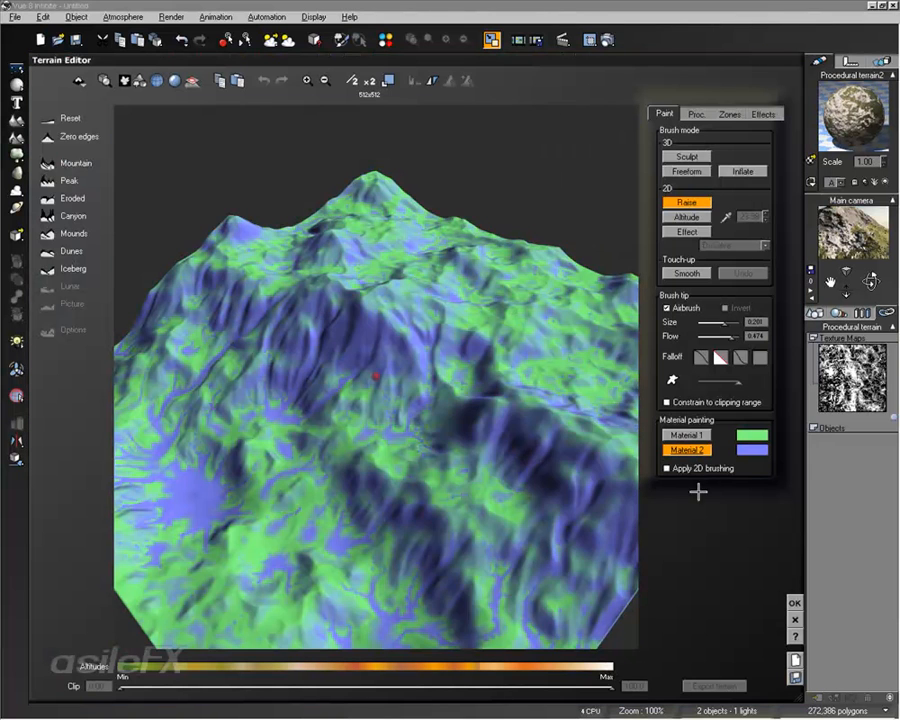
{"action": "mouse_move", "coordinate": [374, 382]}
{"action": "right_mouse_down"}
{"action": "mouse_move", "coordinate": [440, 424]}
{"action": "mouse_move", "coordinate": [420, 410]}
{"action": "mouse_move", "coordinate": [753, 530]}
{"action": "mouse_move", "coordinate": [352, 498]}
{"action": "mouse_move", "coordinate": [383, 475]}
{"action": "right_mouse_up"}
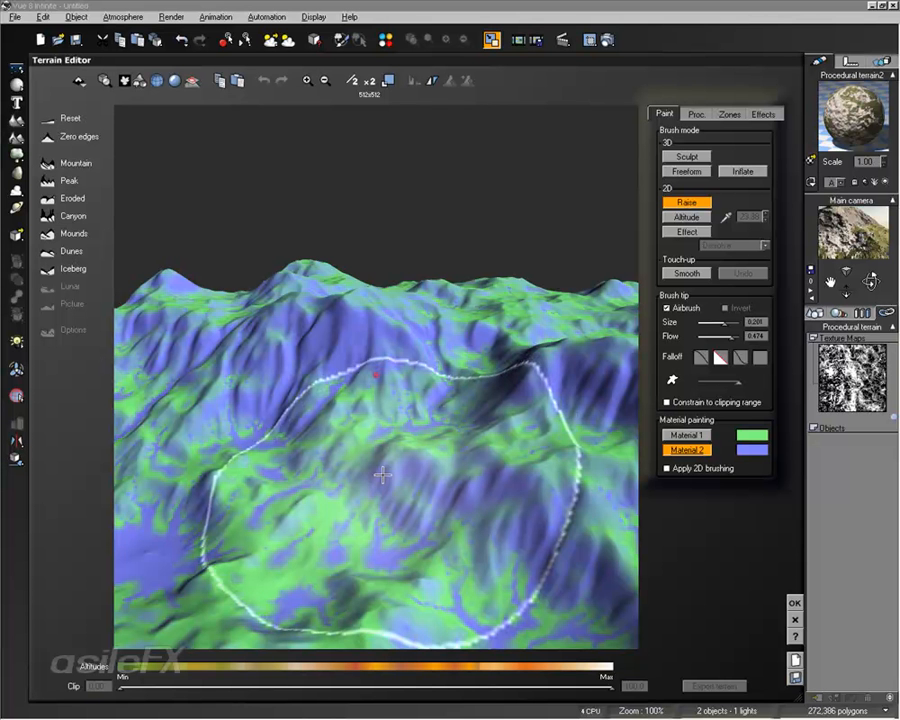
{"action": "mouse_move", "coordinate": [383, 475]}
{"action": "right_mouse_down"}
{"action": "mouse_move", "coordinate": [414, 275]}
{"action": "mouse_move", "coordinate": [601, 404]}
{"action": "mouse_move", "coordinate": [354, 360]}
{"action": "mouse_move", "coordinate": [452, 365]}
{"action": "mouse_move", "coordinate": [396, 372]}
{"action": "mouse_move", "coordinate": [424, 422]}
{"action": "mouse_move", "coordinate": [818, 604]}
{"action": "right_mouse_up"}
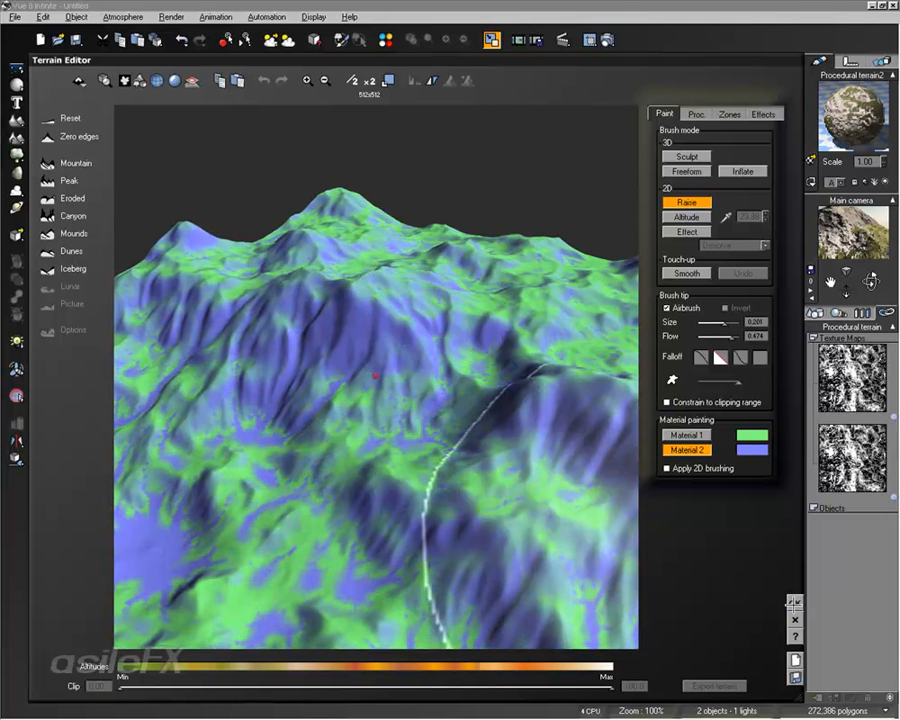
Step: Close the Terrain Editor and reframe the main camera for a wider view across the mountain terrain
{"action": "left_click", "coordinate": [793, 602]}
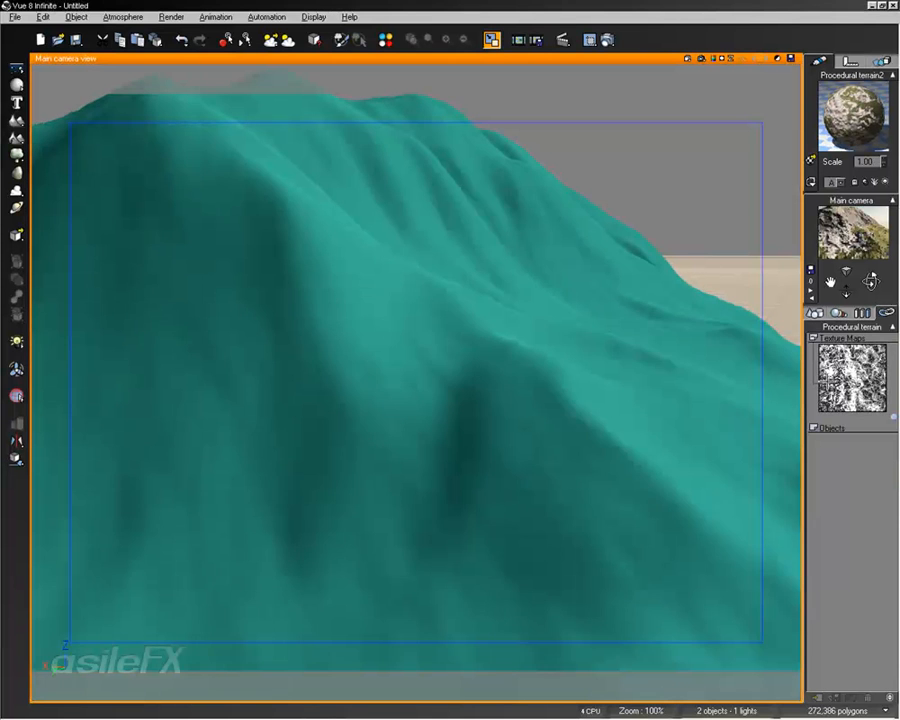
{"action": "scroll", "coordinate": [582, 421], "scroll_direction": "down", "scroll_amount": 3}
{"action": "right_click_drag", "start_coordinate": [338, 384], "coordinate": [394, 366]}
Step: Copy the terrain material's distribution function, accept the material, and view the link options of its texture map
{"action": "double_click", "coordinate": [848, 112]}
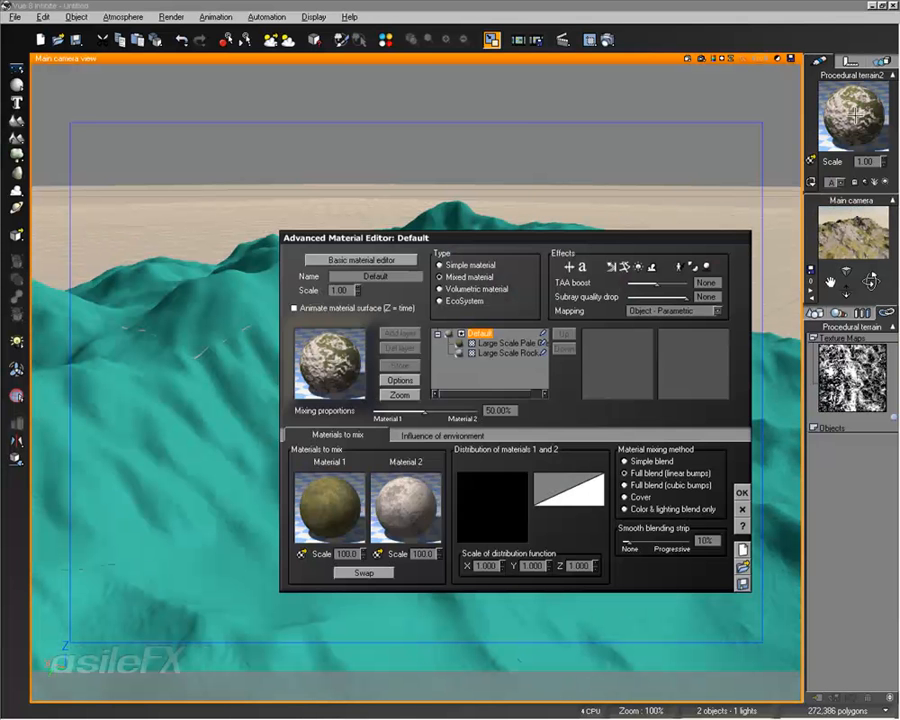
{"action": "left_click", "coordinate": [846, 366]}
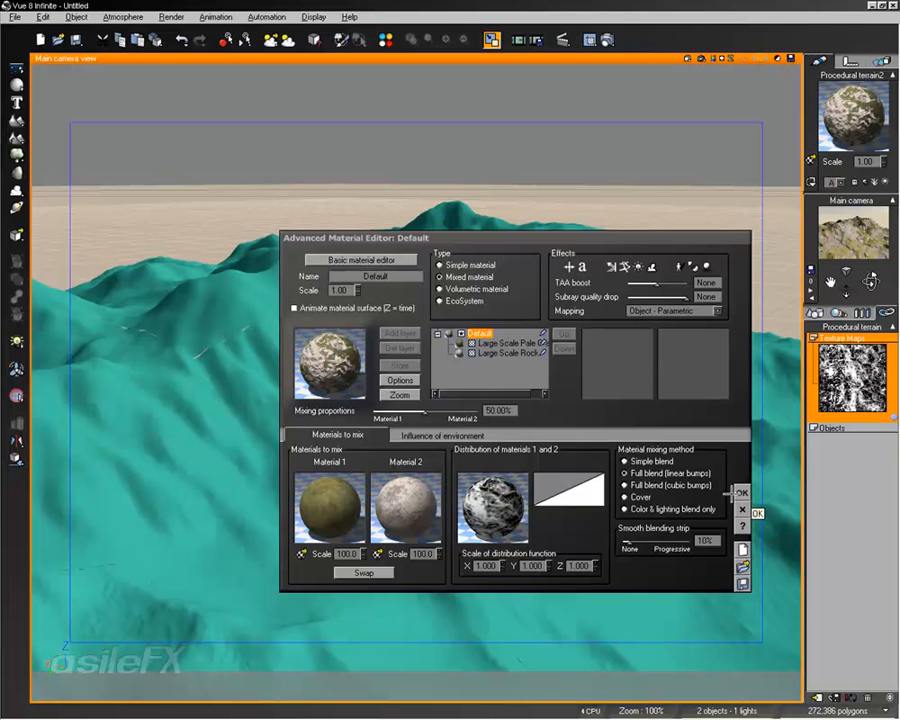
{"action": "right_click", "coordinate": [497, 505]}
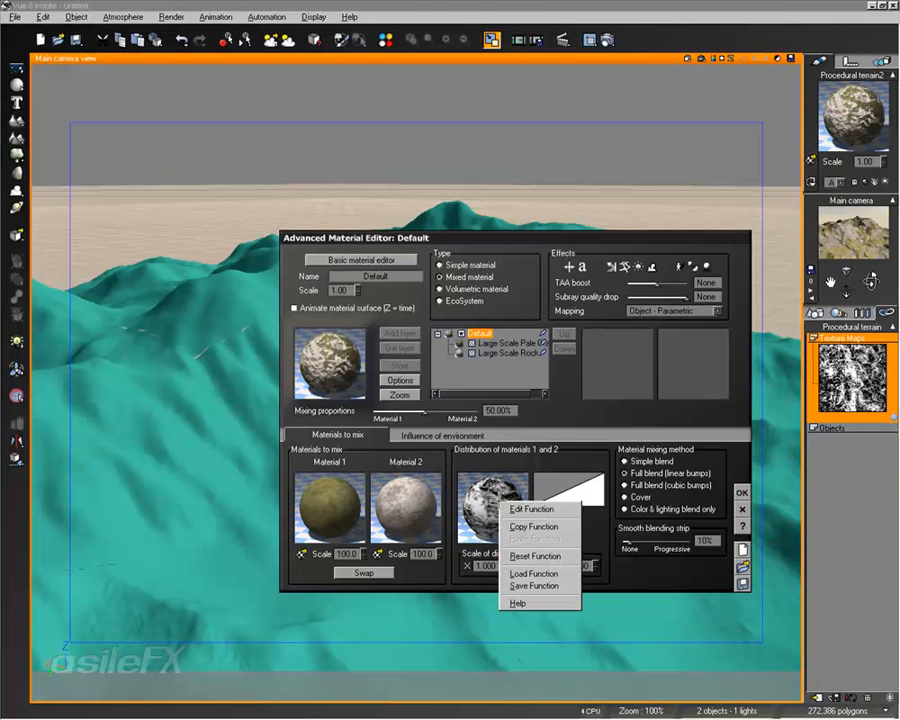
{"action": "left_click", "coordinate": [530, 524]}
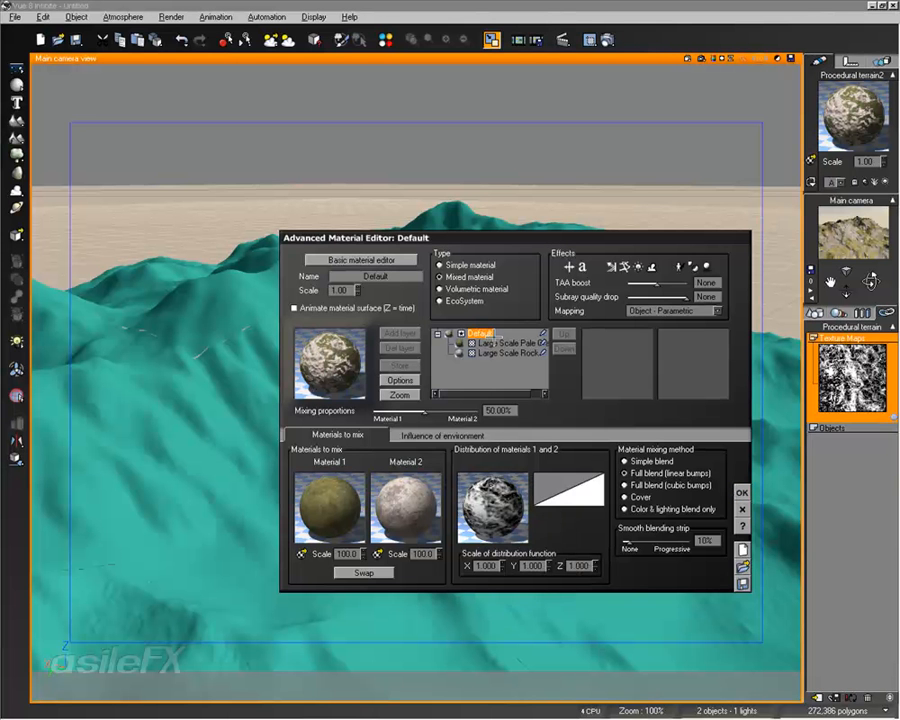
{"action": "left_click", "coordinate": [740, 492]}
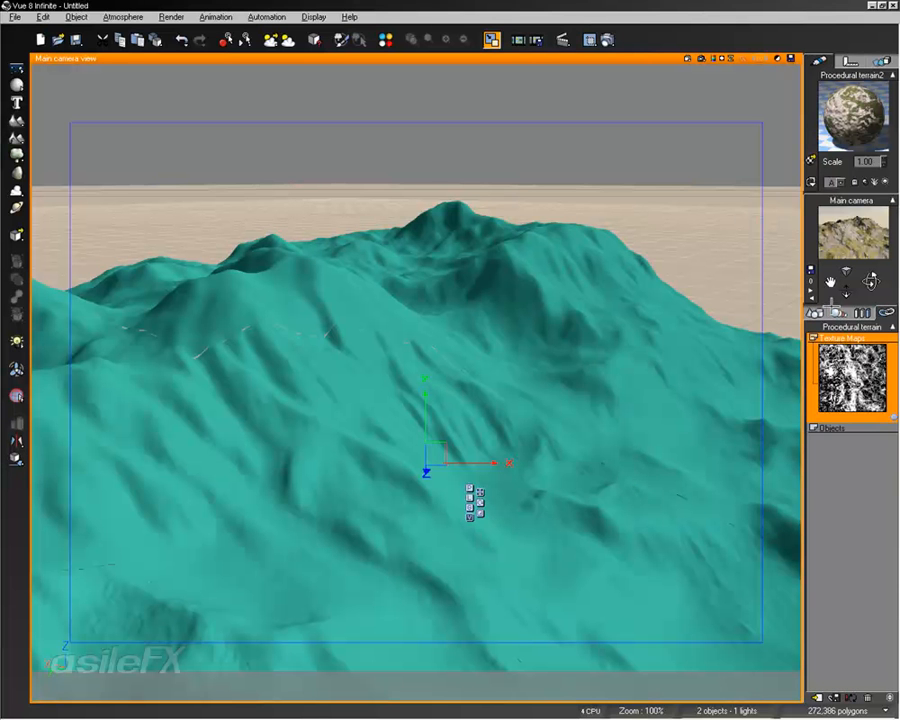
{"action": "right_click", "coordinate": [851, 385]}
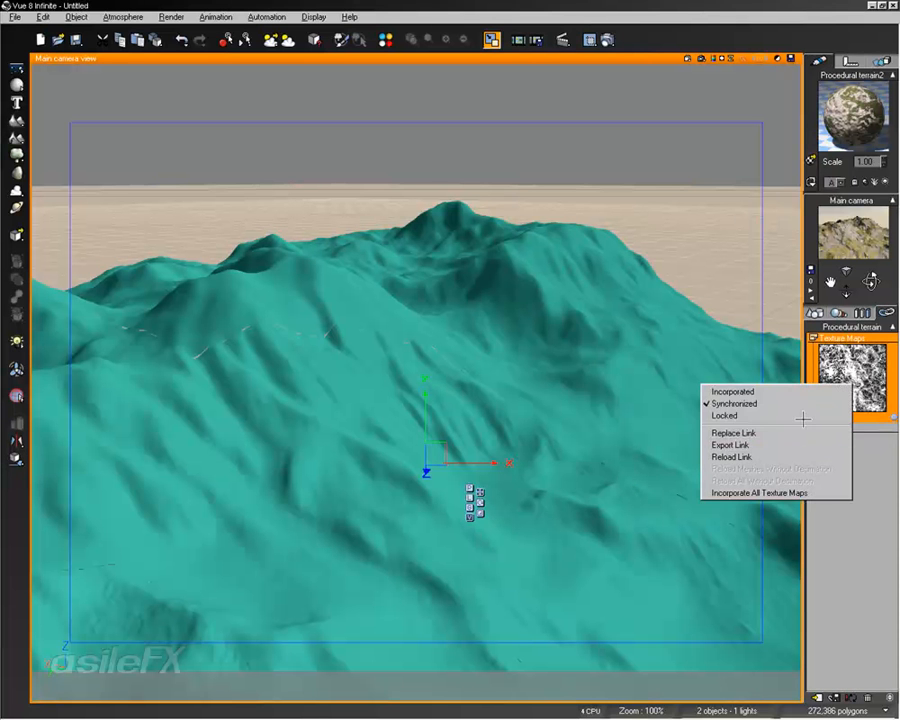
{"action": "left_click", "coordinate": [666, 5]}
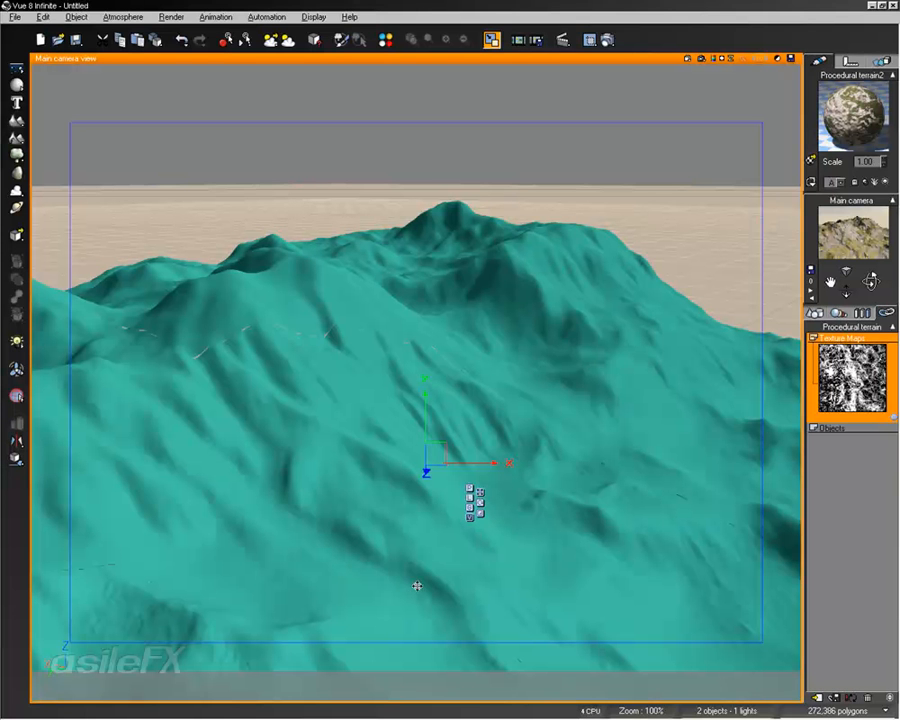
Step: Frame the whole terrain in the main camera and copy the distribution function of the terrain's mixed material
{"action": "right_click_drag", "start_coordinate": [507, 376], "coordinate": [534, 314]}
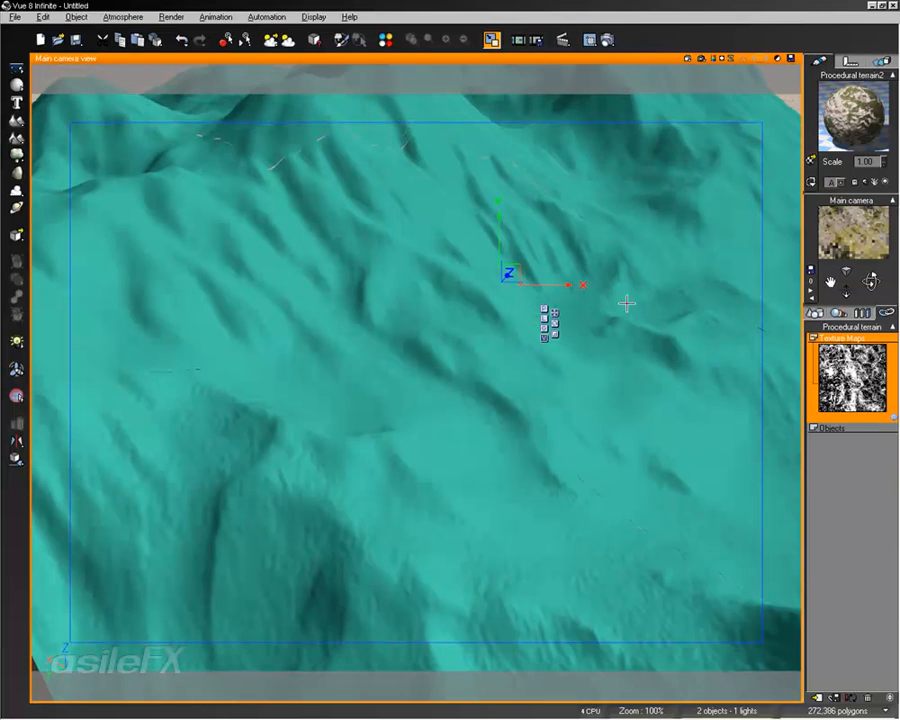
{"action": "scroll", "coordinate": [640, 305], "scroll_direction": "down", "scroll_amount": 4}
{"action": "right_click_drag", "start_coordinate": [598, 281], "coordinate": [585, 300]}
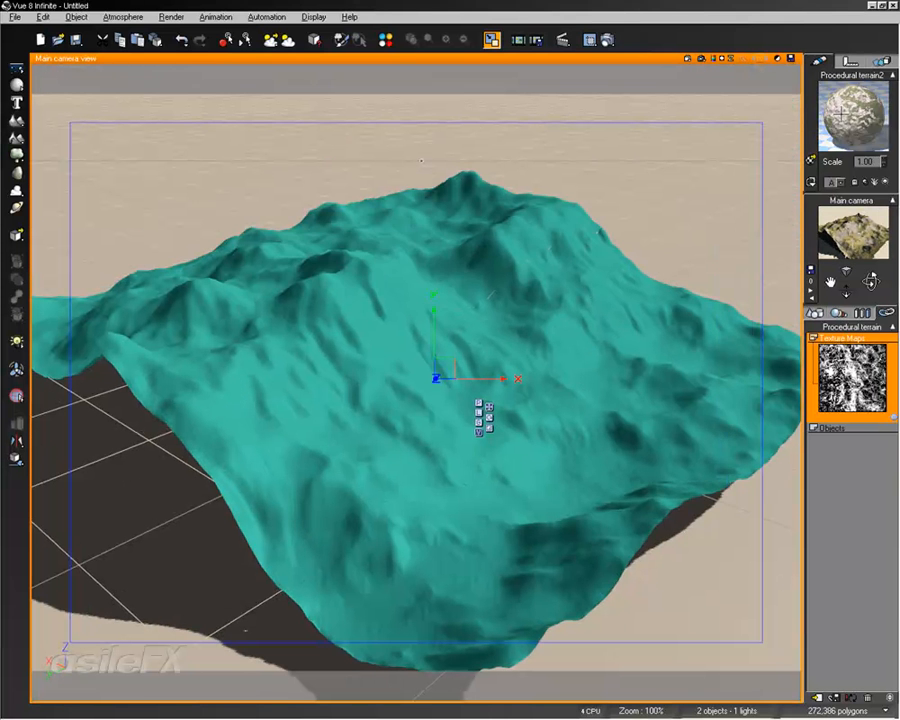
{"action": "double_click", "coordinate": [842, 115]}
{"action": "right_click", "coordinate": [498, 488]}
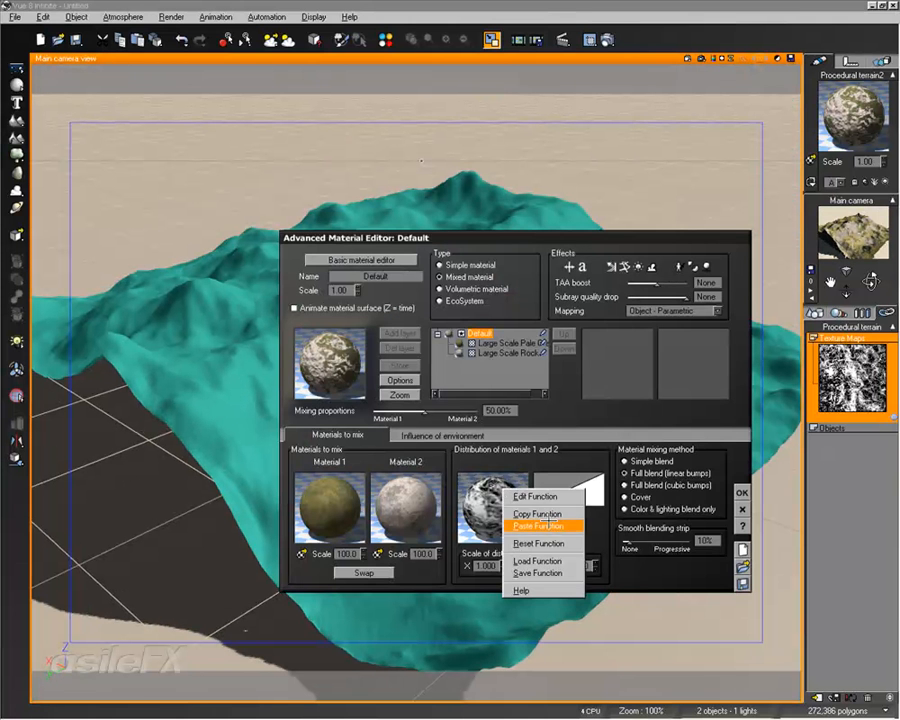
{"action": "left_click", "coordinate": [546, 508]}
Step: Change the terrain material's type to EcoSystem and add the Rural Maple Tree to its population
{"action": "left_click", "coordinate": [463, 303]}
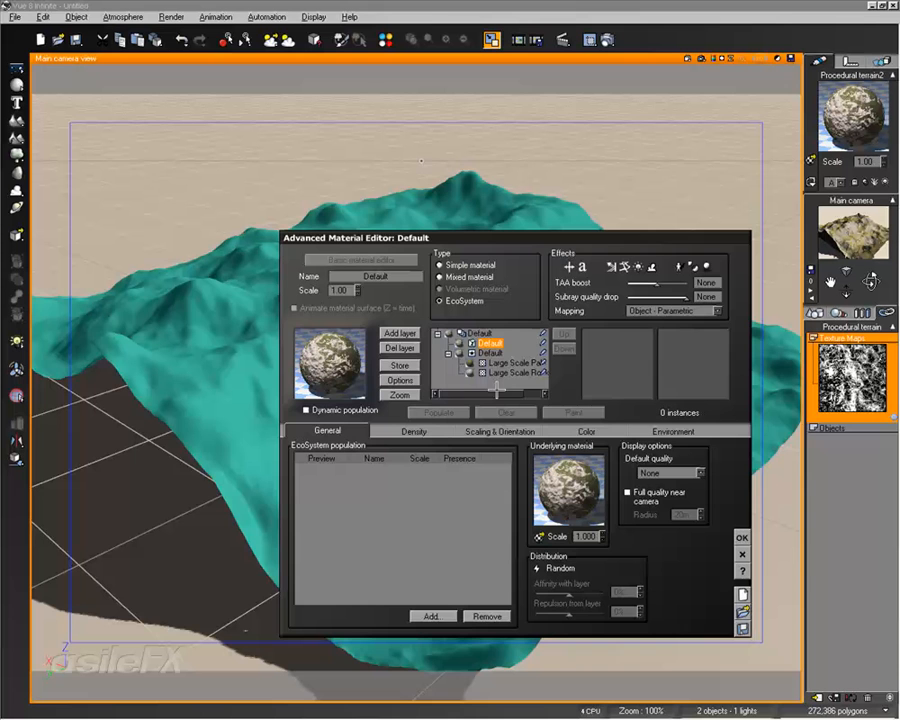
{"action": "left_click", "coordinate": [432, 616]}
{"action": "left_click", "coordinate": [468, 632]}
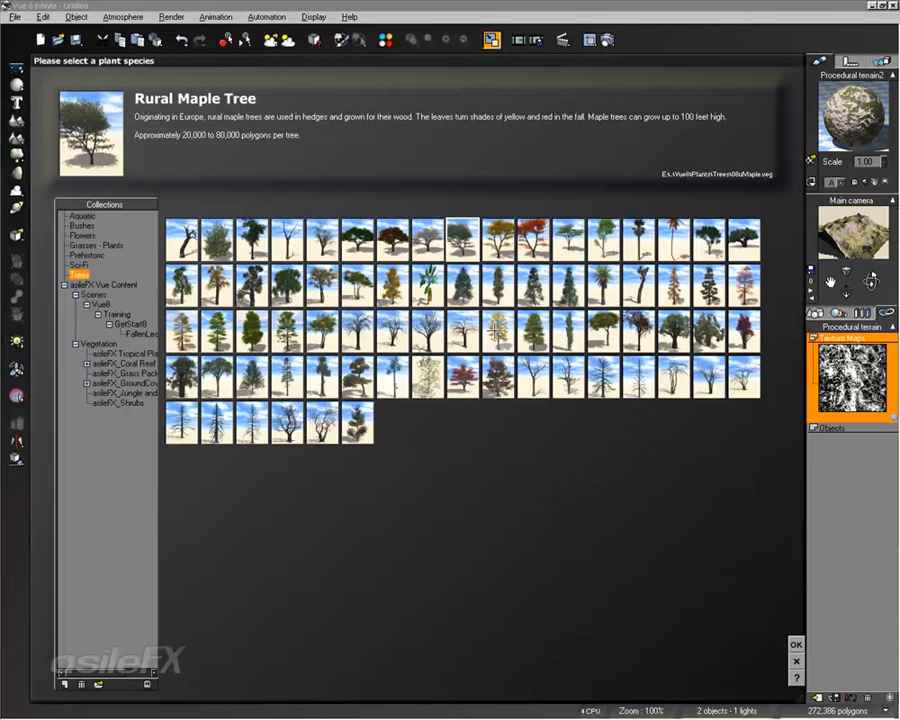
{"action": "double_click", "coordinate": [500, 330]}
Step: Paste the copied distribution function as the EcoSystem's variable density and populate it at 91% overall density
{"action": "left_click", "coordinate": [414, 431]}
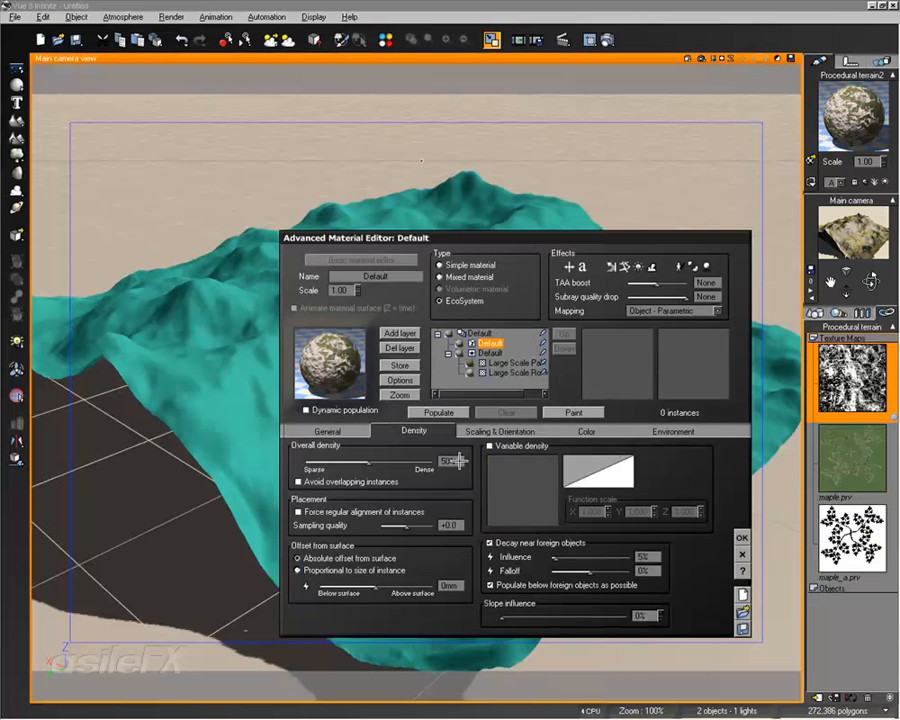
{"action": "right_click", "coordinate": [528, 486]}
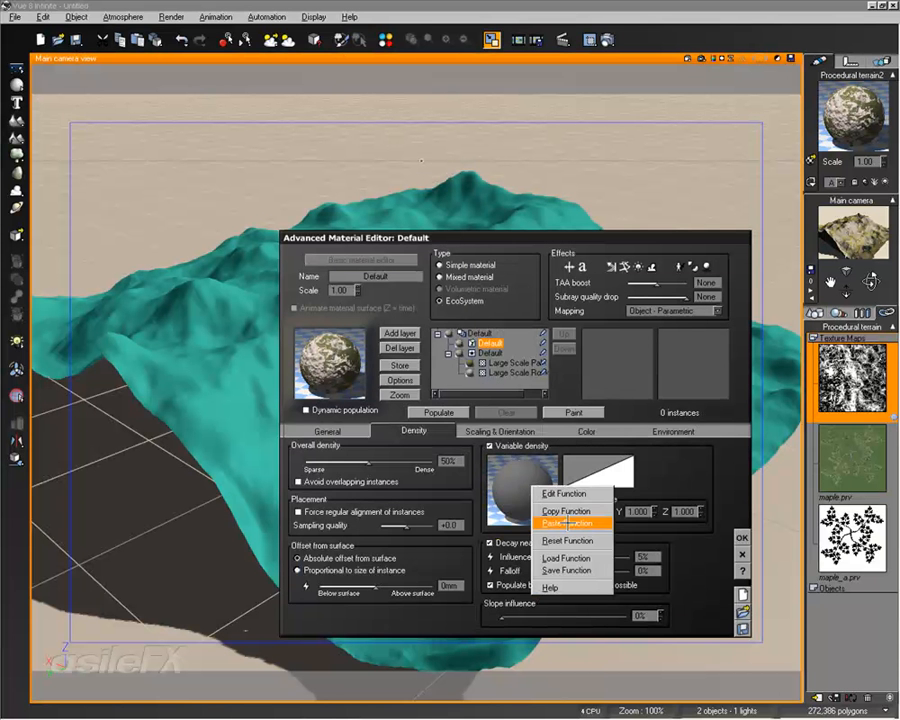
{"action": "left_click", "coordinate": [566, 524]}
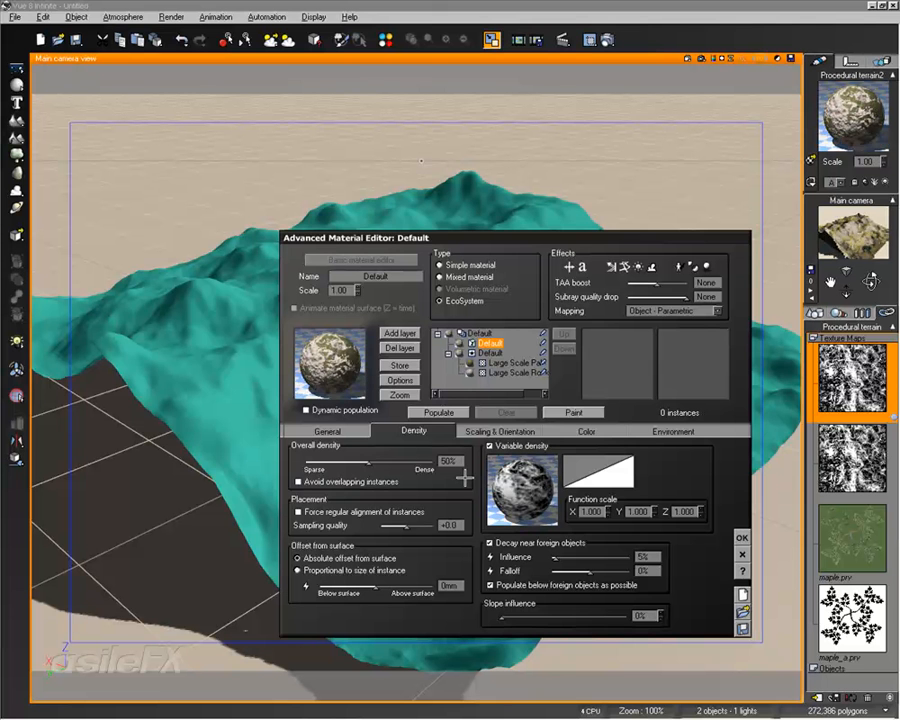
{"action": "left_click_drag", "start_coordinate": [369, 462], "coordinate": [436, 446]}
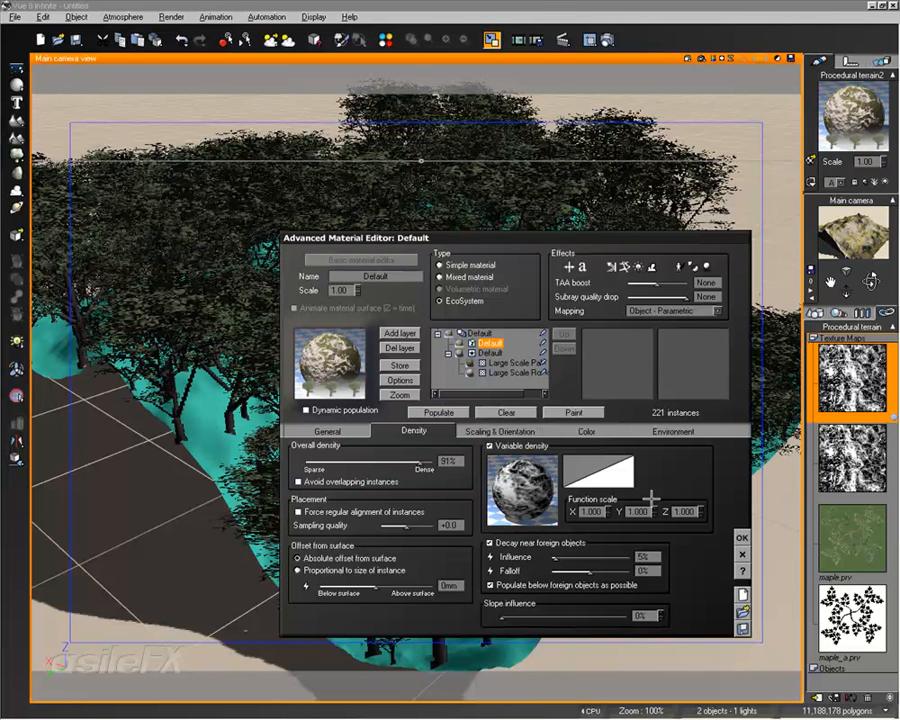
Step: Set the EcoSystem's overall scaling to 0.094 and populate the terrain again
{"action": "left_click", "coordinate": [366, 432]}
{"action": "left_click", "coordinate": [520, 431]}
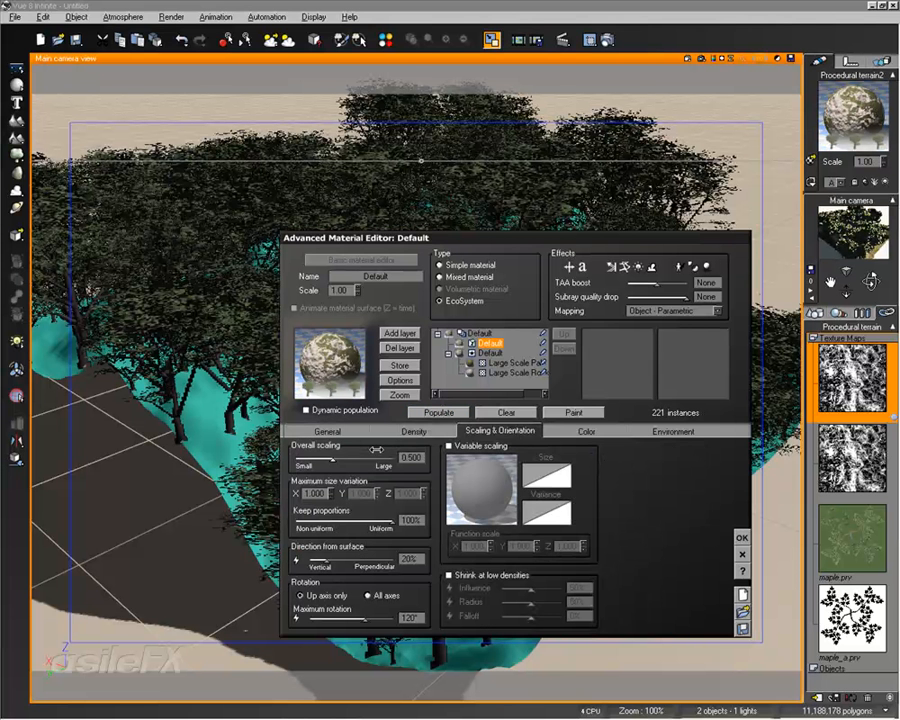
{"action": "left_click", "coordinate": [437, 412]}
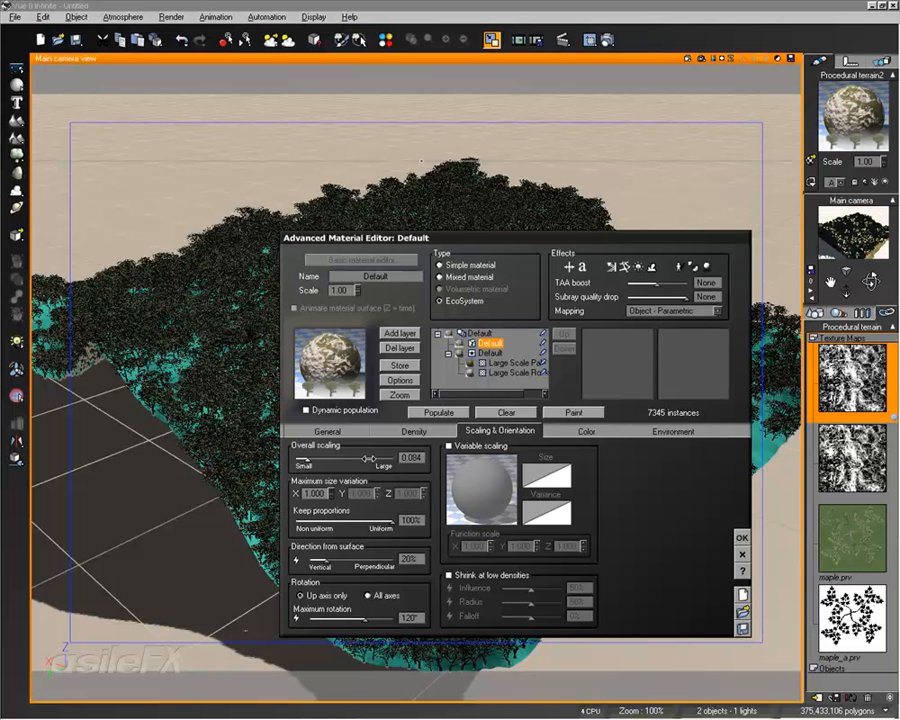
Step: Repopulate the EcoSystem at 60% and 76% overall density, accept the material, and examine the tree coverage from above
{"action": "left_click", "coordinate": [407, 429]}
{"action": "left_click_drag", "start_coordinate": [416, 460], "coordinate": [382, 462]}
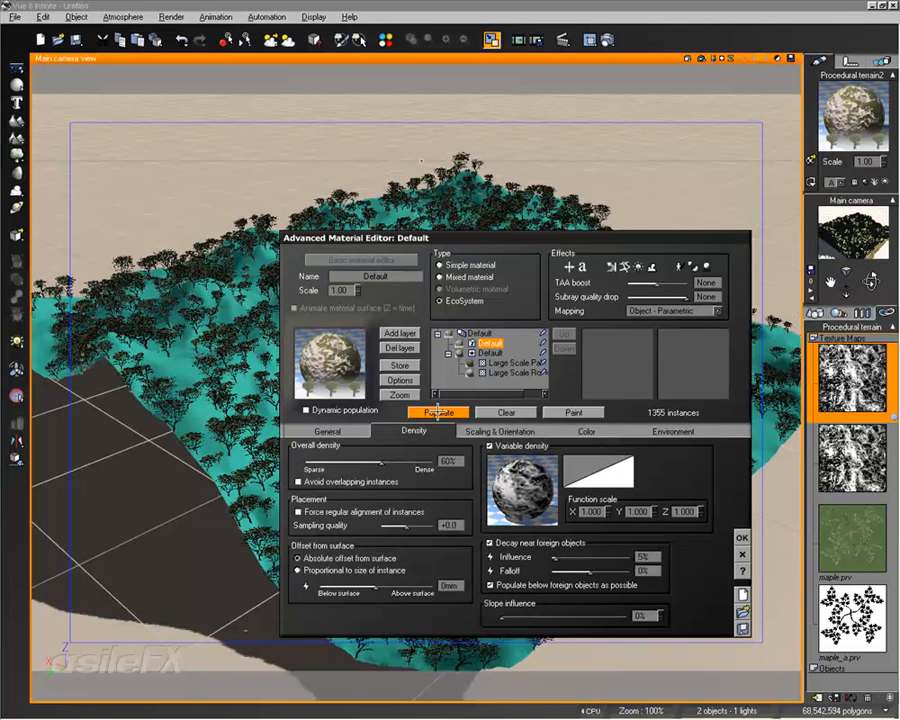
{"action": "left_click", "coordinate": [403, 462]}
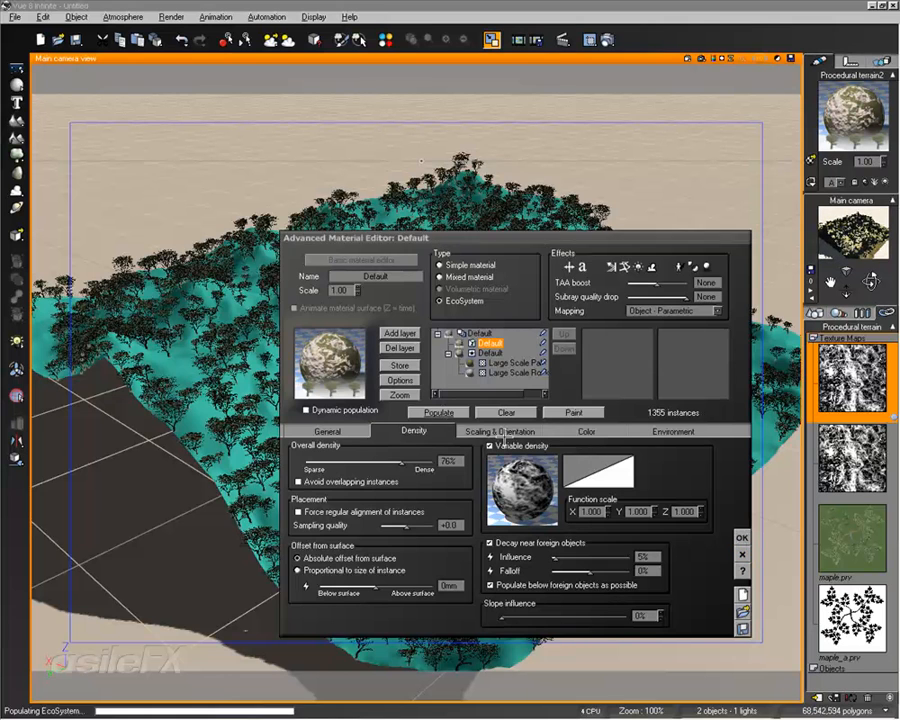
{"action": "left_click", "coordinate": [741, 537]}
{"action": "middle_click_drag", "start_coordinate": [589, 424], "coordinate": [582, 374]}
{"action": "mouse_move", "coordinate": [872, 282]}
{"action": "left_mouse_down"}
{"action": "mouse_move", "coordinate": [836, 304]}
{"action": "mouse_move", "coordinate": [868, 281]}
{"action": "left_mouse_up"}
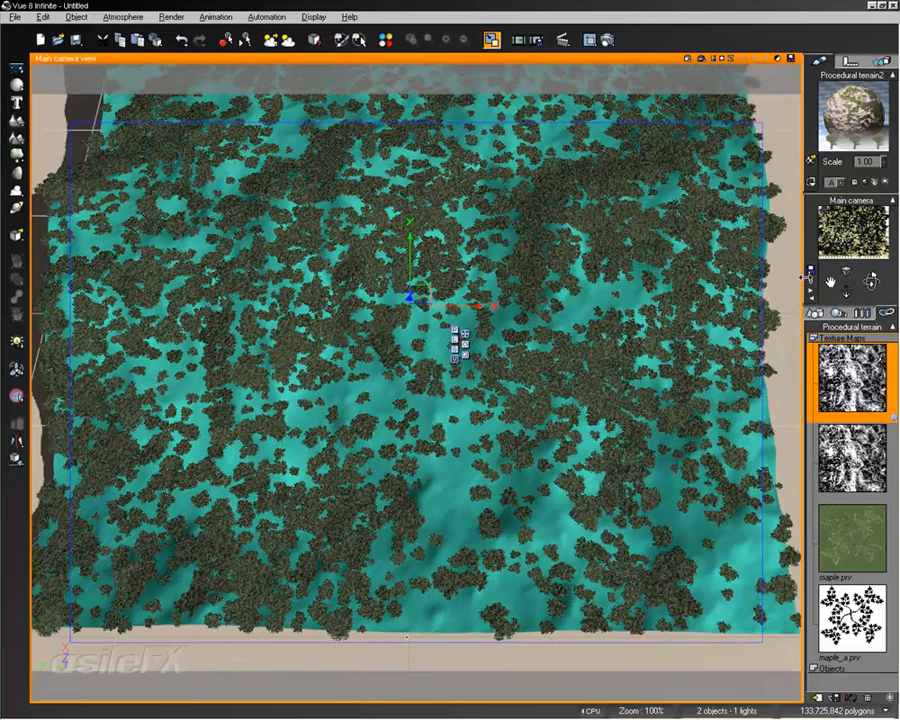
Step: Delete the EcoSystem layer from the terrain material and change the Large Scale Pale Grass submaterial's type to EcoSystem
{"action": "double_click", "coordinate": [831, 128]}
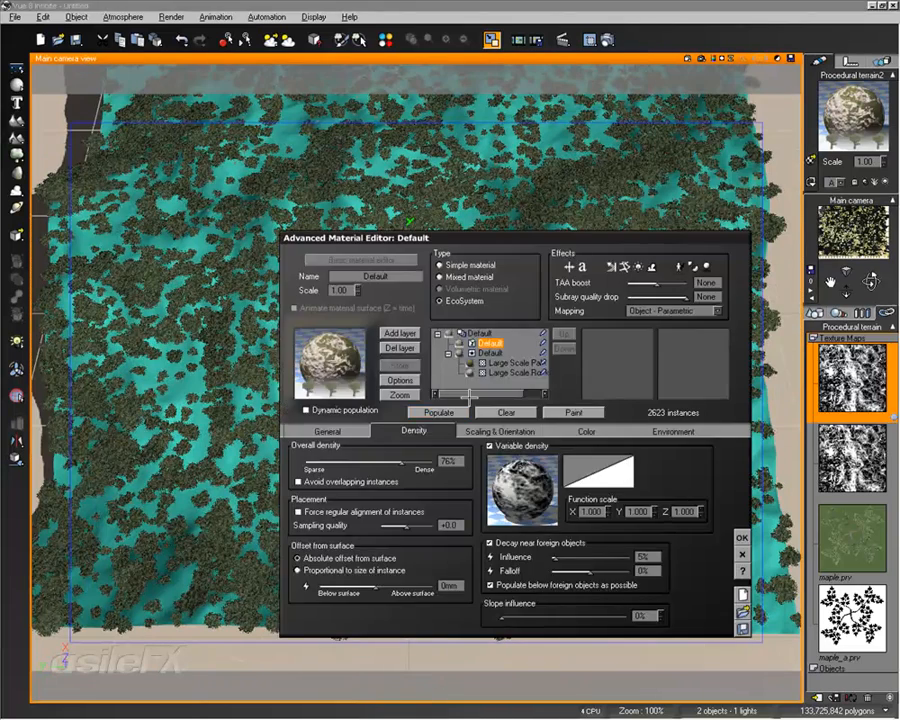
{"action": "left_click", "coordinate": [400, 347]}
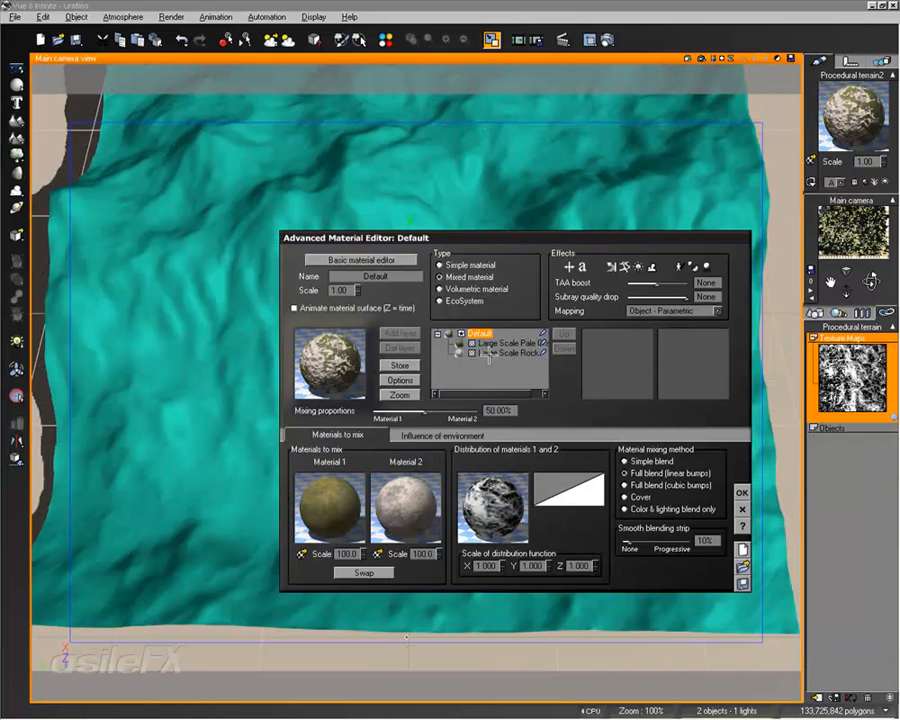
{"action": "left_click", "coordinate": [495, 343]}
{"action": "left_click", "coordinate": [457, 300]}
{"action": "left_click", "coordinate": [328, 431]}
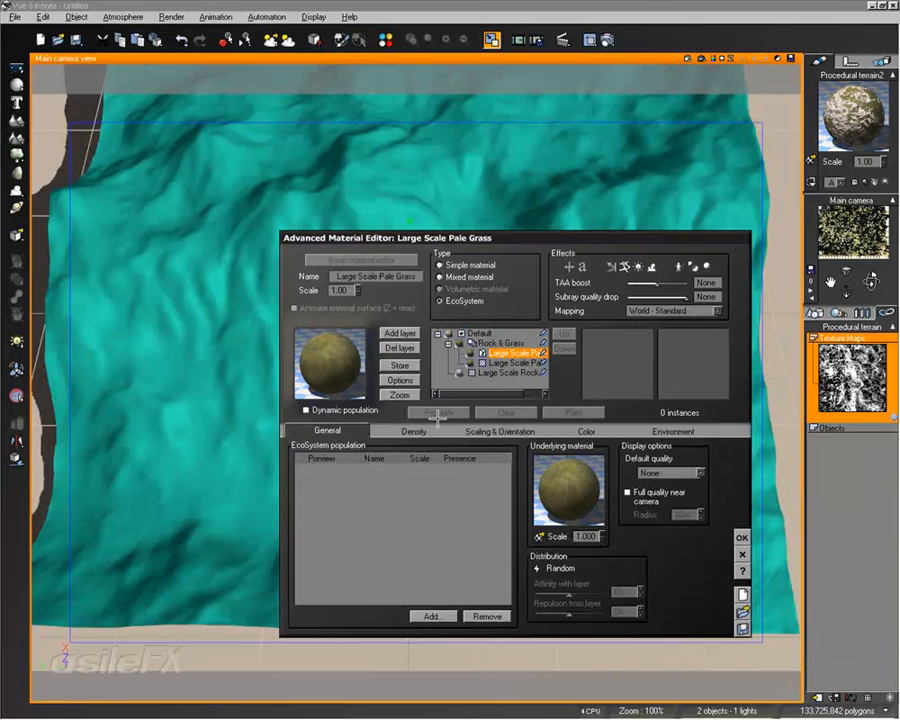
Step: Add the Rural Maple Tree to the pale grass EcoSystem and populate it at an overall scaling of 0.205
{"action": "left_click", "coordinate": [430, 616]}
{"action": "left_click", "coordinate": [460, 637]}
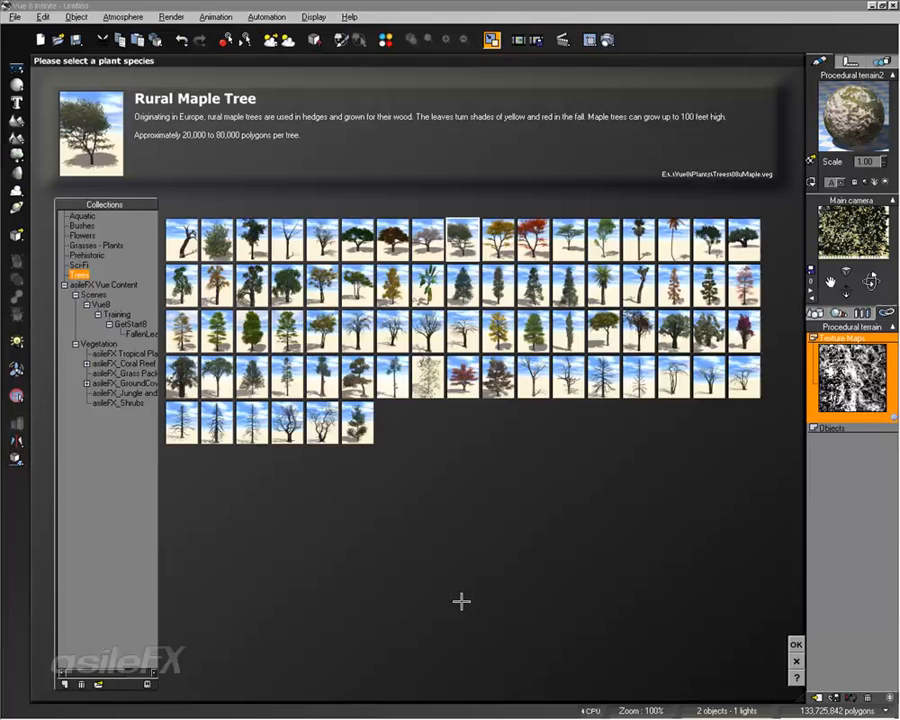
{"action": "double_click", "coordinate": [463, 236]}
{"action": "left_click", "coordinate": [482, 433]}
{"action": "left_click_drag", "start_coordinate": [366, 461], "coordinate": [330, 462]}
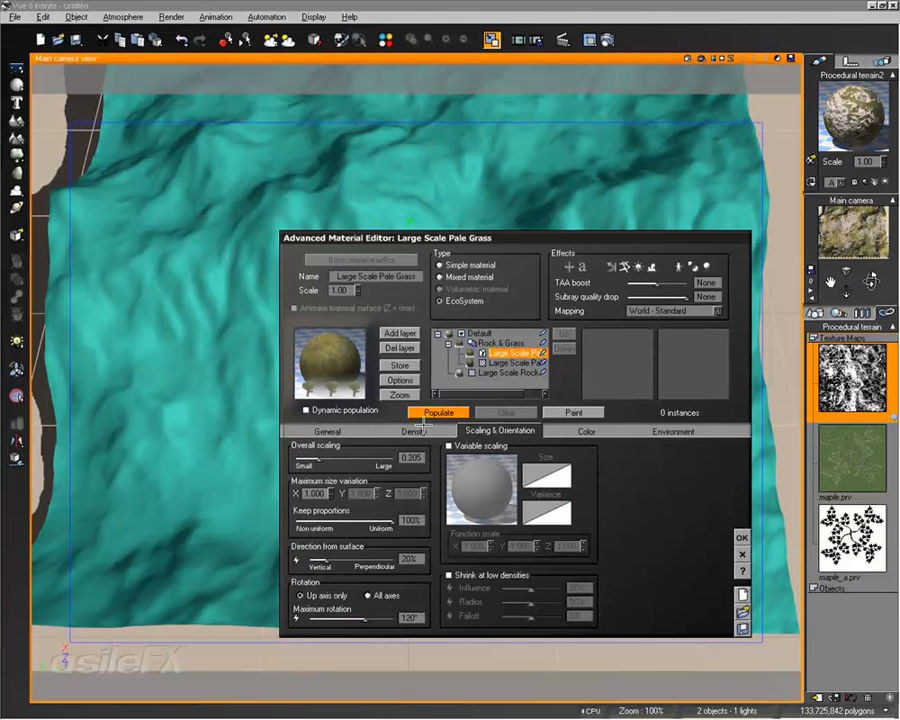
Step: Repopulate the pale grass EcoSystem at 91% overall density, accept the material, and view the trees from a lower angle
{"action": "left_click", "coordinate": [427, 435]}
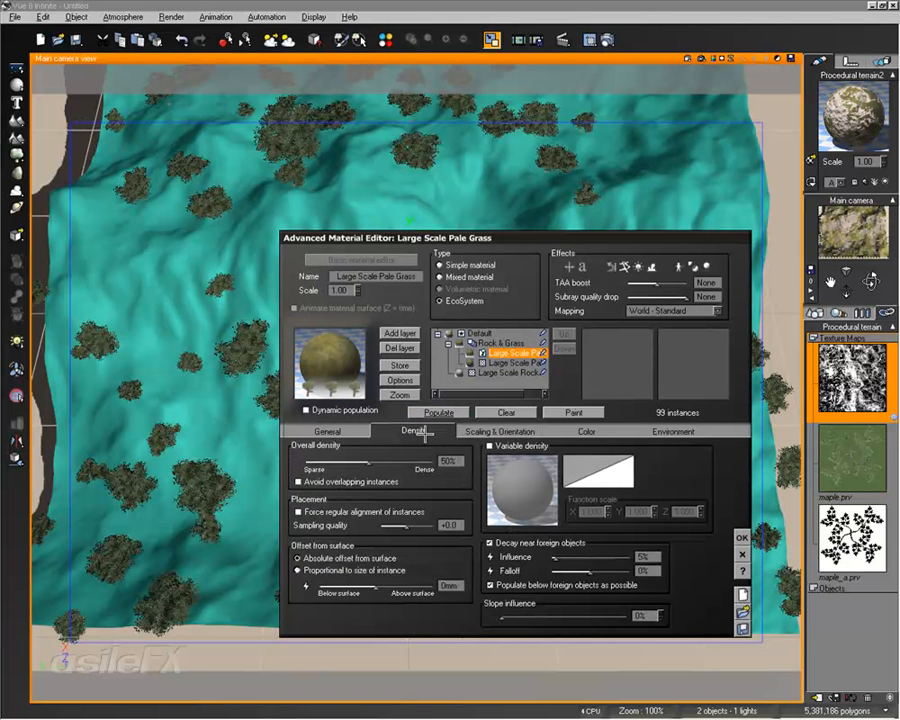
{"action": "left_click_drag", "start_coordinate": [380, 455], "coordinate": [430, 453]}
{"action": "left_click", "coordinate": [446, 412]}
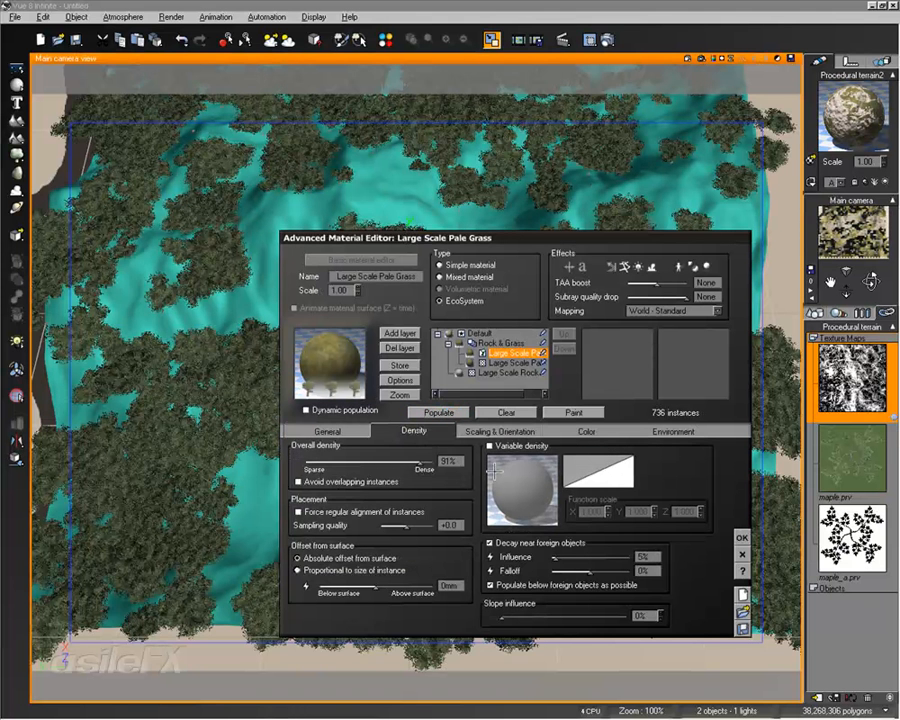
{"action": "left_click", "coordinate": [742, 537]}
{"action": "mouse_move", "coordinate": [534, 331]}
{"action": "right_mouse_down"}
{"action": "mouse_move", "coordinate": [580, 373]}
{"action": "mouse_move", "coordinate": [512, 359]}
{"action": "mouse_move", "coordinate": [509, 416]}
{"action": "mouse_move", "coordinate": [543, 326]}
{"action": "mouse_move", "coordinate": [550, 247]}
{"action": "mouse_move", "coordinate": [550, 328]}
{"action": "right_mouse_up"}
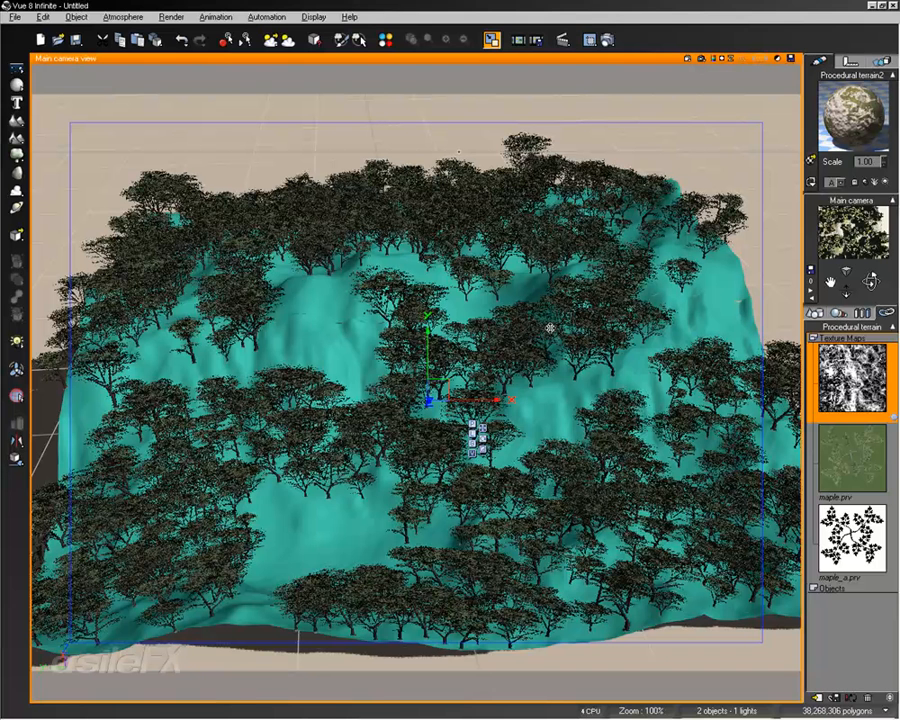